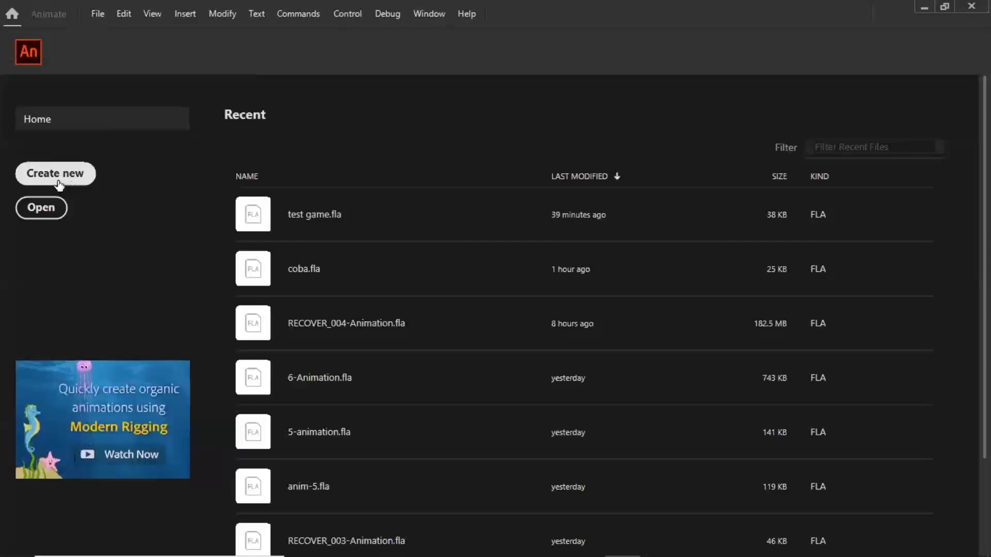
- Start a new document and look through the preset categories, including Social, Game, Education, Ads and Web
click(60, 185)
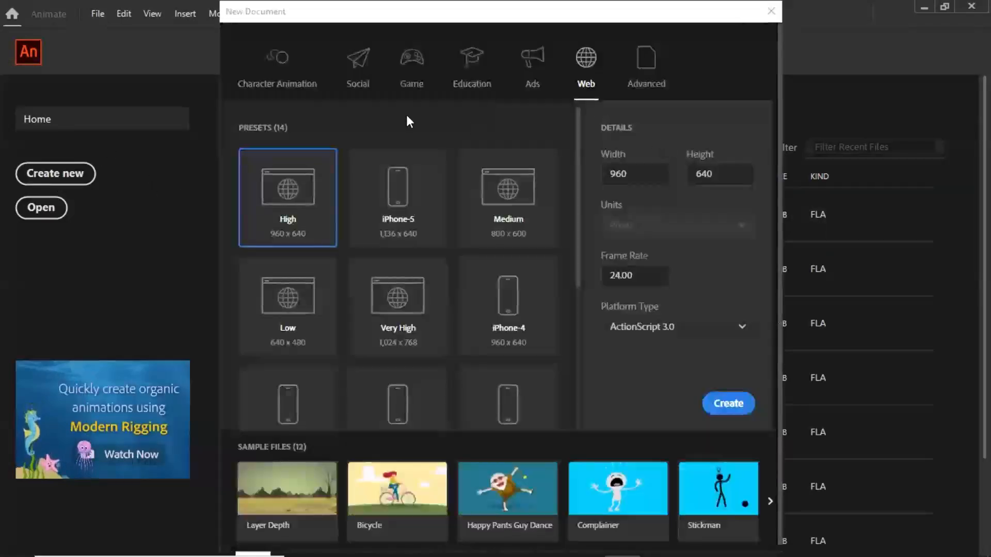
click(271, 78)
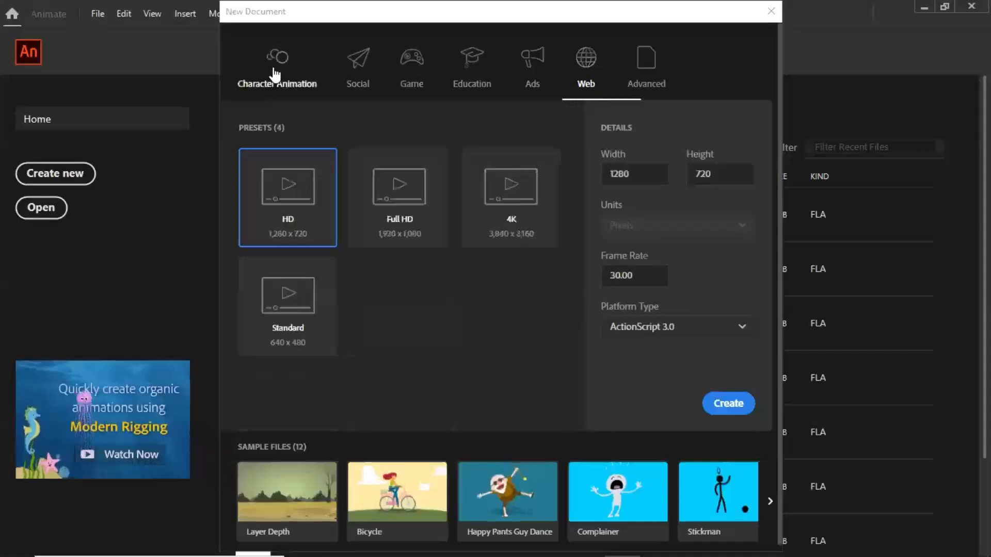
click(368, 72)
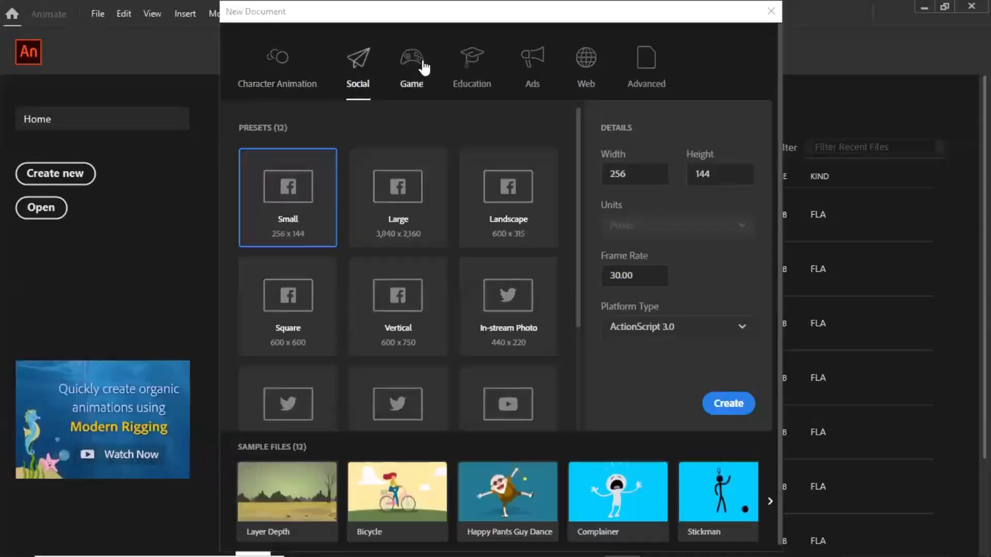
click(411, 67)
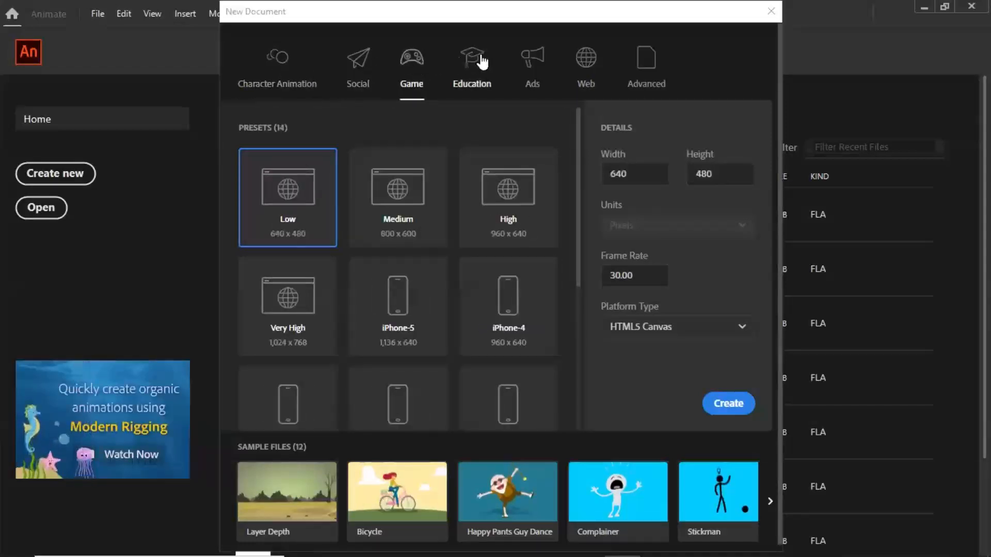
click(478, 60)
click(532, 58)
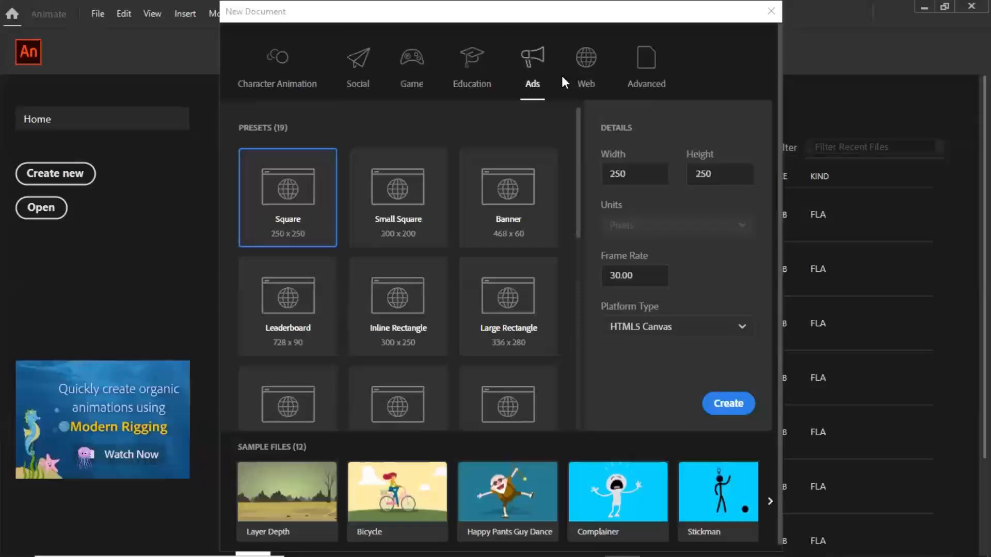
click(588, 61)
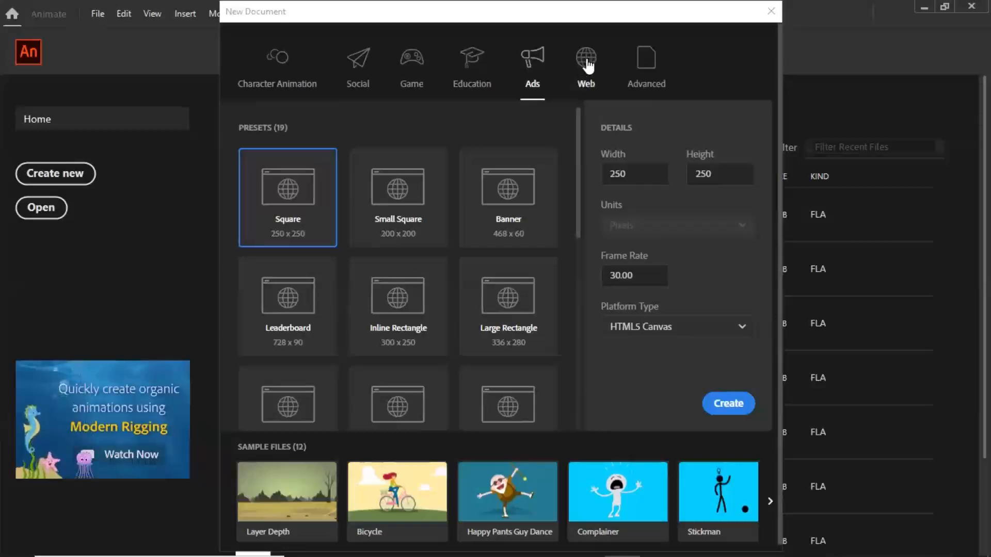
click(368, 72)
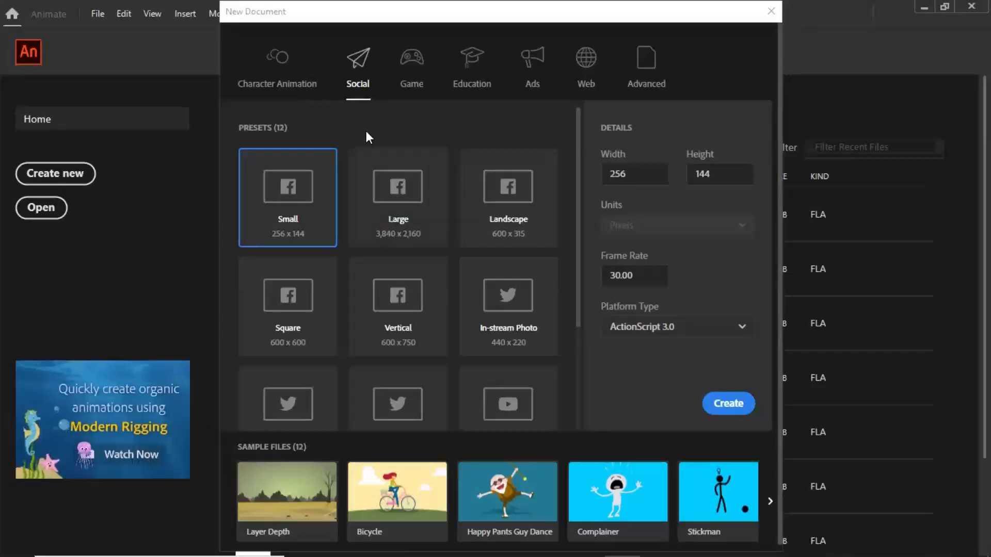
click(412, 66)
click(472, 67)
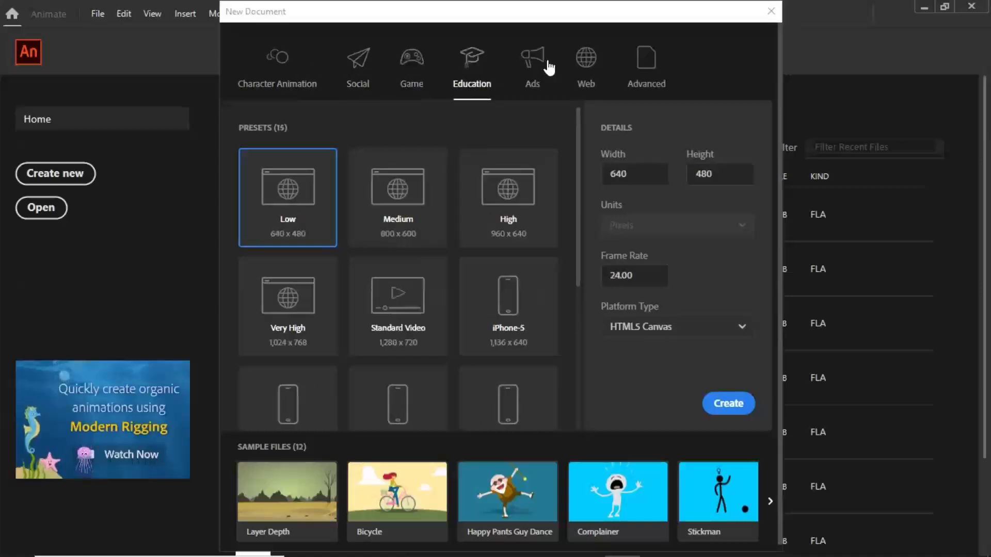
click(536, 64)
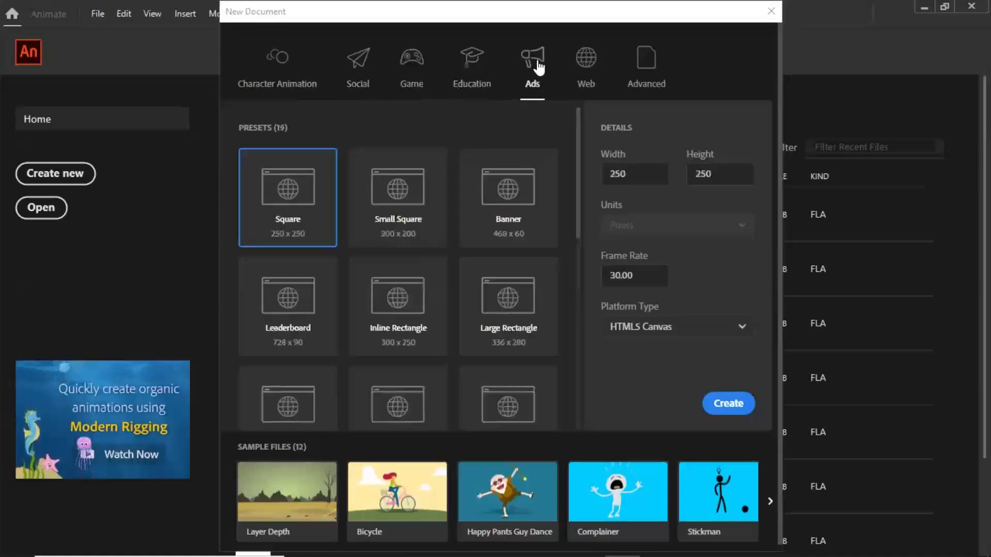
- Create a 960 x 640 document from the Web category's High preset at 24 fps with the ActionScript 3.0 platform type
click(589, 60)
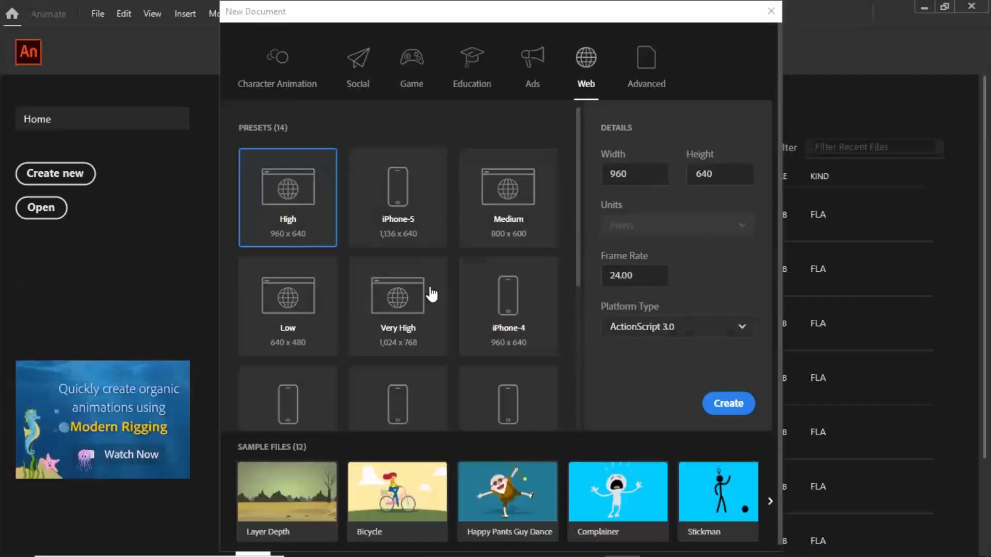
click(743, 332)
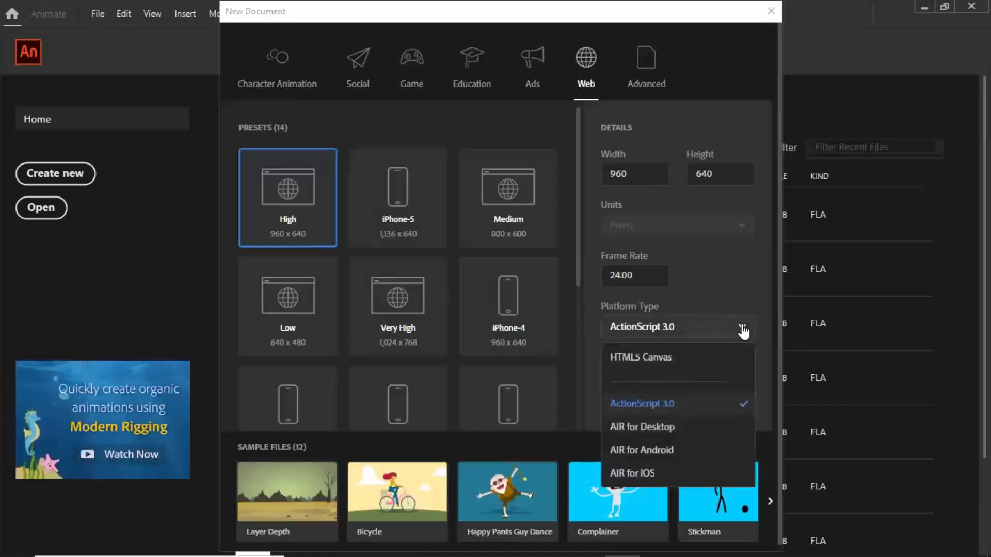
click(650, 404)
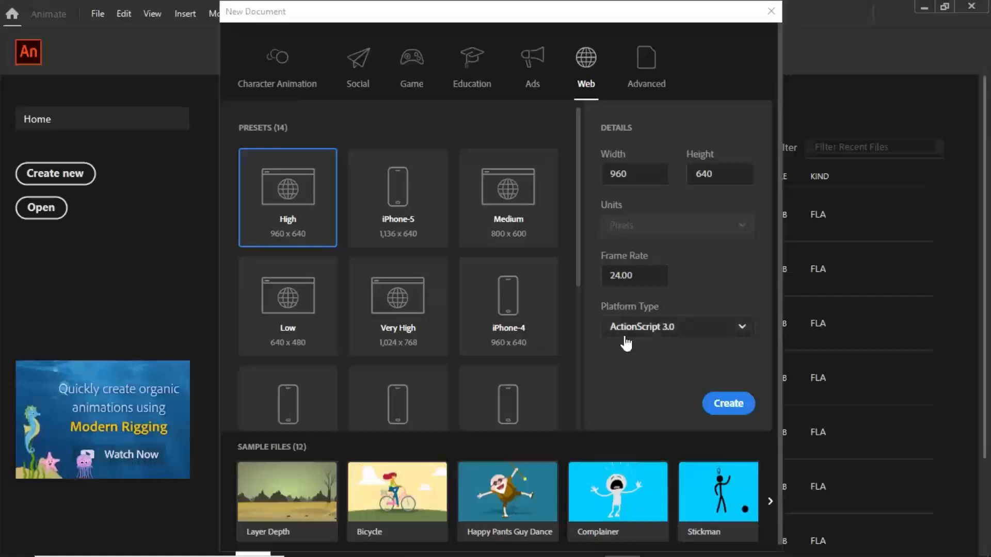
click(730, 406)
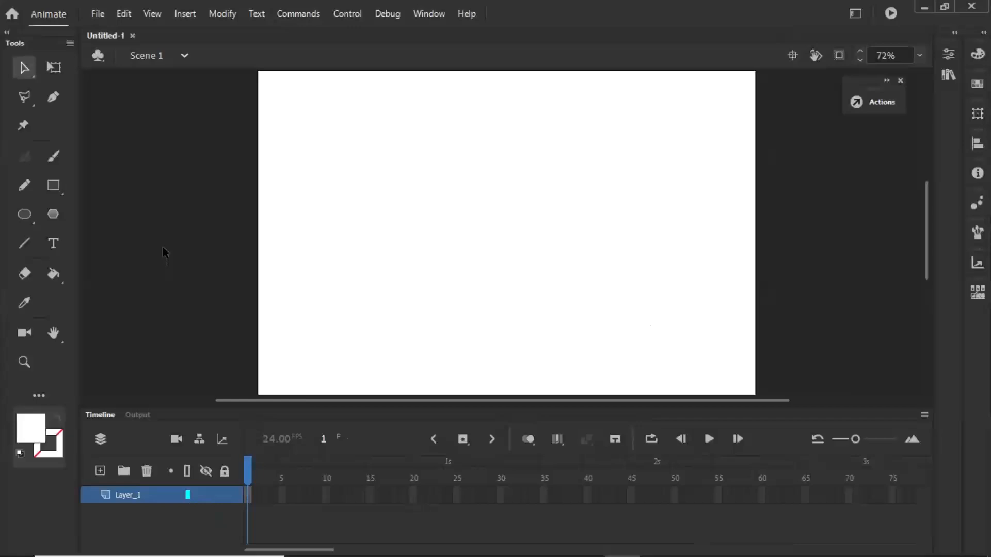
- Expand the document properties beside the stage
click(96, 16)
click(623, 6)
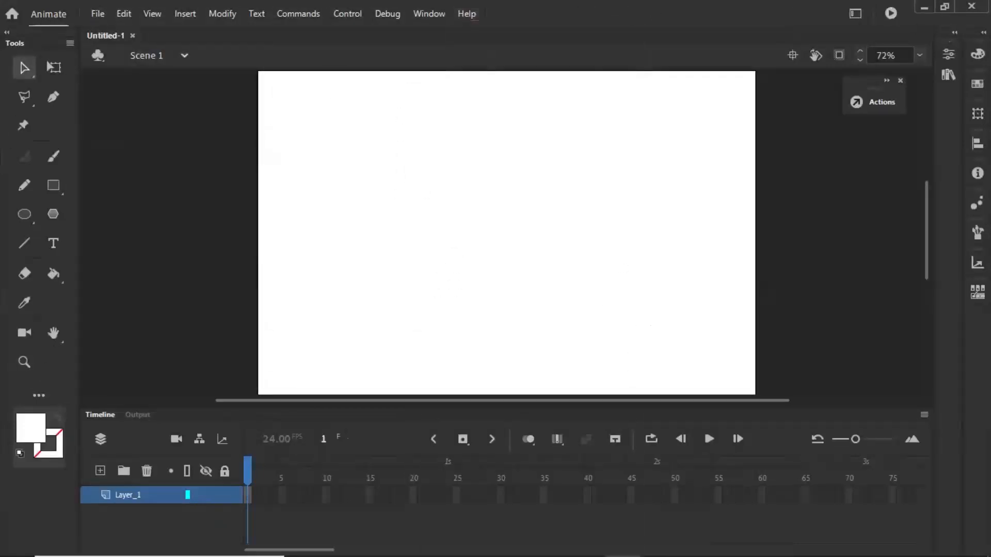
click(954, 32)
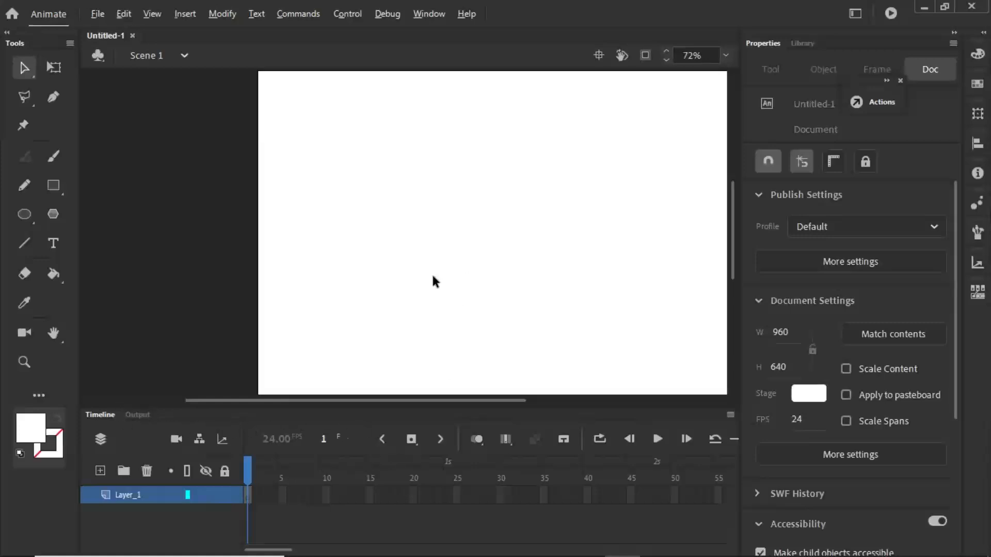
- Switch to Freepik in the browser, check the Vectors and Free search filters, and search for "marketing"
key(alt+Tab)
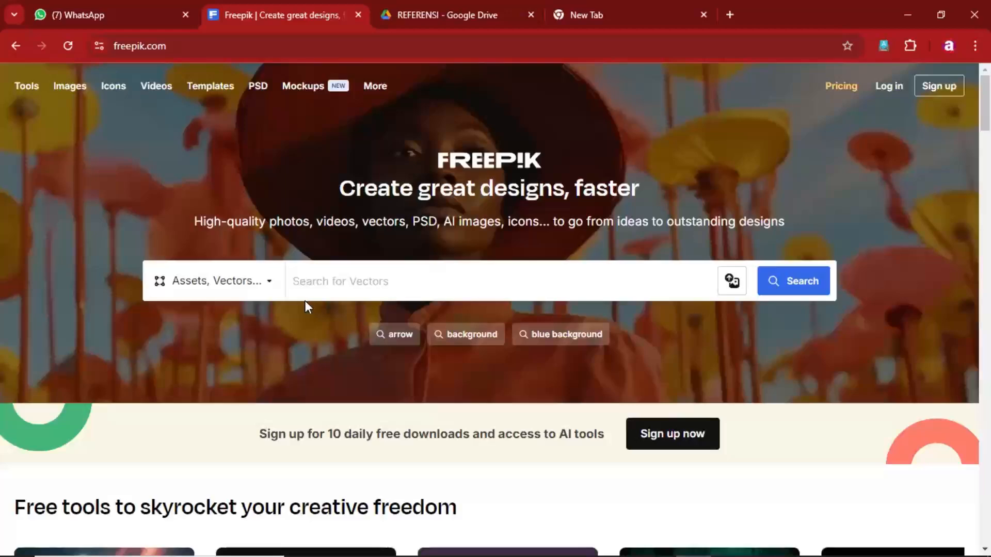
click(271, 287)
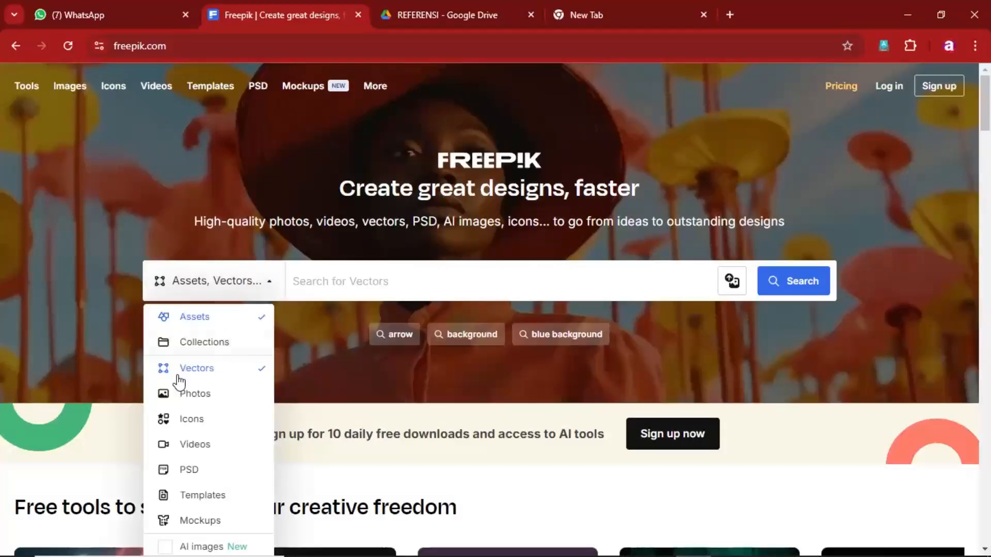
scroll(227, 400, down, 3)
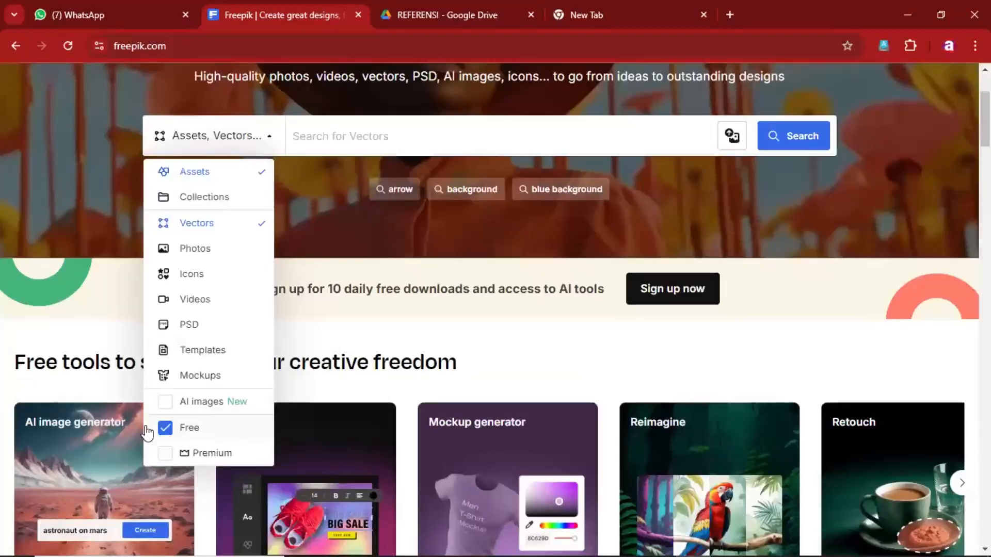
click(344, 141)
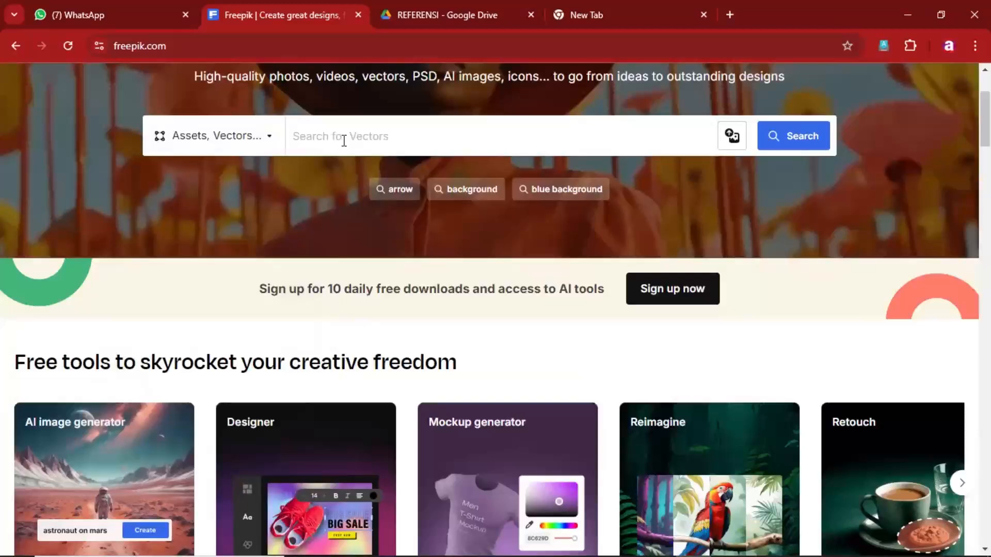
text(ma)
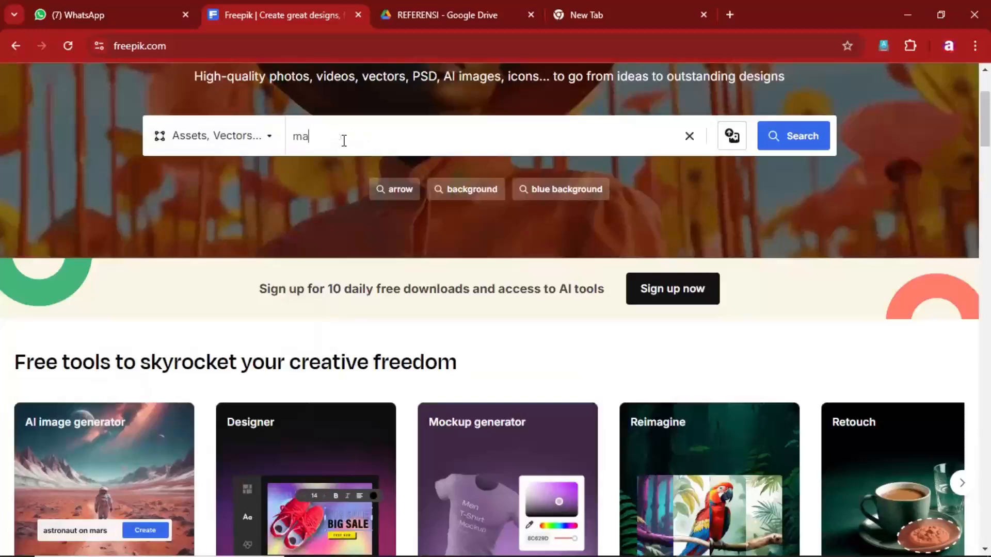
text(rketing)
click(808, 143)
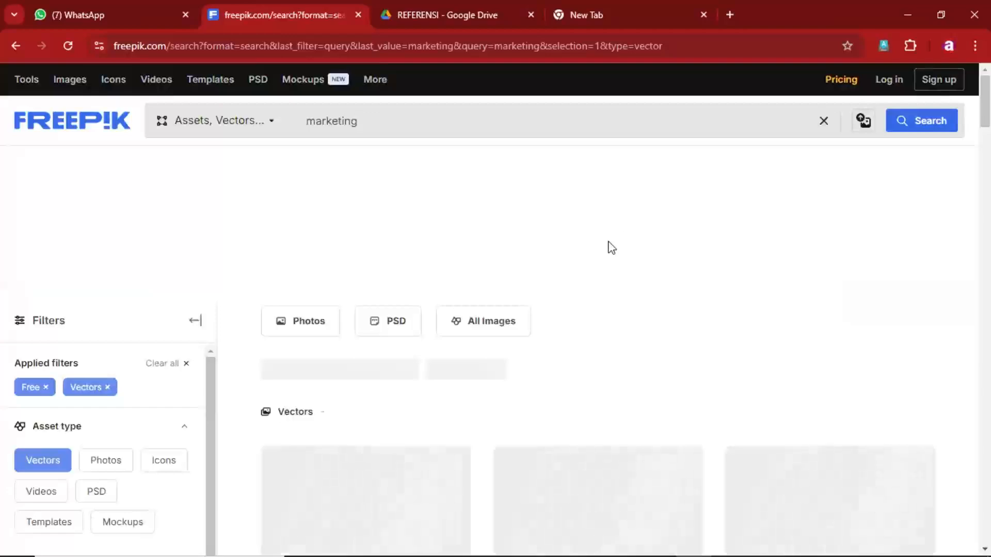
- Browse the free marketing vectors for a suitable character illustration
scroll(615, 247, down, 2)
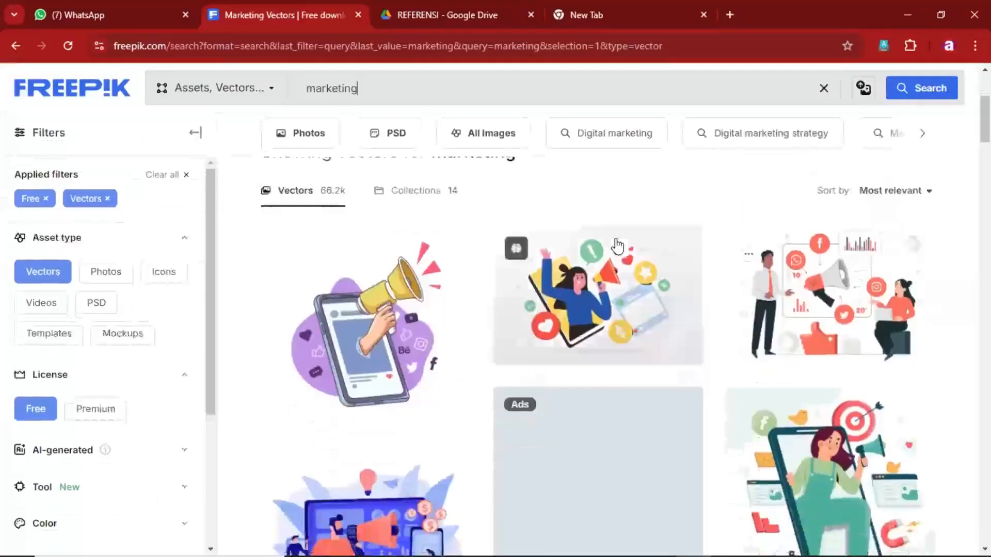
scroll(516, 266, down, 8)
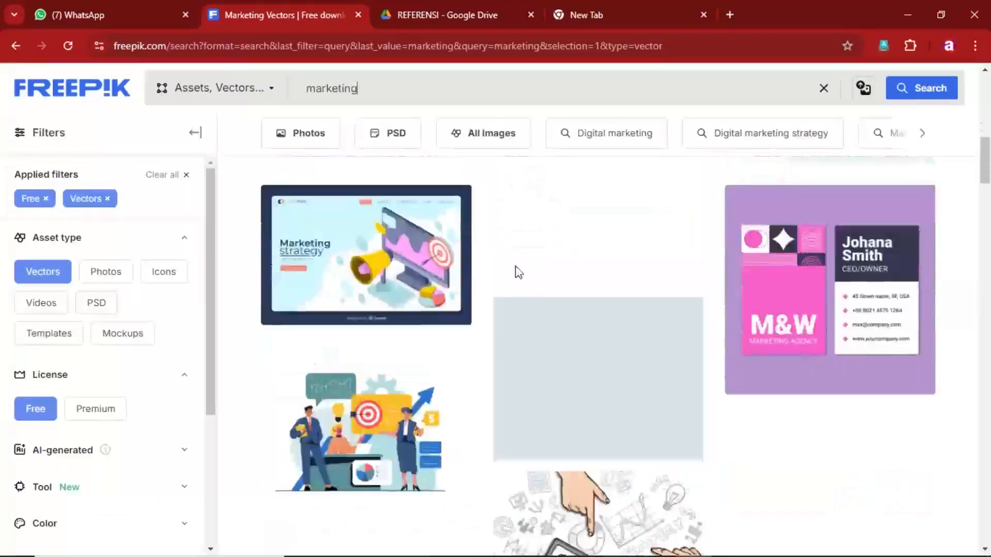
scroll(516, 264, up, 5)
scroll(516, 264, down, 10)
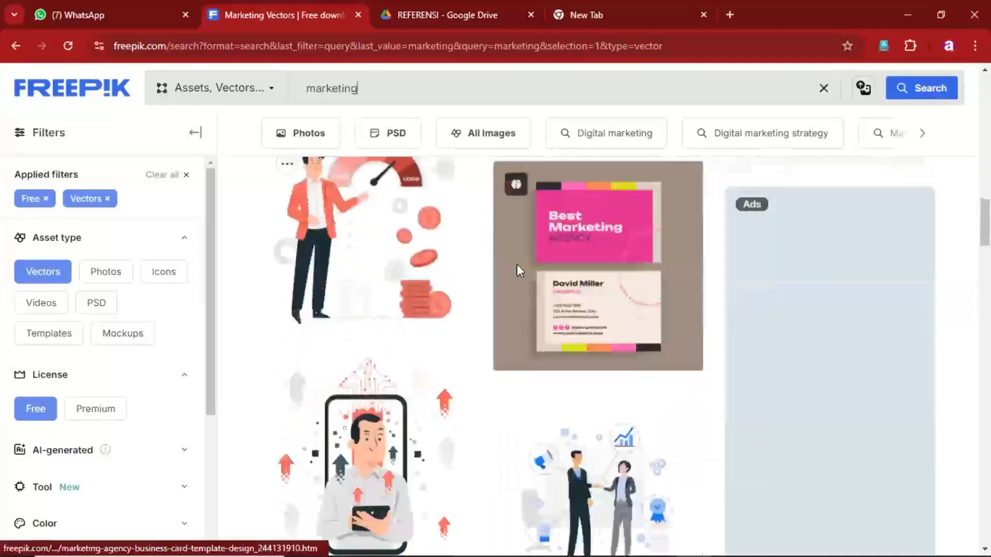
scroll(490, 266, down, 4)
scroll(464, 266, up, 5)
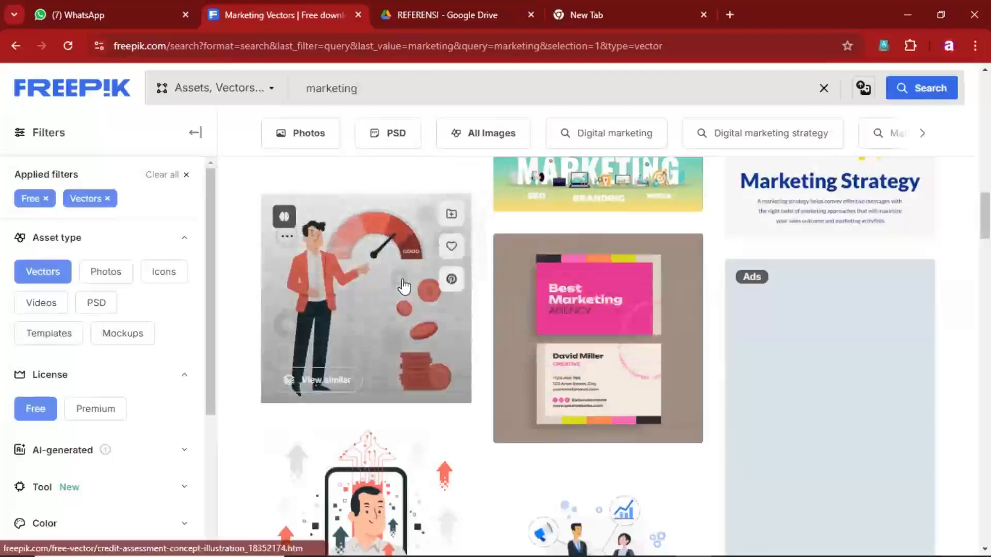
scroll(404, 286, up, 10)
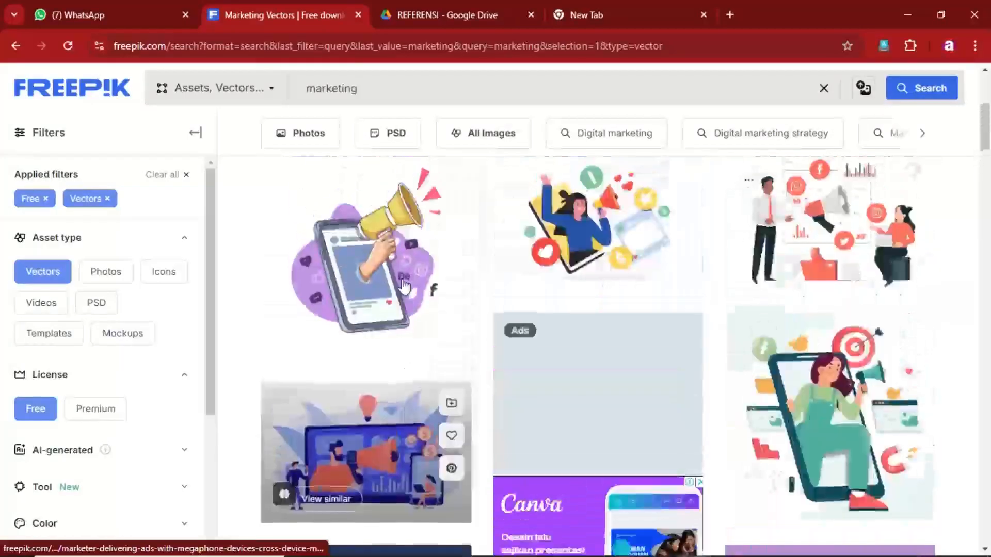
scroll(478, 279, up, 3)
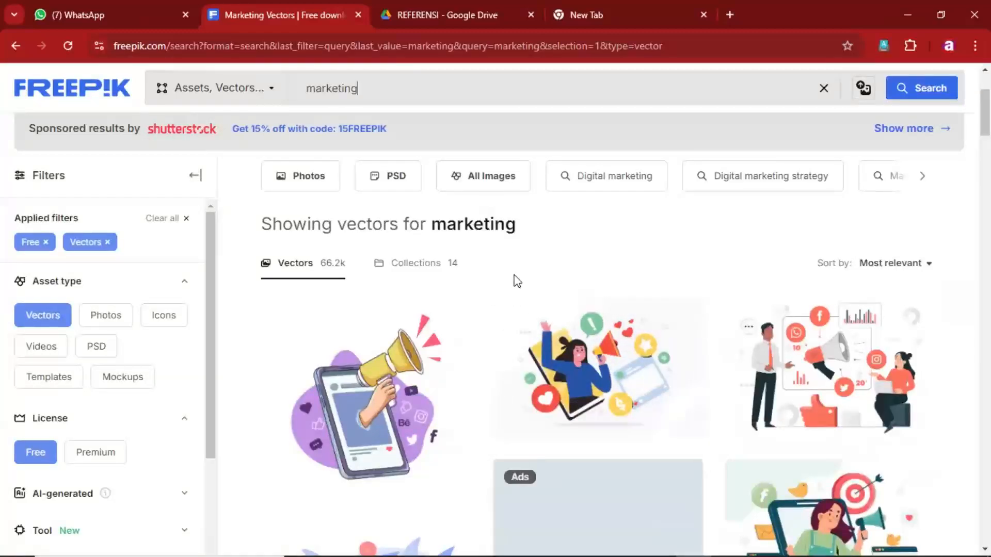
scroll(537, 286, down, 5)
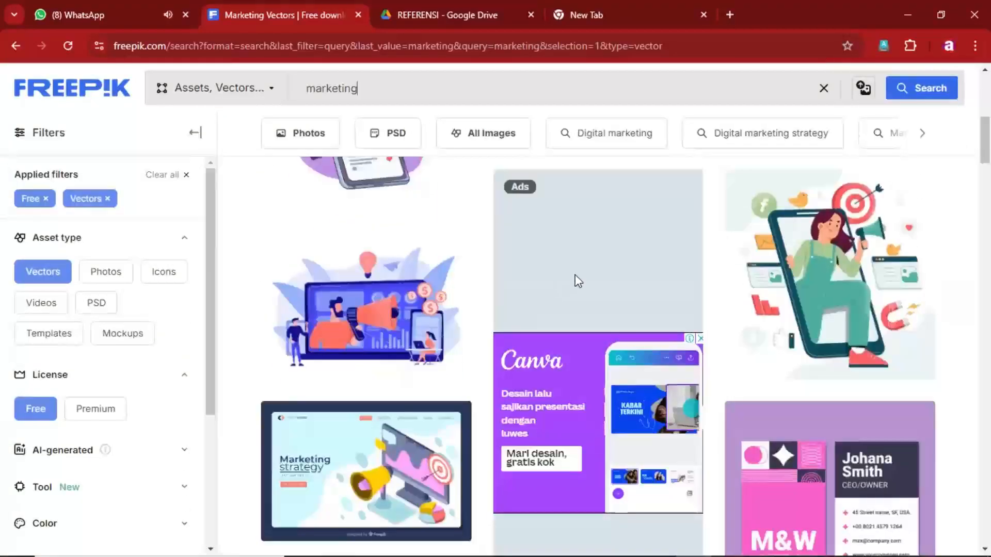
scroll(575, 274, down, 3)
scroll(574, 277, down, 2)
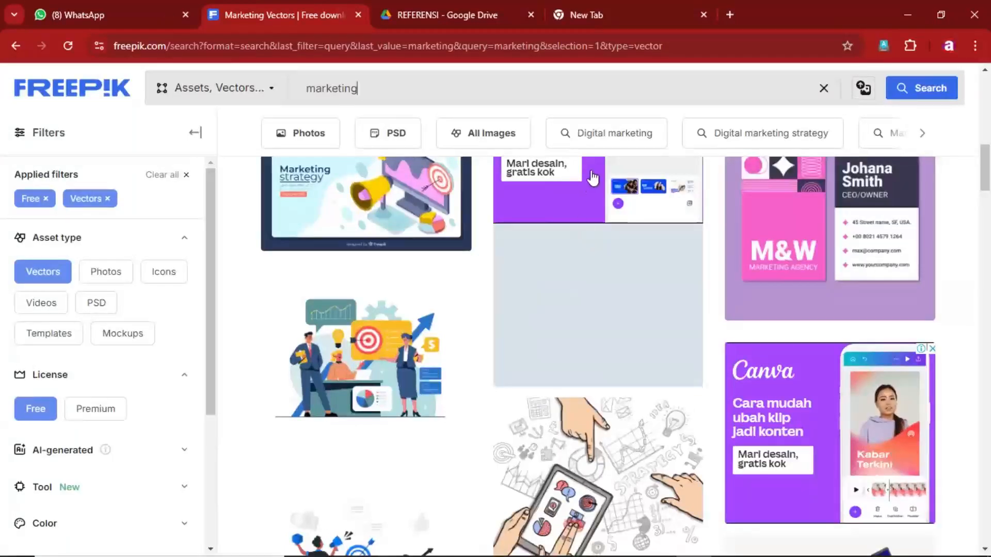
scroll(556, 267, down, 5)
scroll(549, 238, down, 3)
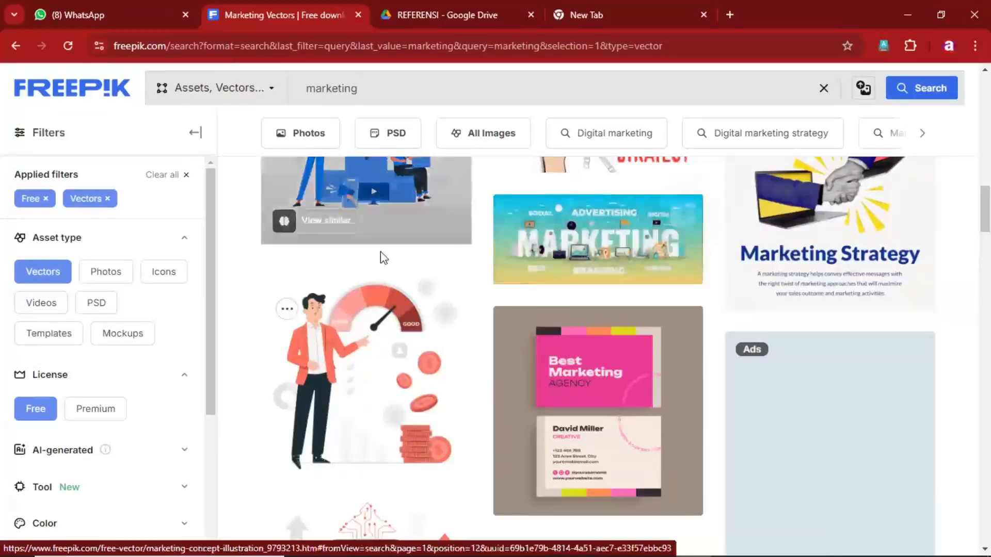
scroll(428, 238, down, 1)
scroll(427, 238, up, 1)
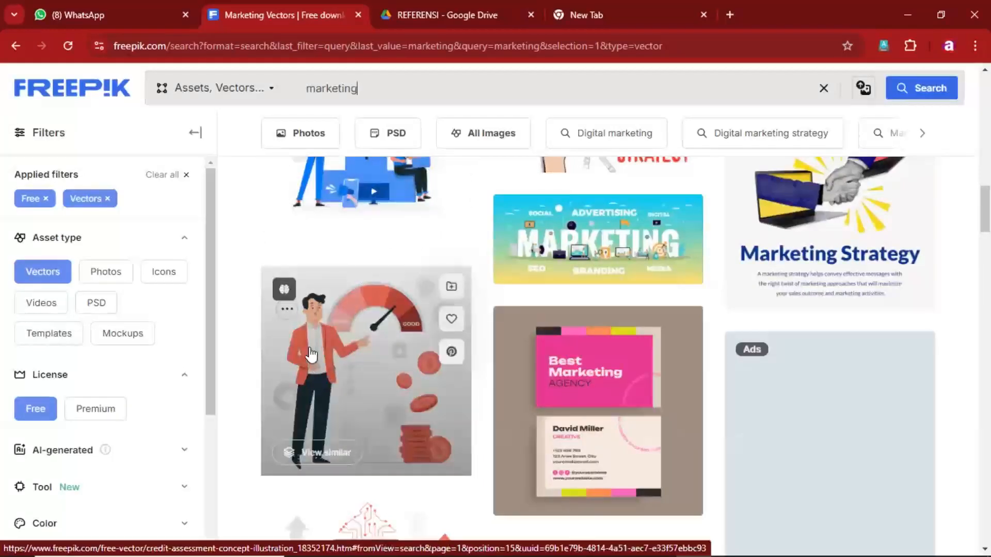
- Open the "Credit assessment concept illustration" vector and examine its download options and available file formats
click(336, 350)
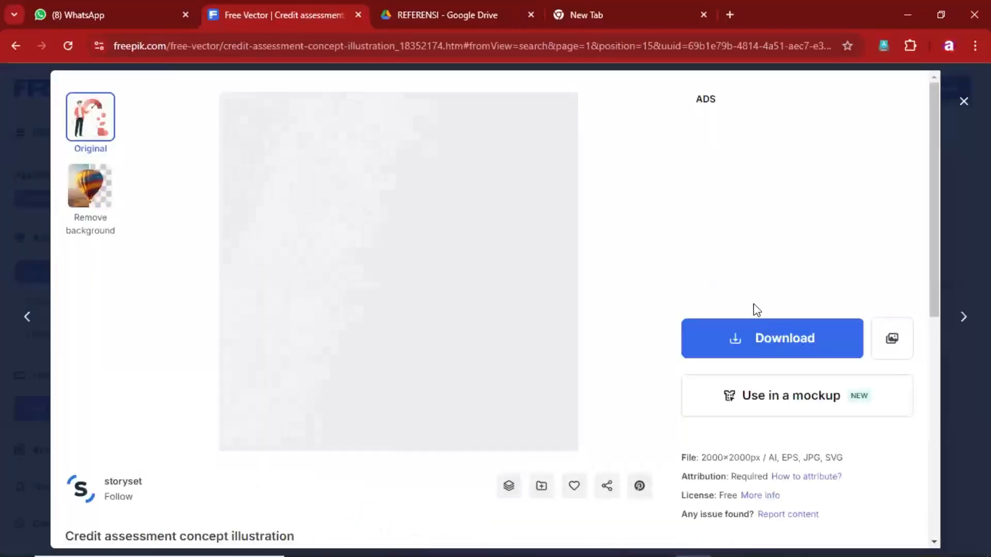
mouse_move(934, 232)
mouse_down()
mouse_move(933, 276)
mouse_move(928, 238)
mouse_up()
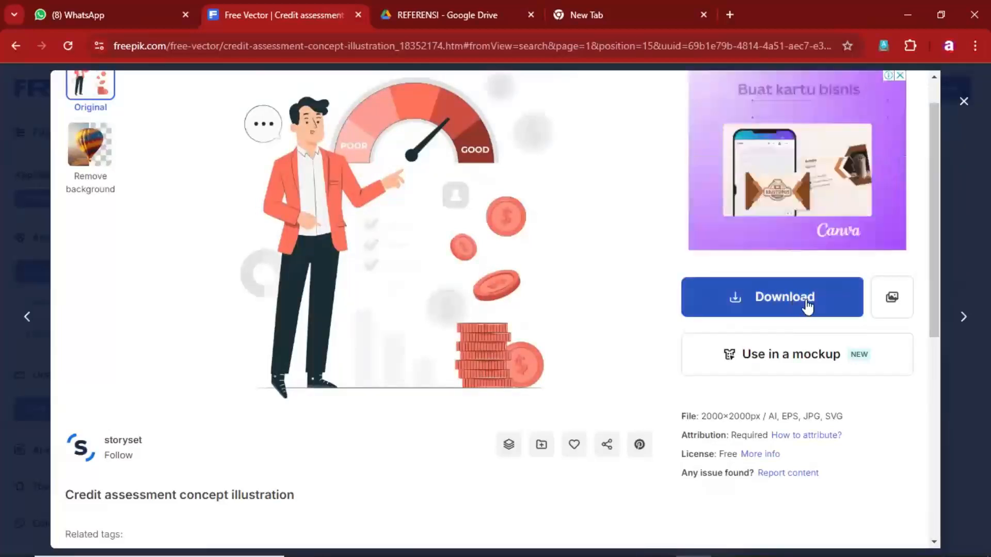
click(809, 303)
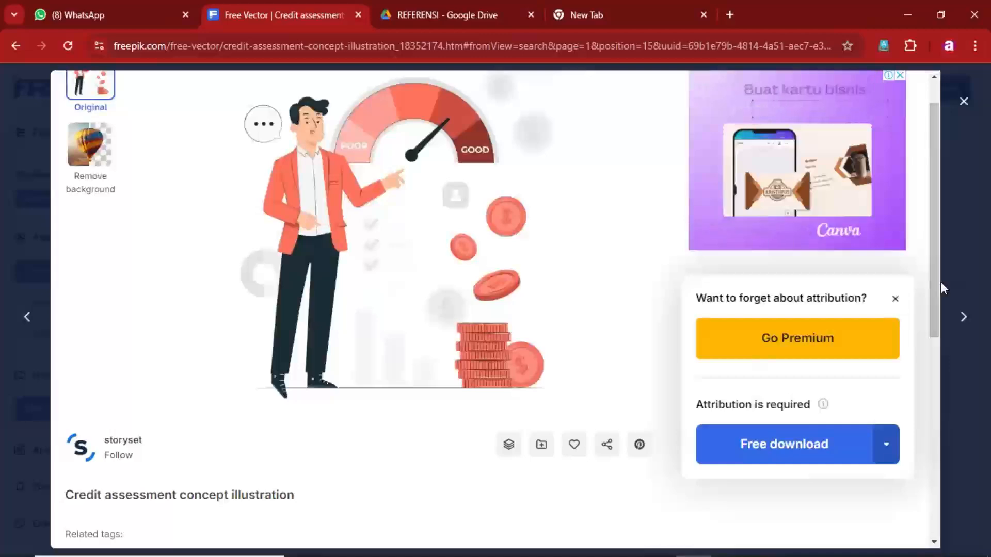
drag(930, 287, 940, 366)
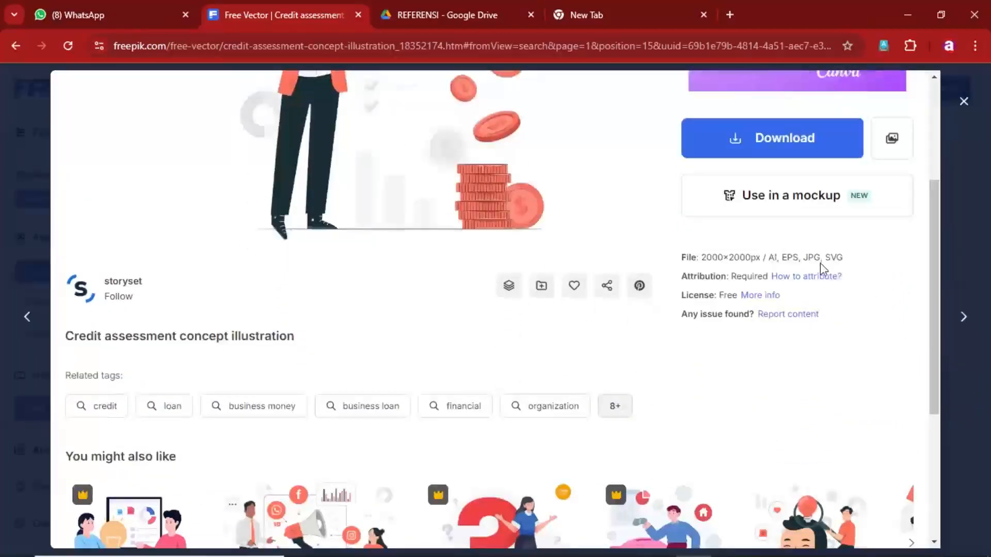
- Download the Credit assessment concept illustration as a free AI file and save it in Downloads under the name marketing
click(809, 148)
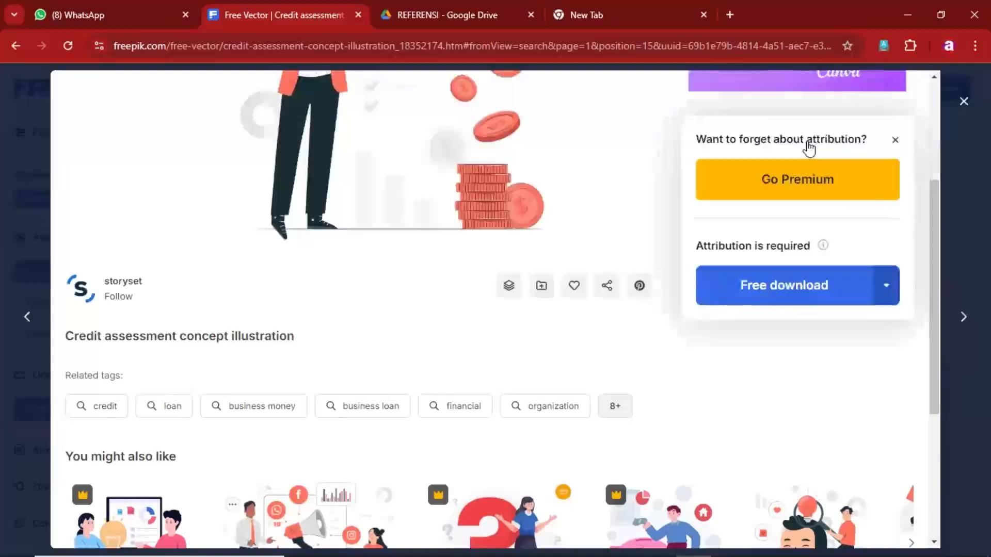
click(886, 295)
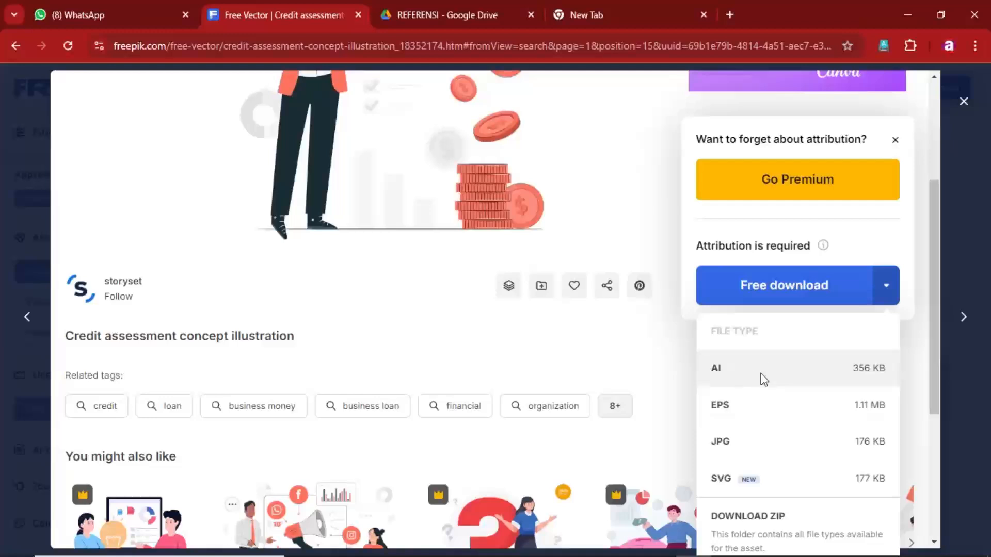
click(762, 381)
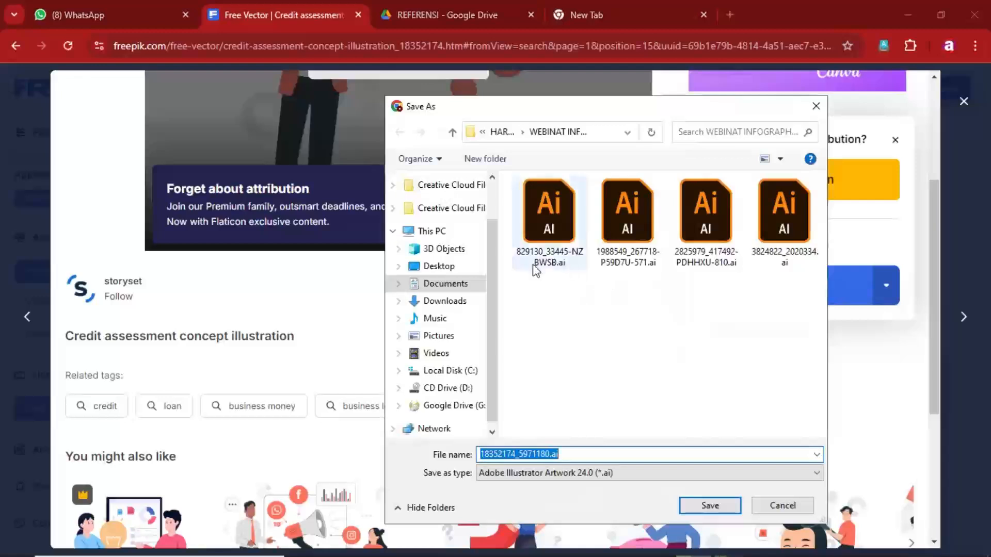
click(444, 301)
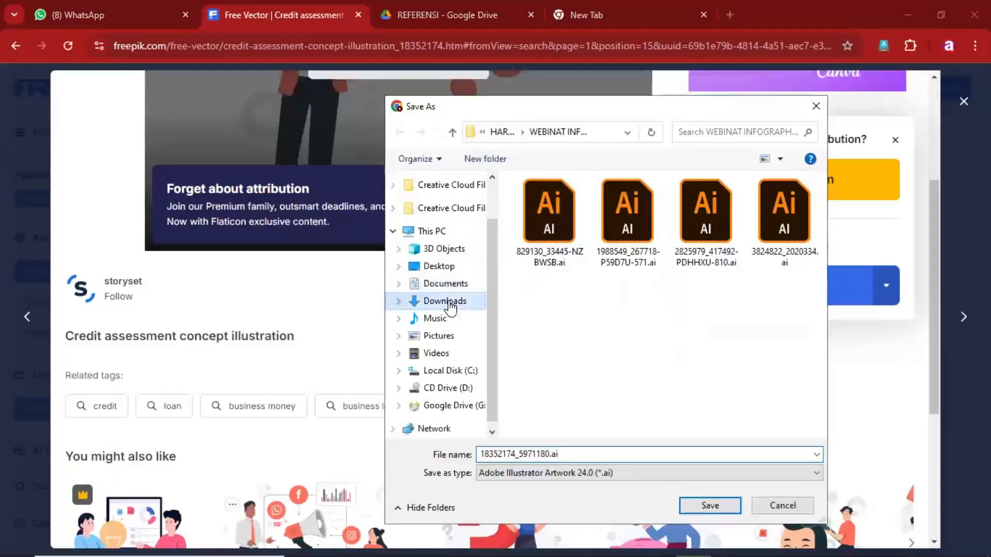
drag(576, 458, 473, 461)
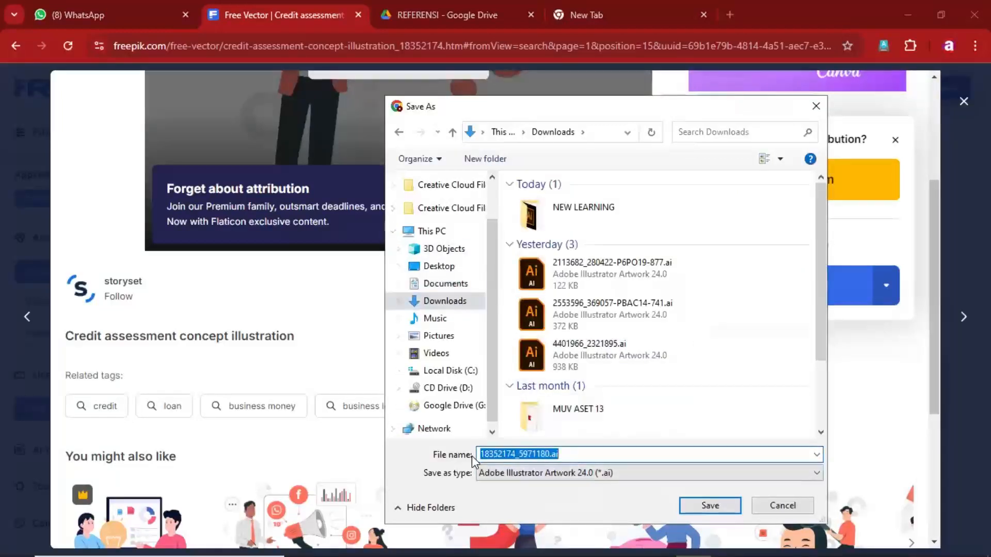
text(mar)
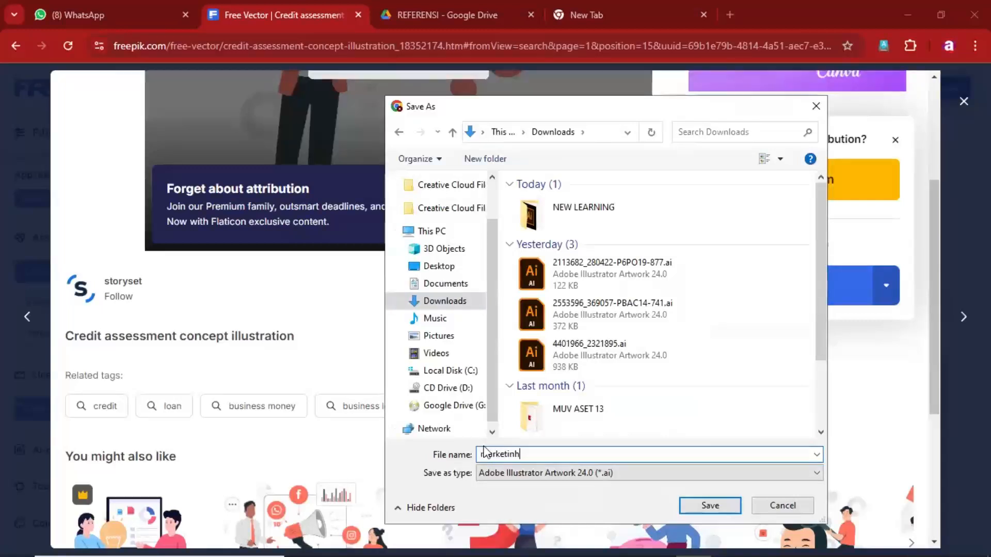
text(keting)
click(705, 504)
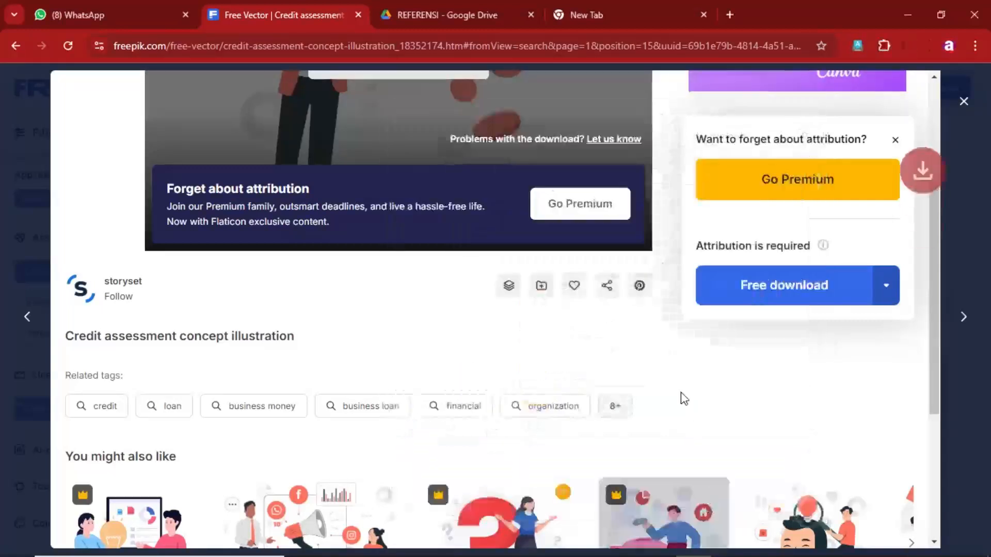
- Switch to Adobe Animate, collapse the docked document properties and show the library of Untitled-1
key(alt+Tab)
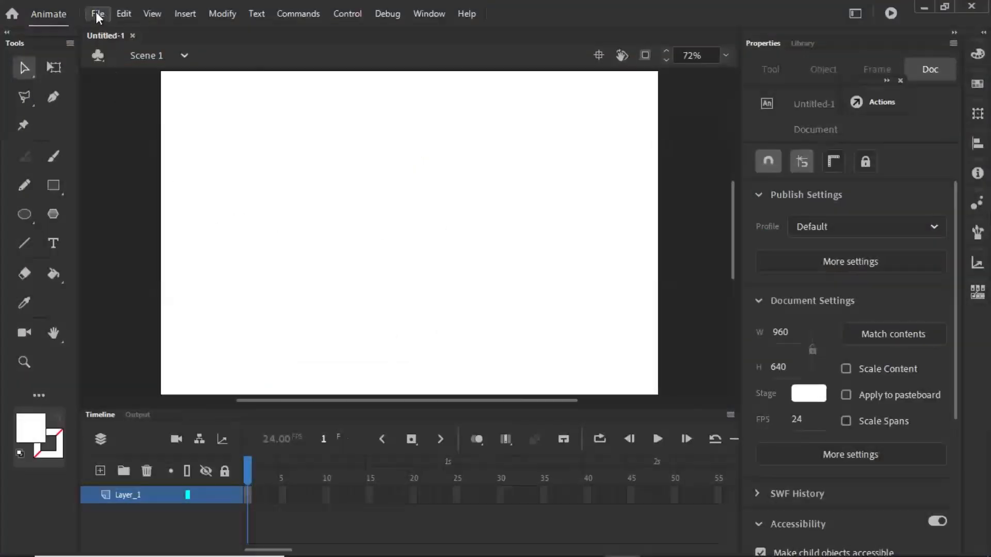
click(97, 14)
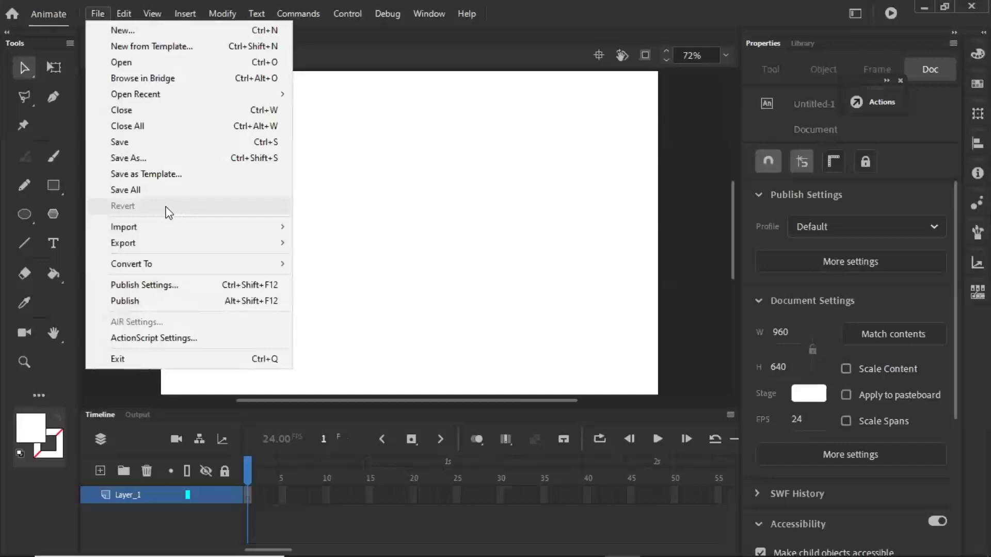
mouse_move(172, 228)
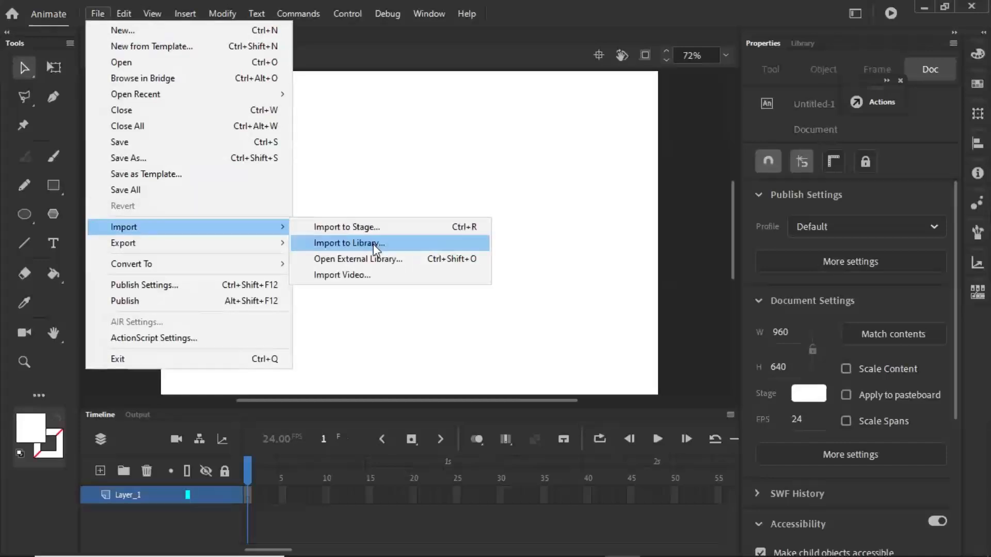
click(527, 140)
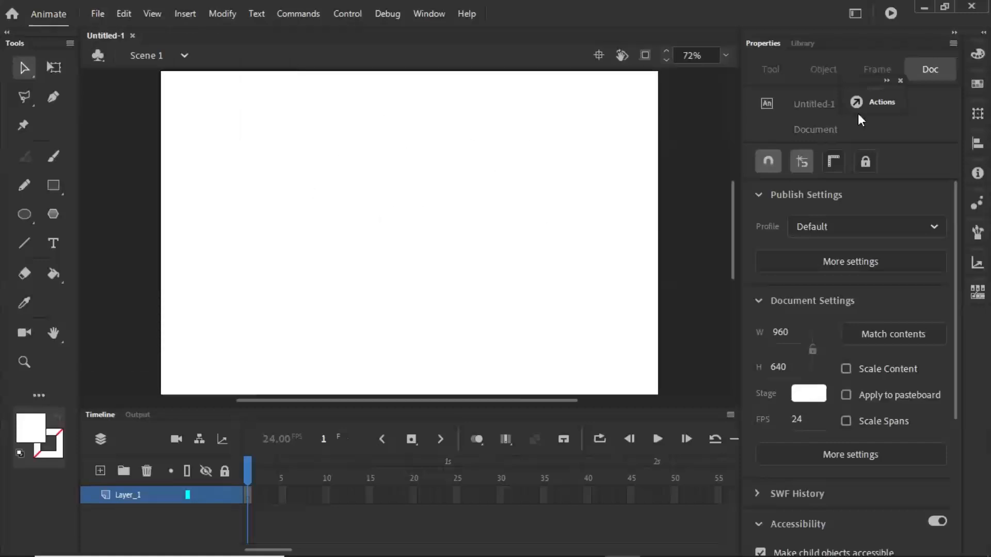
click(954, 32)
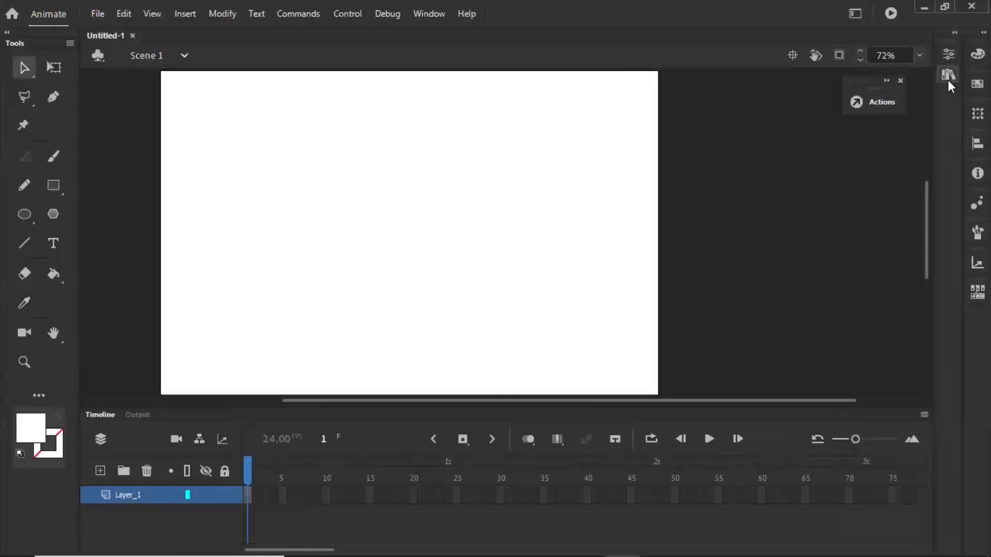
click(948, 75)
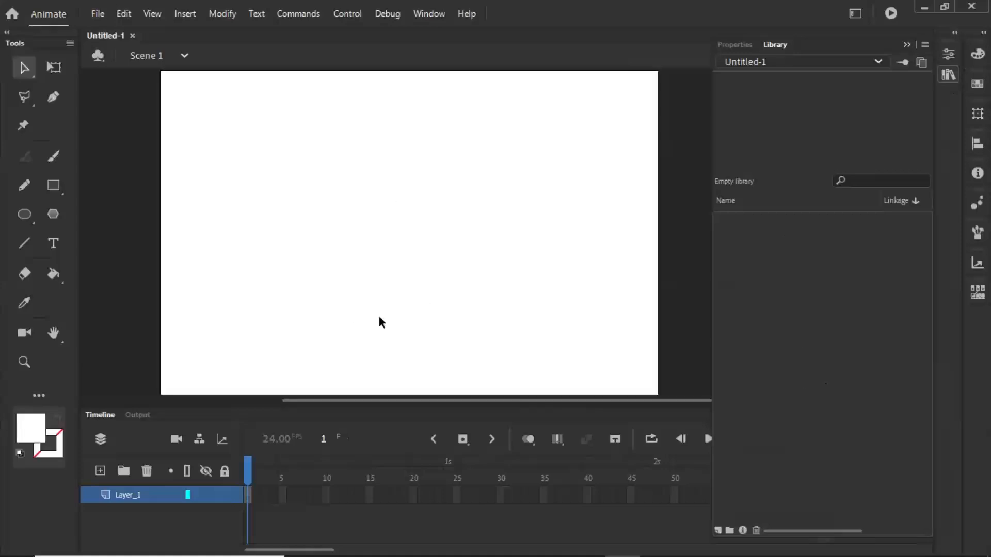
- Import marketing.ai from Downloads to the stage, using artboard 1 "Mesa de trabajo 1", Animate layers and original object positions
click(97, 14)
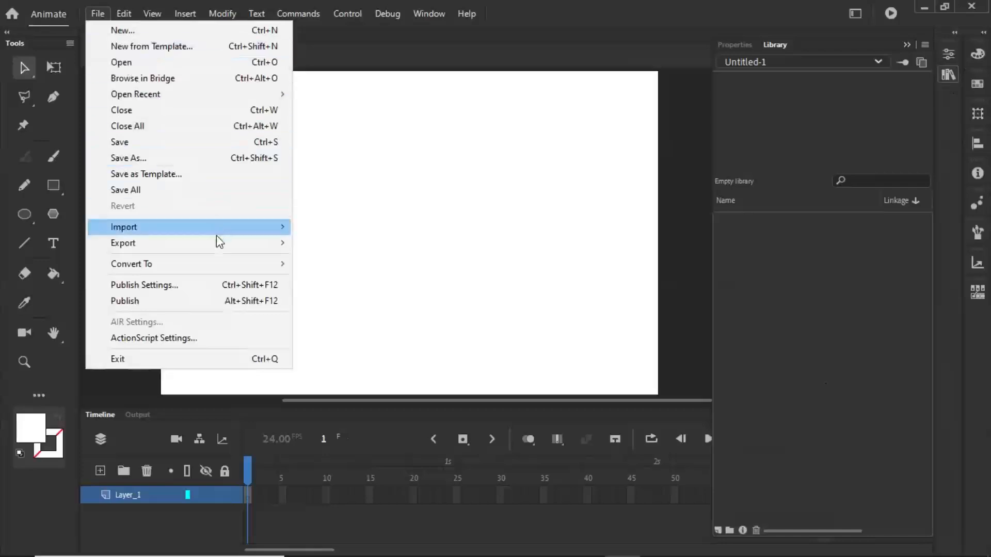
mouse_move(220, 228)
click(338, 224)
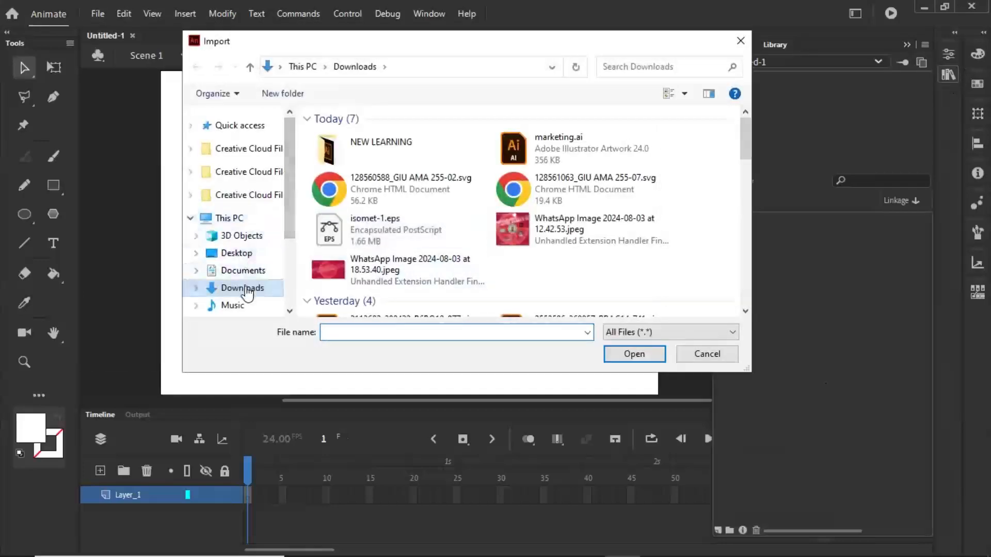
click(566, 163)
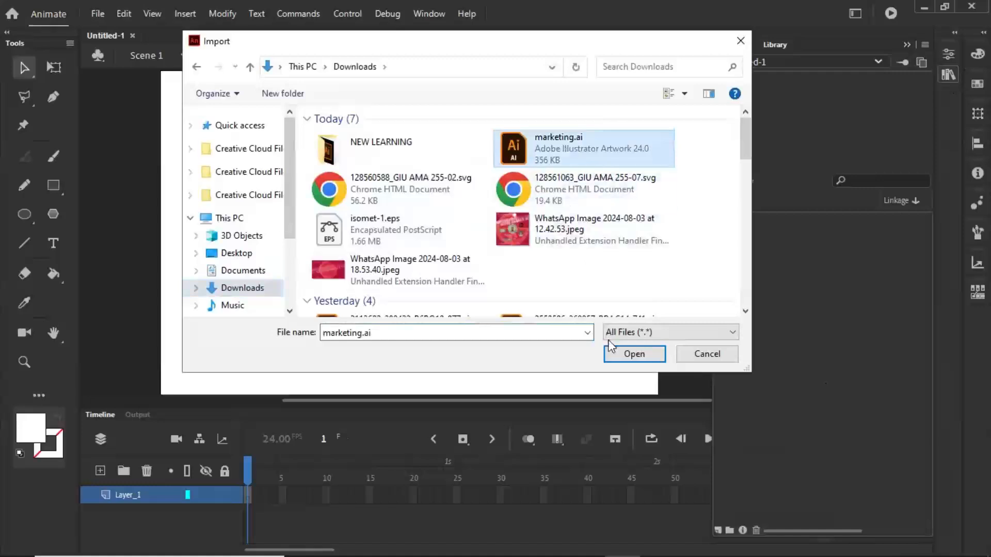
click(633, 352)
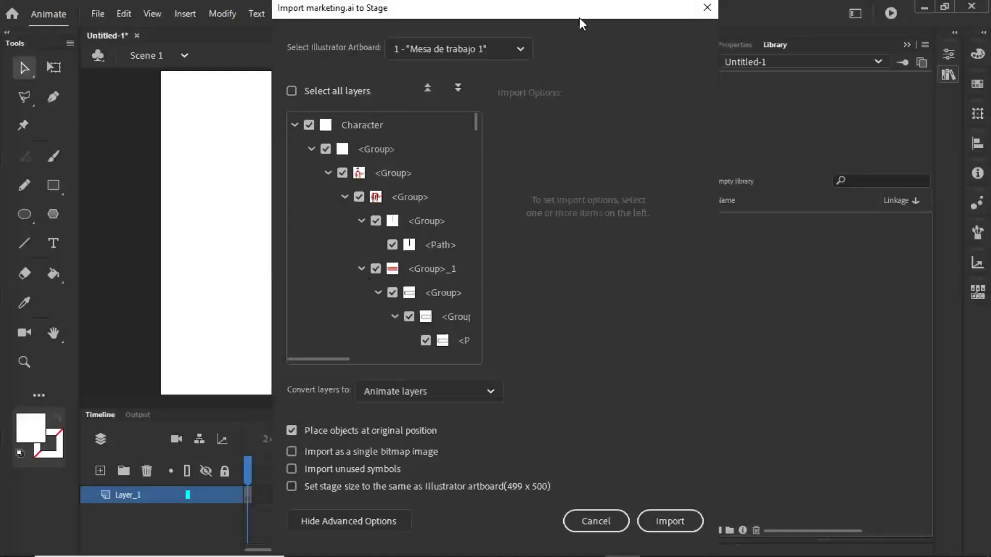
drag(590, 10, 523, 15)
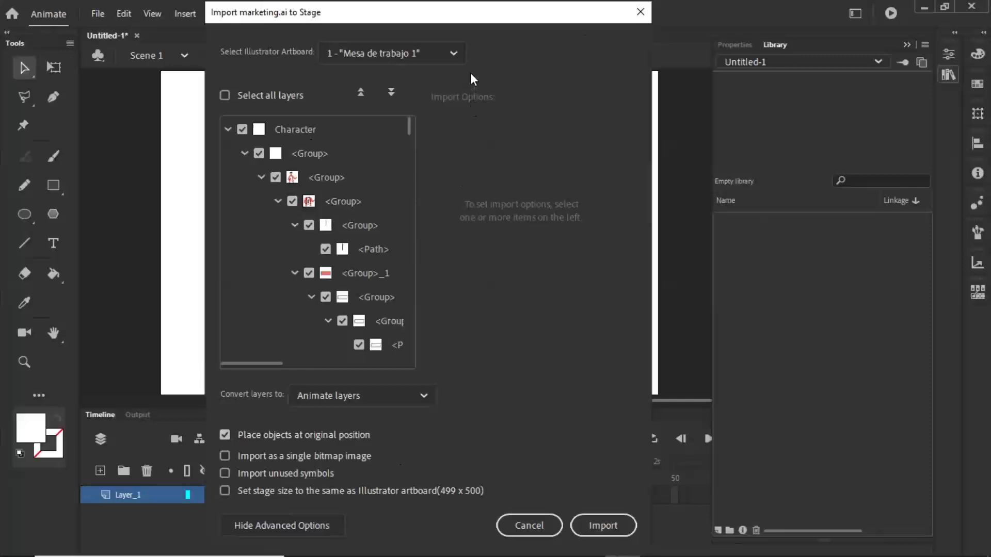
click(454, 53)
click(518, 56)
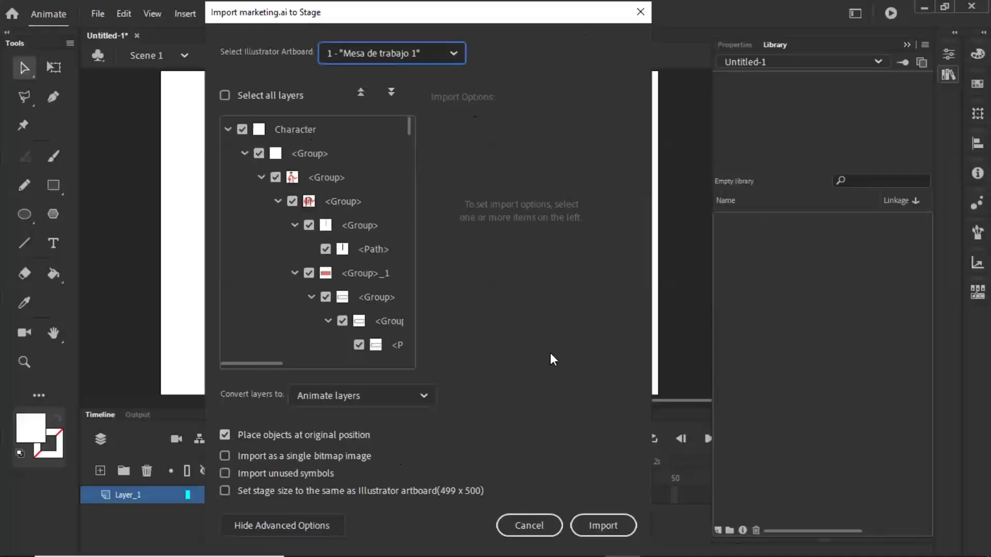
click(607, 529)
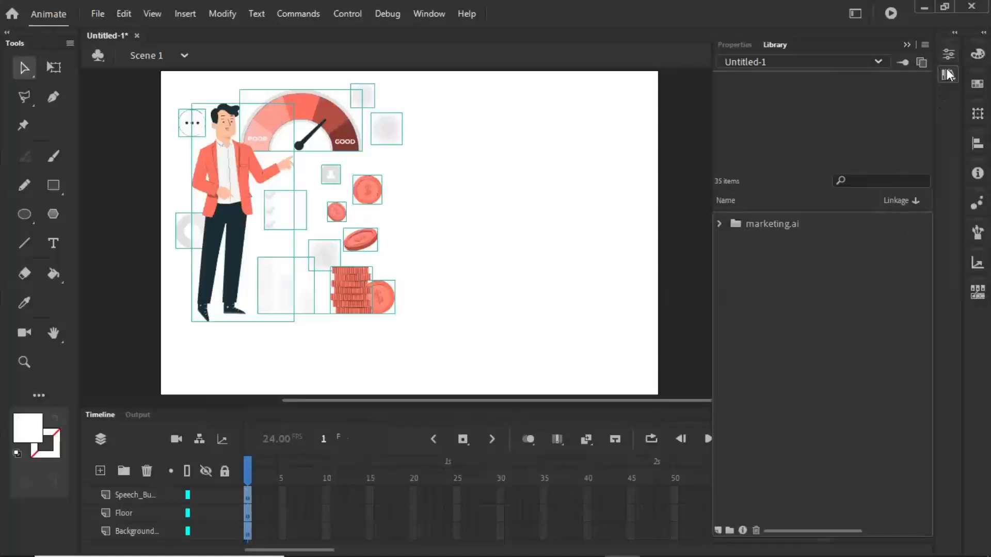
- Examine the subfolders of the imported marketing.ai folder in the library, including the contents of the Money folder
click(719, 224)
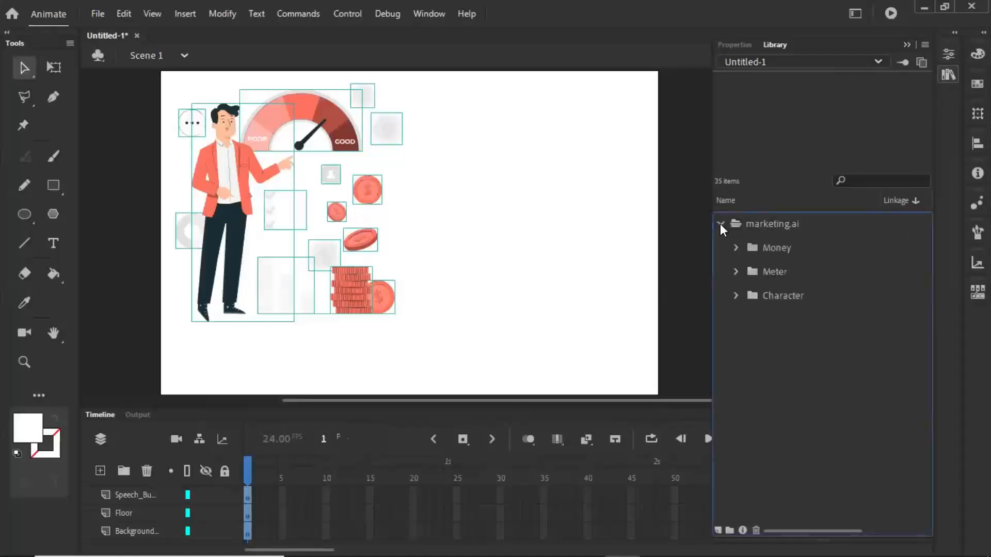
click(736, 248)
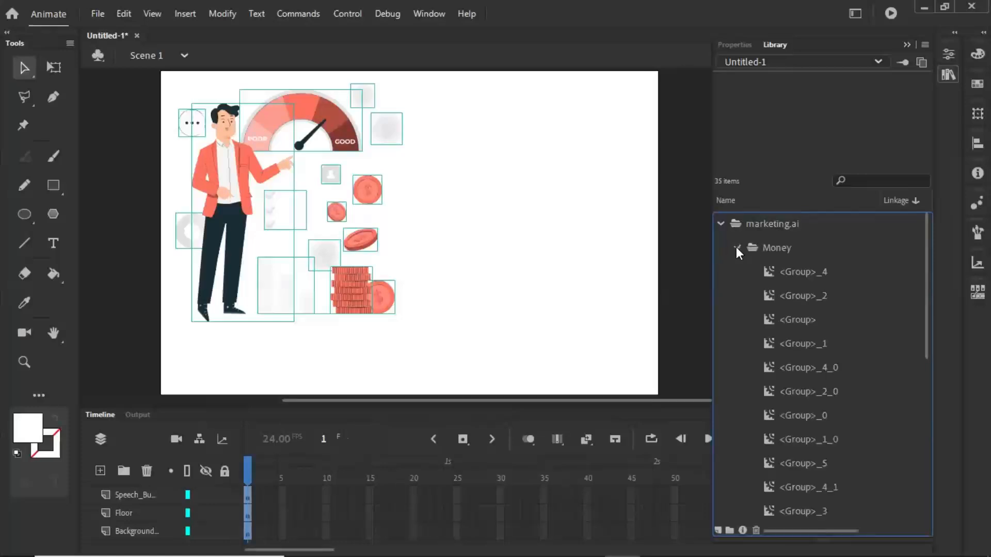
click(736, 248)
click(720, 224)
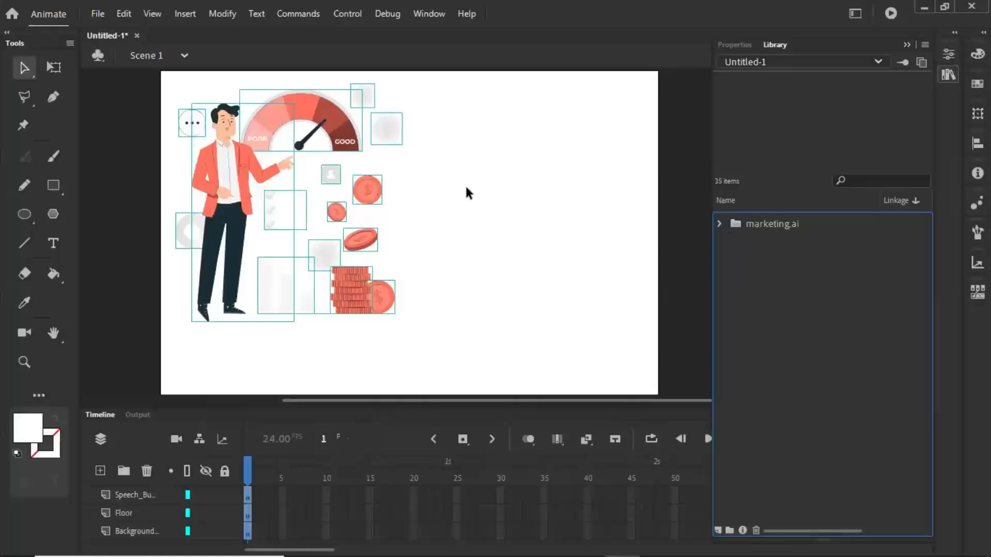
- Move the POOR–GOOD meter into the blank right half of the stage and enlarge it with Free Transform
click(134, 73)
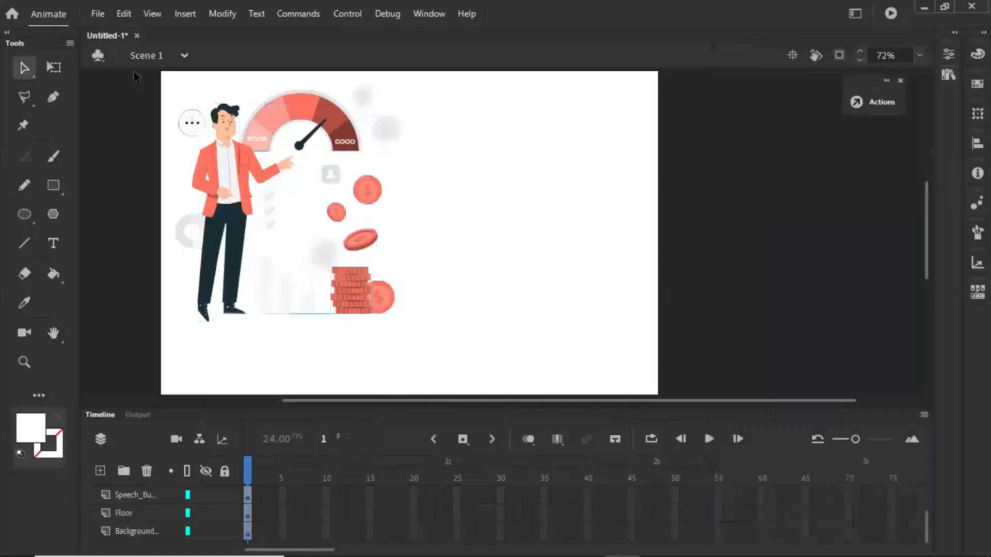
drag(134, 73, 185, 222)
click(340, 122)
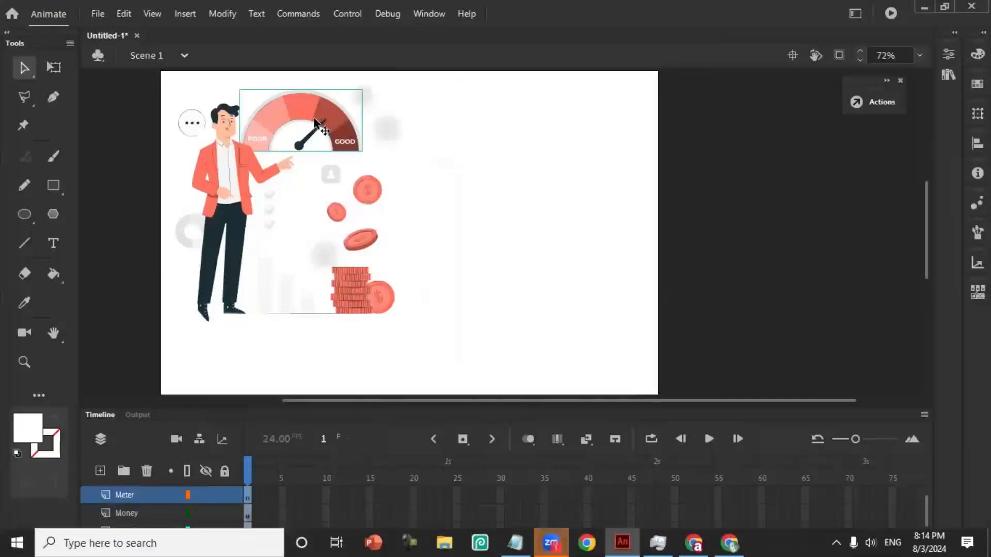
drag(310, 113, 495, 266)
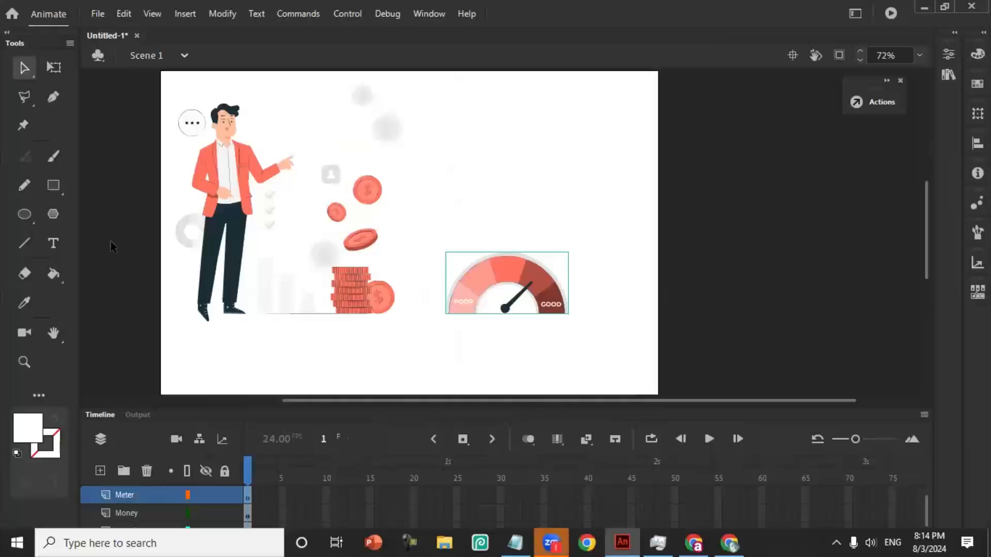
click(54, 68)
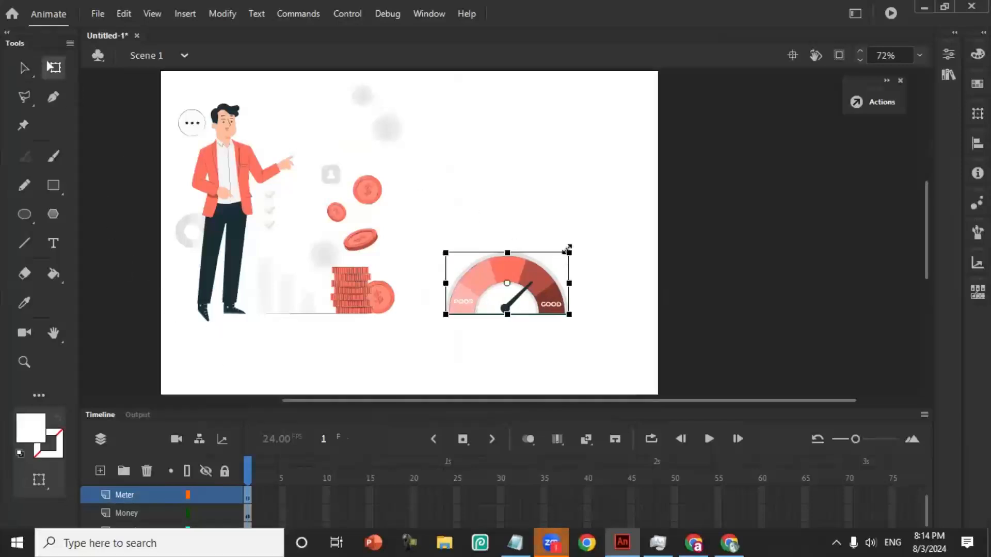
drag(573, 248, 571, 222)
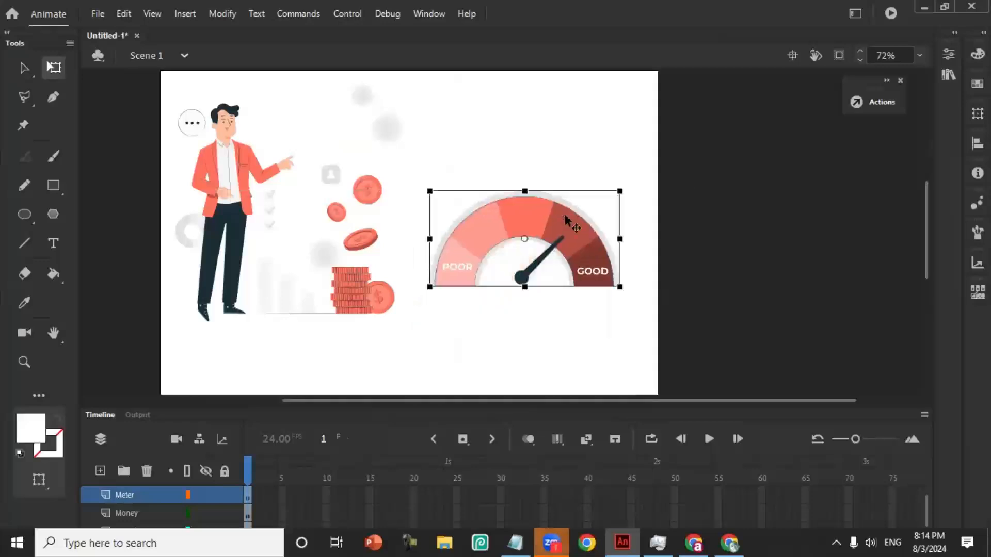
click(24, 68)
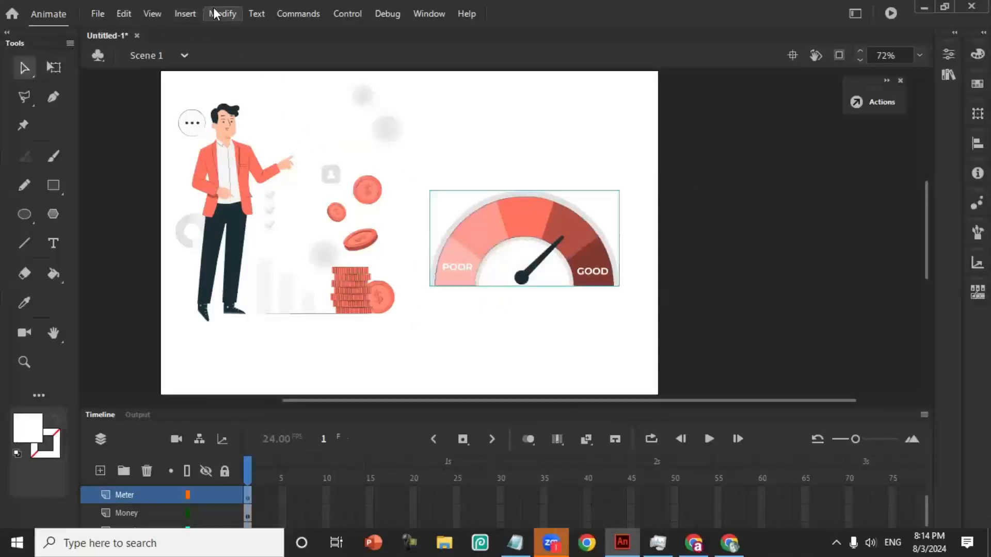
- Convert the POOR–GOOD meter to a movie clip symbol named marketingMC with centre registration and move it slightly upward
click(222, 15)
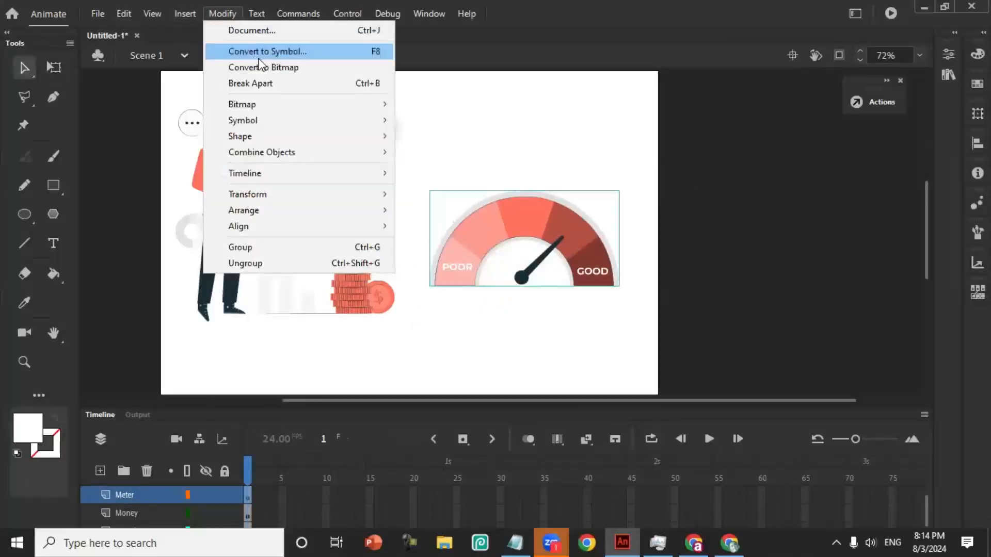
click(258, 51)
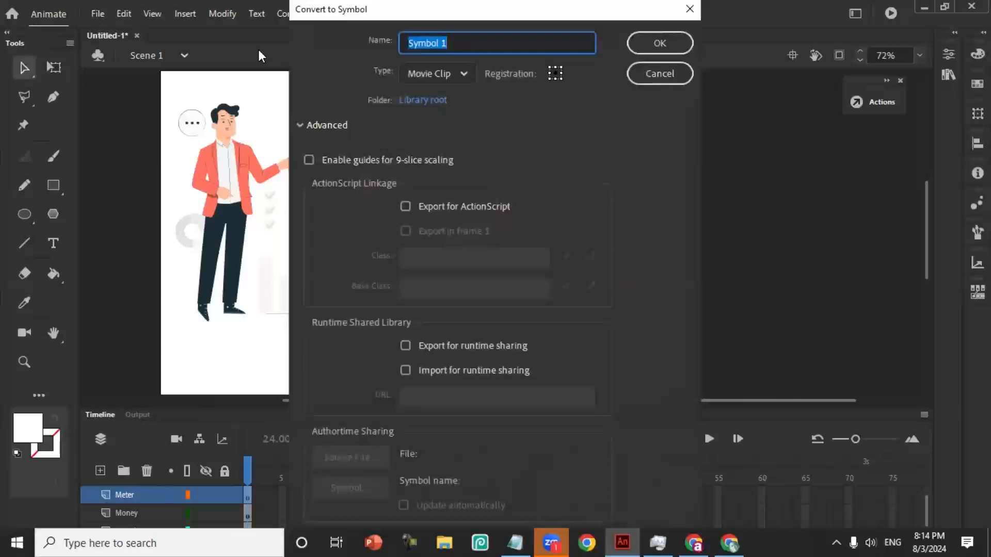
click(299, 125)
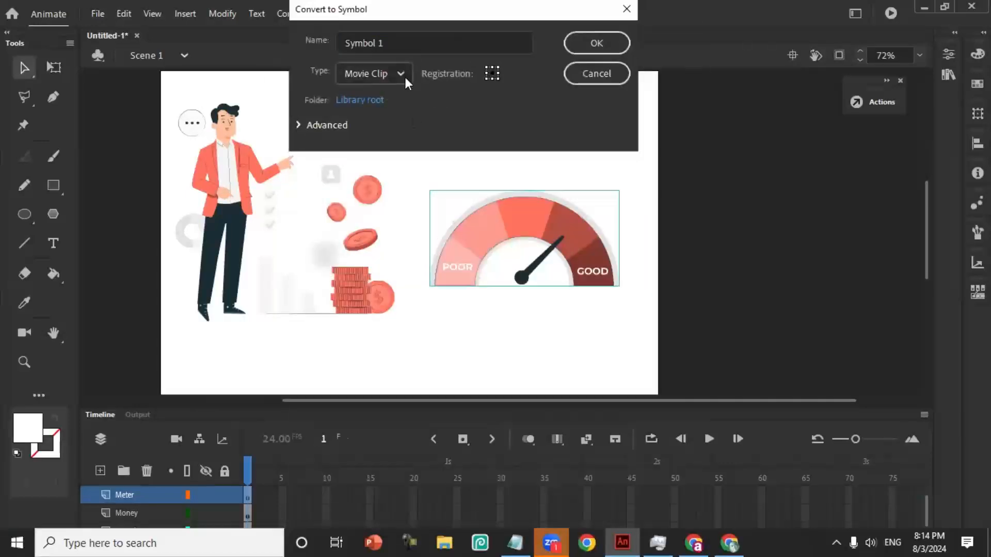
click(405, 76)
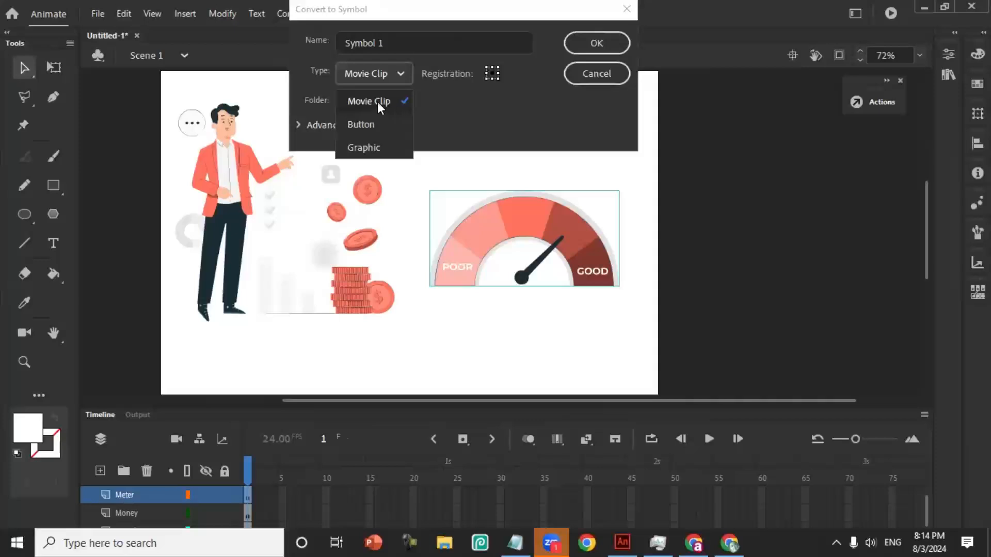
click(366, 42)
drag(384, 43, 341, 45)
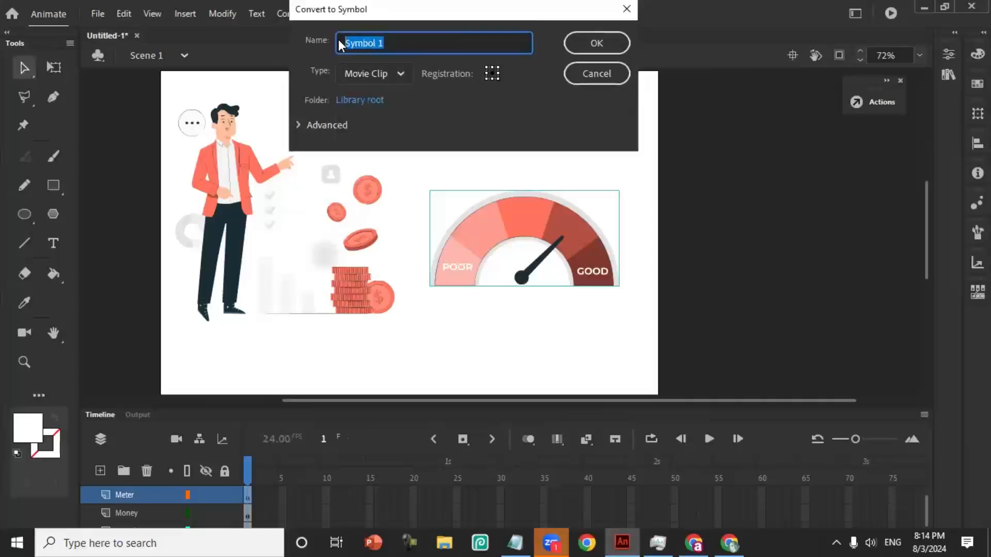
text(marketingMC)
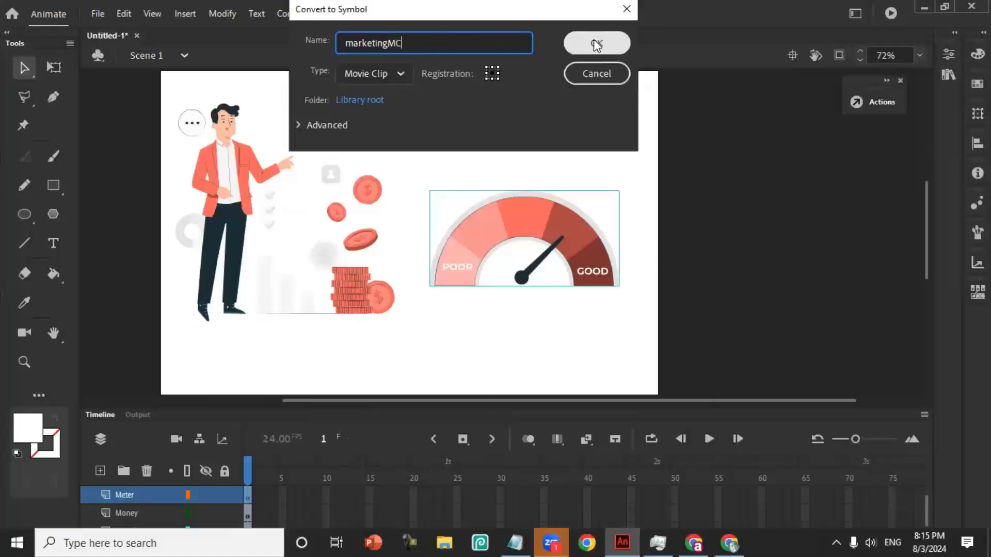
click(402, 69)
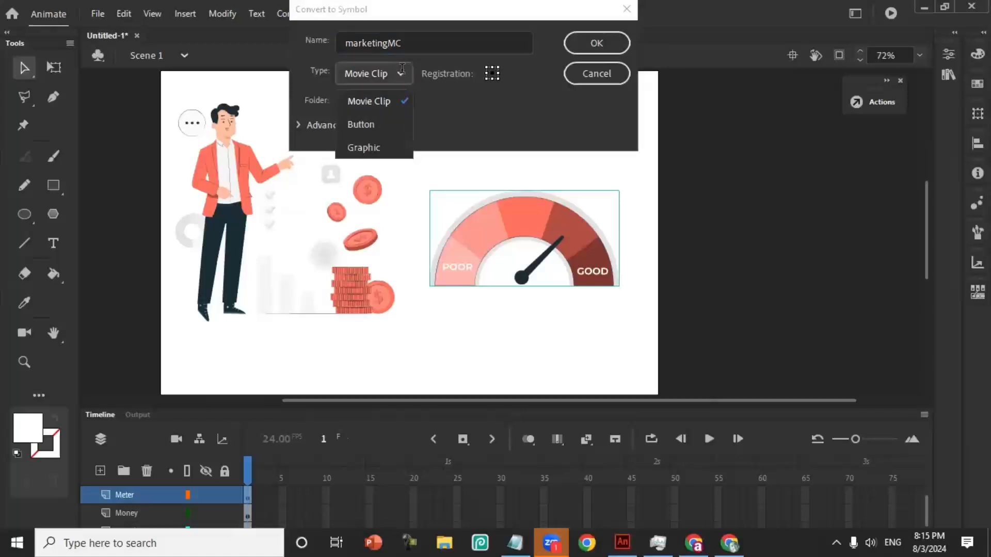
click(598, 42)
mouse_move(515, 224)
mouse_down()
mouse_move(526, 207)
mouse_move(514, 218)
mouse_up()
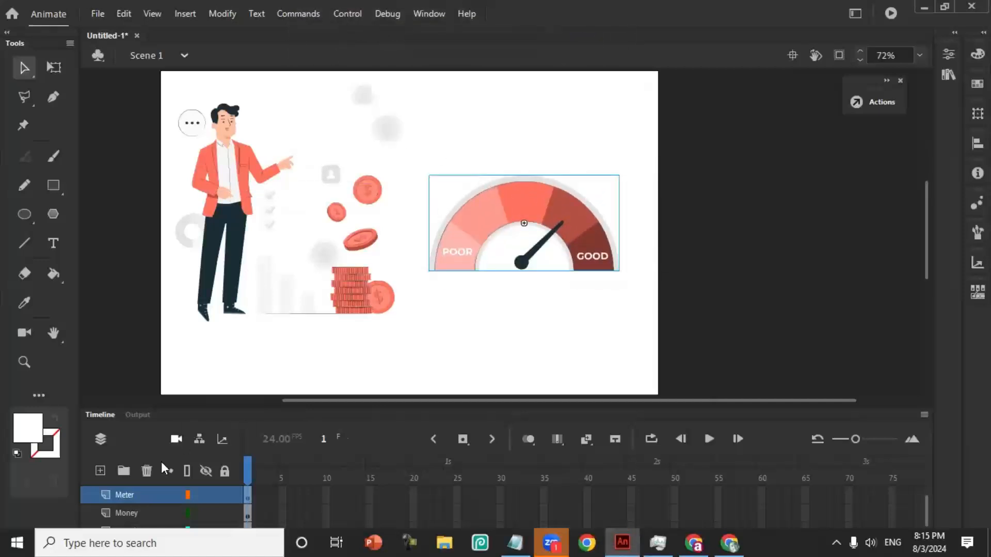
- Examine which stage objects belong to the Speech_Bu..., Money, Character and Meter layers
click(13, 537)
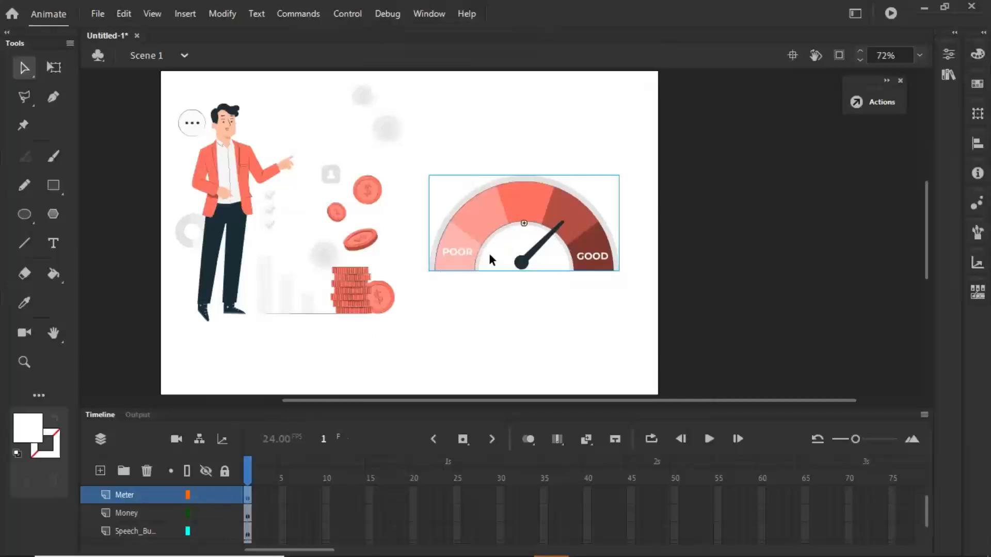
click(134, 534)
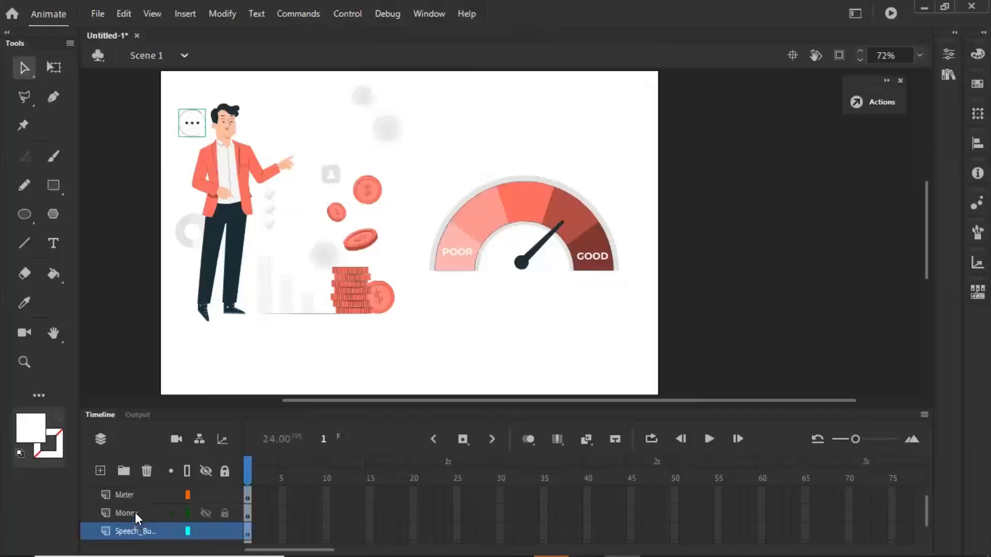
click(135, 512)
click(235, 207)
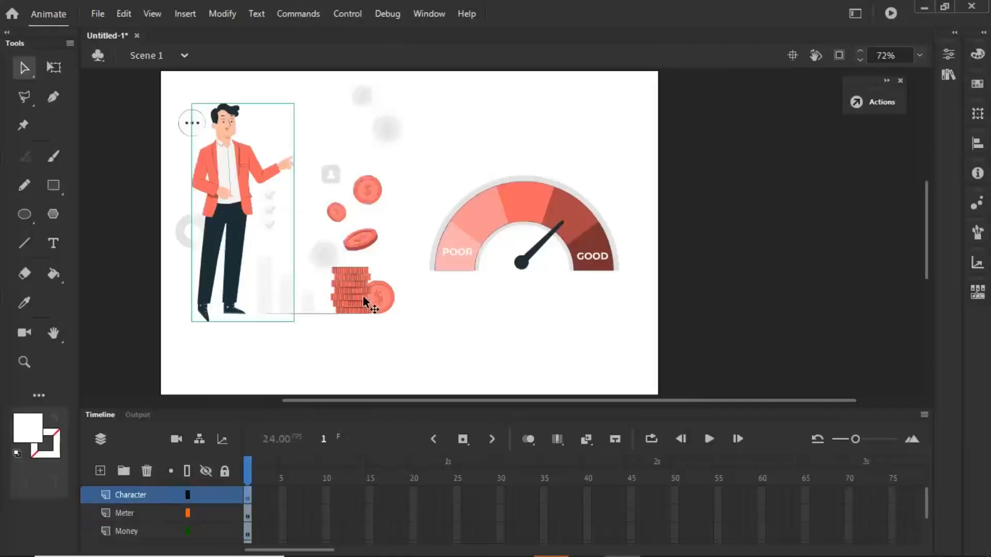
click(427, 324)
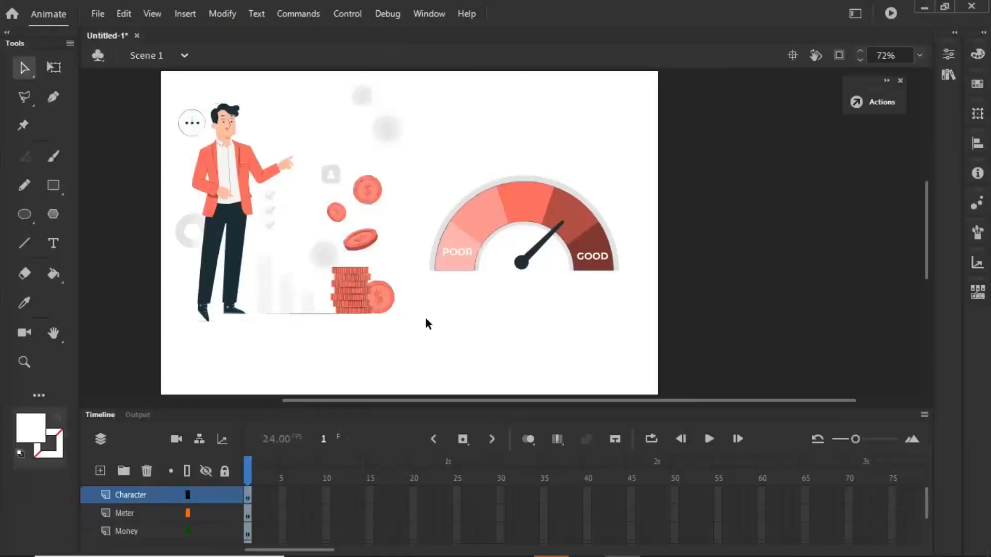
click(525, 204)
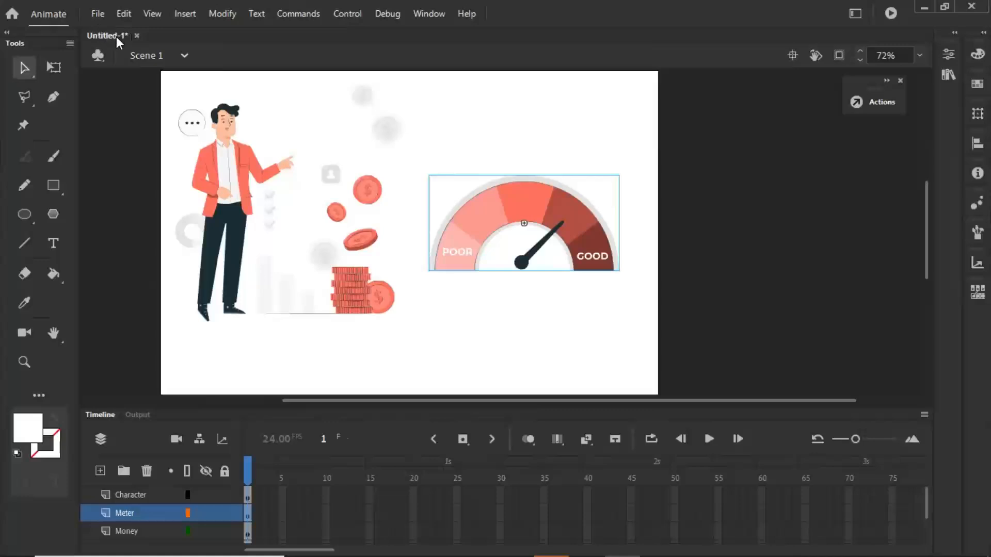
- Save the document as Marketing in Animate Document (*.fla) format in the WEBINAR PRESENTATION folder
click(98, 14)
click(140, 145)
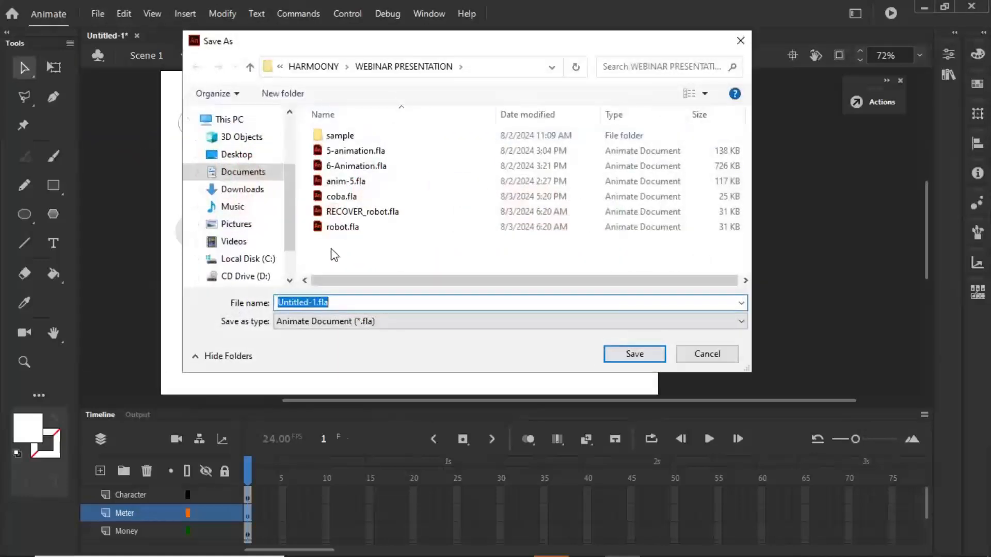
text(Marketi)
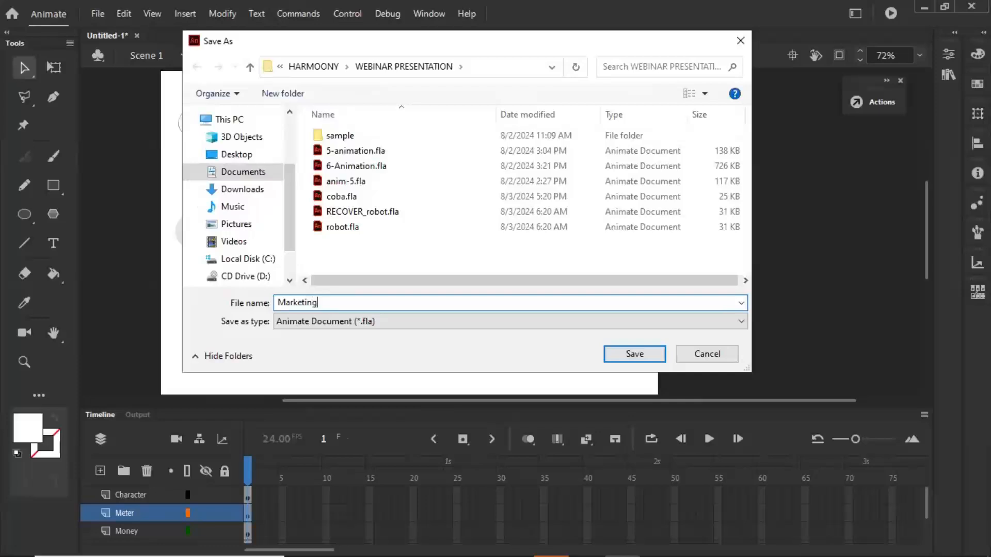
text(ng)
click(635, 354)
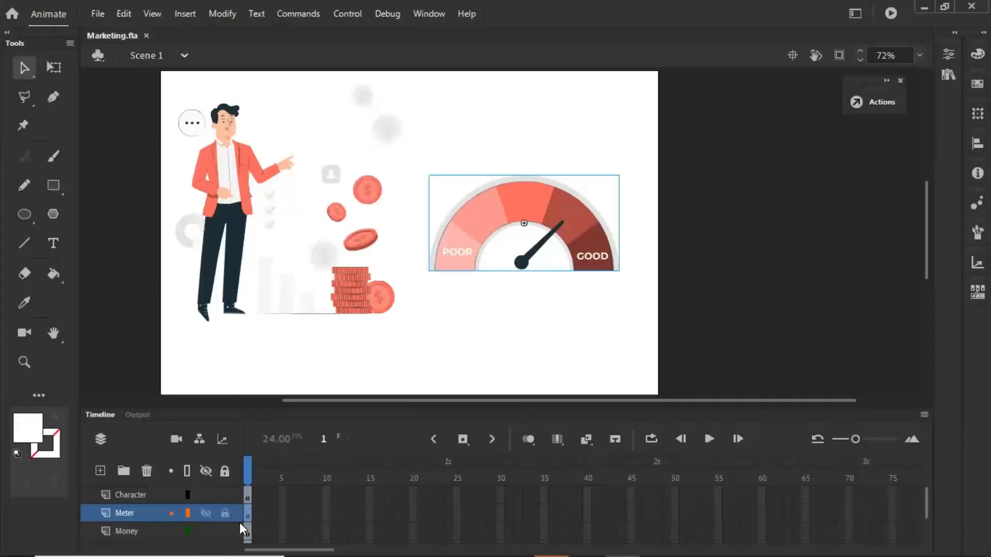
- Move the meter movie clip slightly to the left on the stage and show its object properties
click(248, 495)
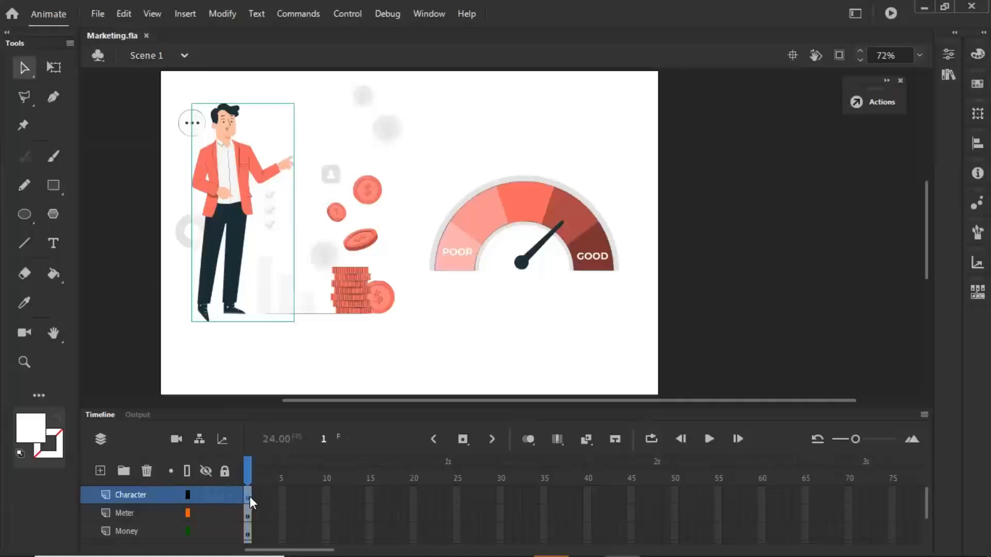
click(451, 150)
click(483, 230)
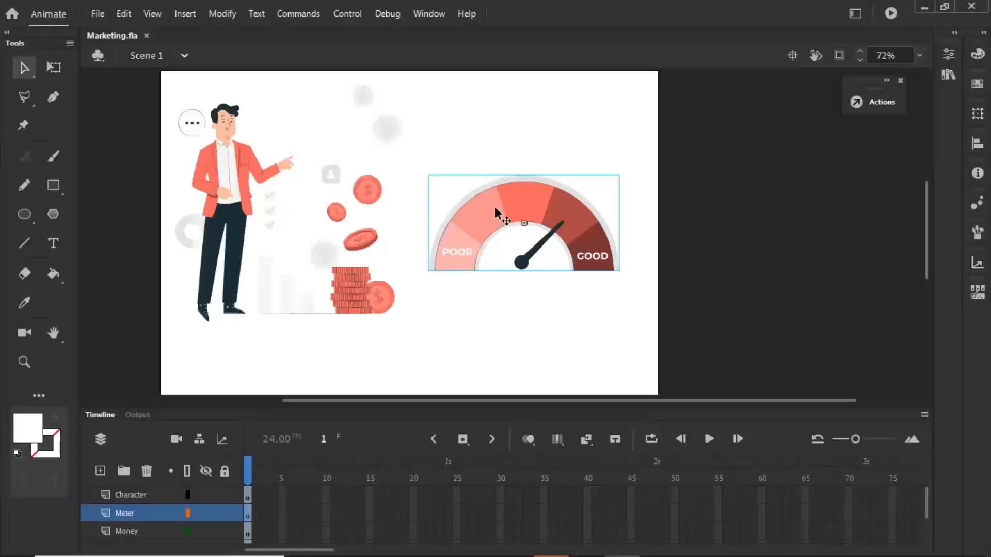
drag(496, 212, 492, 213)
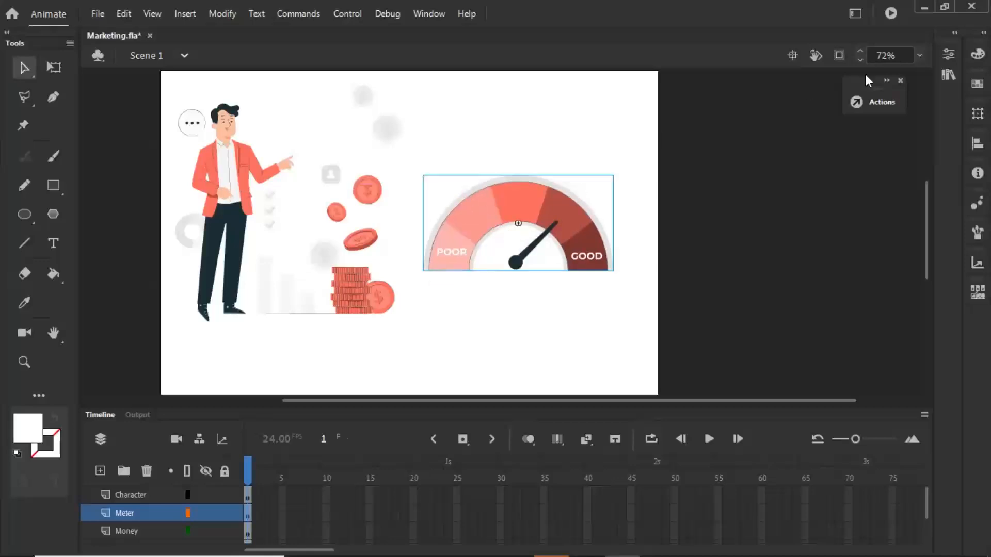
click(948, 54)
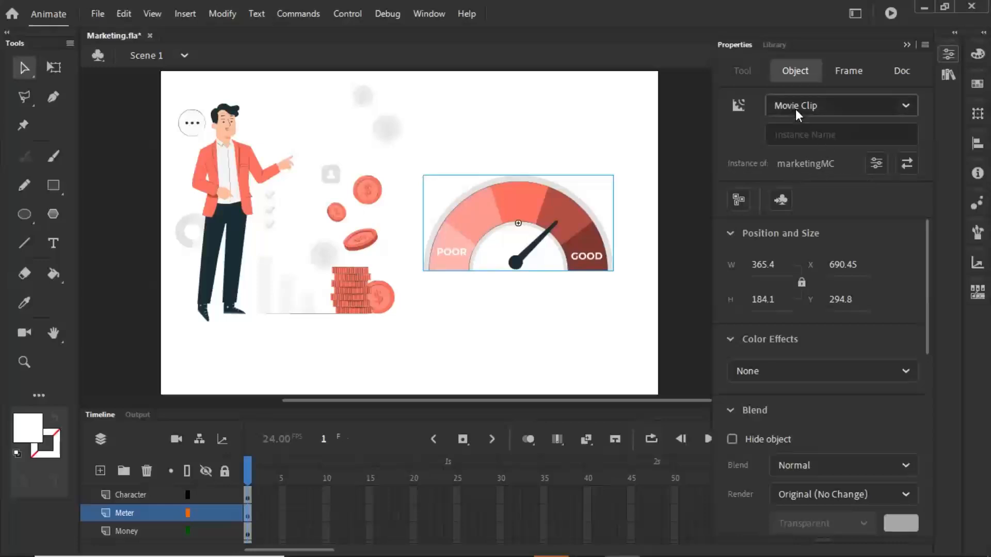
- Inspect the internal timeline of the marketingMC movie clip and return to Scene 1
double_click(464, 217)
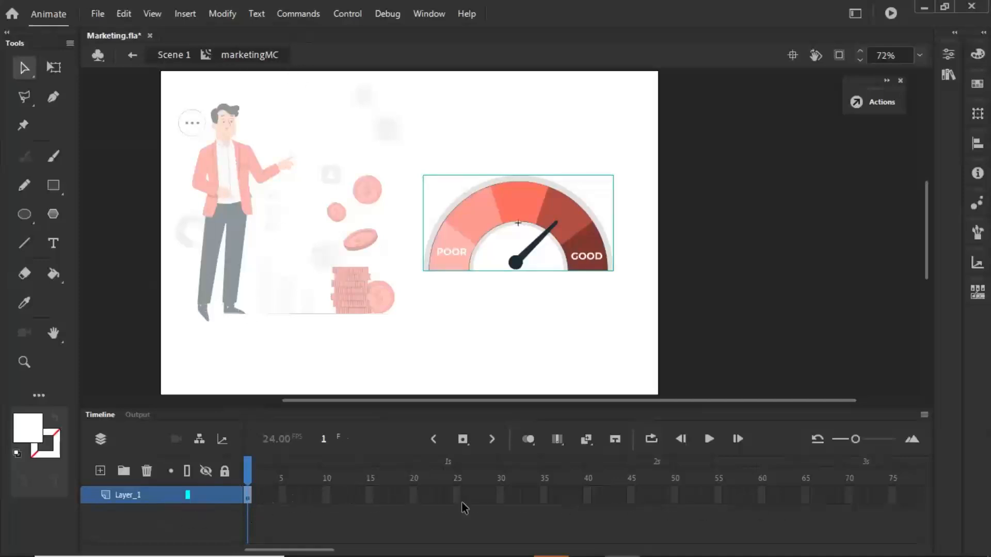
click(174, 55)
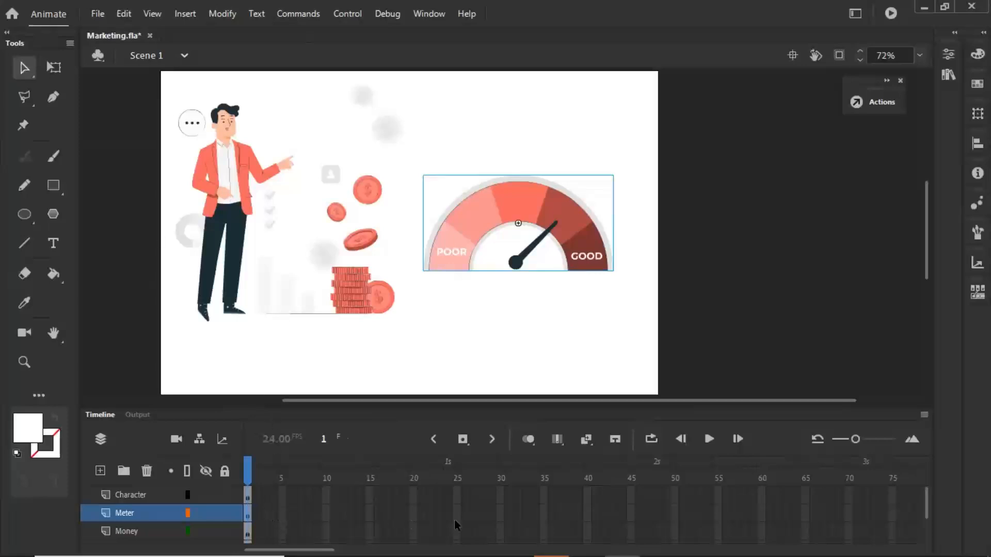
double_click(478, 216)
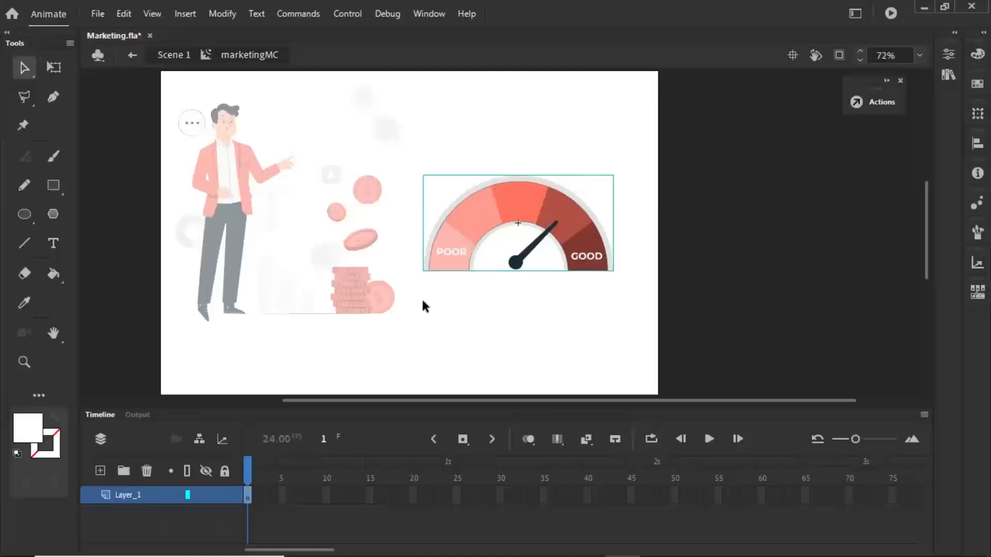
double_click(456, 324)
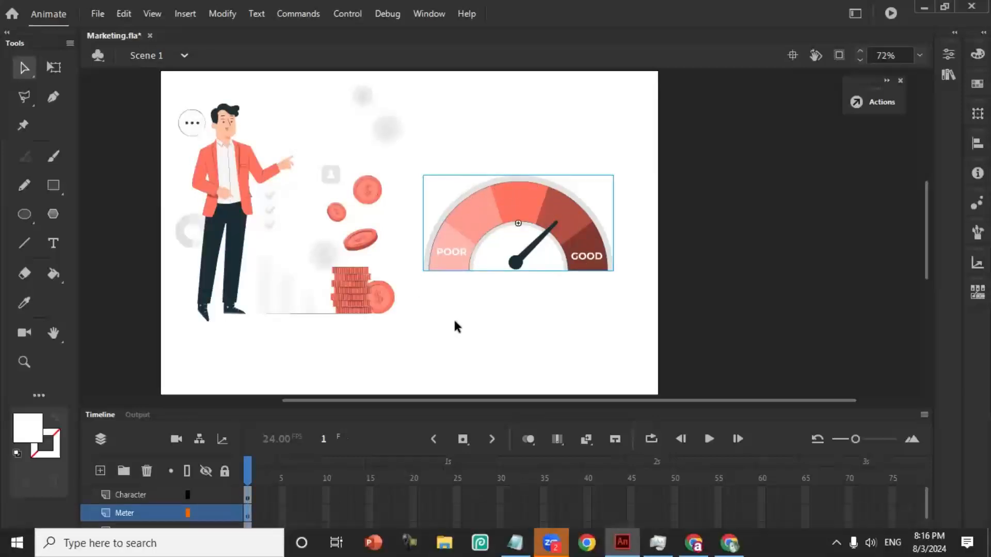
- Compare the stage selection of the marketingMC meter with those of the character and the coin stack
click(214, 167)
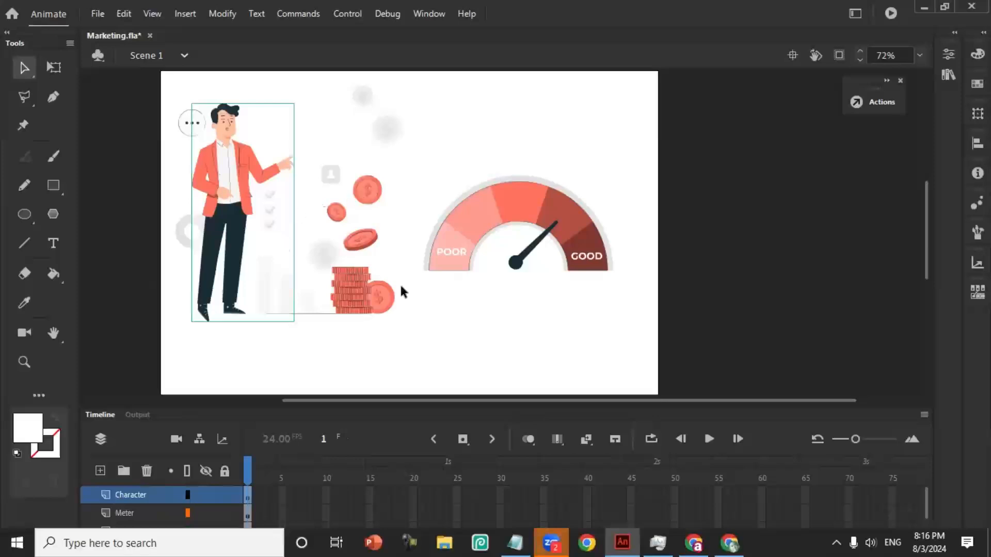
click(472, 304)
click(486, 205)
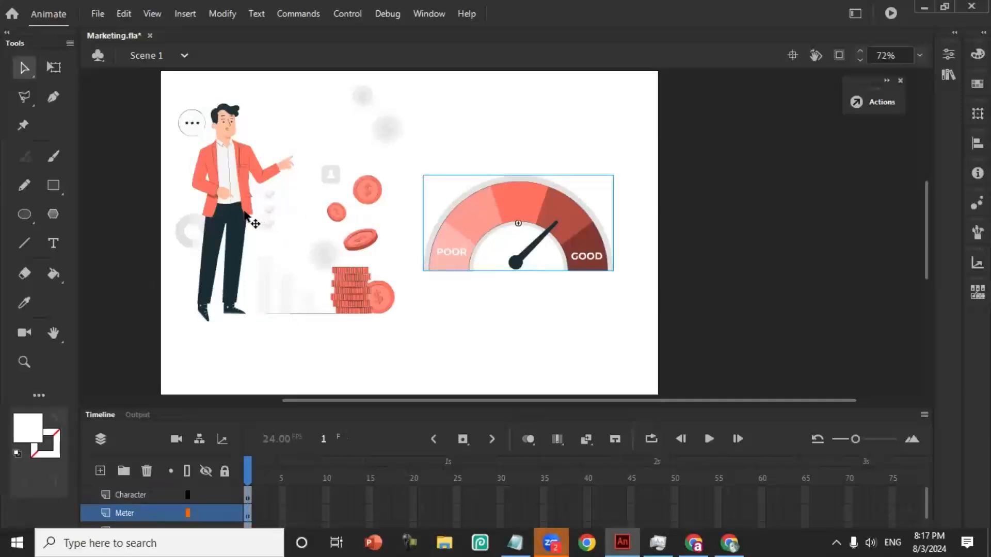
click(245, 216)
click(367, 278)
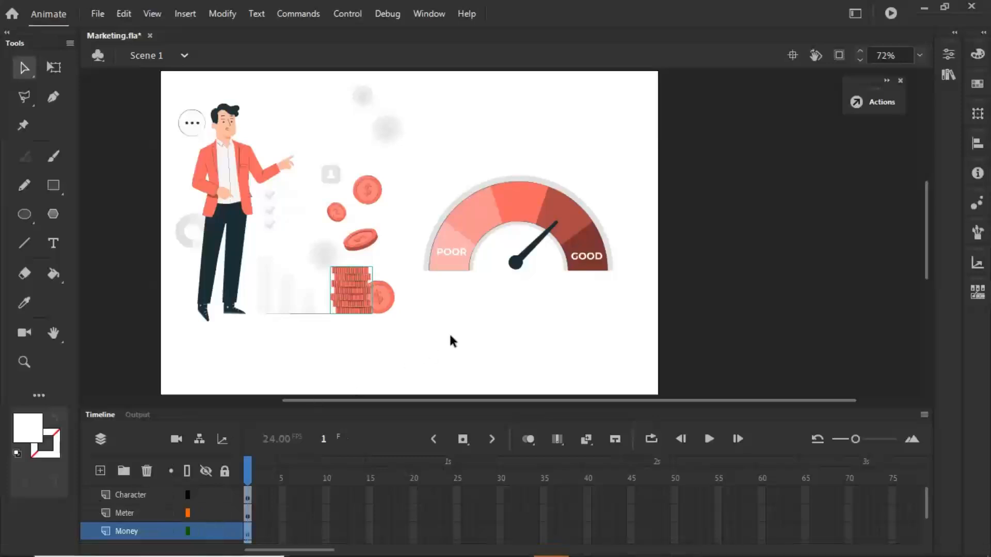
click(472, 234)
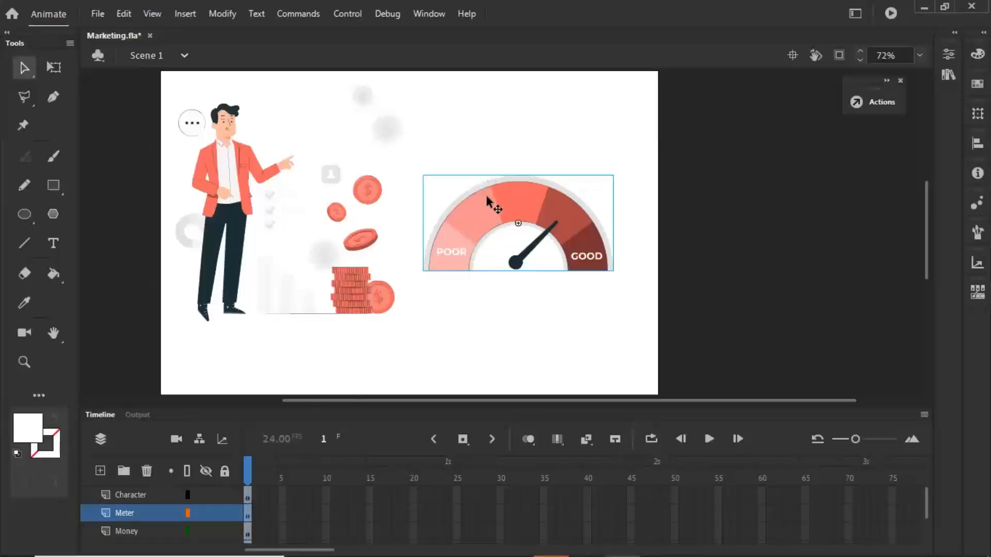
- Review marketingMC's internal layer, its instance properties and its entry in the Marketing.fla library
double_click(488, 214)
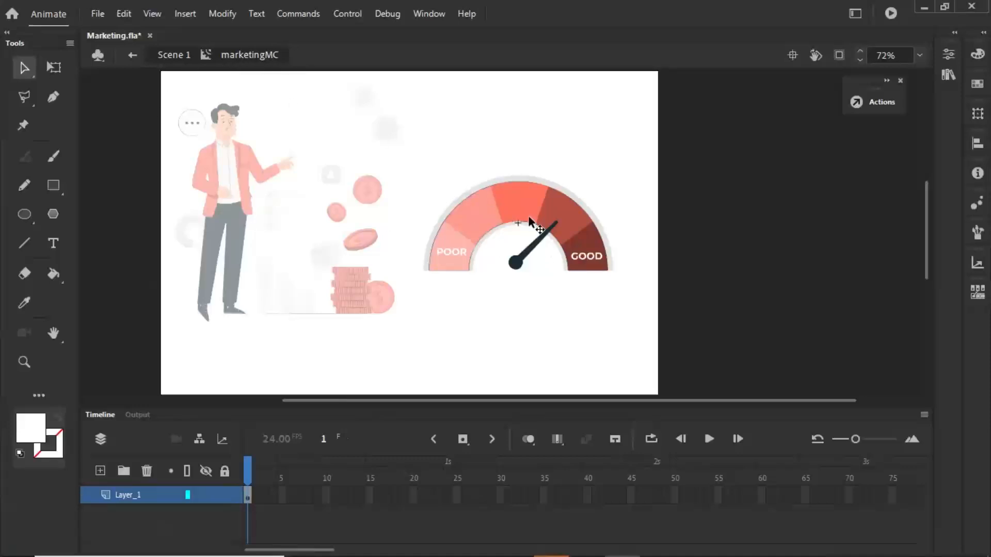
click(179, 60)
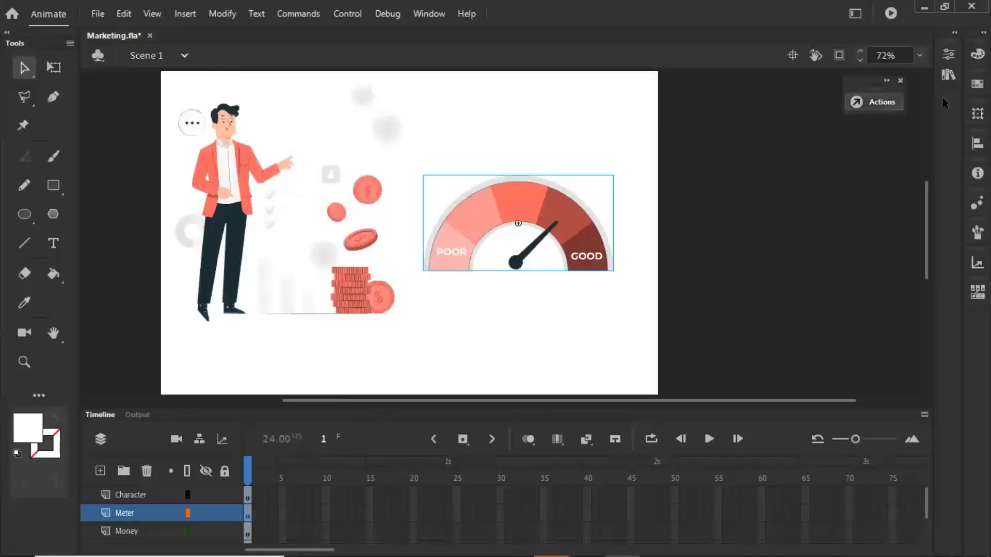
click(947, 73)
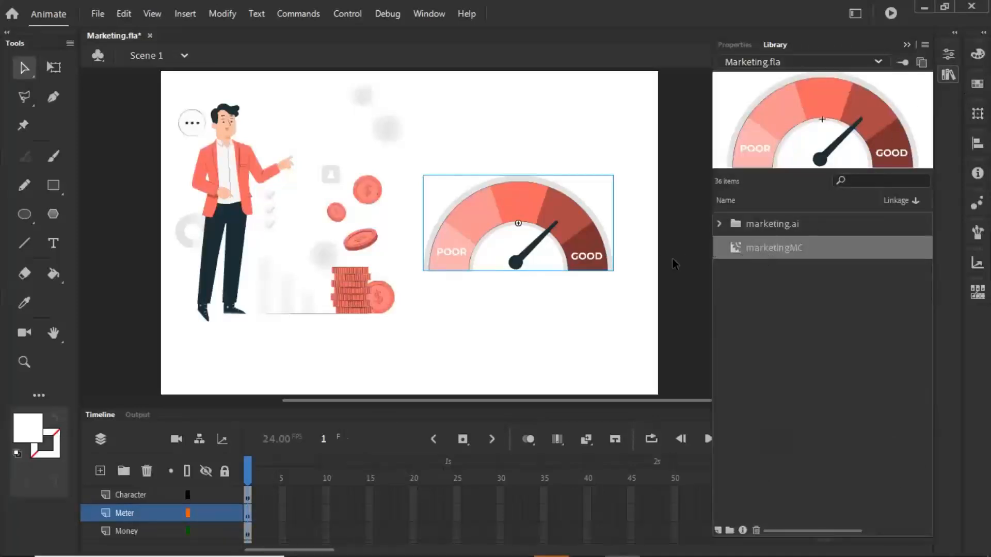
click(150, 66)
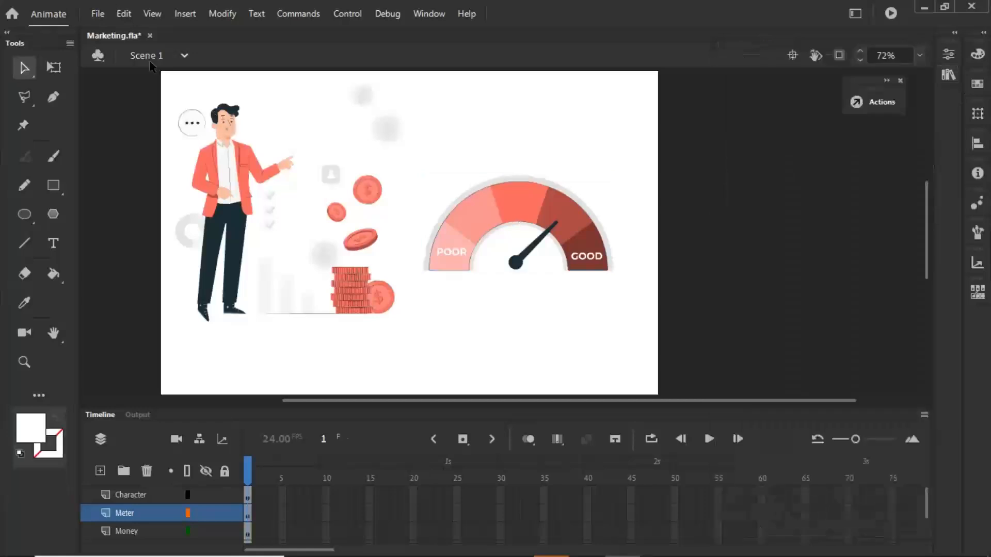
click(488, 218)
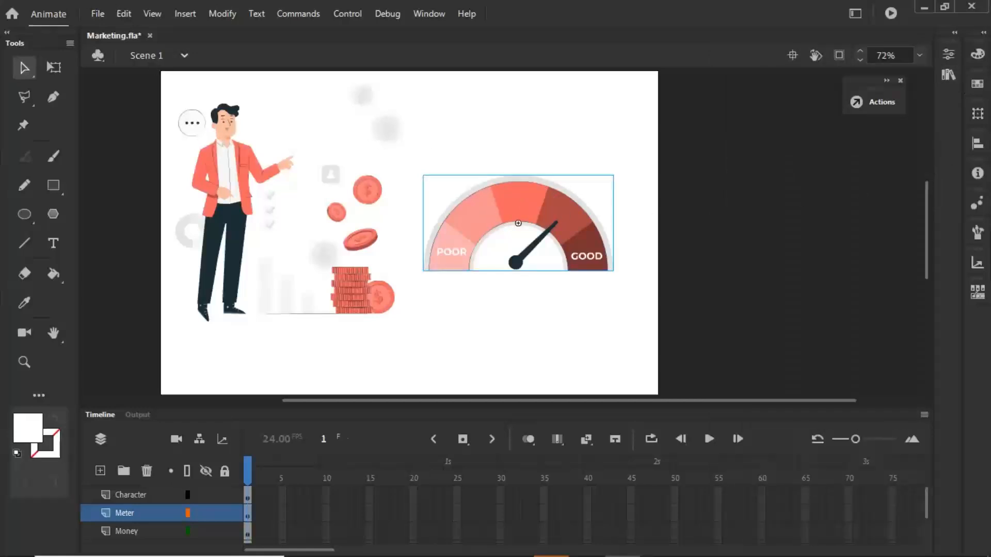
click(948, 54)
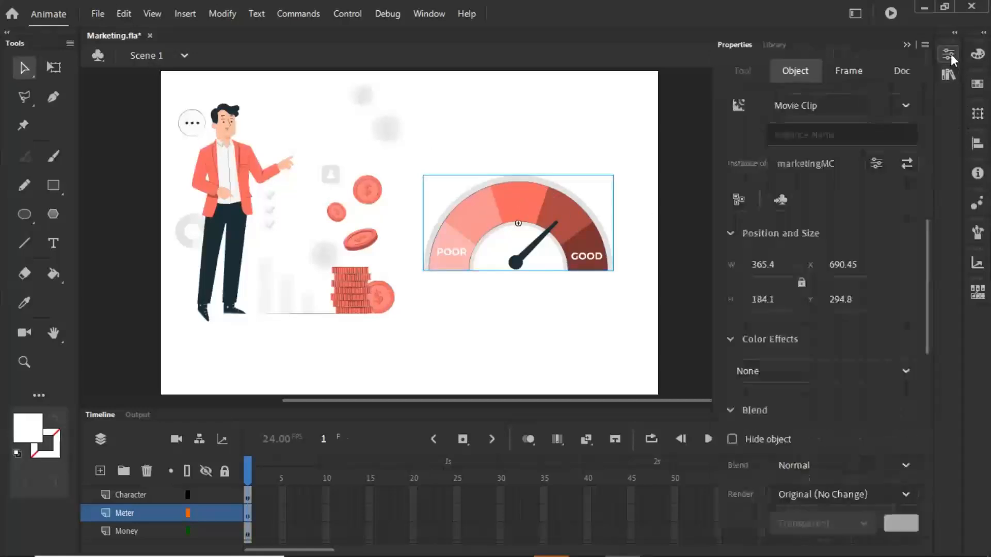
click(946, 80)
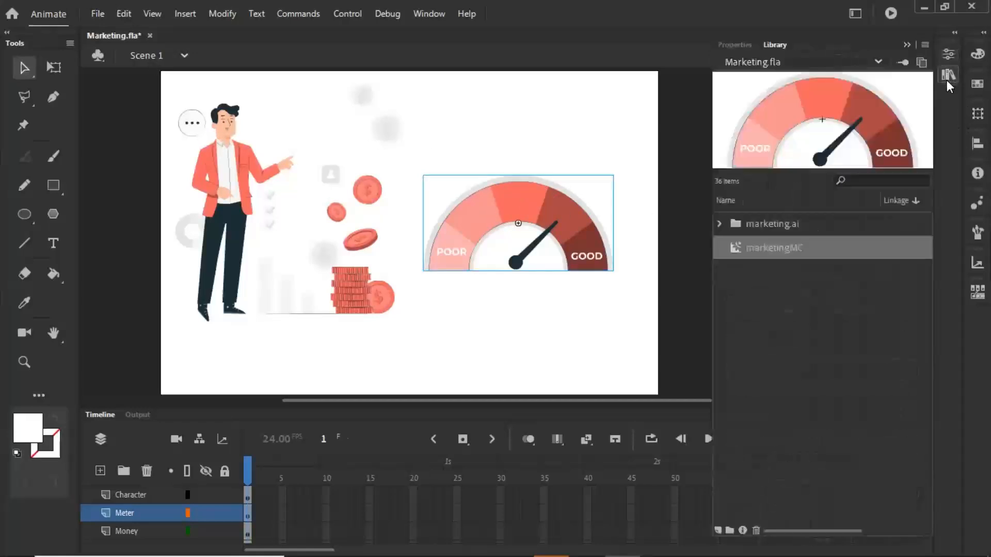
- Rename the marketingMC symbol in the library to meterMC and return to the stage
double_click(788, 247)
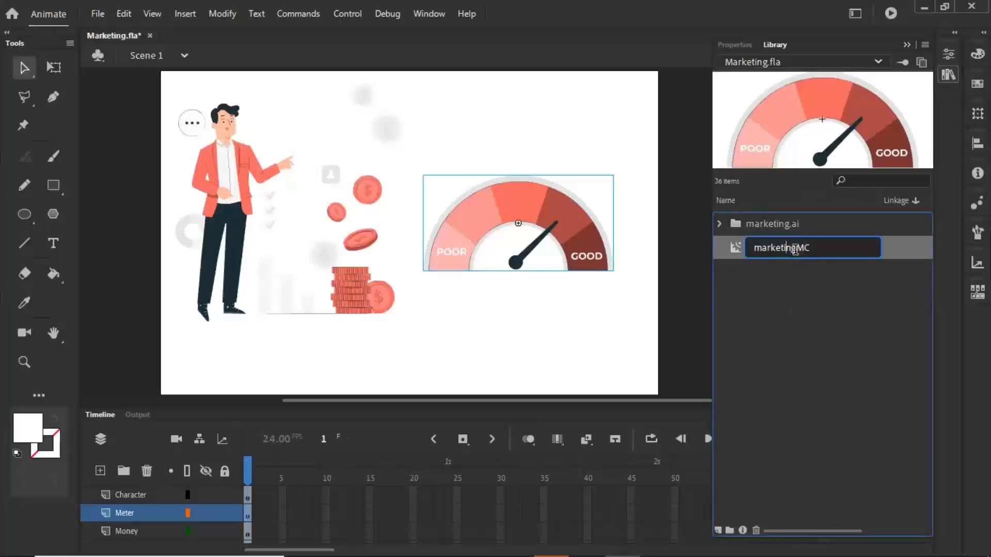
click(754, 250)
drag(796, 248, 750, 252)
text(meter)
key(Return)
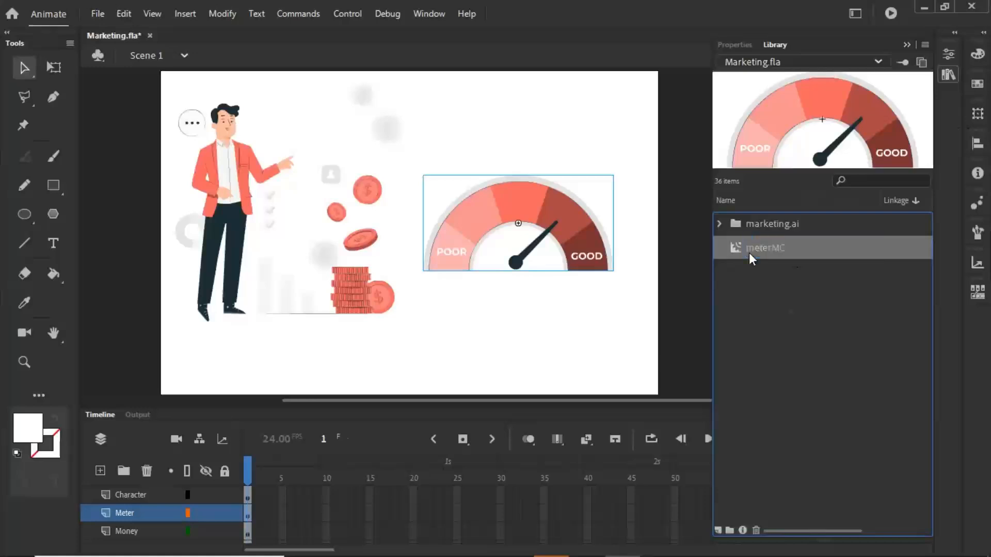
click(655, 296)
- Open the meterMC movie clip for editing, break its artwork apart and check that the needle and labels select individually
click(508, 212)
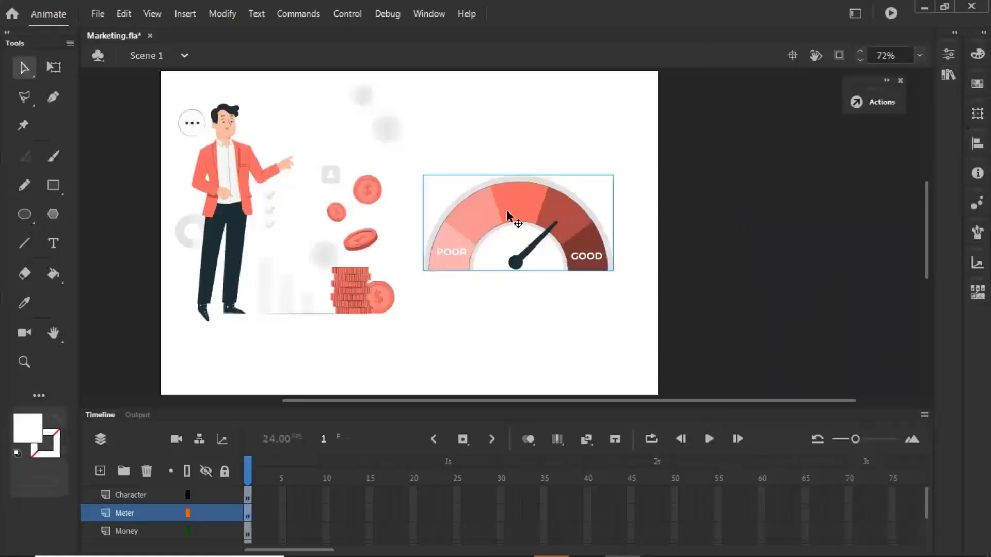
double_click(492, 219)
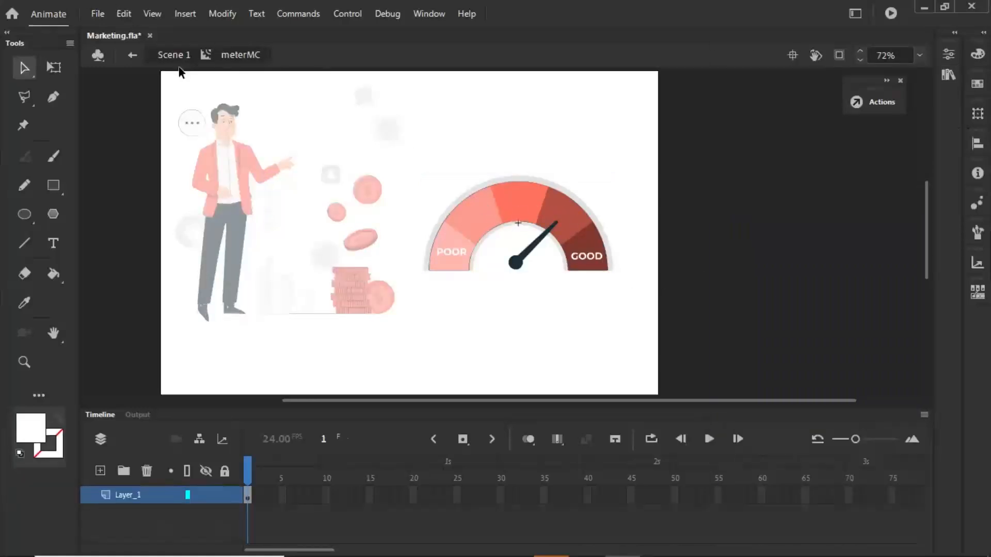
click(516, 264)
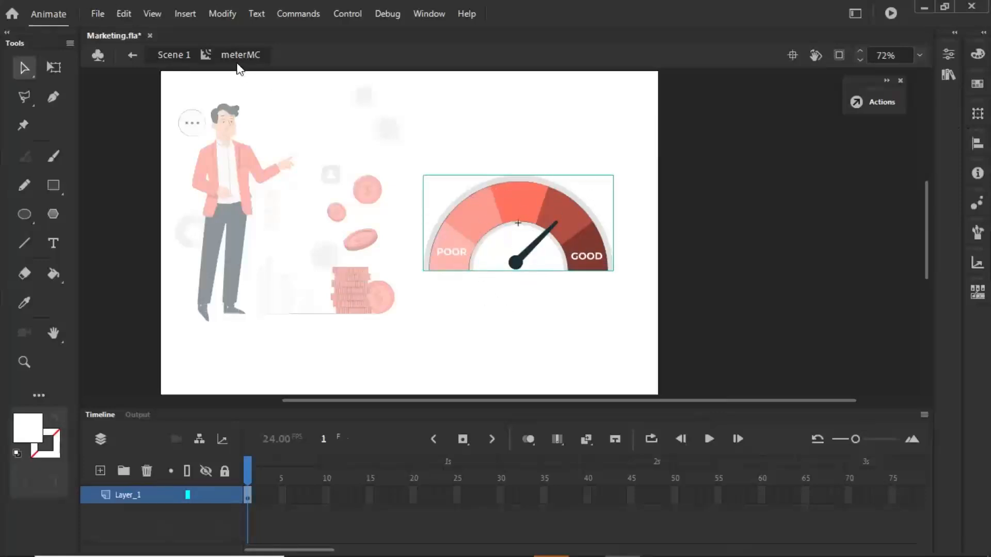
click(221, 15)
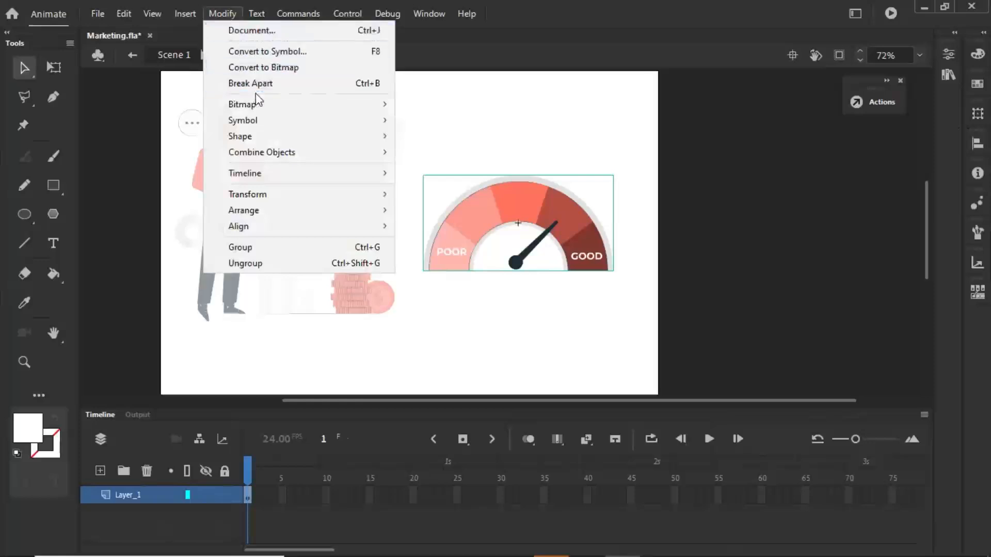
click(253, 83)
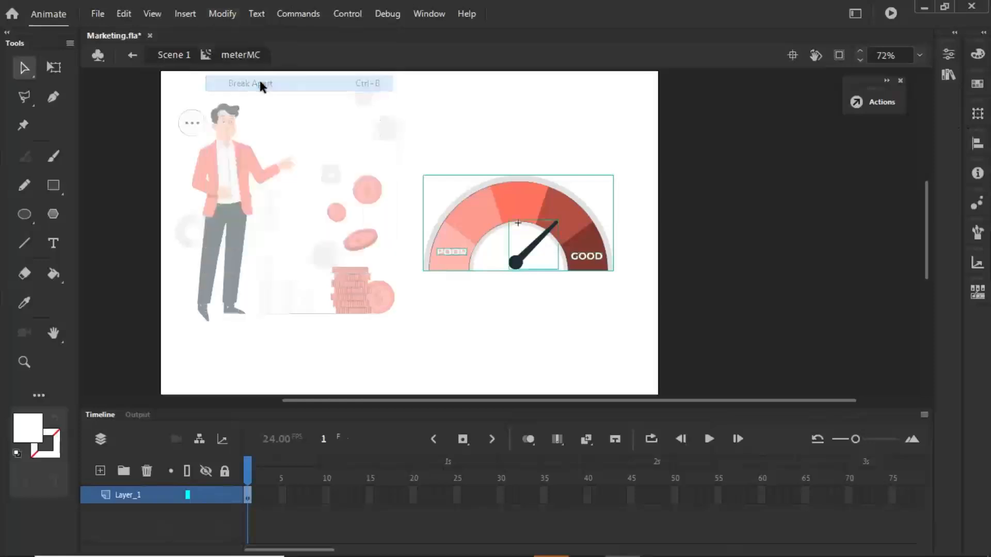
click(513, 263)
click(450, 255)
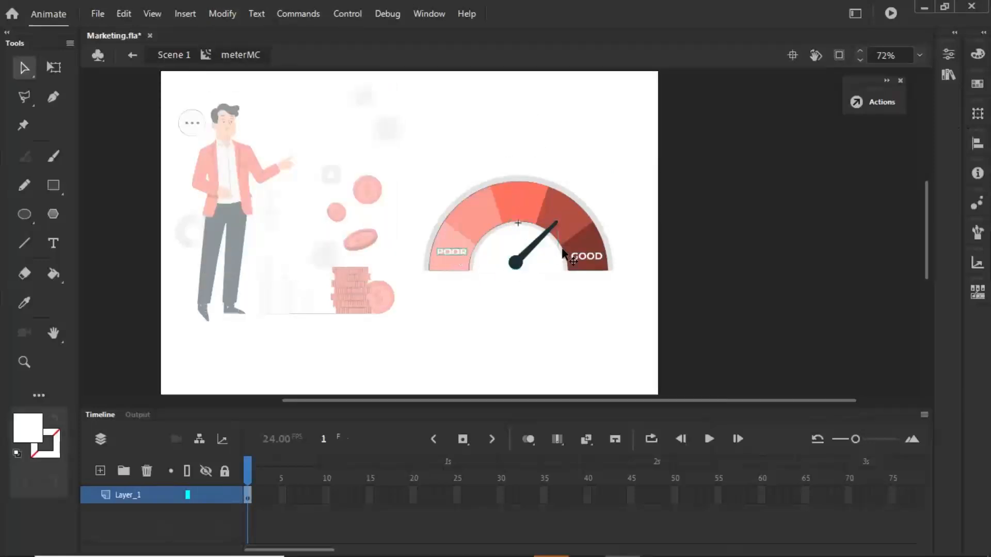
click(581, 258)
- Convert the meter's needle into a movie clip symbol named jarumMc
click(544, 225)
click(221, 14)
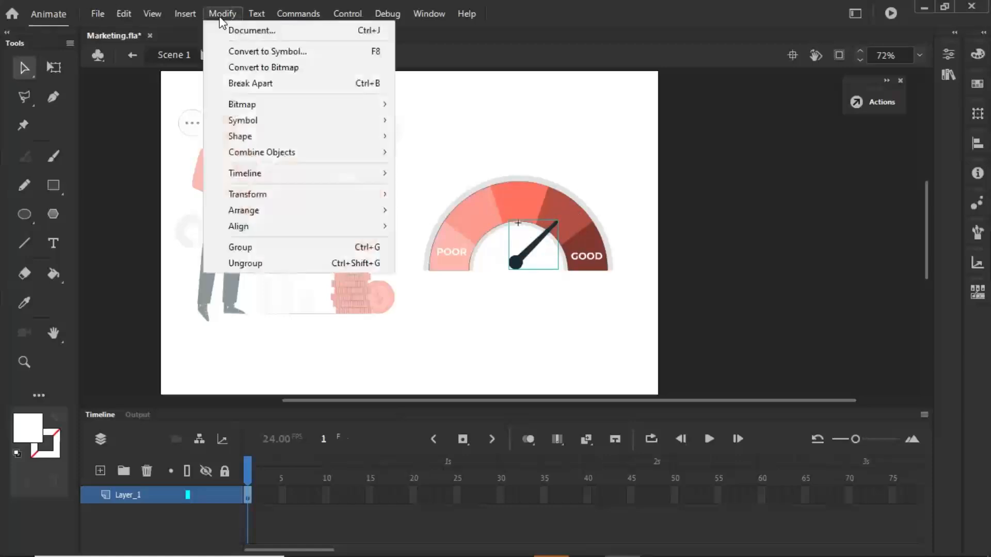
click(251, 51)
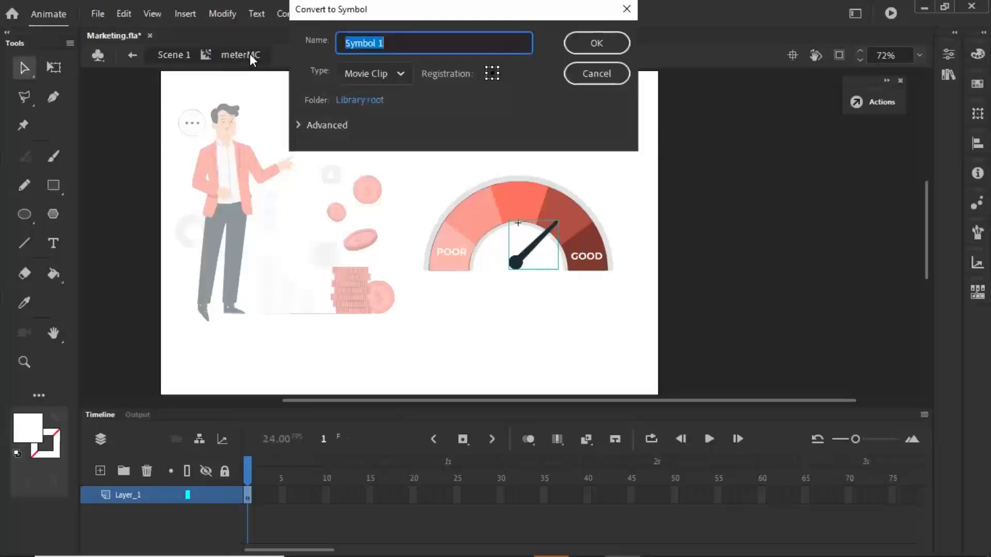
text(jarumMc)
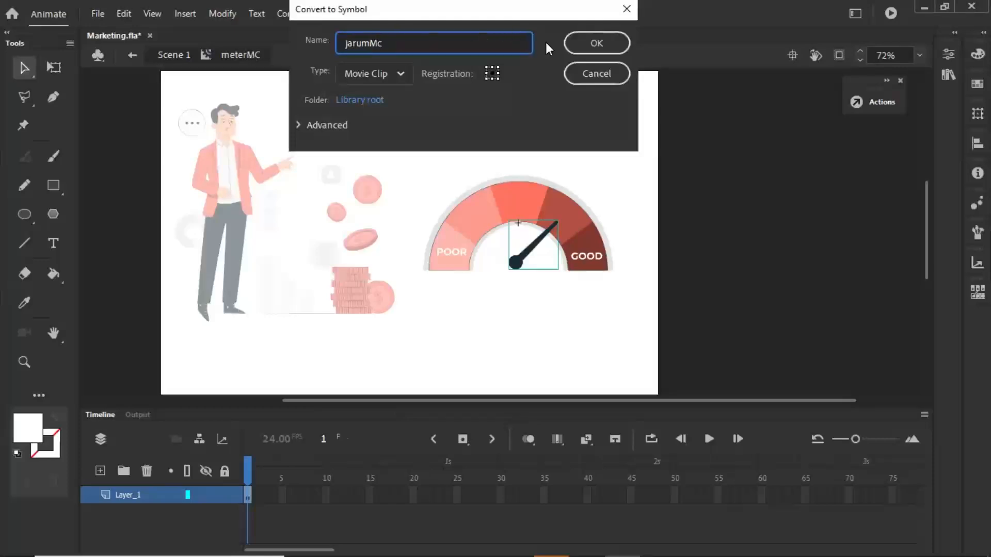
click(598, 50)
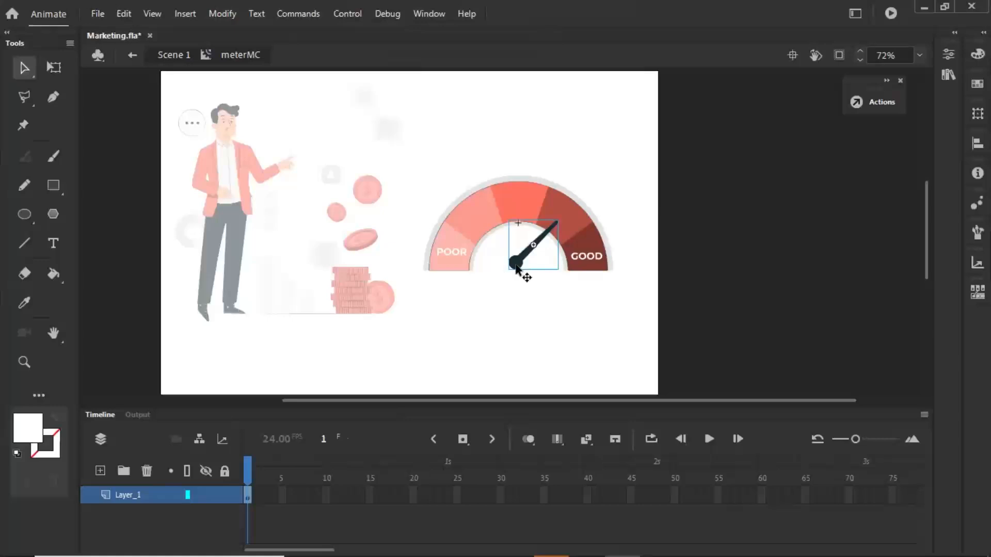
- Try rotating the needle inside jarumMc about a pivot at its round base, undo the rotation and return to meterMC
double_click(517, 265)
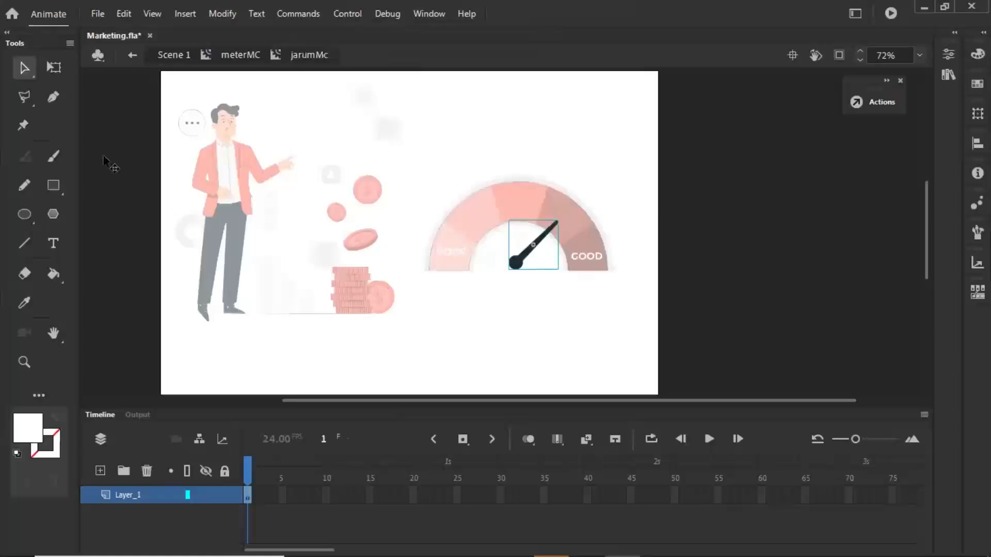
click(54, 68)
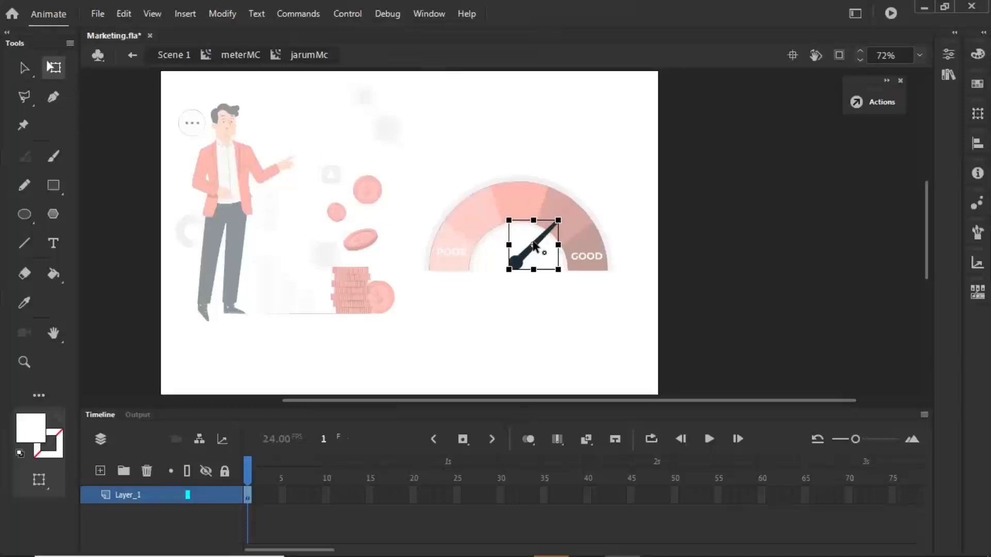
drag(533, 245, 515, 263)
drag(568, 215, 461, 222)
key(ctrl+z)
double_click(575, 227)
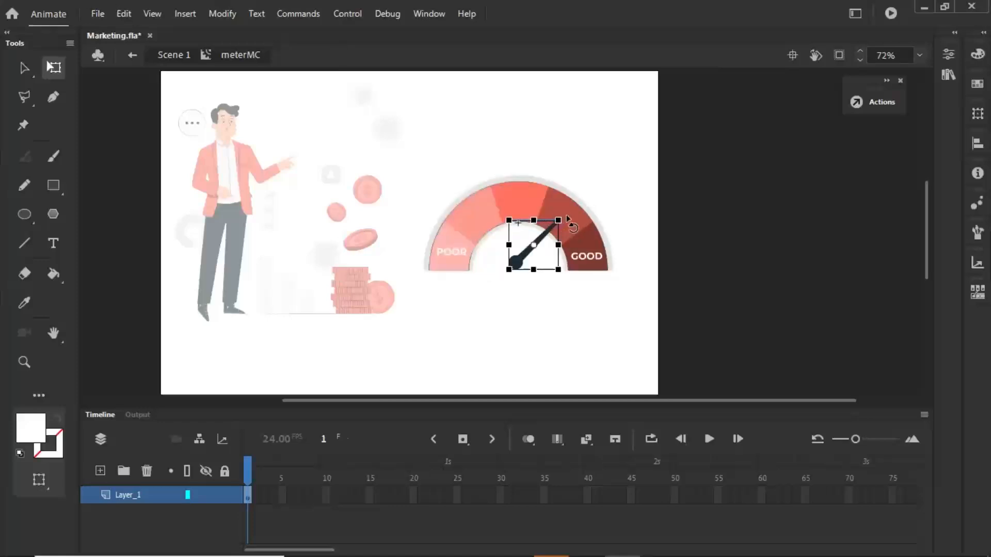
- Undo a trial rotation of the jarumMc instance and move its transformation point to the needle's round base
drag(567, 218, 533, 203)
key(ctrl+z)
drag(534, 245, 516, 266)
- Turn off Snap to Objects and rotate the needle about its base until it points at POOR
click(151, 15)
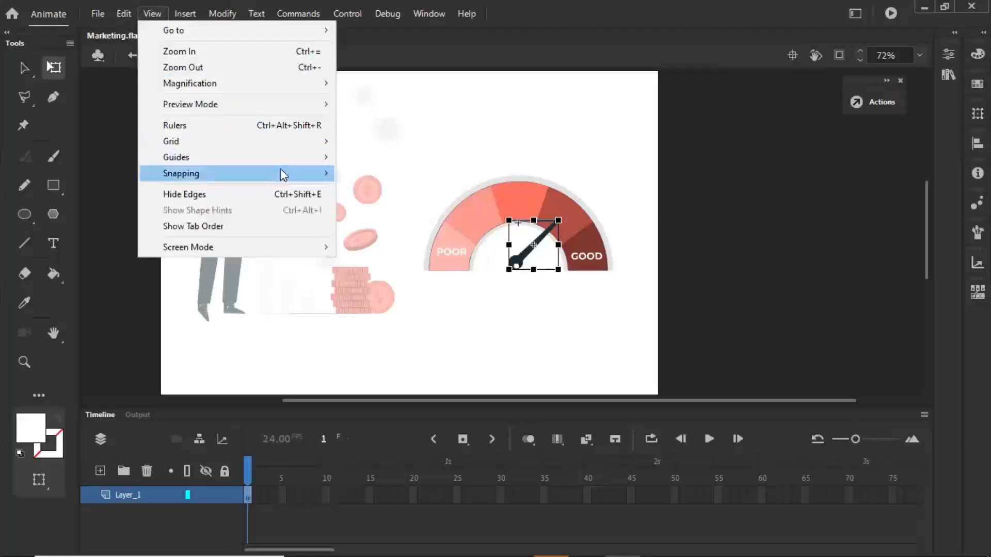
mouse_move(280, 168)
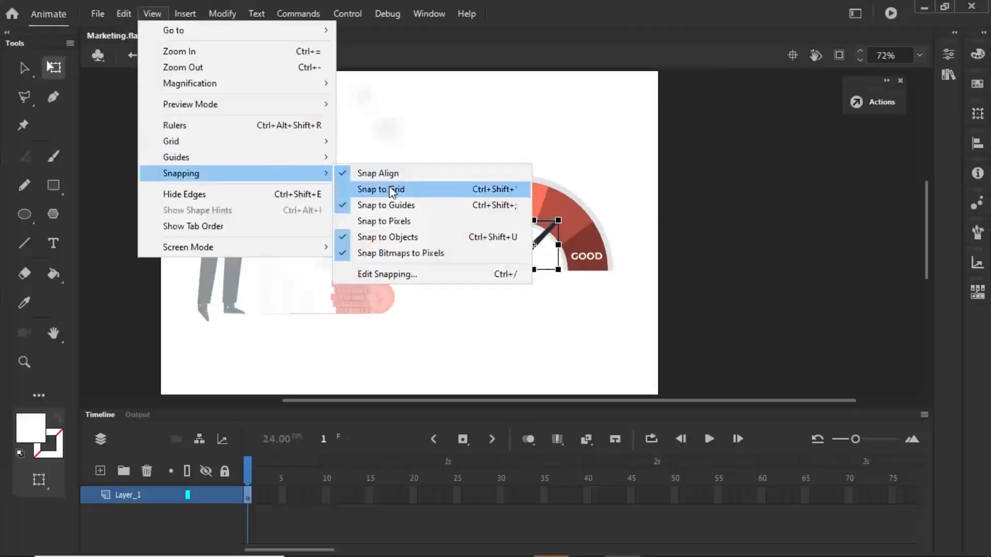
click(368, 238)
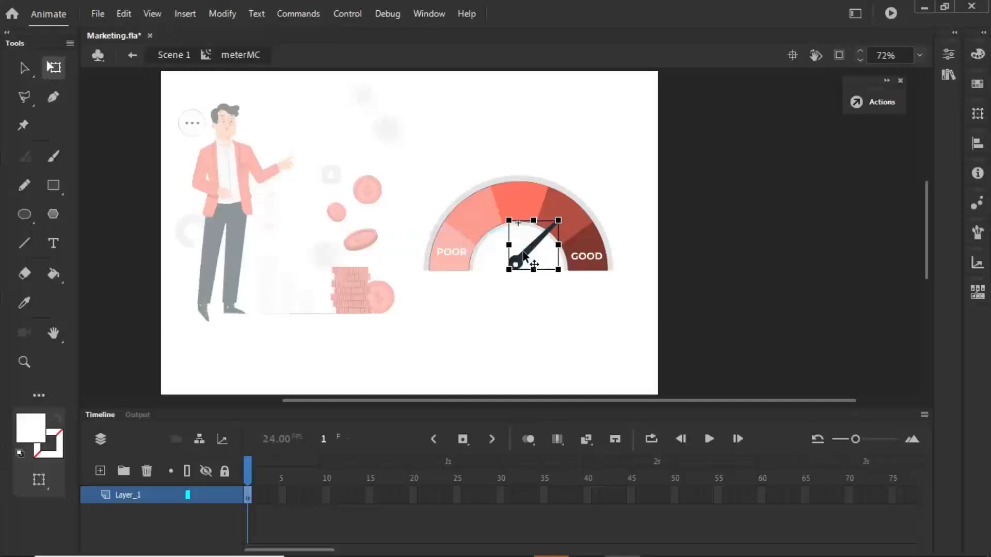
drag(562, 223, 414, 257)
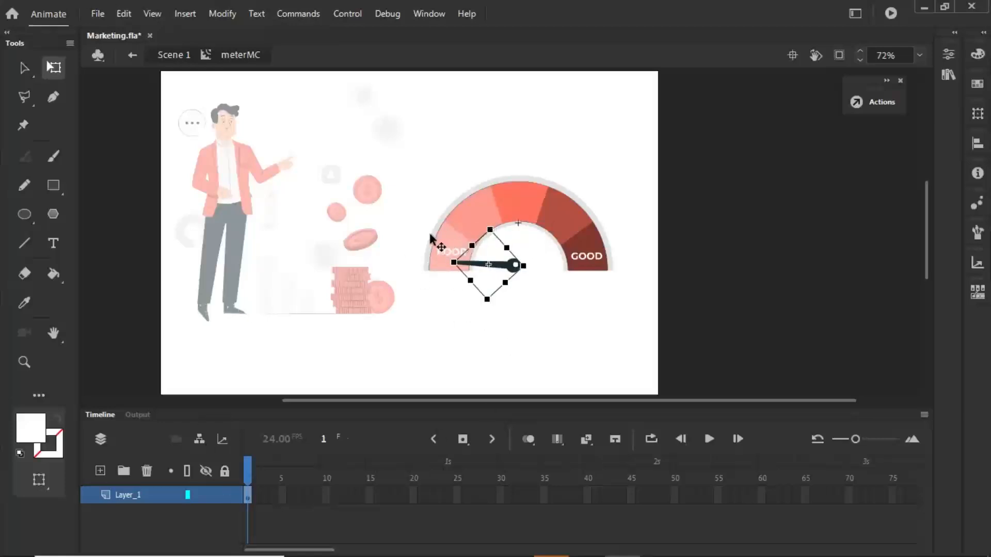
- Examine which meter pieces share Layer_1 by selecting the frame, needle and gauge arc, and undo a trial move of the arc
click(247, 497)
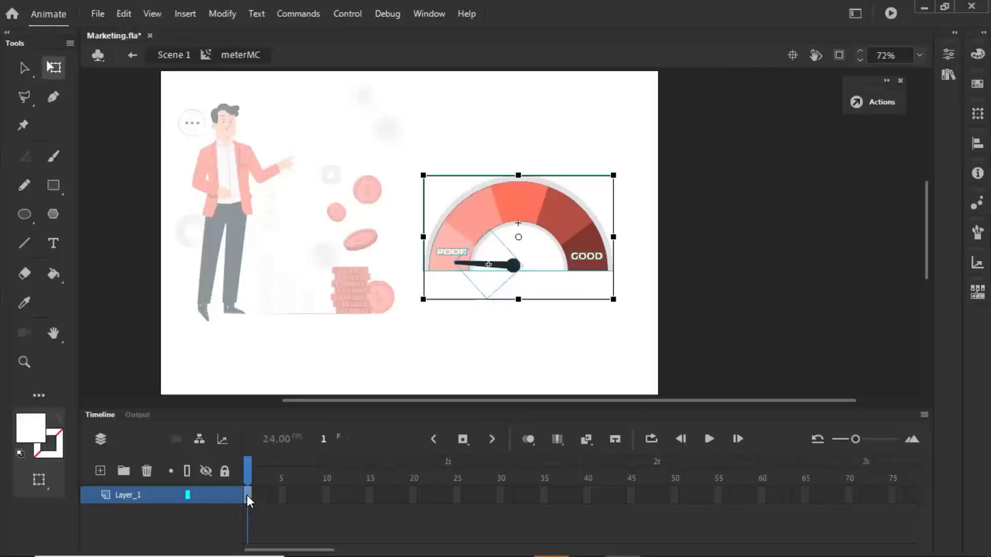
click(489, 311)
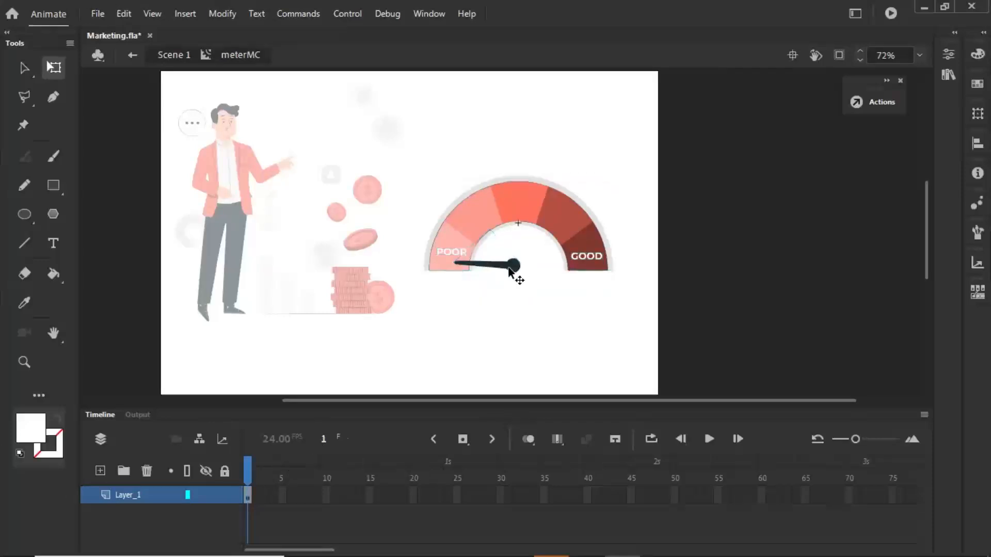
click(515, 267)
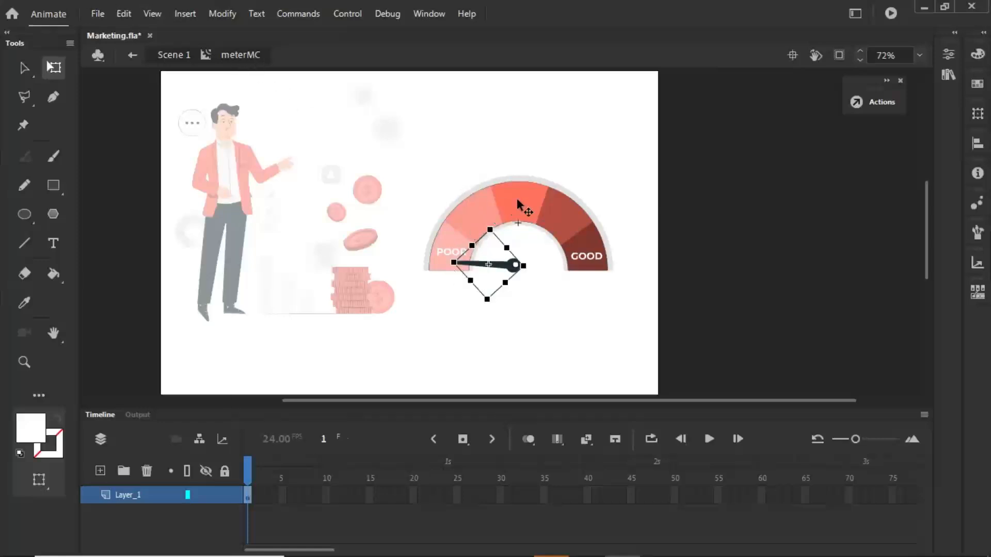
click(480, 223)
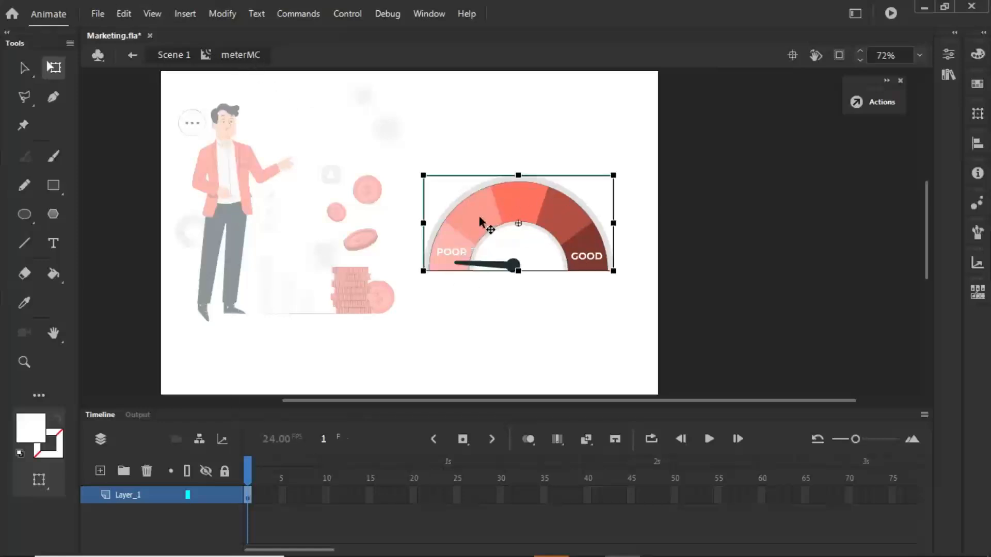
click(486, 331)
click(514, 267)
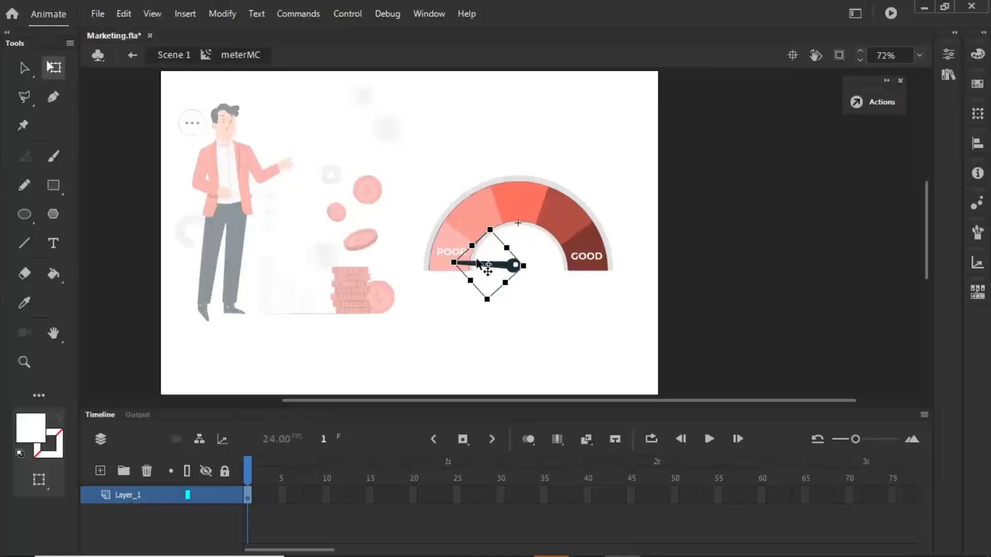
click(475, 215)
drag(474, 211, 542, 171)
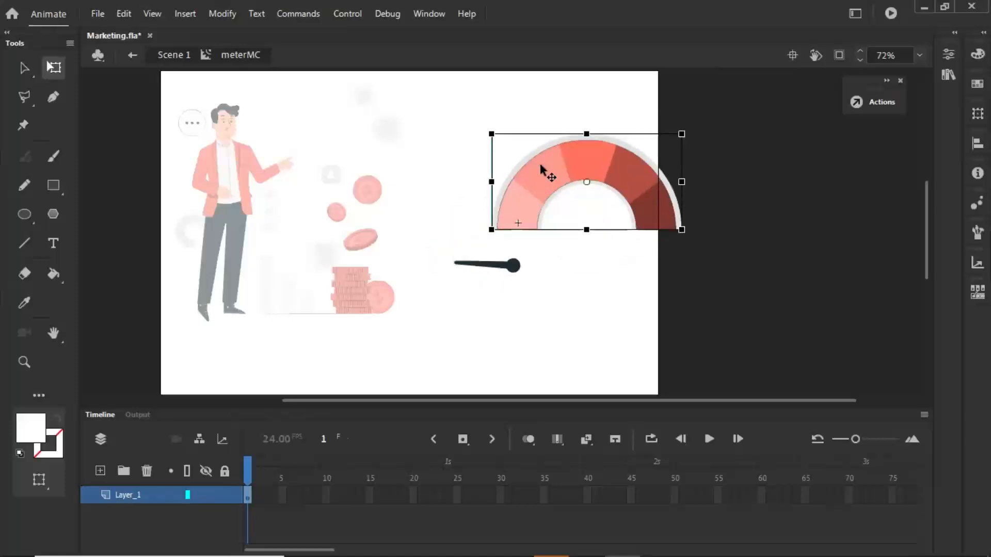
key(ctrl+z)
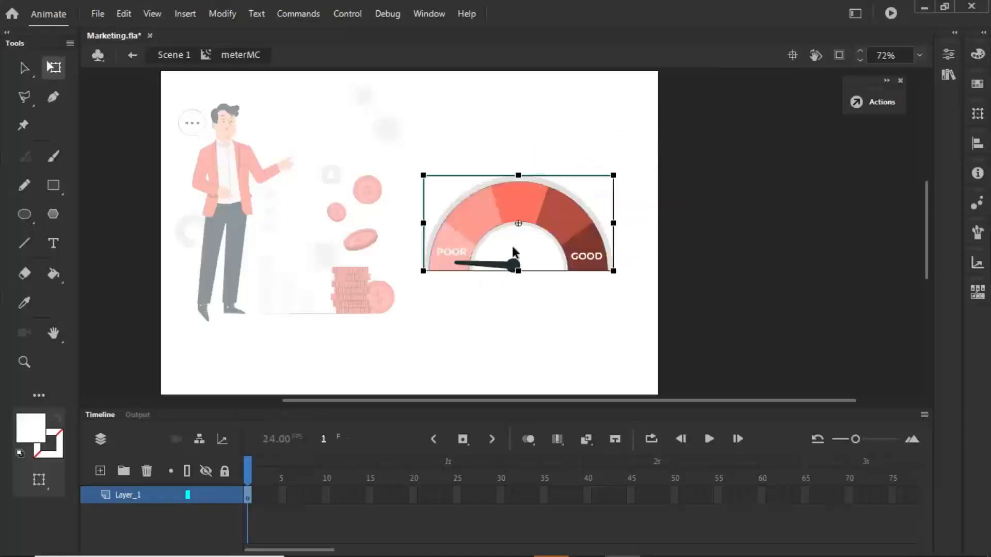
- Select the needle together with the gauge artwork and distribute them to separate layers
click(490, 264)
click(503, 200)
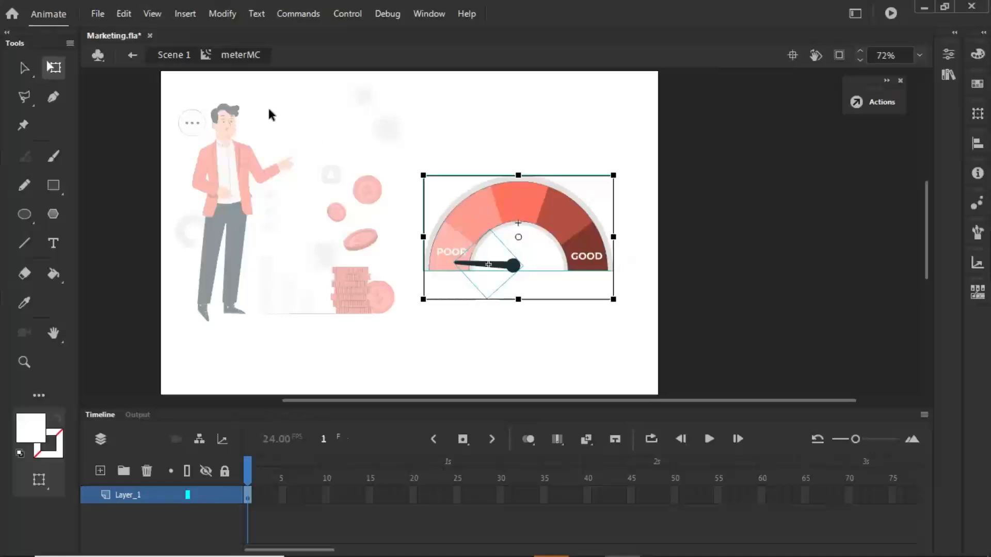
click(225, 13)
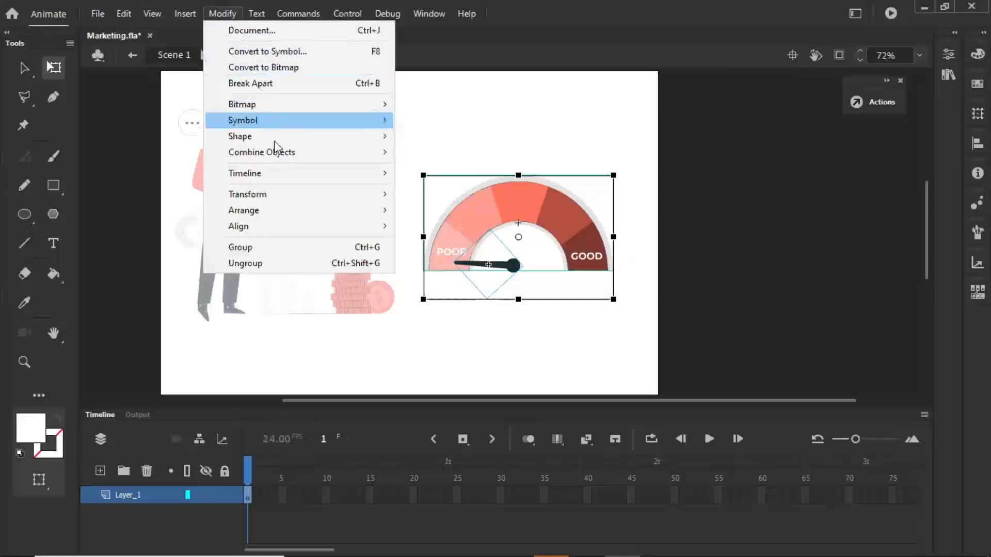
mouse_move(293, 175)
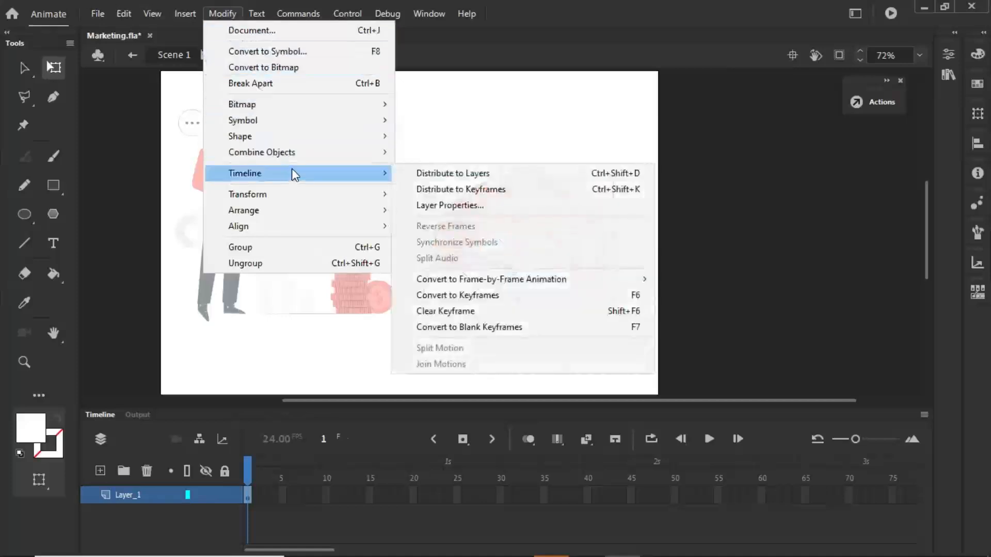
click(484, 177)
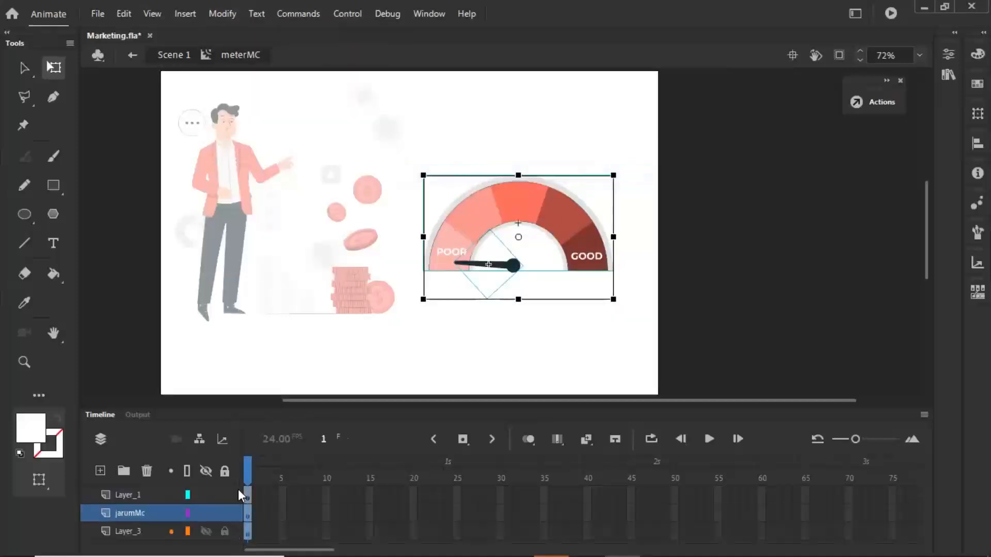
- Check the contents of the separated layers and move the jarumMc layer above Layer_1
click(471, 309)
click(513, 266)
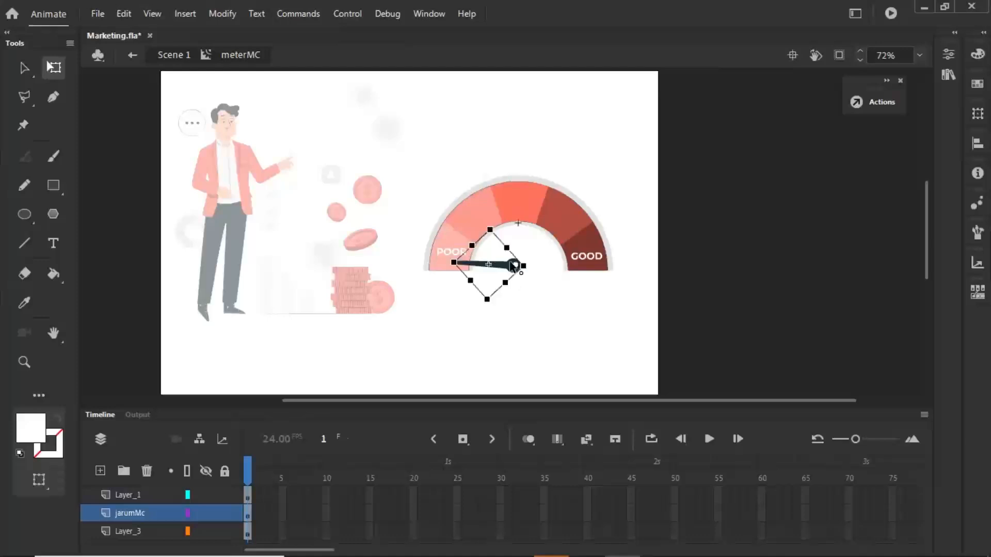
click(205, 494)
click(205, 494)
drag(136, 515, 141, 490)
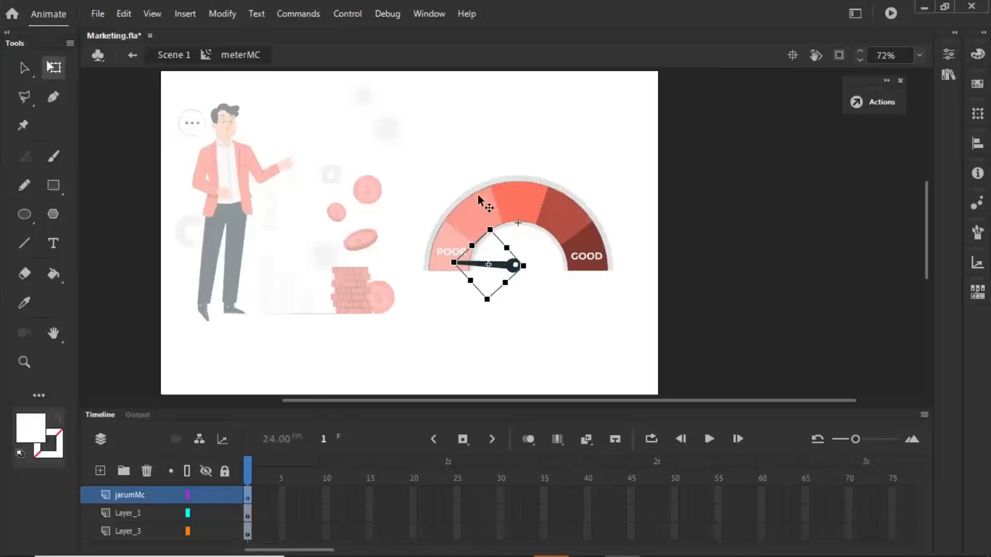
- Review the tween options for frame 1 of the jarumMc layer
right_click(246, 496)
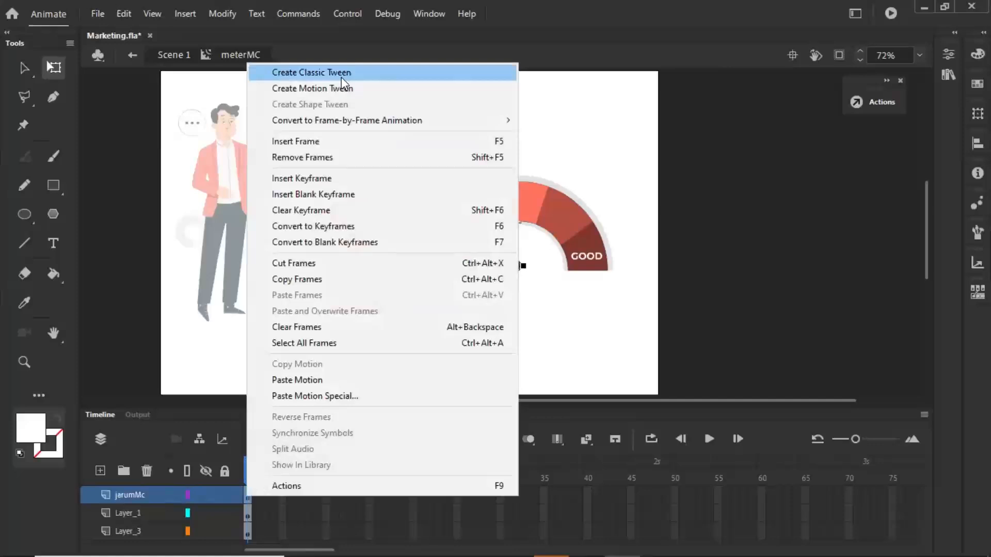
click(253, 529)
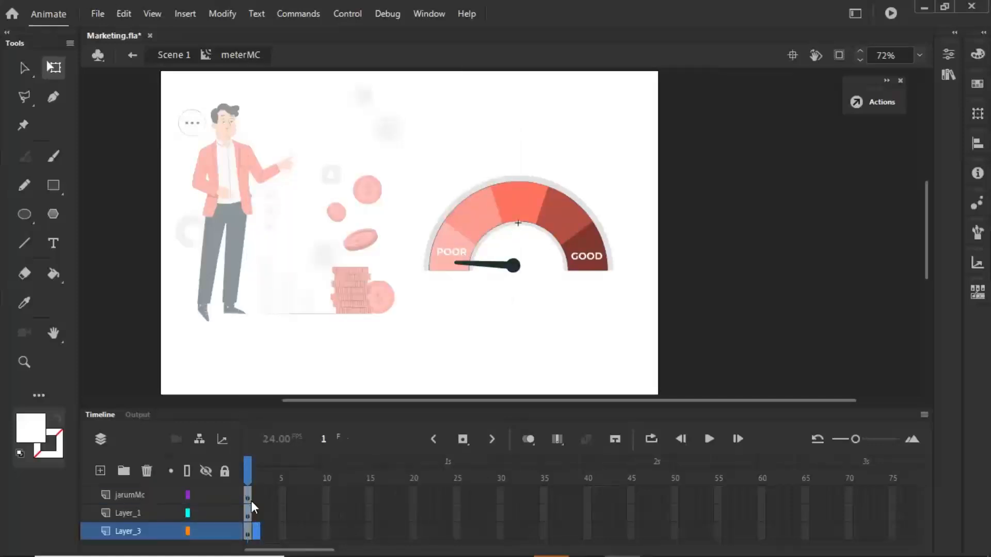
click(246, 494)
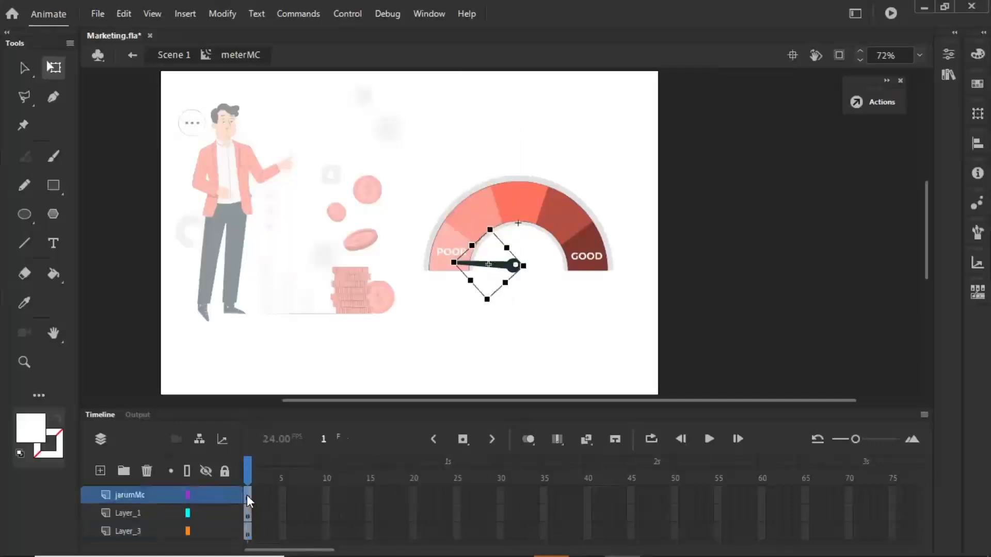
- Create a classic tween for the needle on the jarumMc layer and extend Layer_1 and Layer_3 to frame 24
click(590, 443)
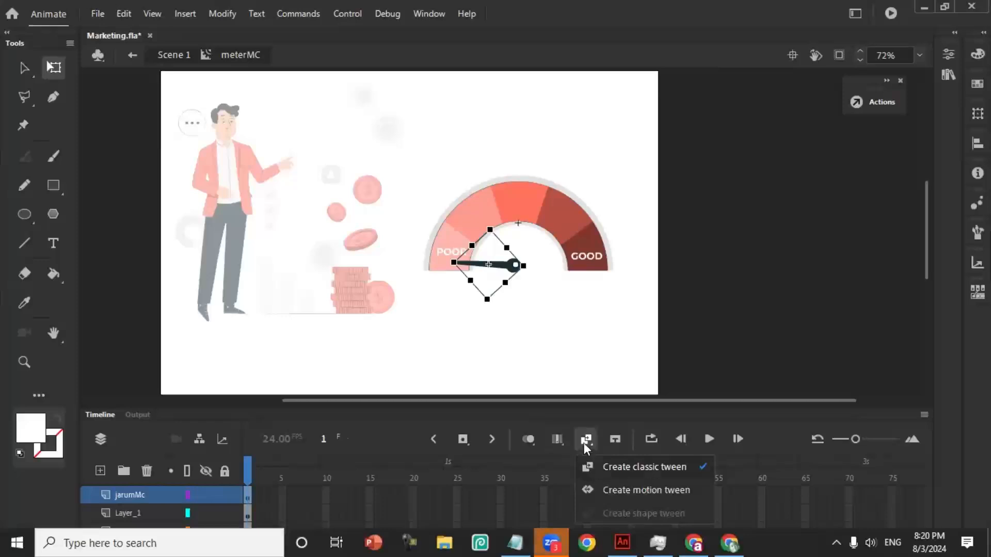
click(584, 439)
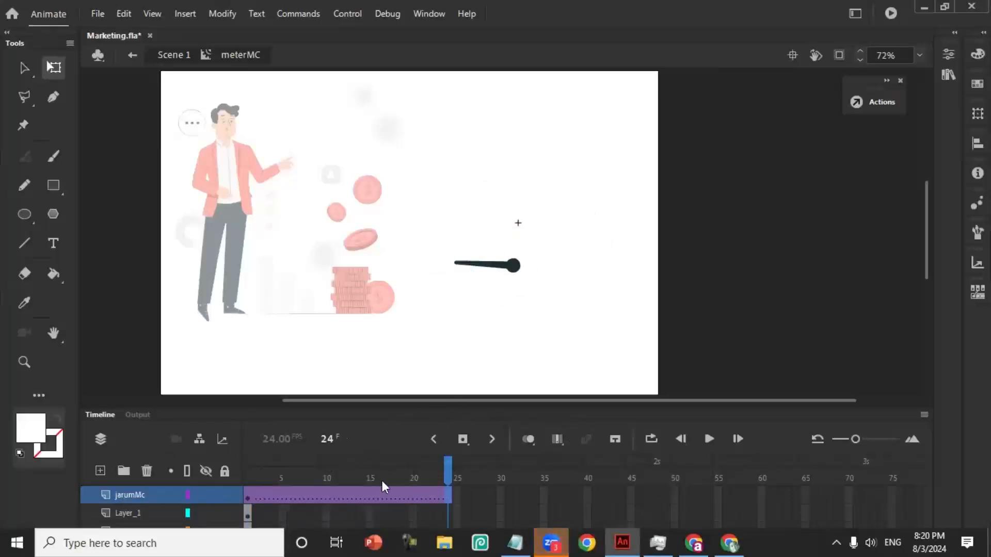
drag(484, 410, 484, 355)
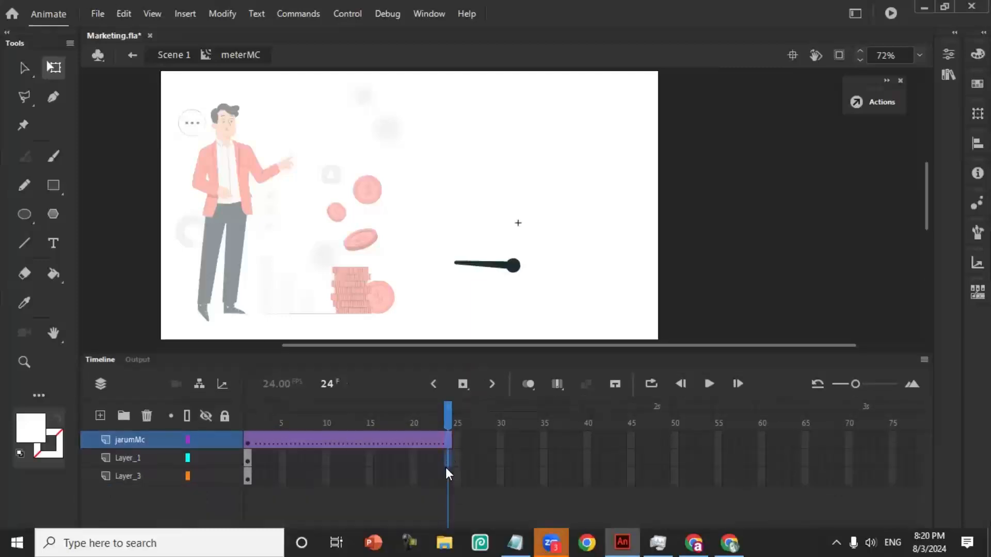
click(444, 474)
right_click(445, 474)
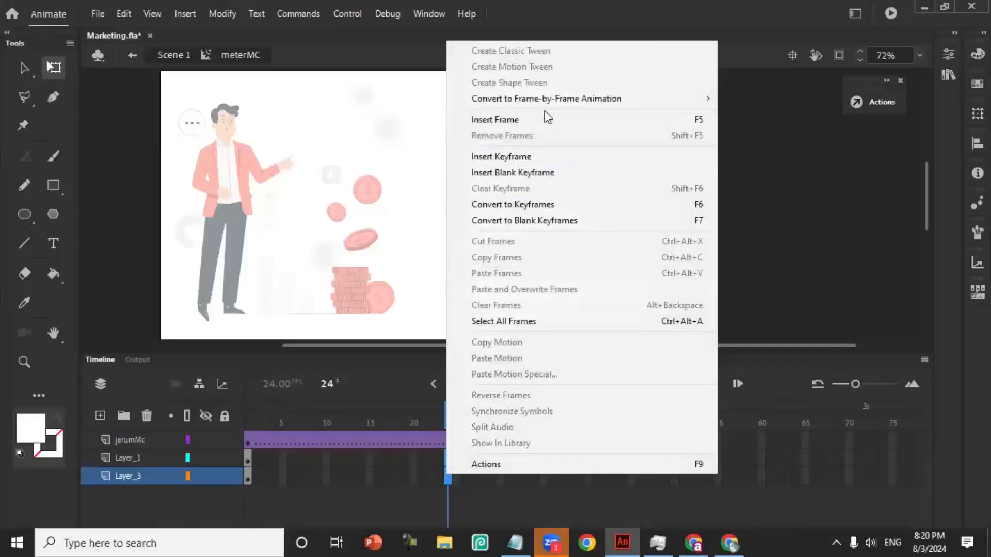
click(549, 120)
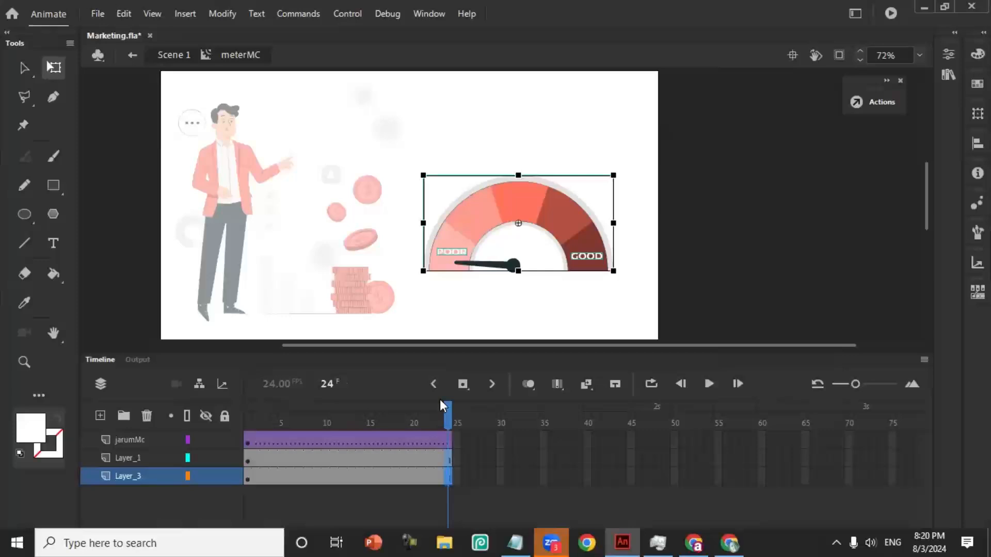
- Insert a keyframe at frame 24 of the jarumMc layer and rotate the needle there to the dark red segment before GOOD
click(447, 438)
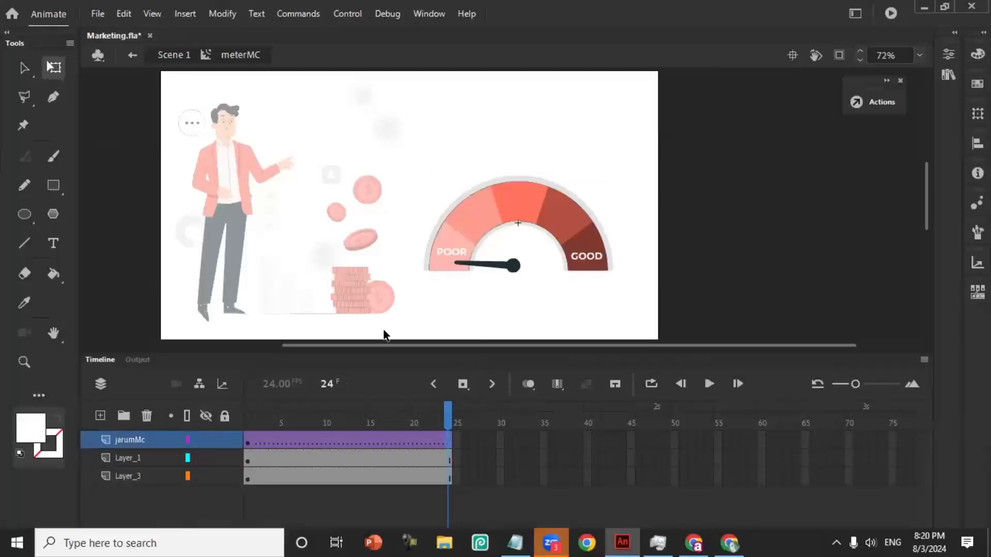
click(249, 442)
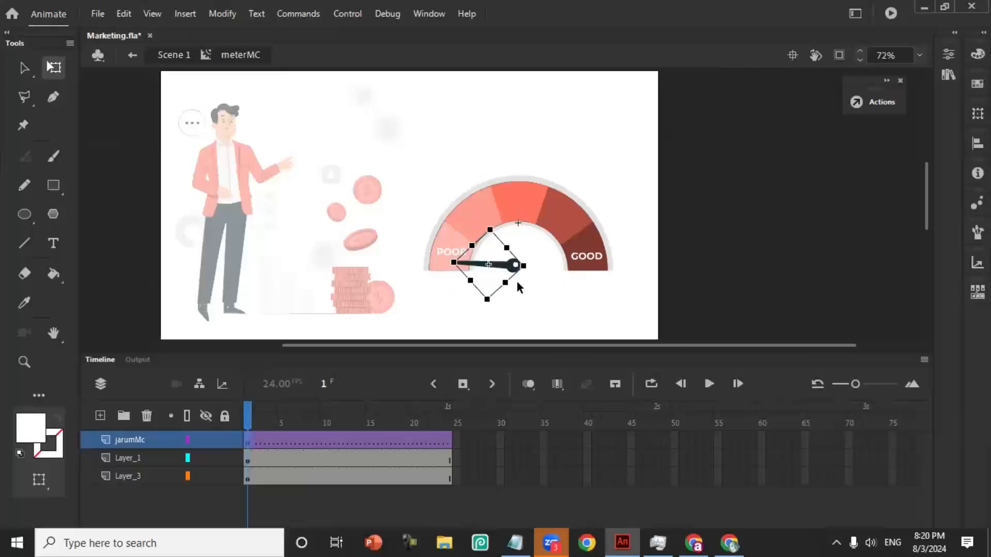
click(448, 447)
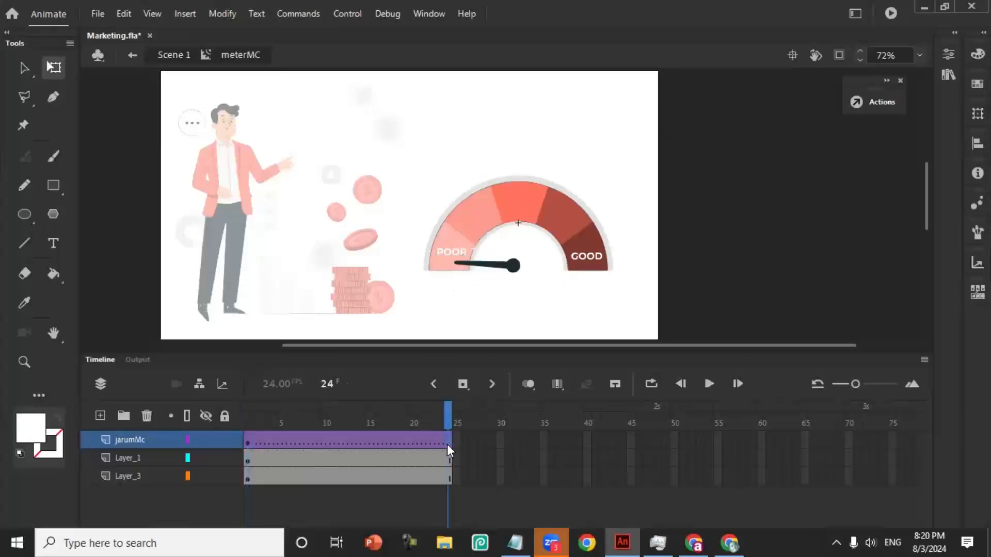
click(462, 385)
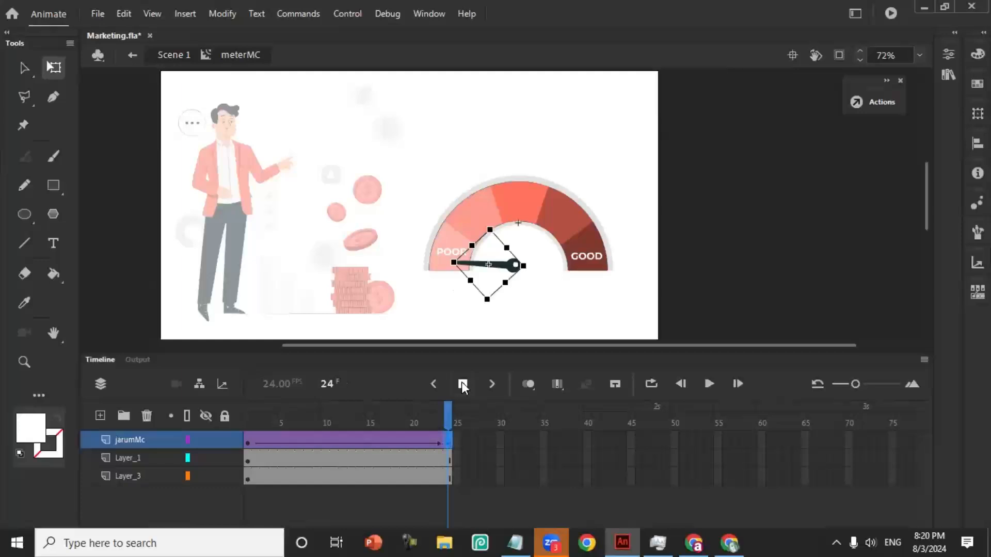
drag(444, 269, 597, 188)
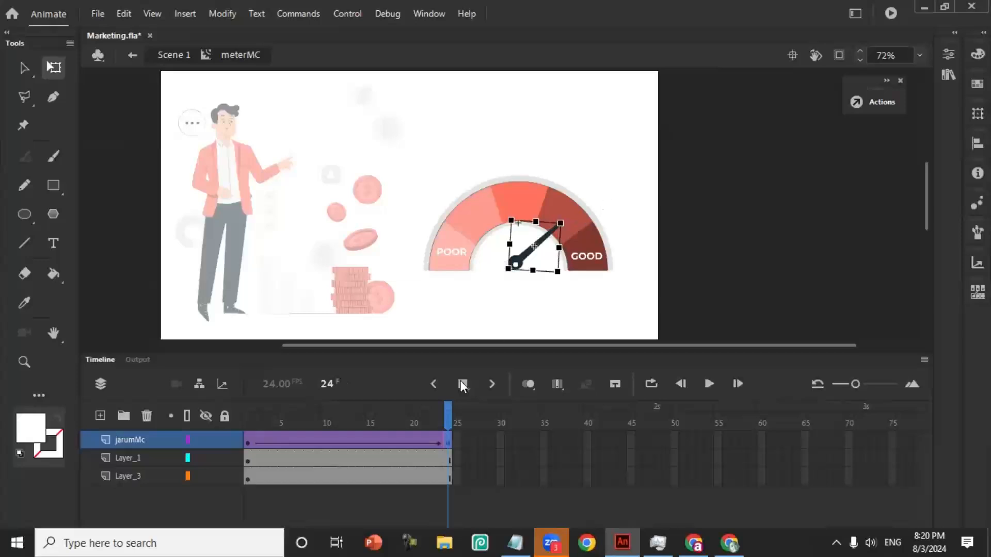
- Play the needle animation from frame 1 in the timeline, and test the movie in the preview window
drag(446, 415, 247, 416)
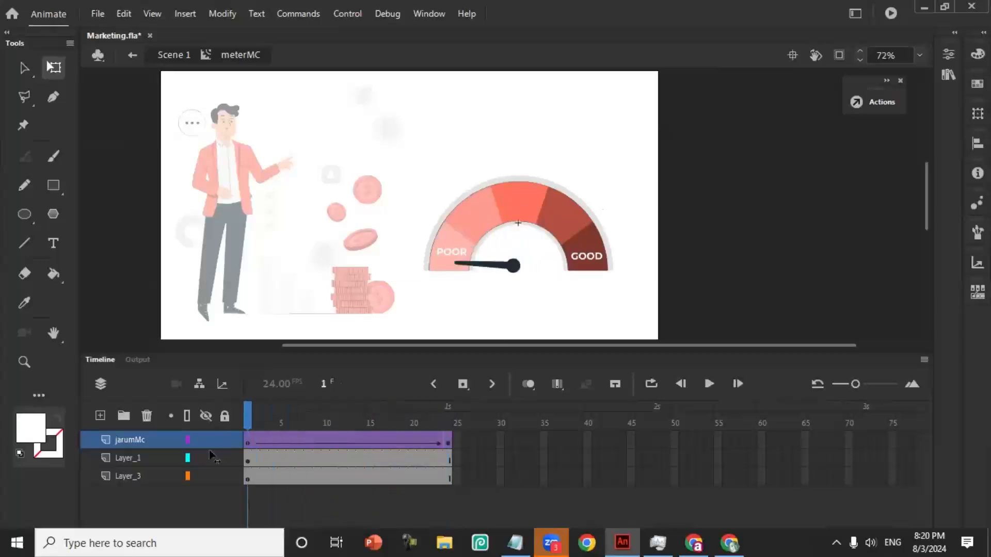
key(Return)
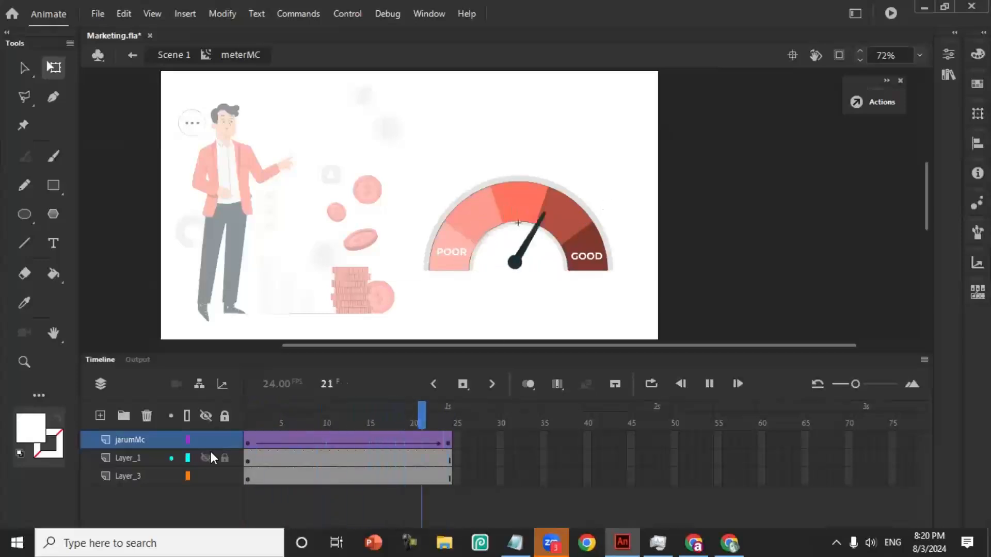
key(Return)
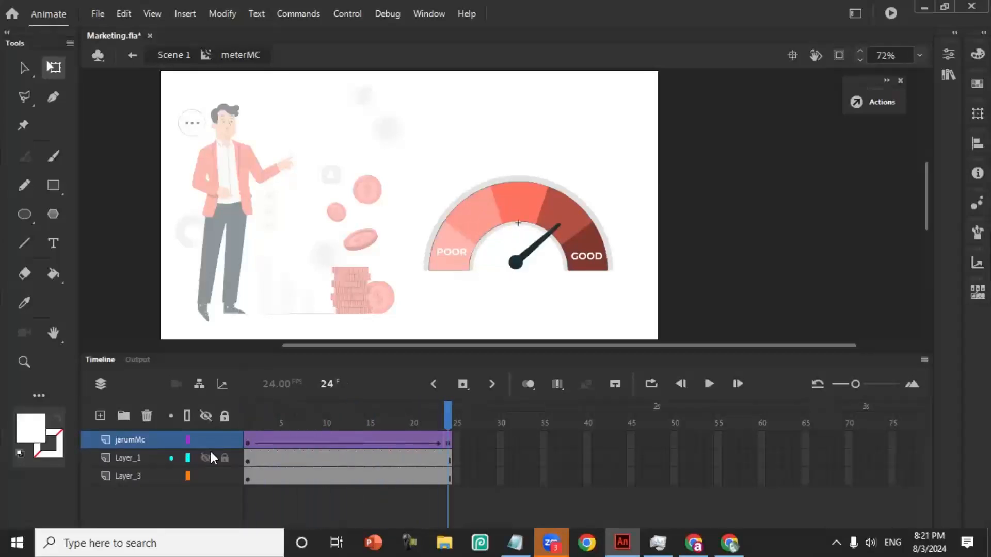
click(346, 15)
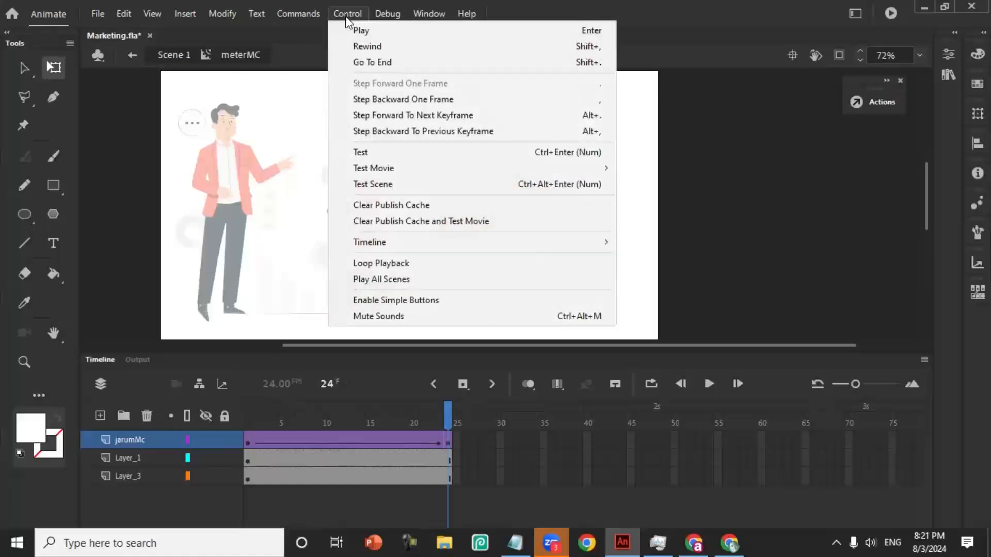
click(405, 154)
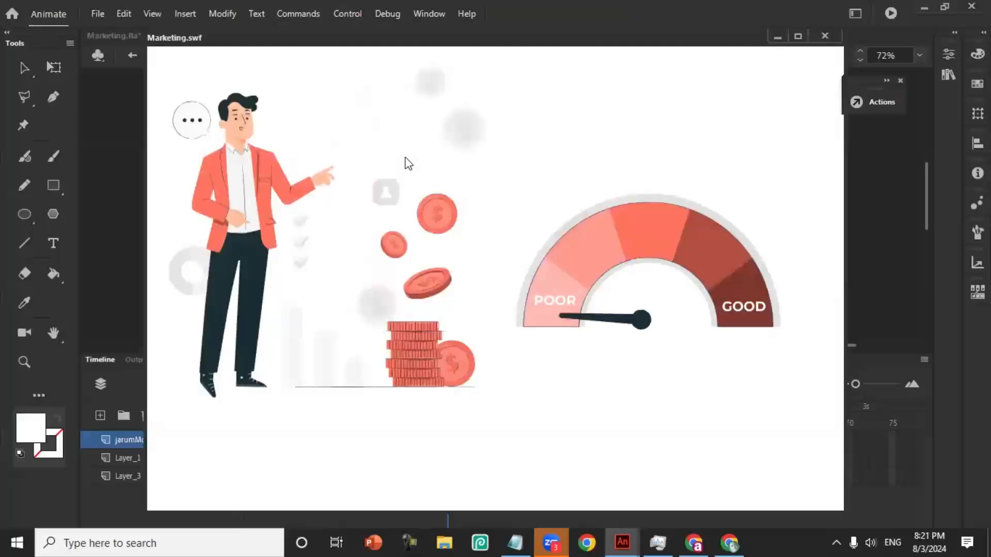
click(824, 36)
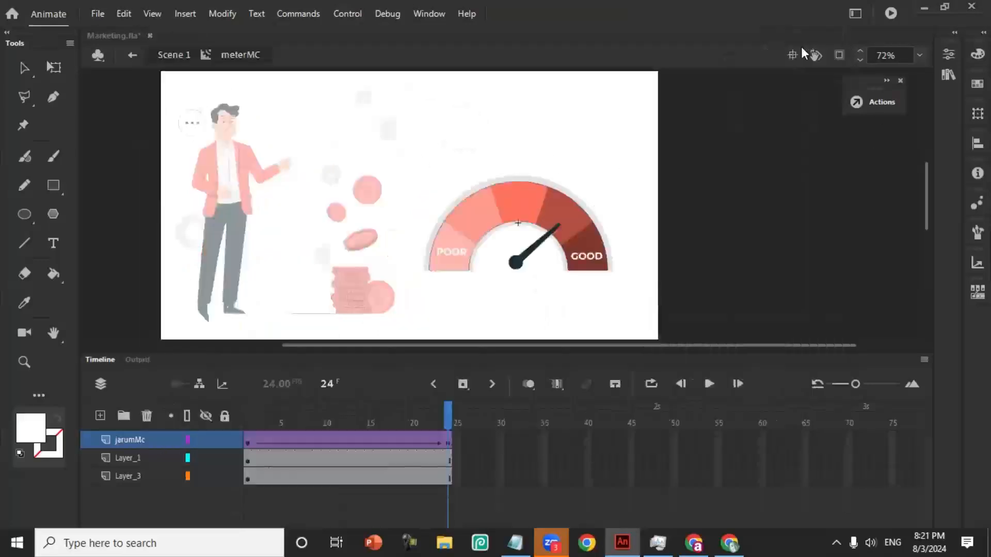
- Move the needle's end keyframe to frame 50 and extend Layer_1 and Layer_3 to the same frame
click(337, 444)
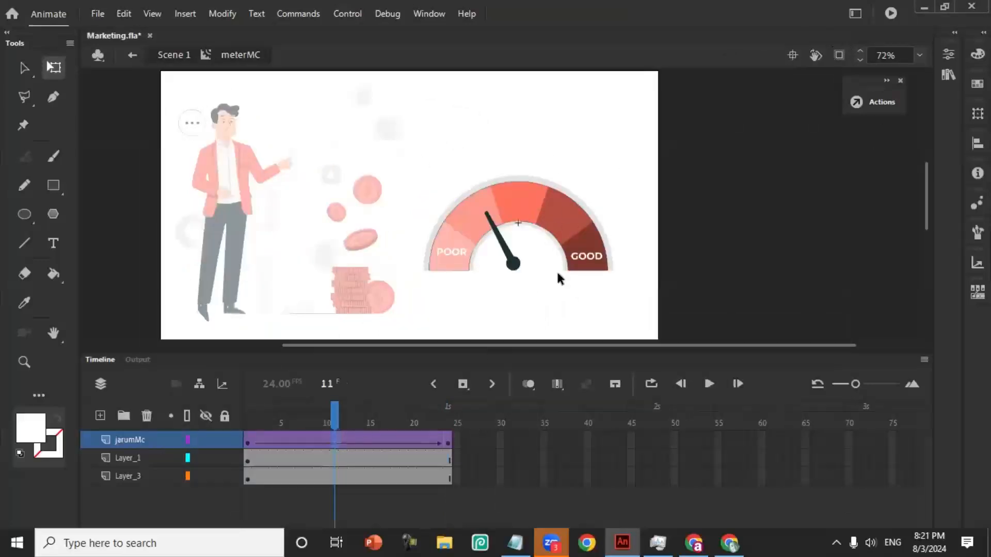
click(447, 453)
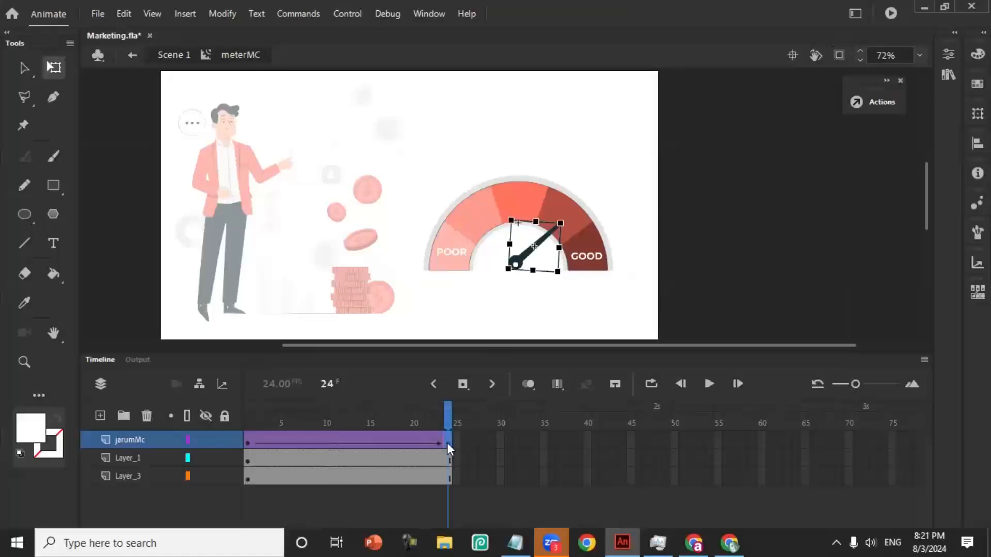
drag(493, 437, 666, 437)
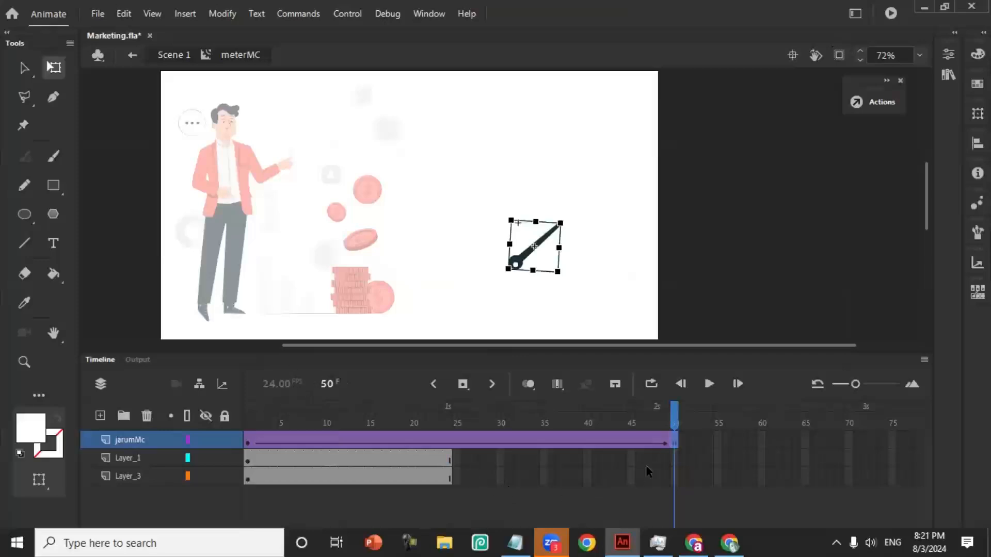
right_click(674, 476)
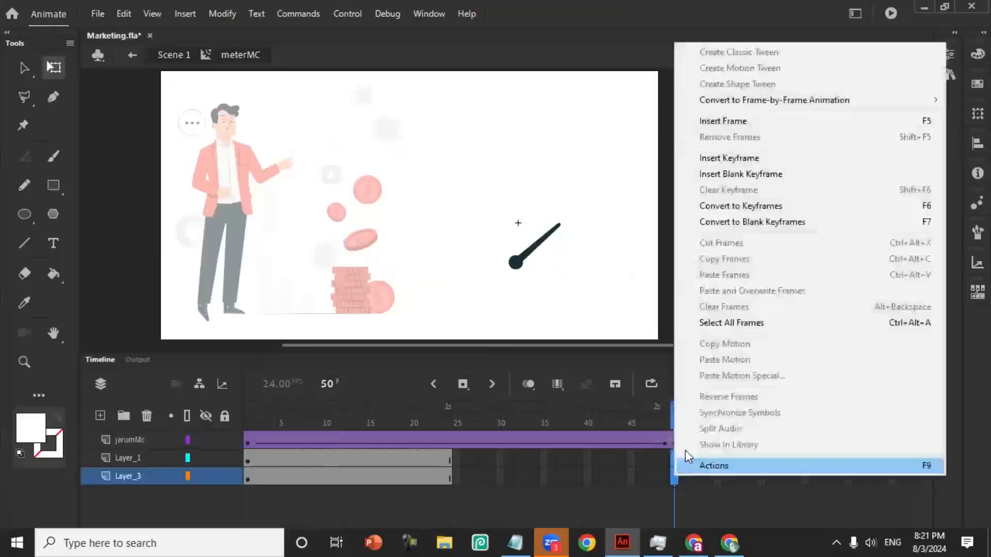
click(732, 123)
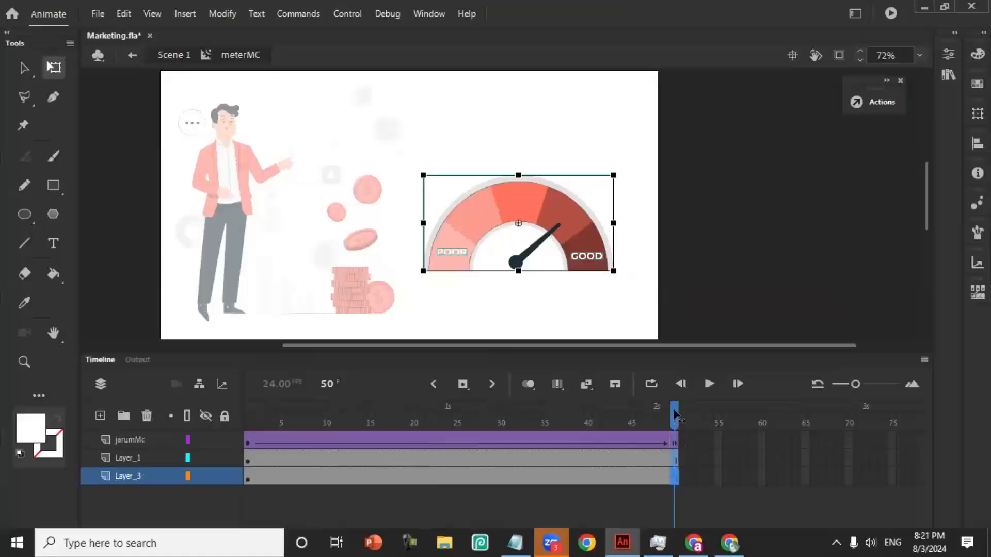
- Centre the needle's transformation point on its round hub at frame 1 of the jarumMc layer
drag(674, 413, 274, 436)
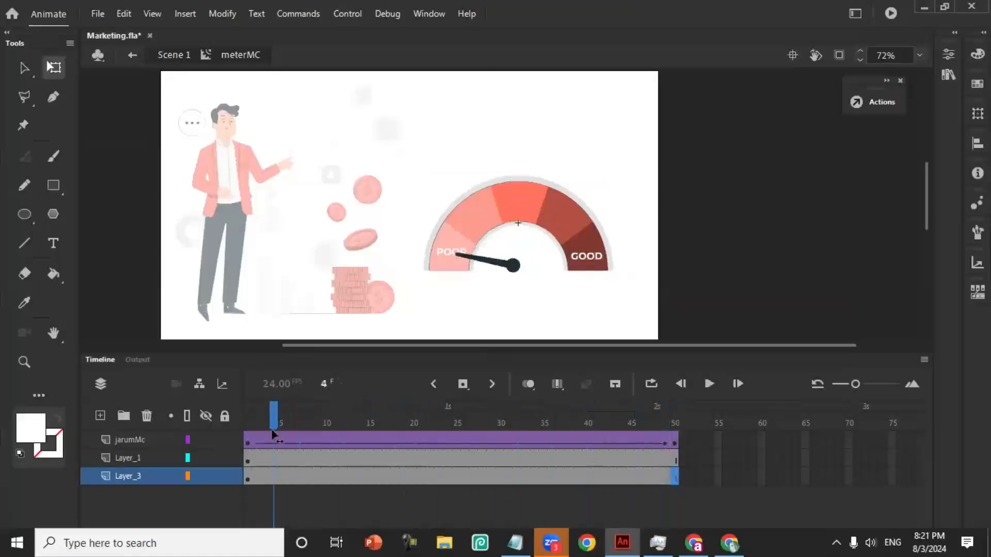
click(248, 442)
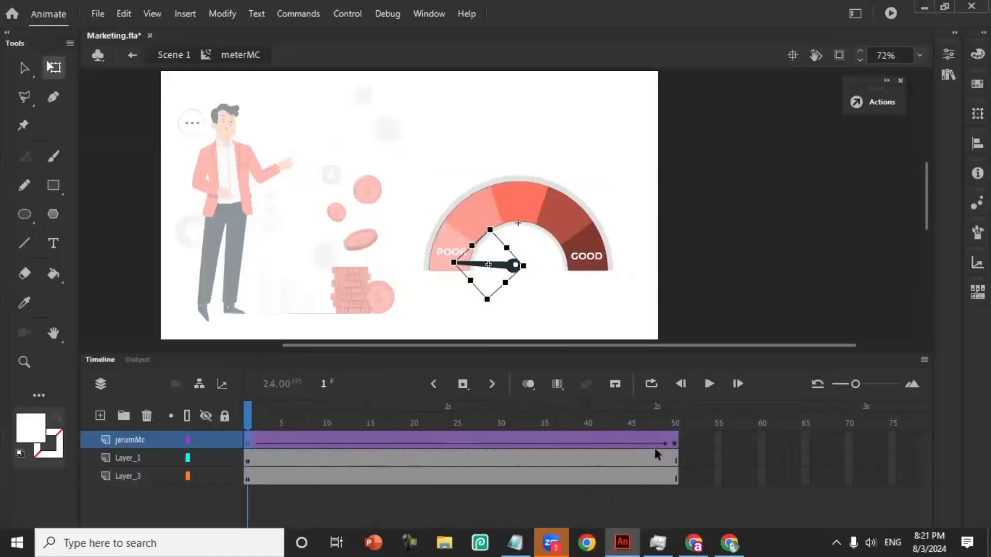
click(674, 444)
click(24, 362)
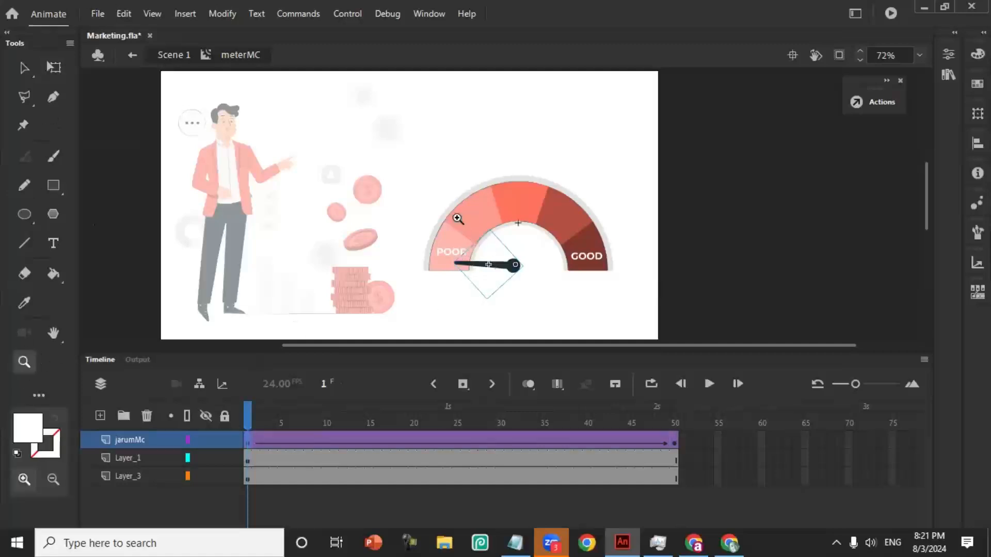
drag(458, 216, 604, 320)
click(53, 67)
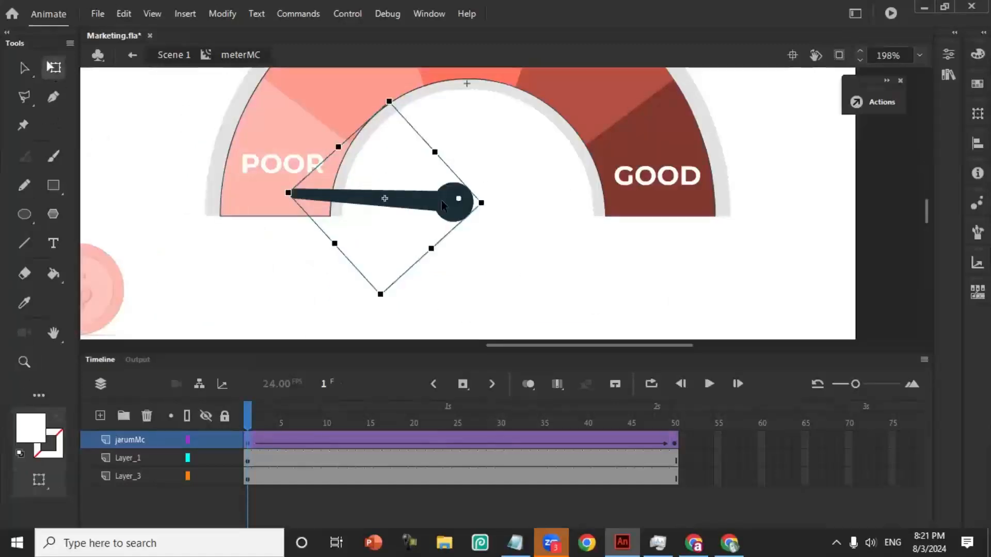
drag(458, 199, 456, 203)
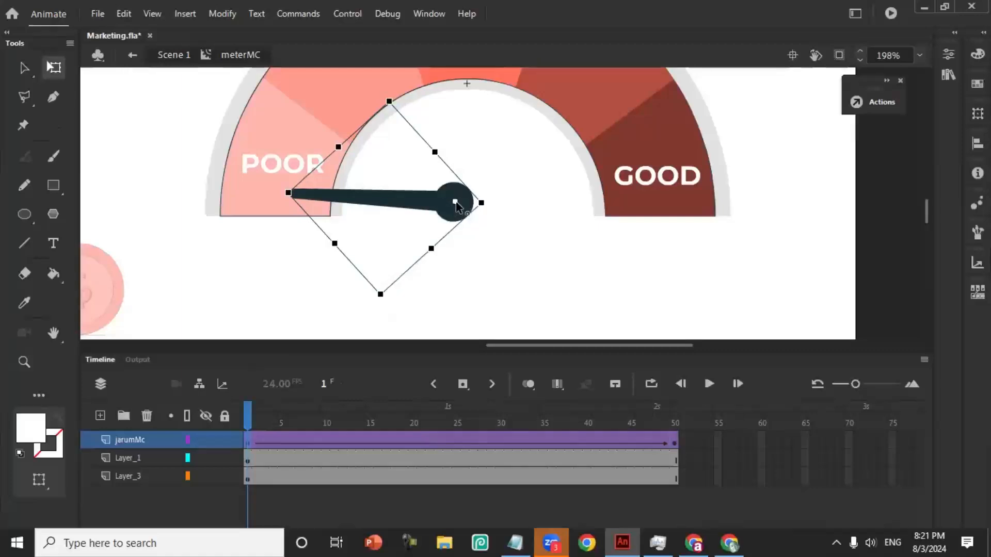
- Adjust the needle's transformation point on its hub at frame 50 and scrub the animation back to frame 1
click(675, 445)
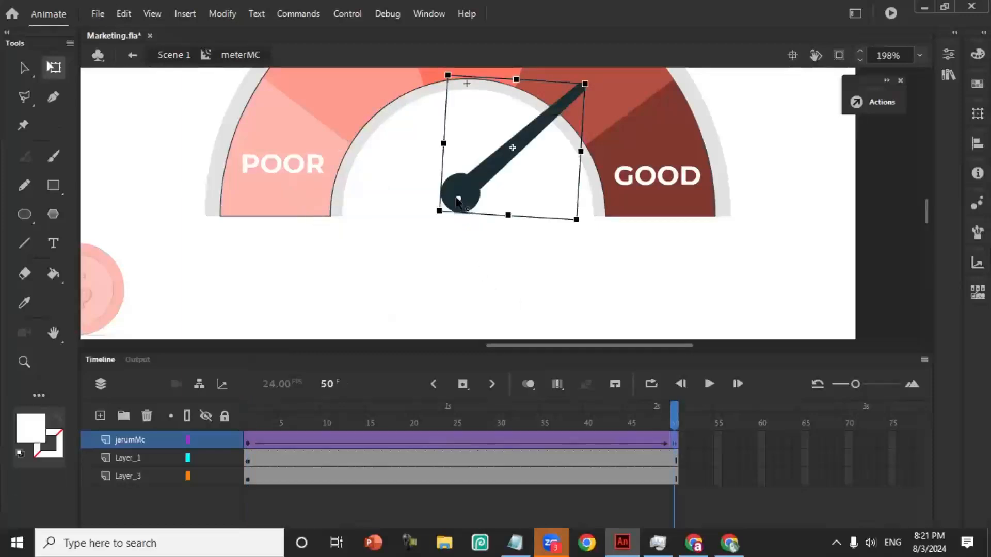
drag(458, 199, 458, 196)
click(463, 271)
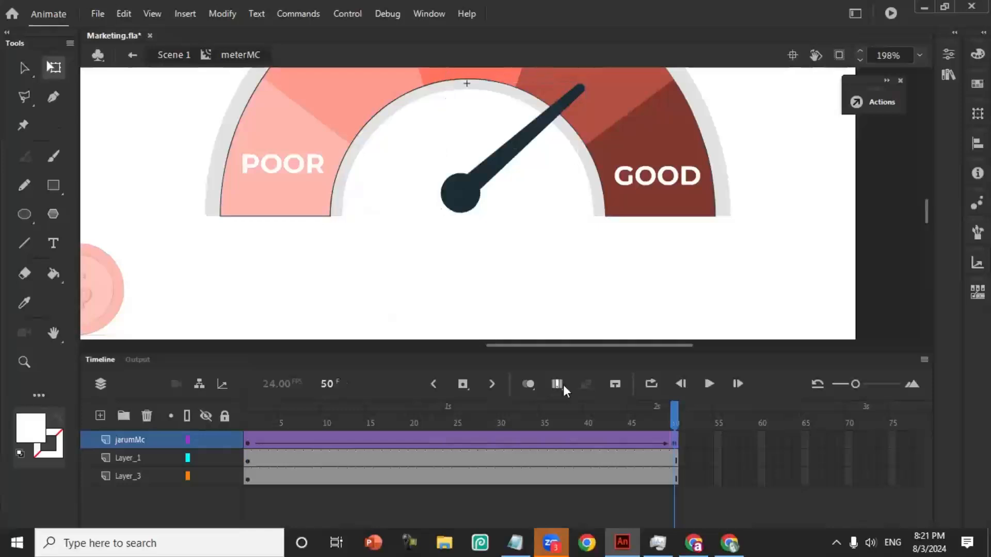
click(24, 361)
alt+click(370, 225)
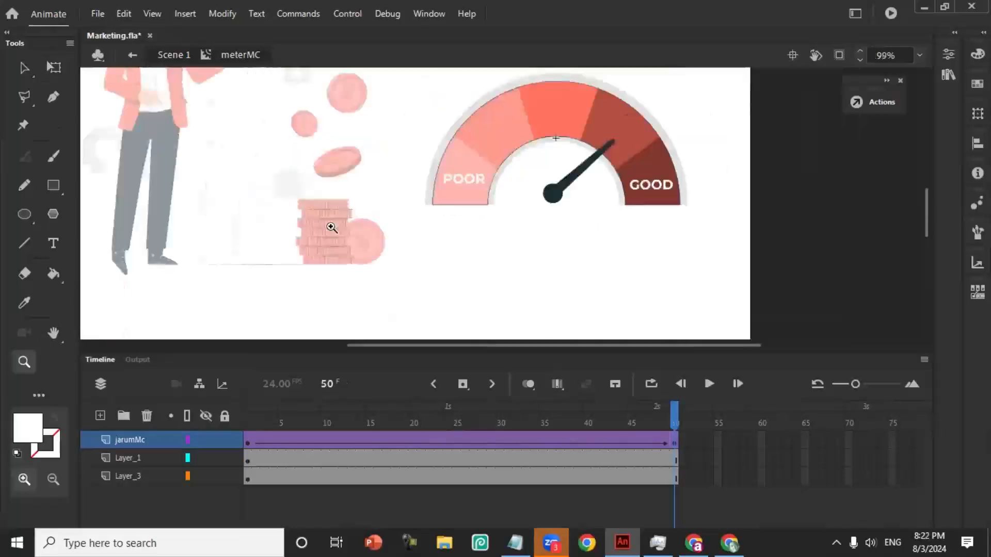
click(23, 69)
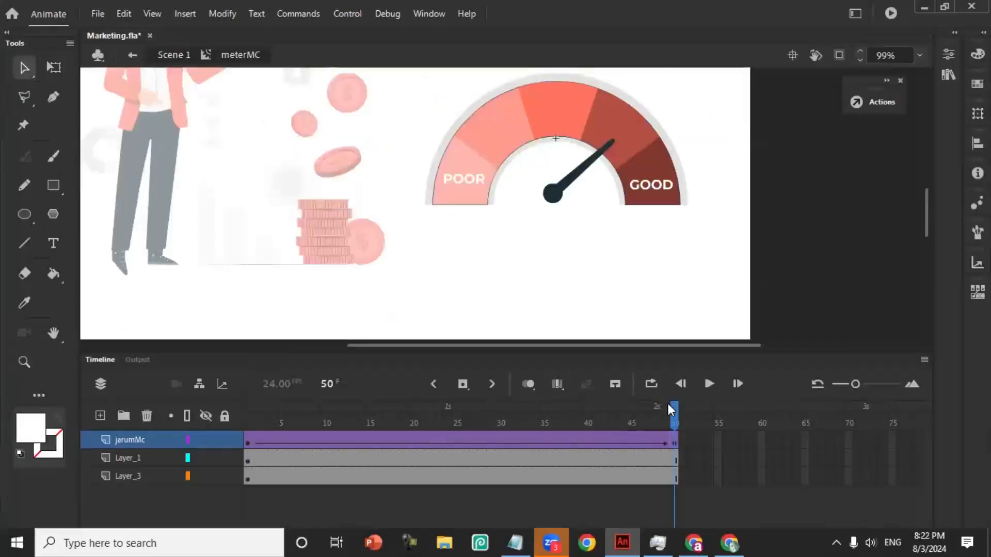
drag(670, 410, 154, 404)
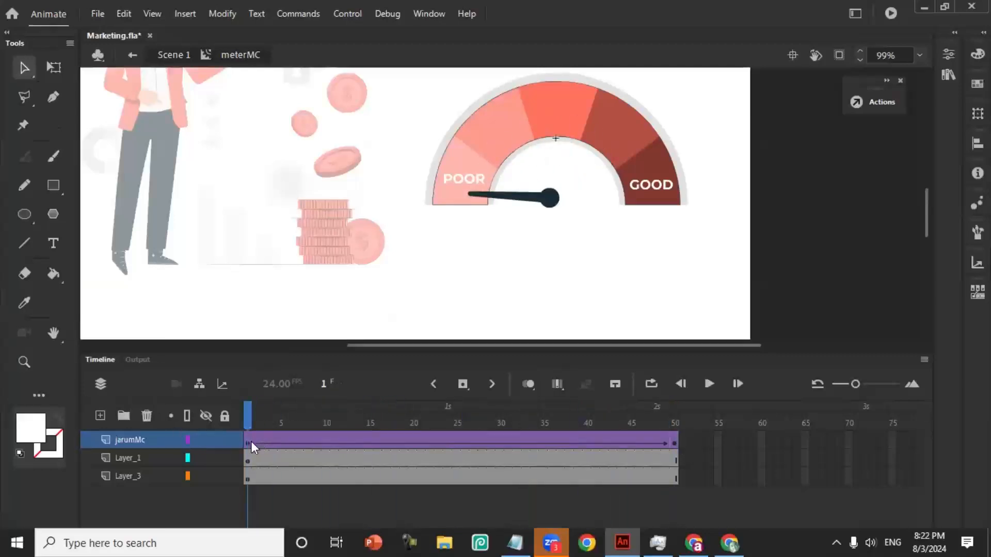
- Try to remove frames 1 to 50 from the jarumMc layer
drag(250, 445, 673, 442)
right_click(673, 442)
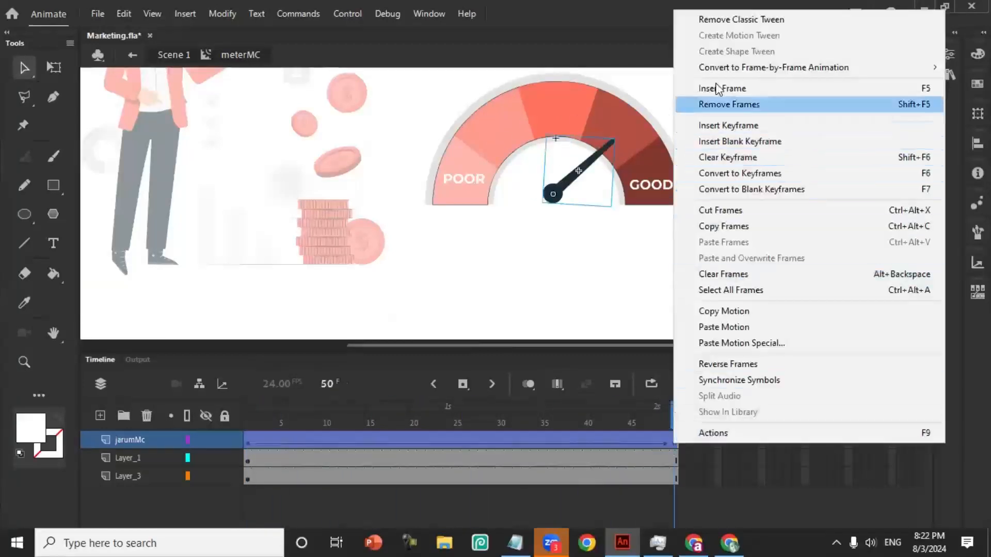
click(743, 103)
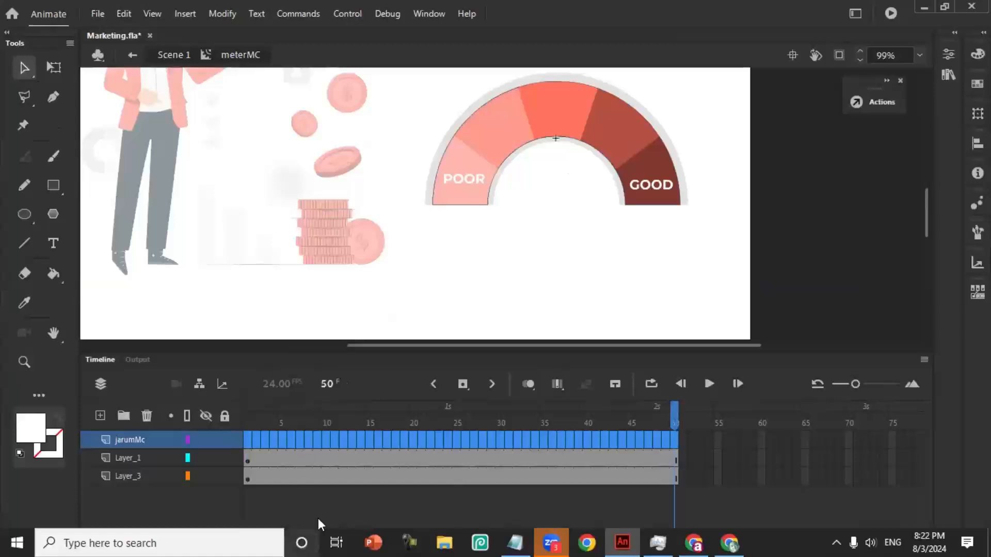
- Remove the classic tween starting at frame 1 of the jarumMc layer
click(250, 439)
right_click(248, 439)
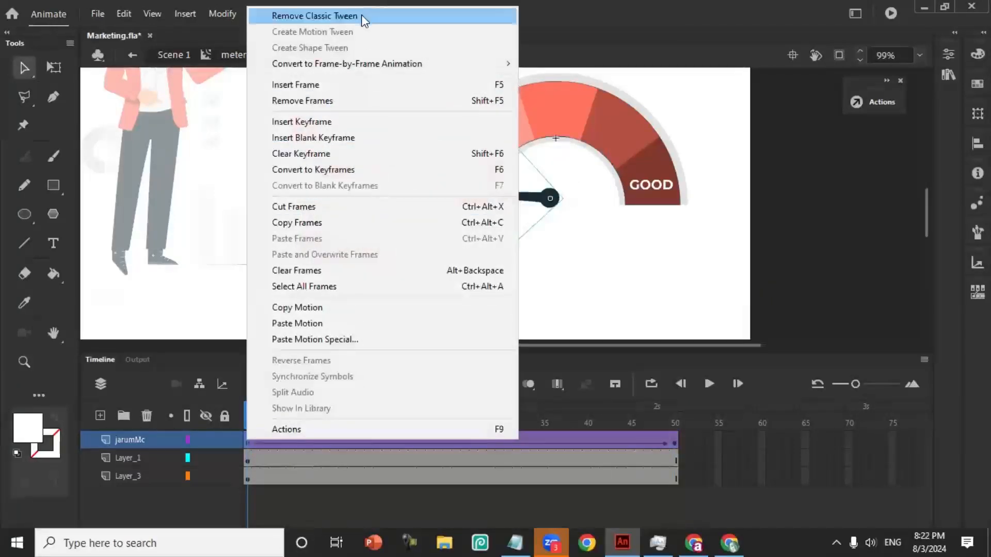
click(364, 20)
- Remove frames 2 to 50 from the jarumMc layer, keeping only its first keyframe
drag(254, 443, 666, 445)
right_click(652, 442)
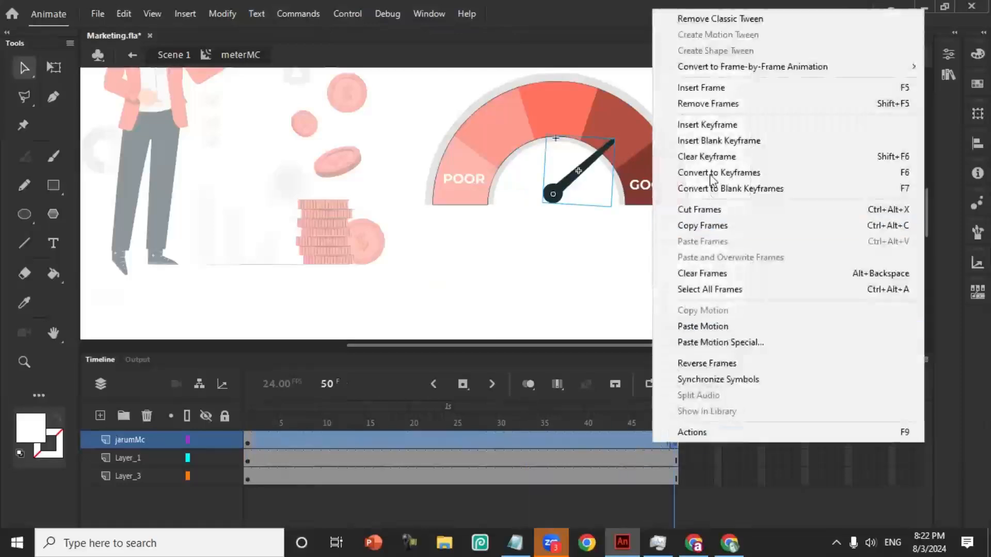
click(723, 103)
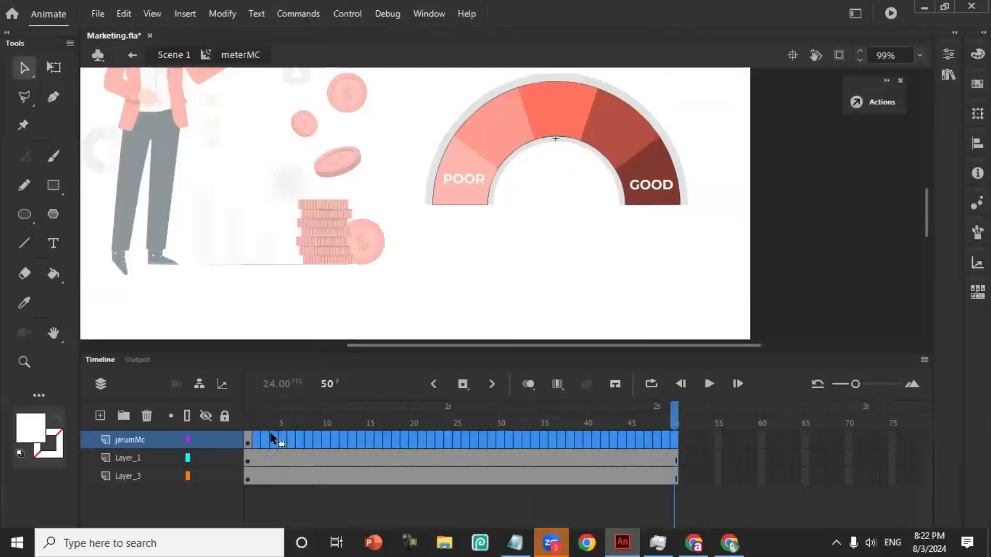
- Rotate the needle slightly upward within the POOR segment at frame 1, pivoting on its hub
click(246, 440)
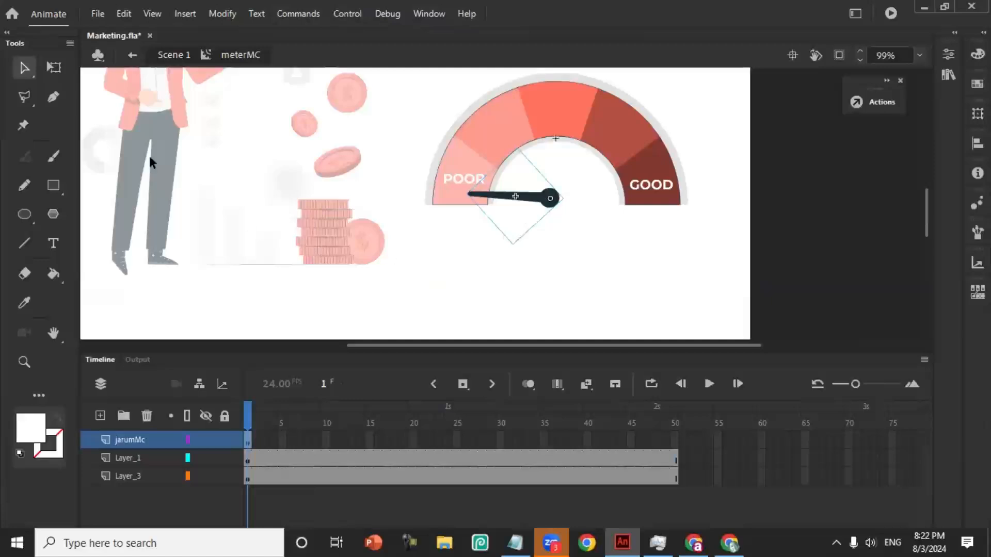
click(58, 69)
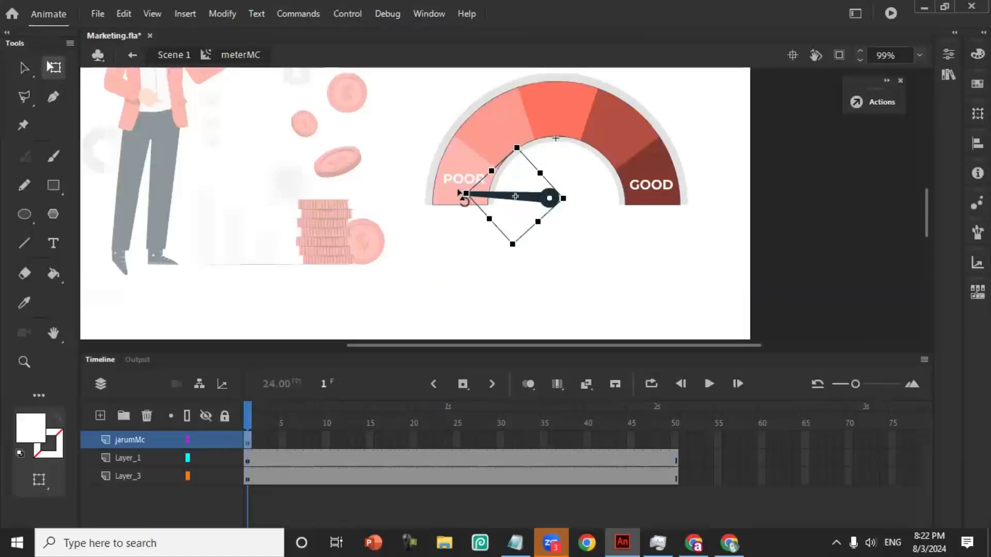
drag(464, 195, 416, 190)
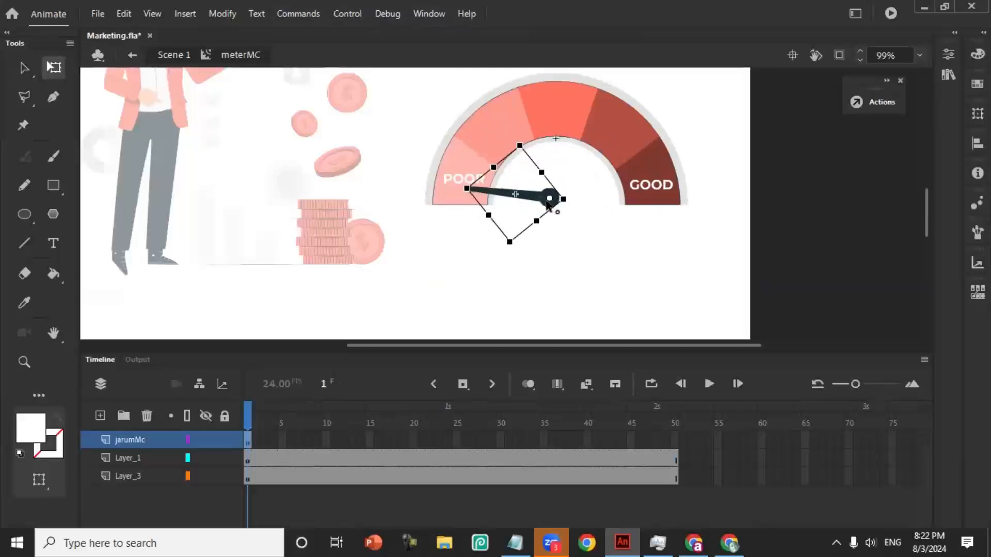
drag(549, 202, 564, 201)
drag(464, 195, 550, 201)
- Create a classic tween from frame 1 on jarumMc and rotate the needle towards GOOD at a new keyframe on frame 50
right_click(248, 438)
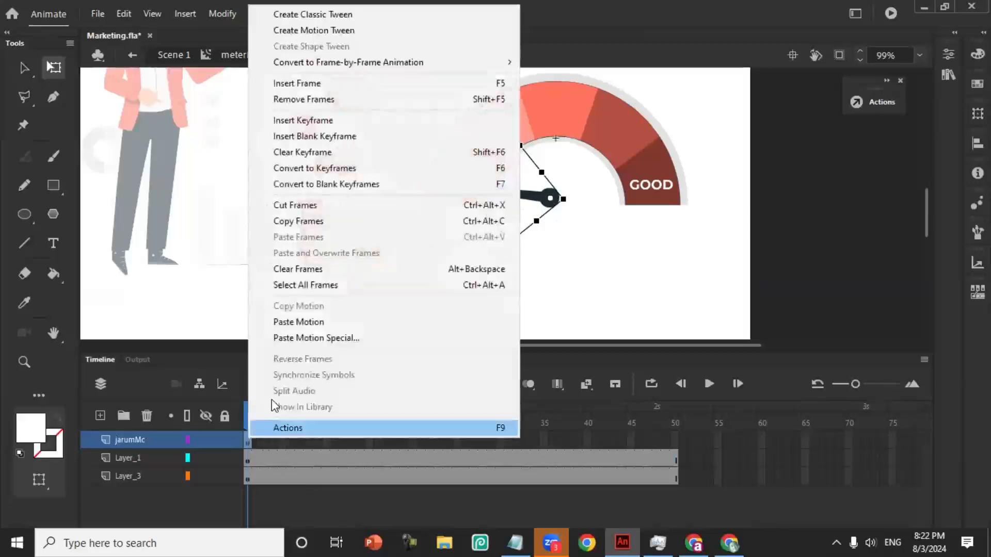
click(330, 15)
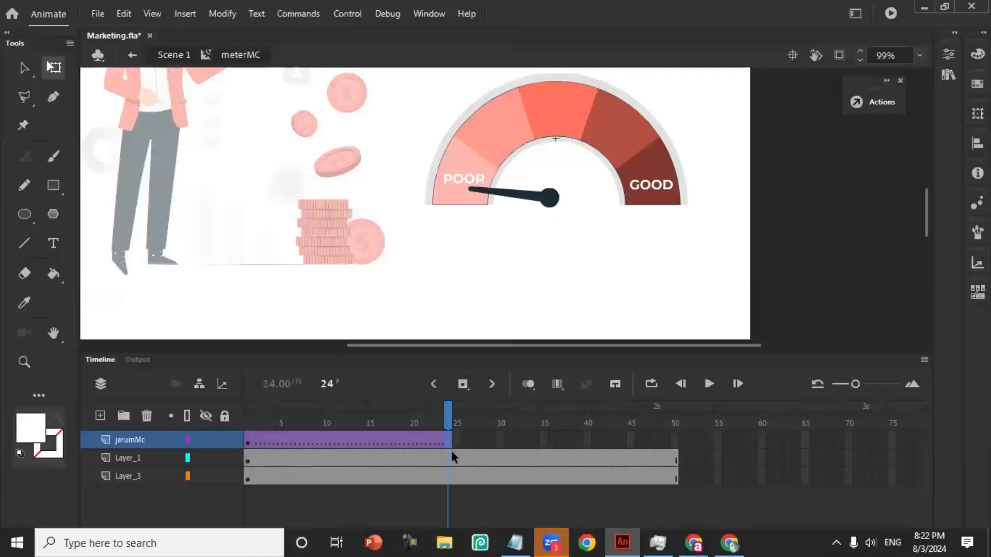
right_click(673, 442)
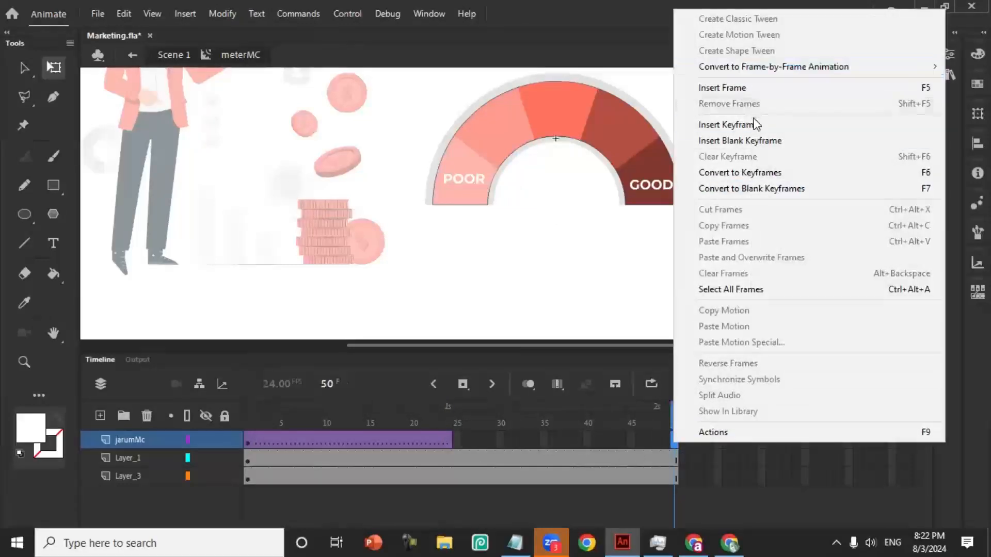
click(756, 125)
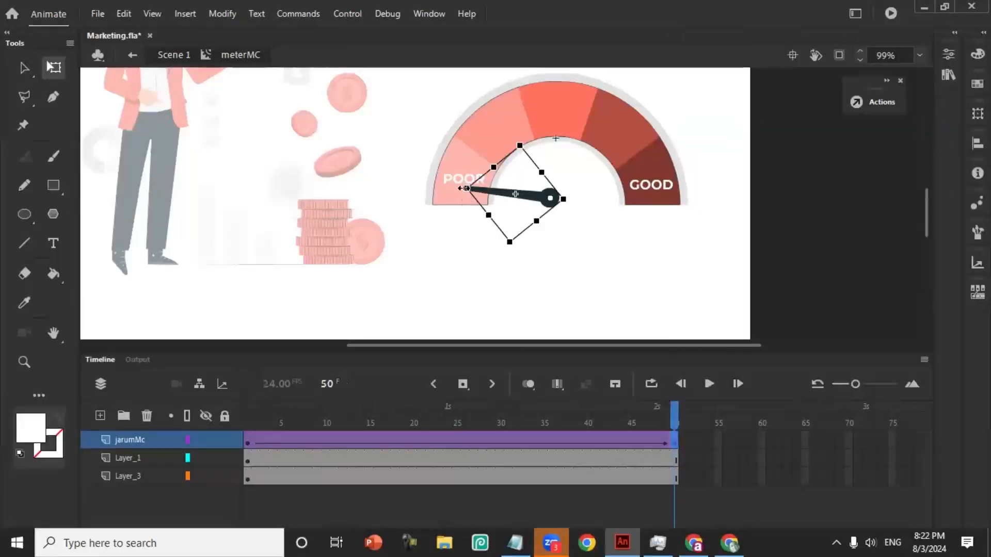
drag(466, 198, 652, 129)
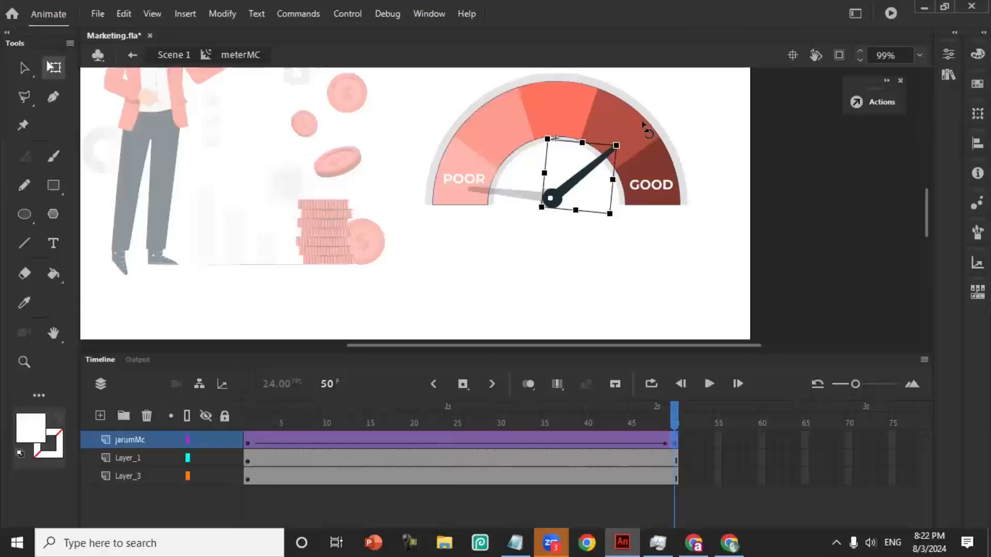
- Insert a keyframe at frame 40 on jarumMc and rotate the needle back to the POOR-side edge of the meter's middle segment
drag(676, 417, 591, 445)
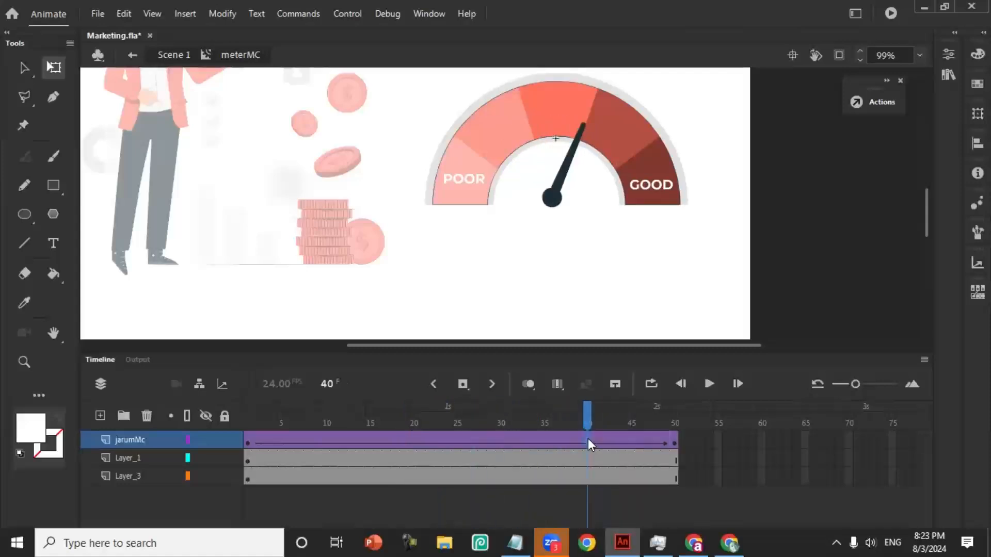
right_click(587, 438)
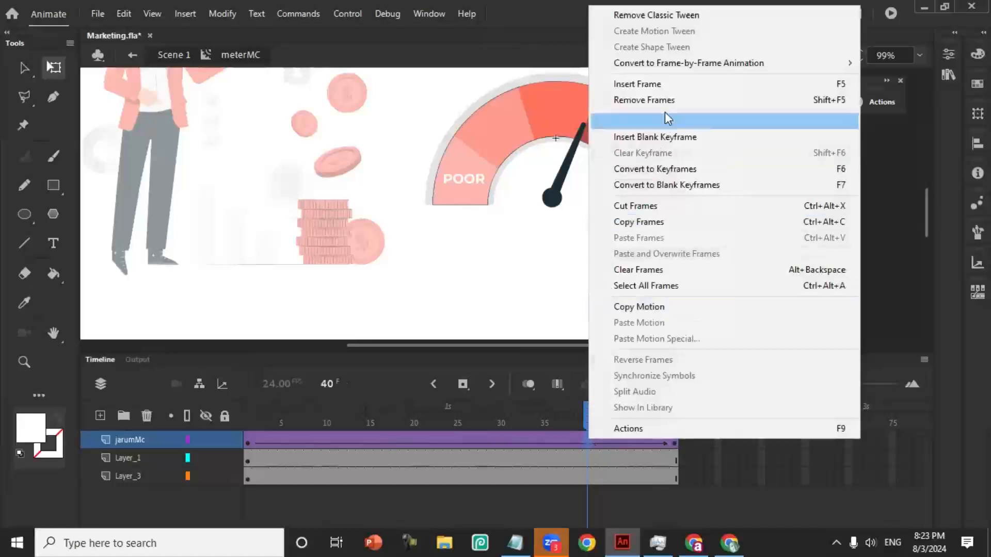
click(650, 122)
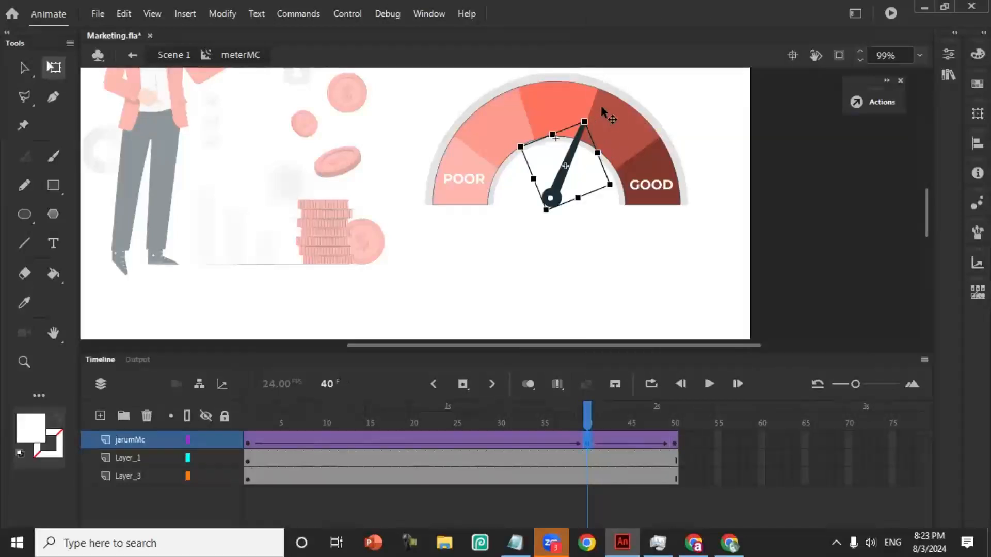
drag(589, 117, 526, 114)
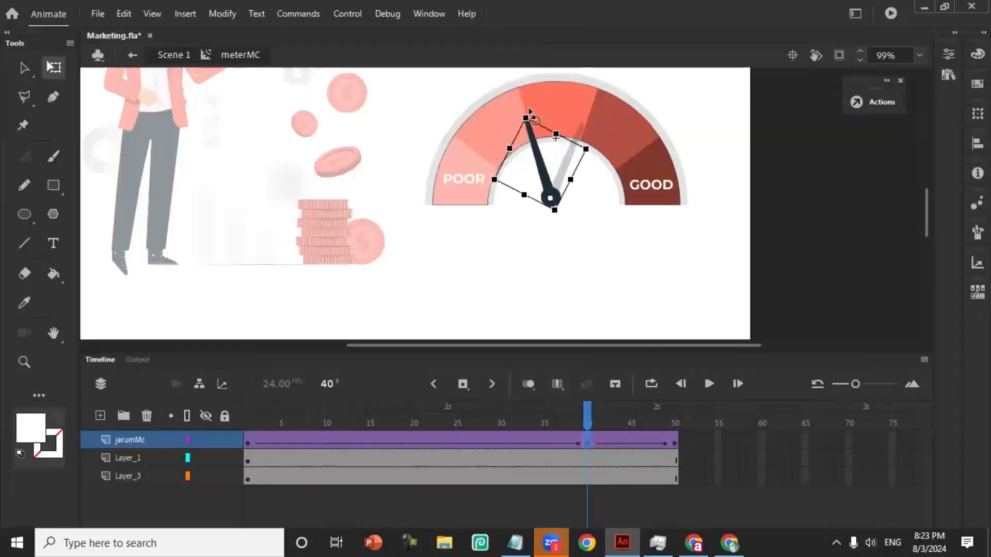
mouse_move(584, 421)
mouse_down()
mouse_move(250, 415)
mouse_move(524, 457)
mouse_move(675, 467)
mouse_move(601, 467)
mouse_move(583, 436)
mouse_move(590, 421)
mouse_move(673, 420)
mouse_move(488, 423)
mouse_move(454, 444)
mouse_move(664, 417)
mouse_move(548, 432)
mouse_move(588, 430)
mouse_up()
click(585, 441)
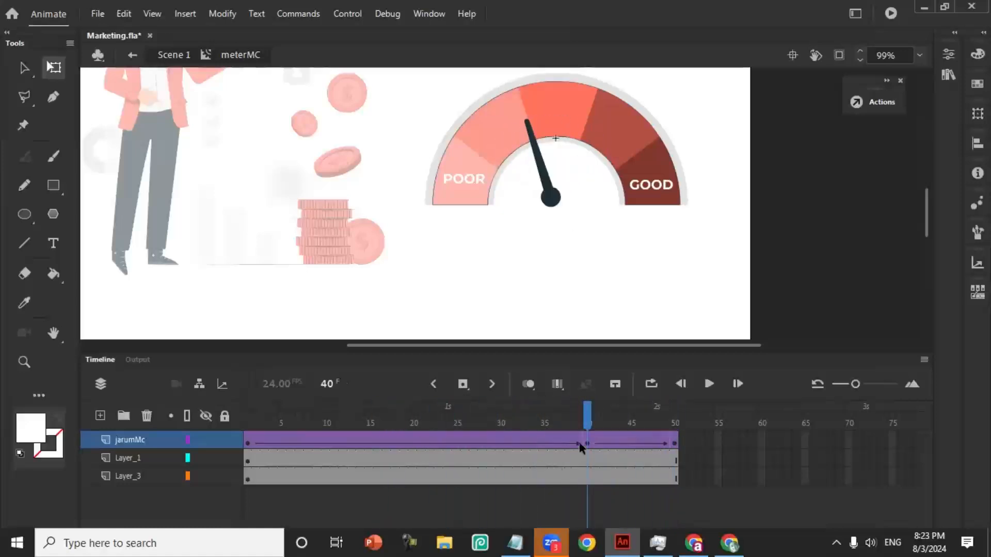
mouse_move(589, 415)
mouse_down()
mouse_move(604, 420)
mouse_move(587, 423)
mouse_up()
click(586, 440)
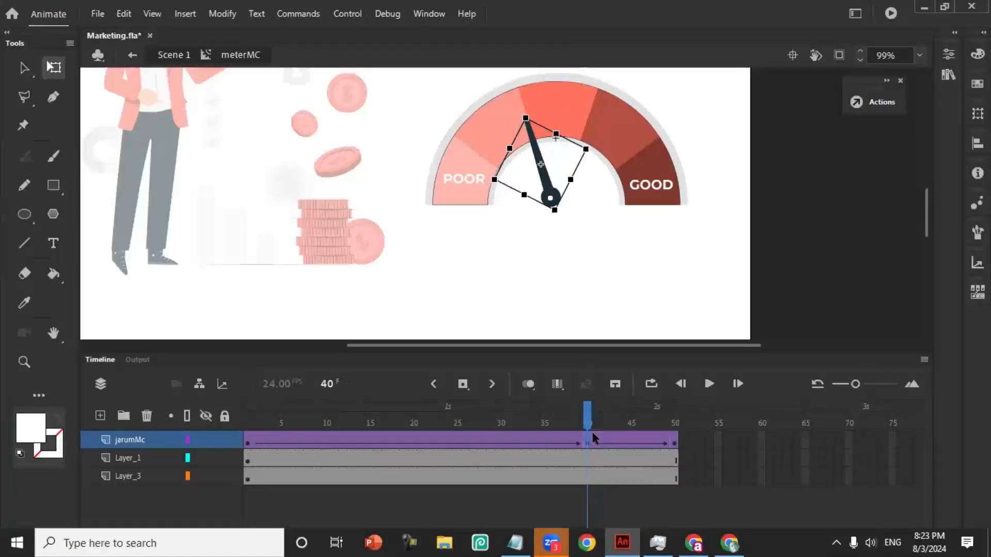
- Insert a keyframe at frame 44 on jarumMc and rotate the needle back into the second segment from POOR
drag(587, 424, 625, 442)
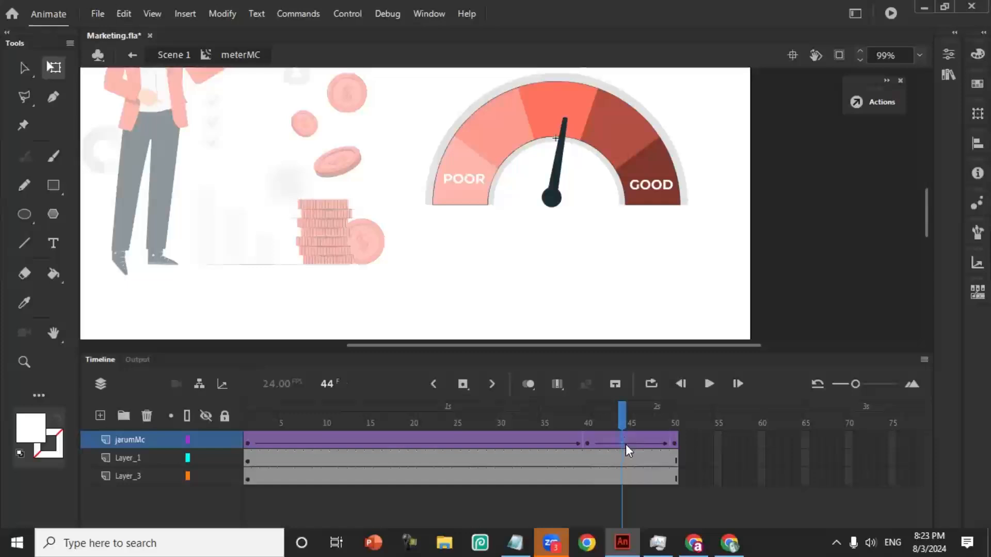
right_click(625, 443)
click(655, 126)
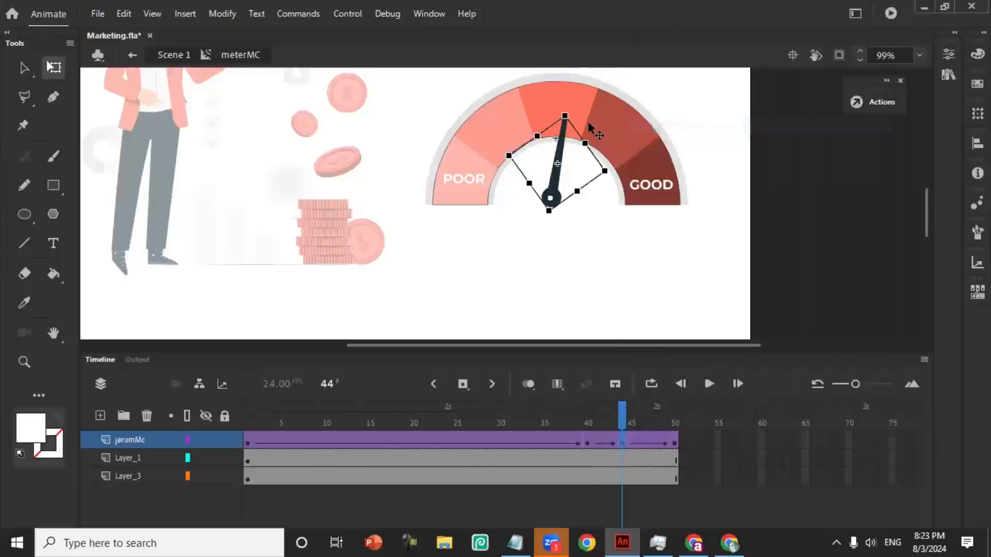
drag(573, 113, 498, 130)
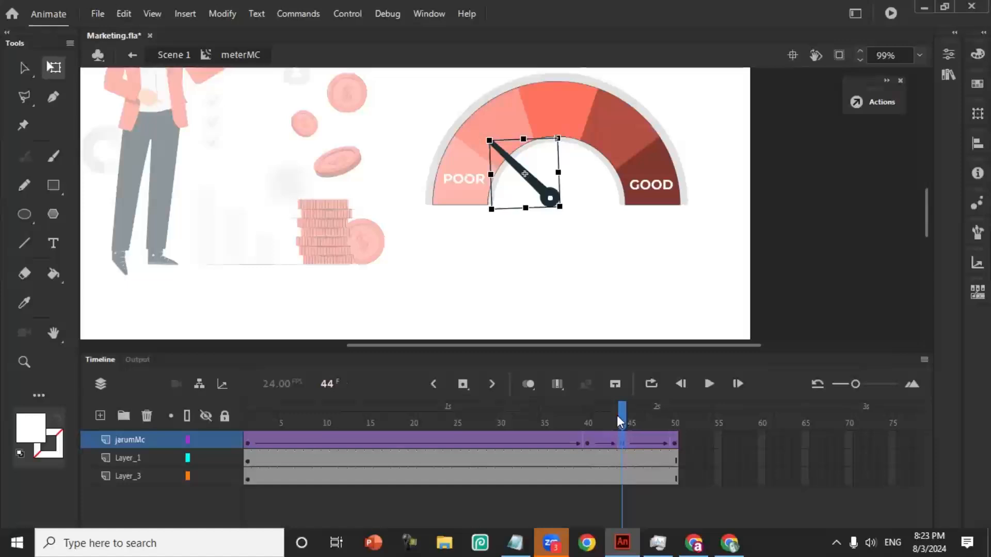
- Scrub the needle animation back to frame 1, then test the movie and close the preview
drag(618, 417, 218, 416)
key(ctrl+Return)
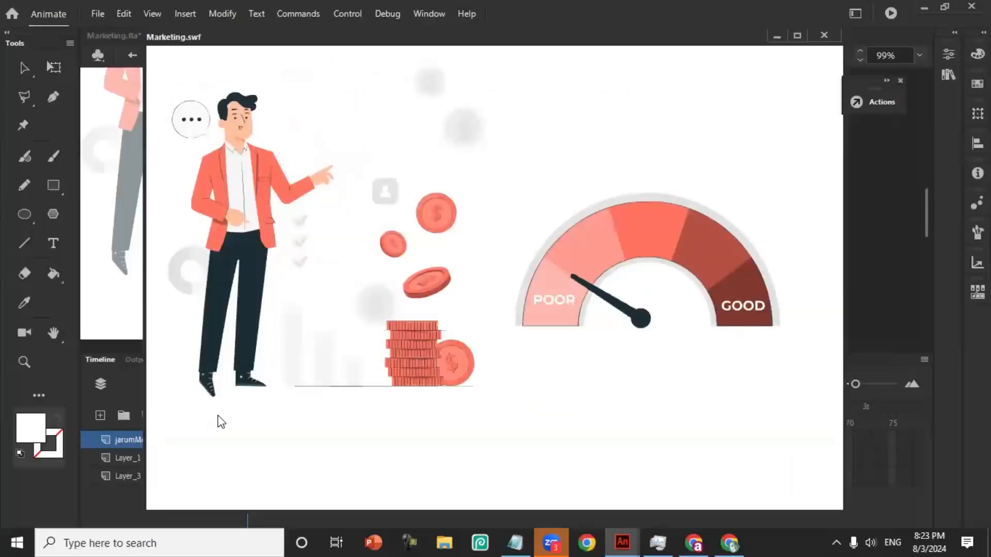
click(824, 36)
click(527, 269)
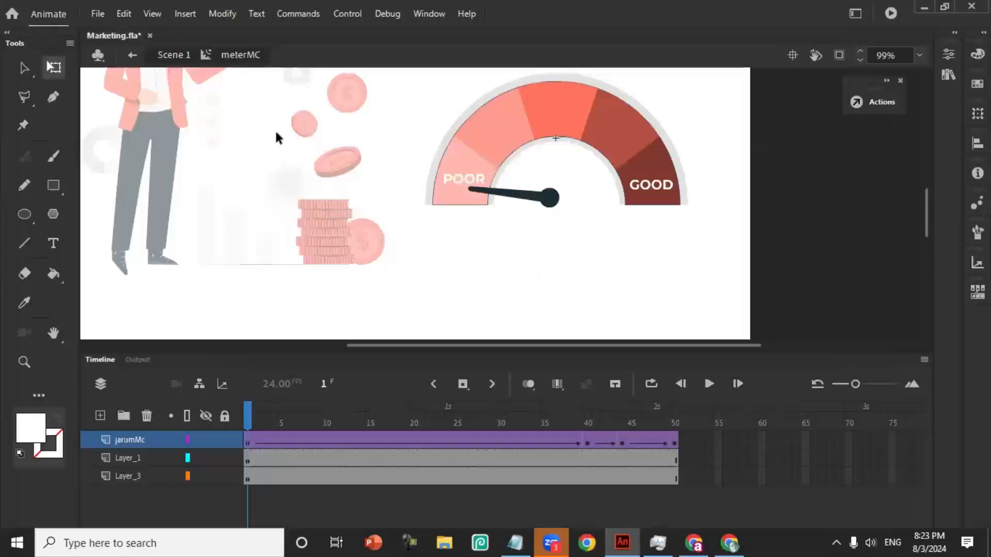
- Leave the meterMC symbol for Scene 1 and show the whole stage at 50% zoom
click(180, 58)
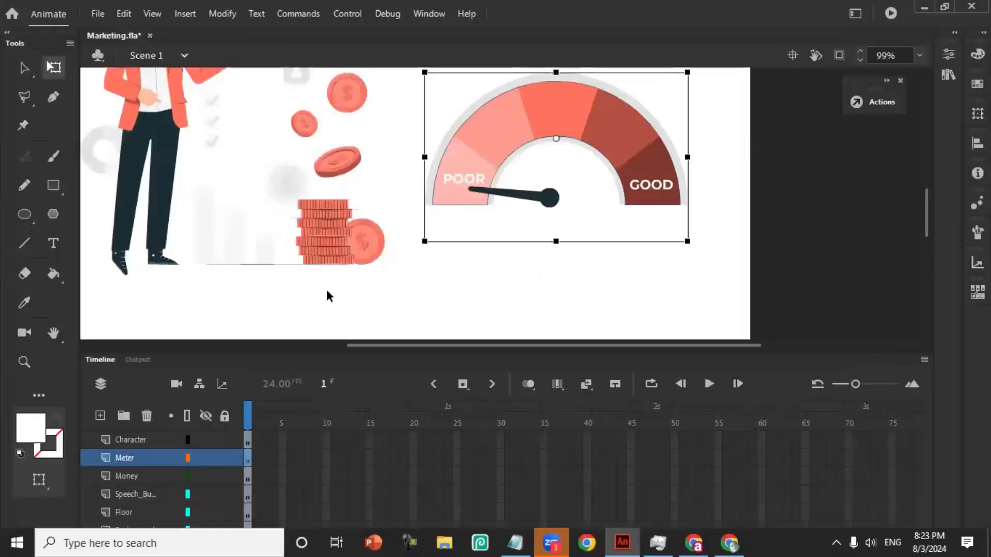
click(21, 363)
alt+click(430, 240)
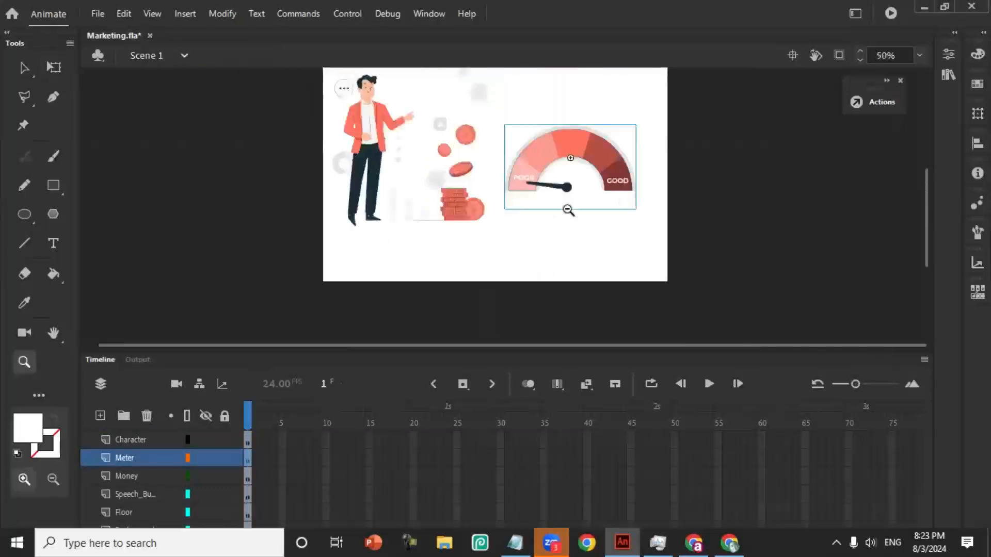
alt+click(566, 202)
click(470, 173)
click(543, 215)
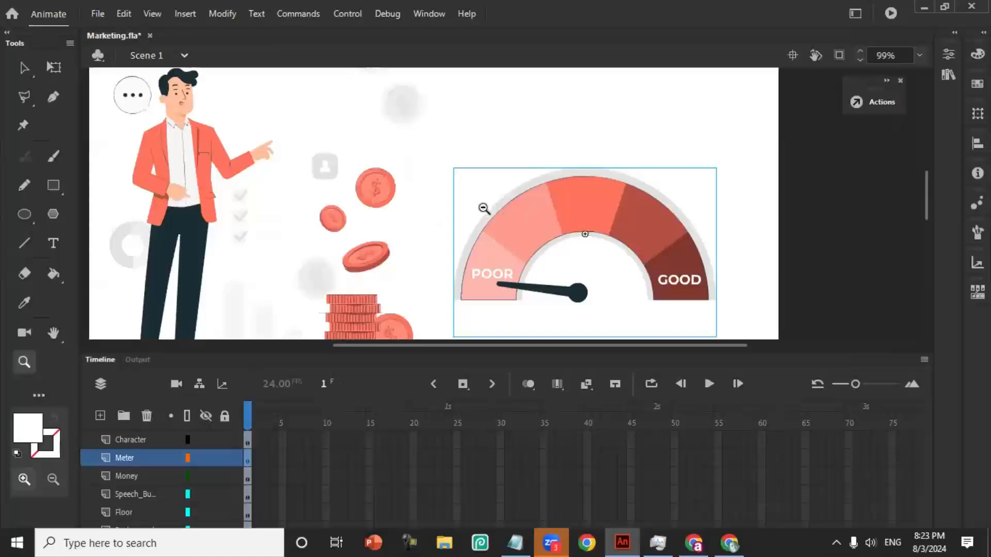
alt+click(483, 209)
click(24, 68)
click(235, 126)
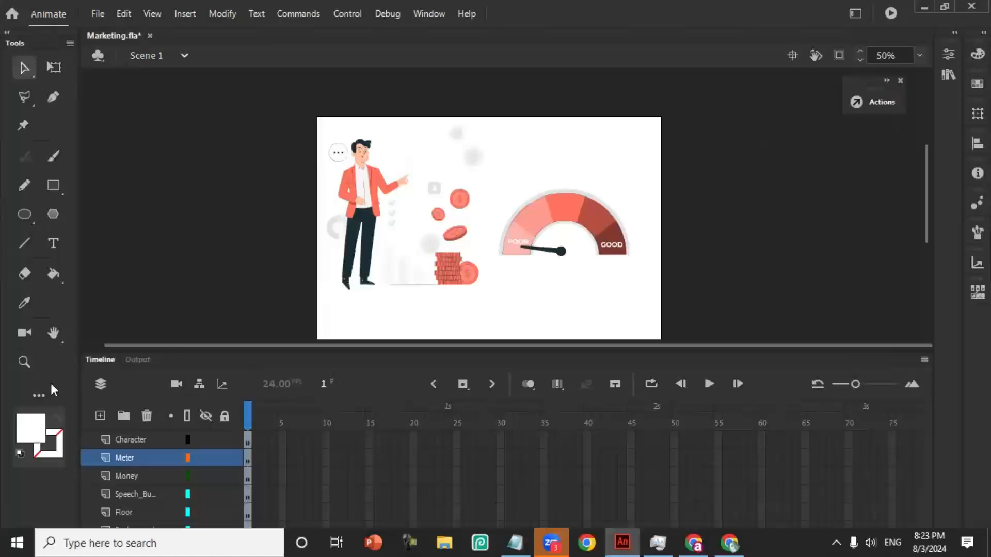
- Select the man on the Character layer and shift him slightly up and towards the coins
click(28, 361)
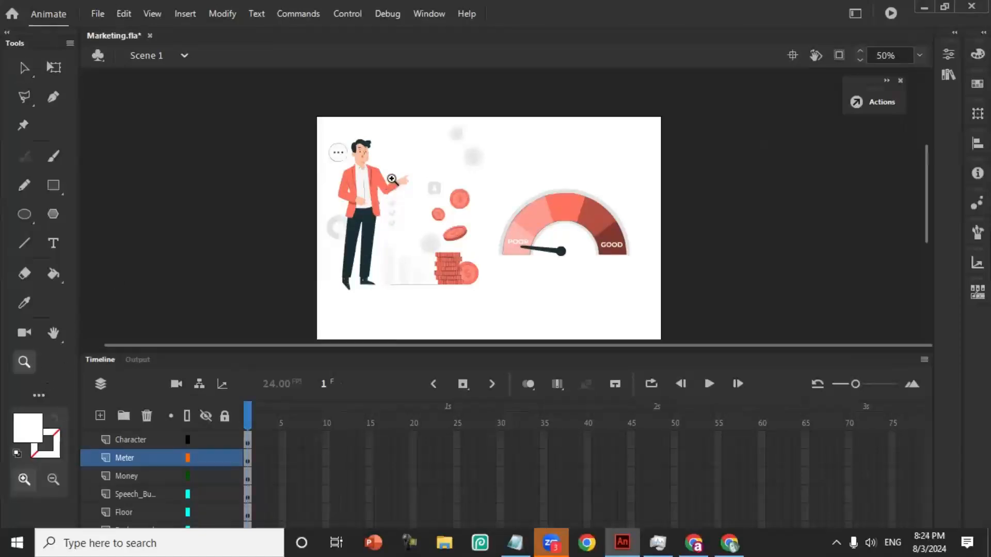
click(392, 178)
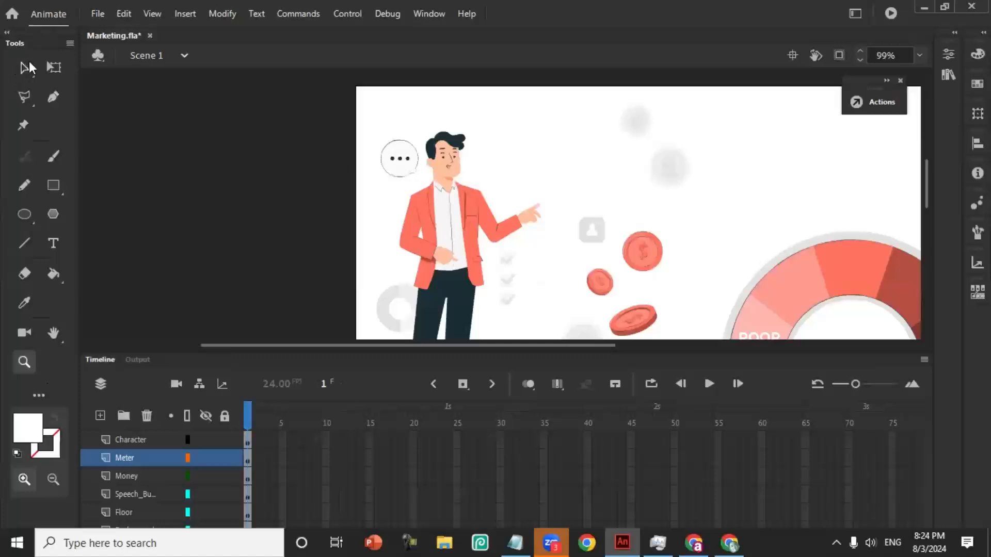
click(30, 71)
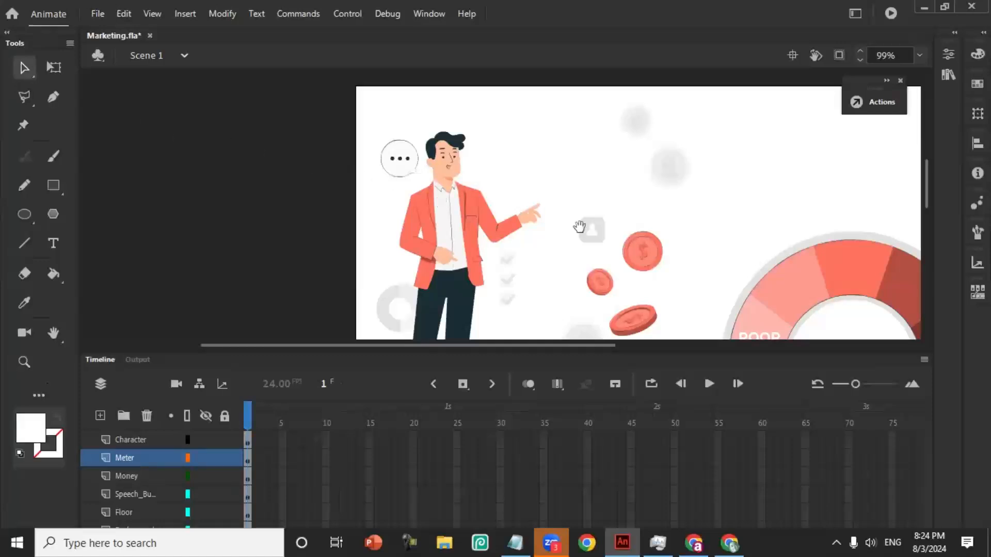
drag(578, 227, 446, 212)
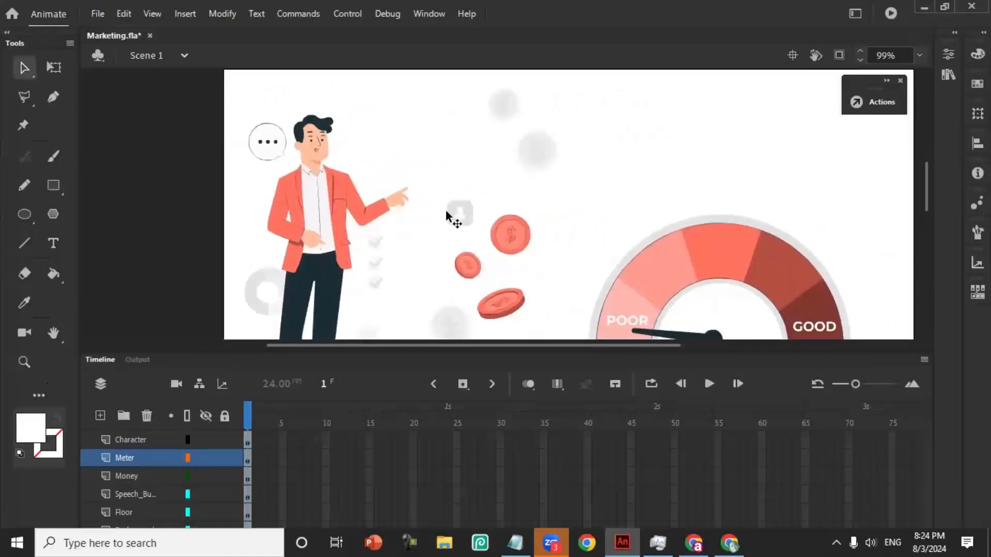
click(325, 205)
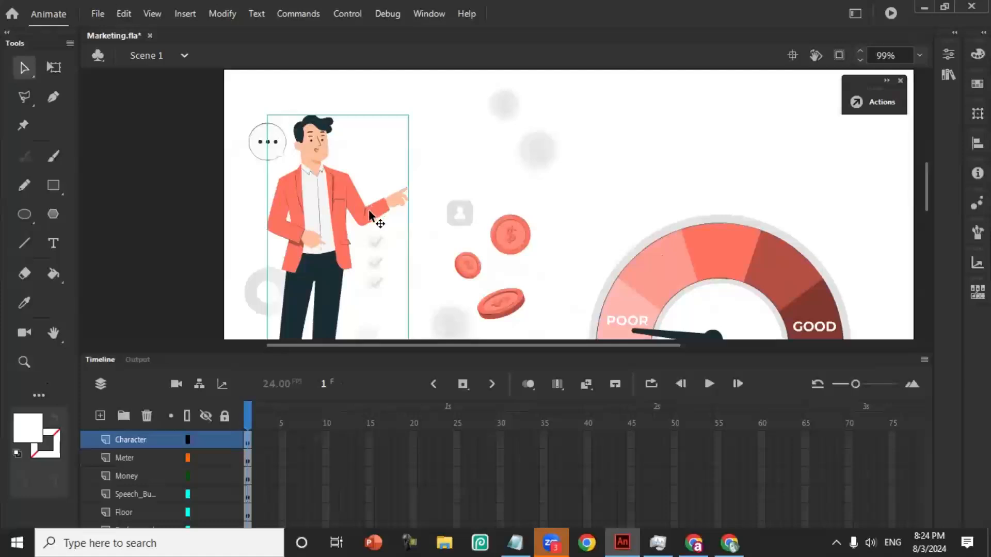
mouse_move(369, 210)
mouse_down()
mouse_move(380, 211)
mouse_move(378, 193)
mouse_move(359, 206)
mouse_up()
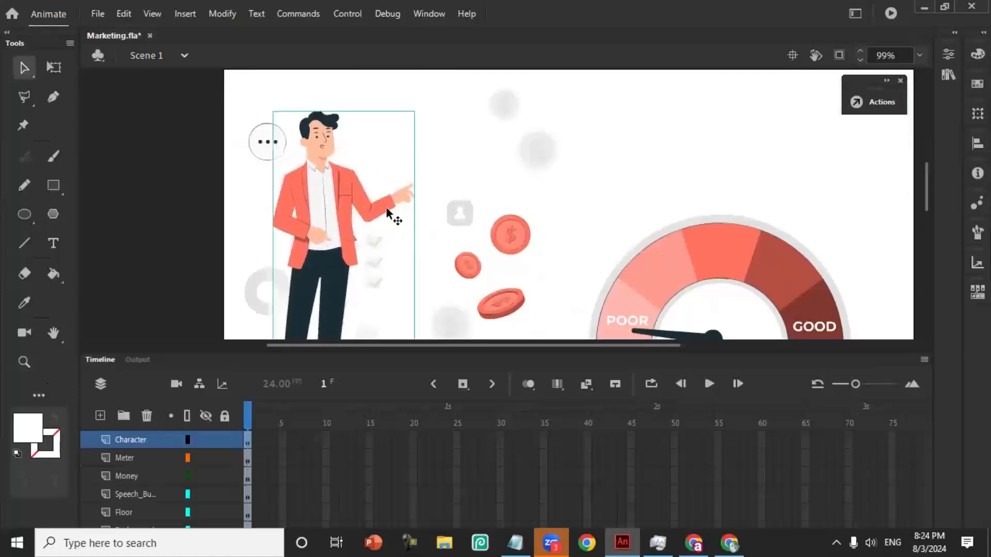
- Convert the selected man into a movie clip symbol named orangMC
click(223, 13)
click(261, 48)
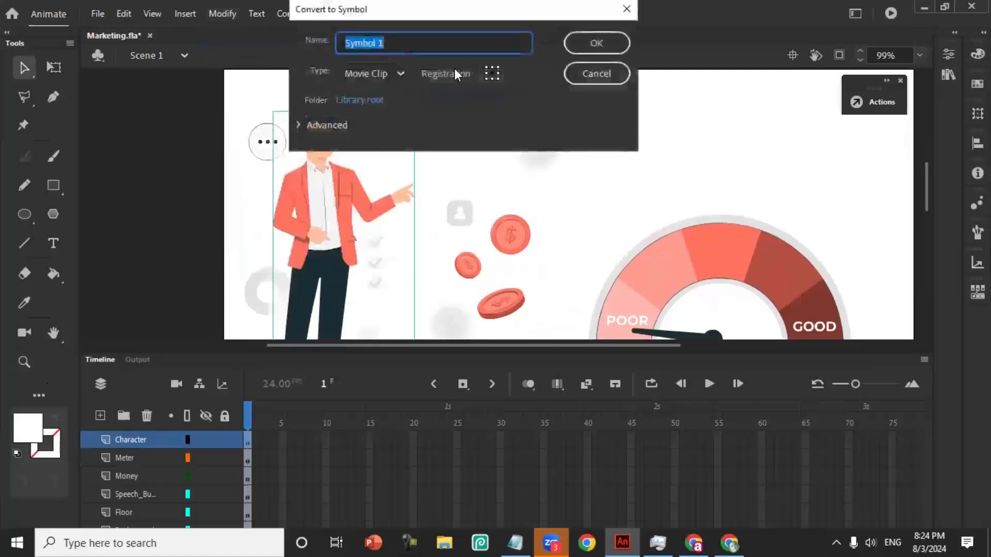
text(c)
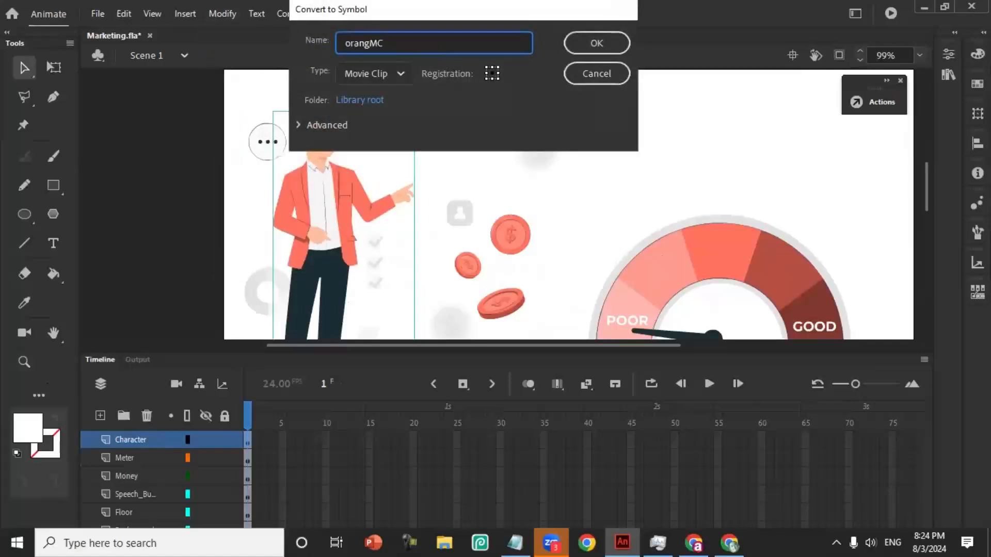
key(Return)
- Open the man's orangMC movie clip for editing in place
click(721, 285)
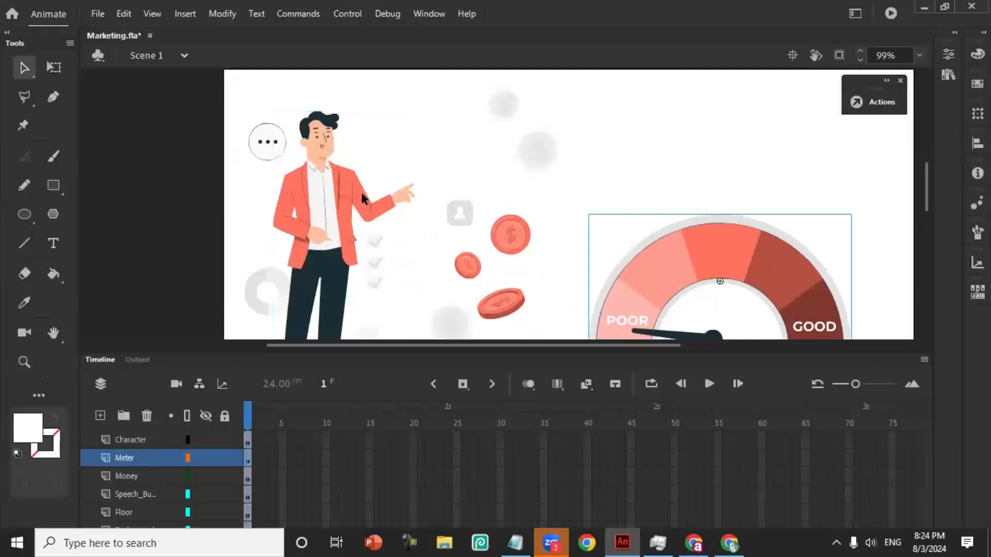
click(356, 204)
double_click(338, 202)
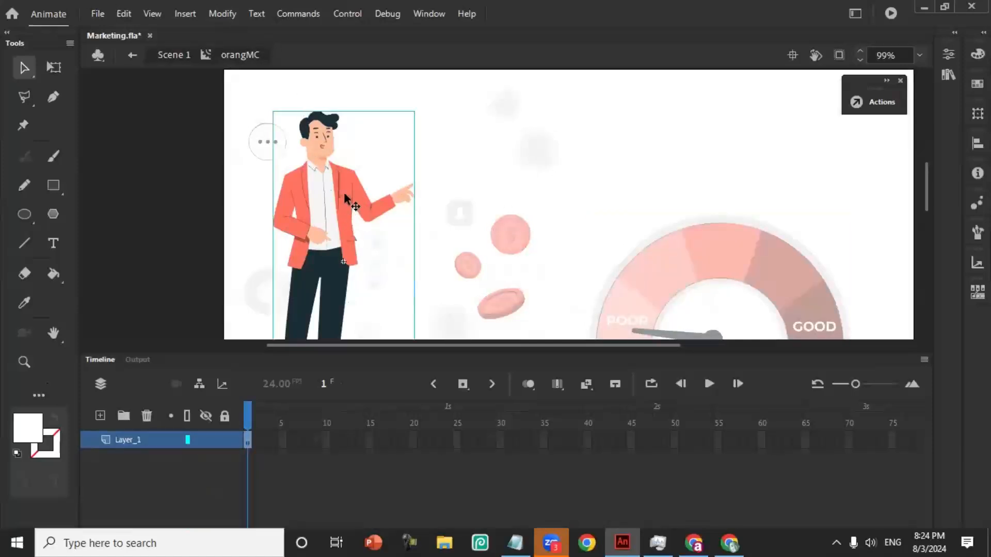
- Break apart the man and his upper body until the head, pointing sleeve and hand are separate selectable pieces
click(222, 14)
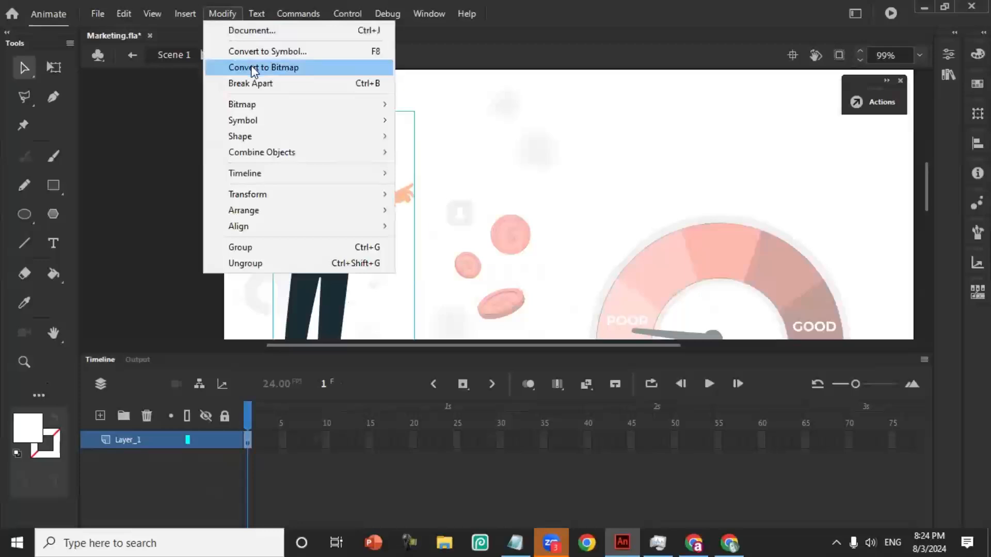
click(267, 84)
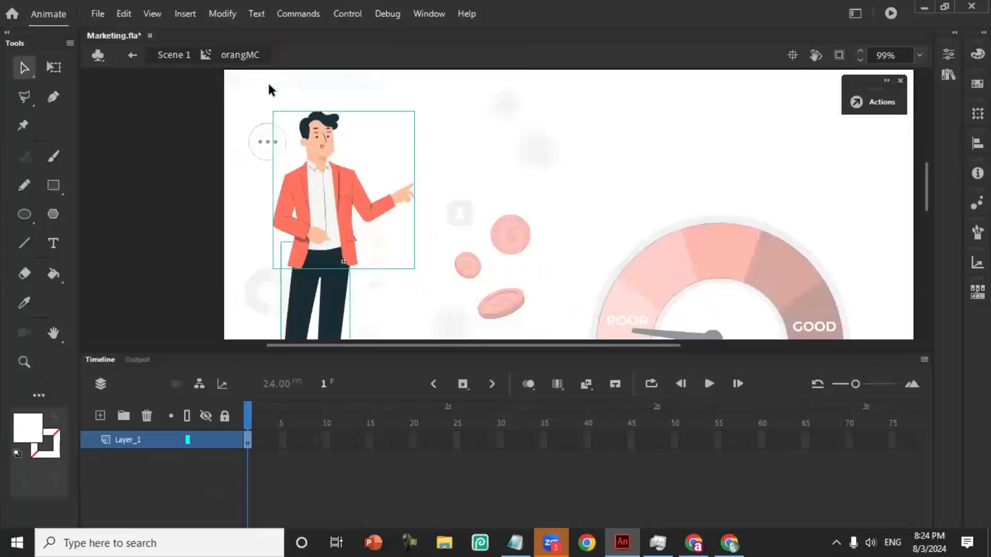
click(198, 224)
click(354, 206)
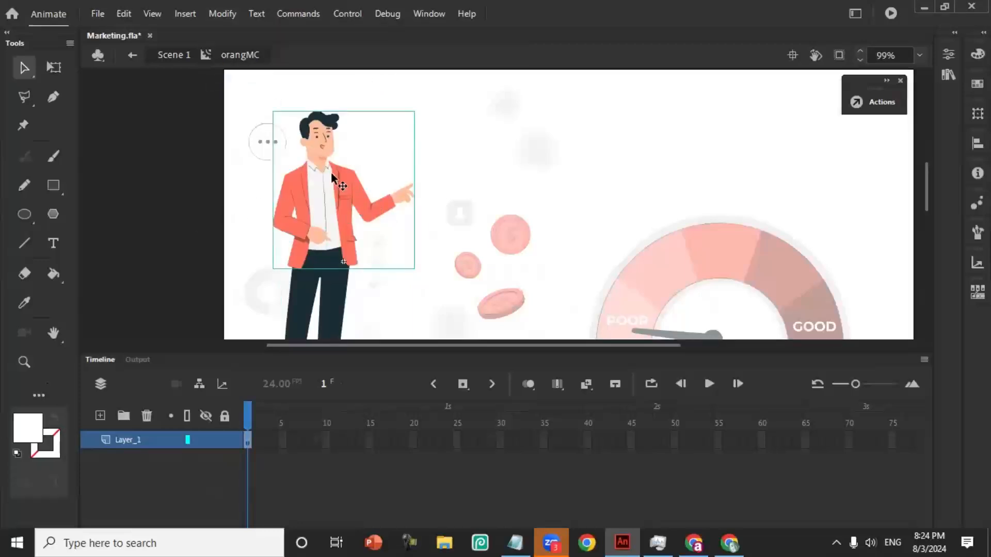
key(ctrl+b)
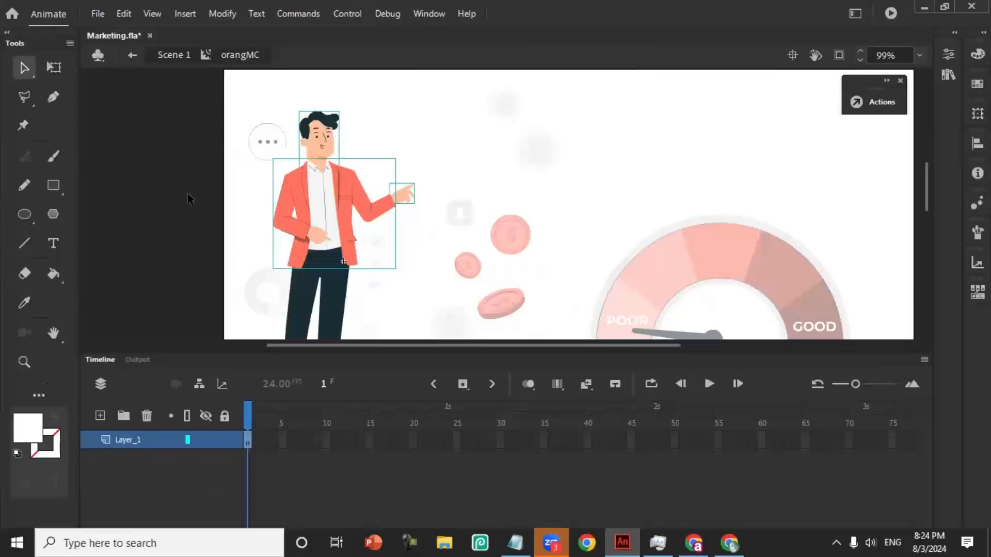
click(181, 212)
click(365, 208)
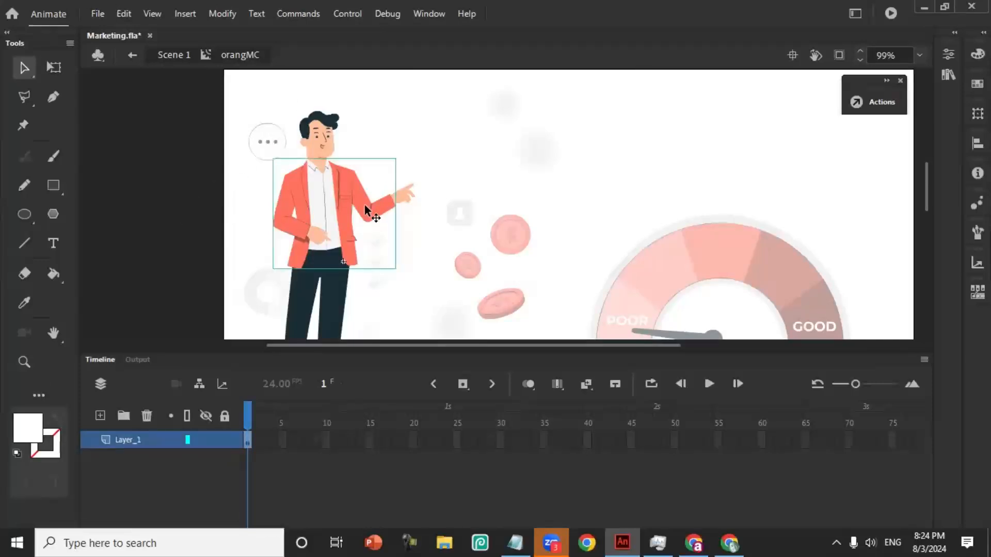
click(155, 212)
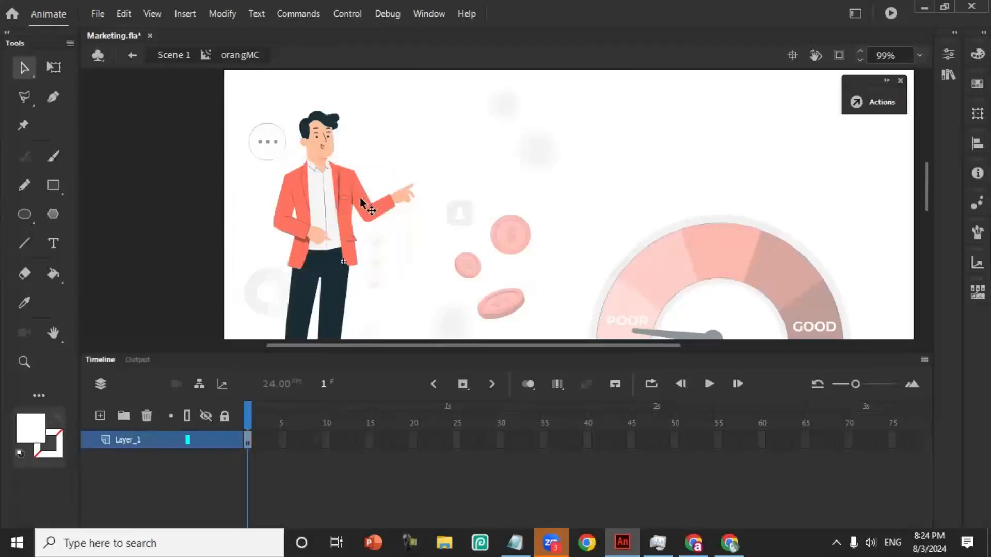
click(361, 202)
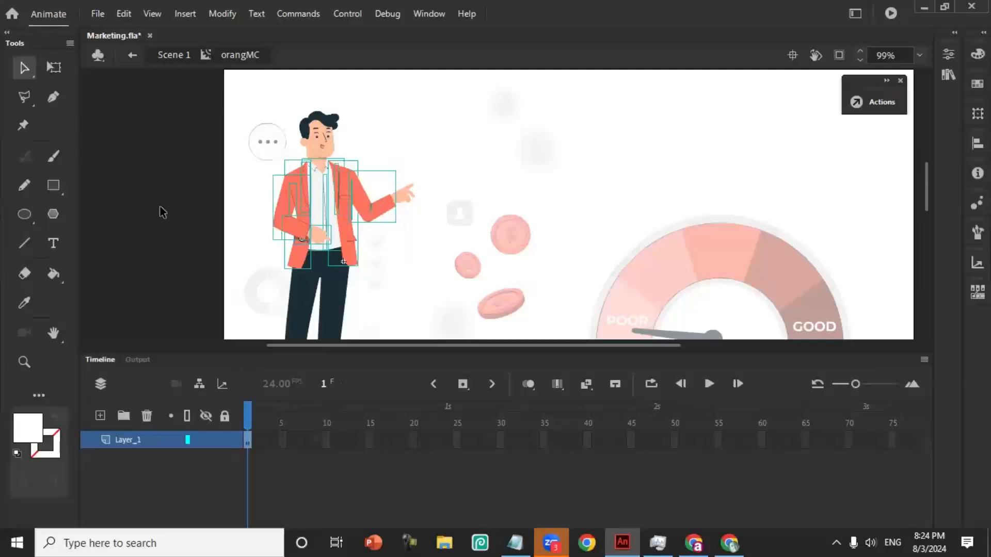
click(206, 211)
- Convert the man's pointing sleeve and its hand together into a movie clip symbol named tanganMC
click(371, 206)
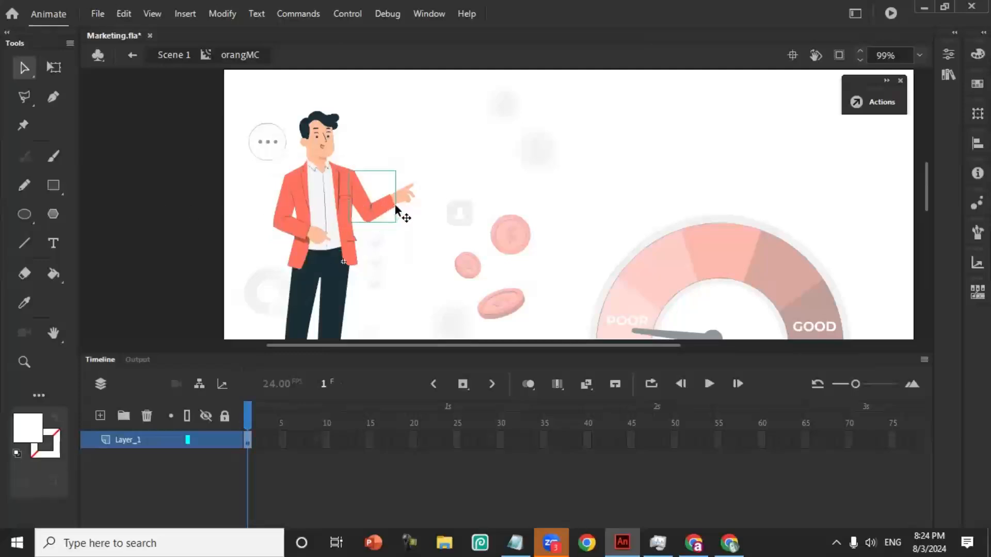
shift+click(407, 203)
drag(386, 209, 444, 185)
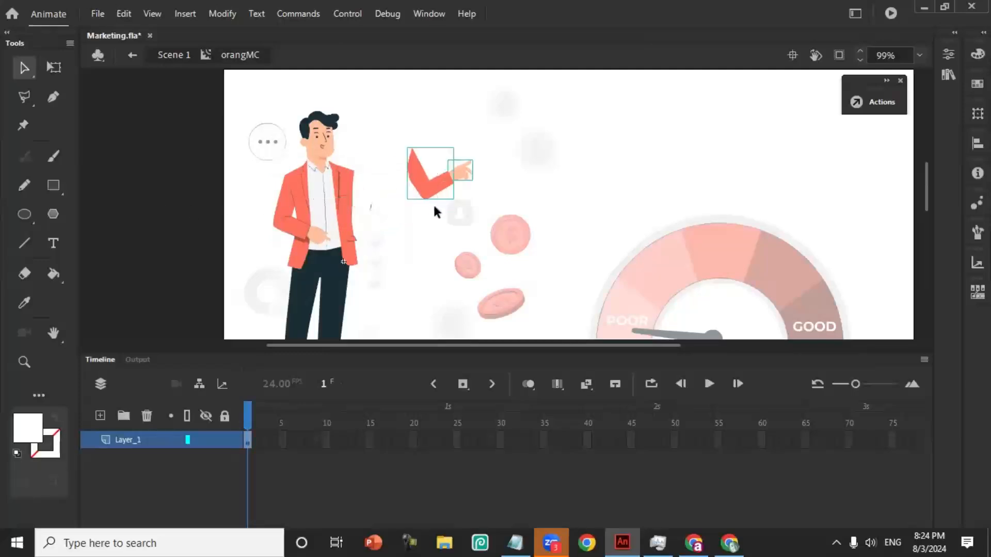
key(ctrl+z)
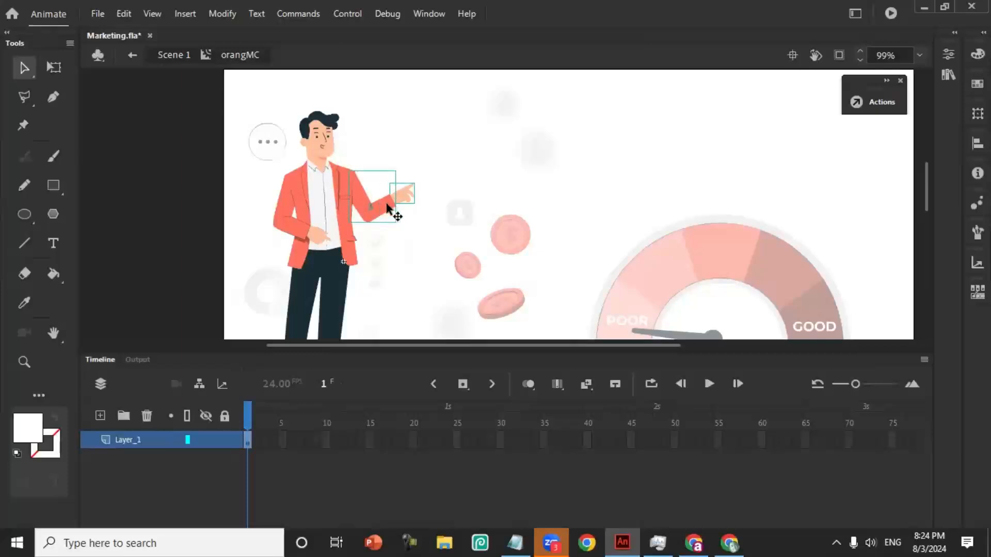
click(221, 14)
click(261, 53)
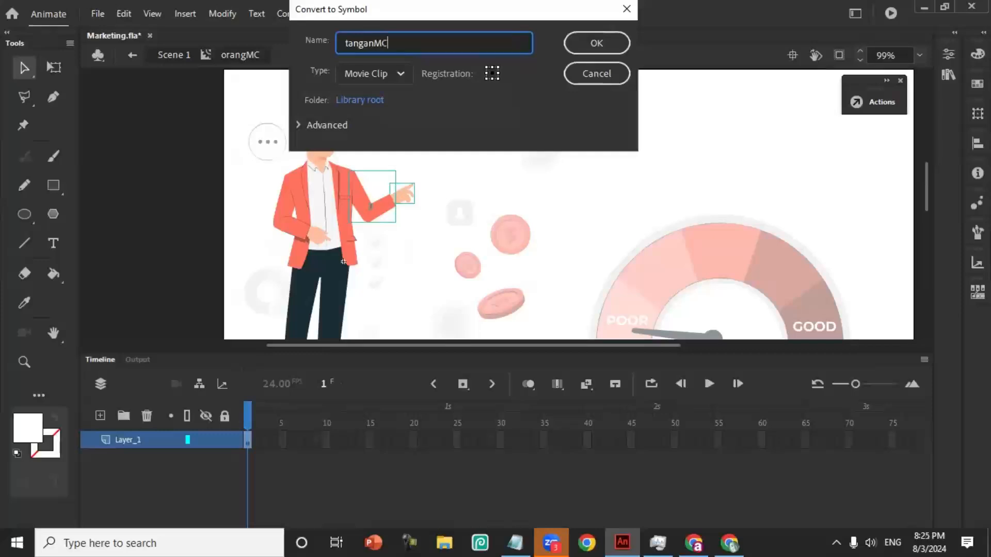
click(596, 42)
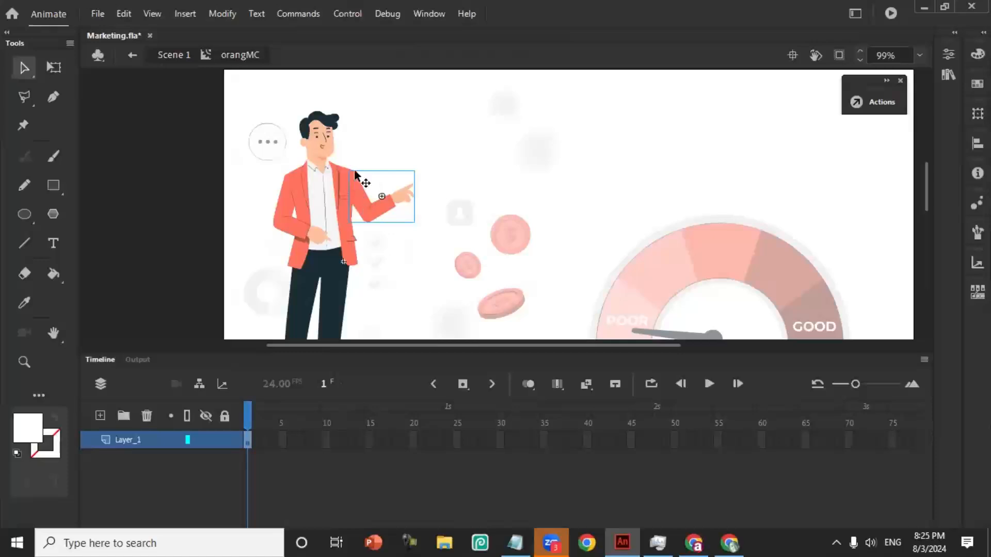
- Open tanganMC in place and convert its sleeve and hand into a nested movie clip symbol with the default name
double_click(359, 204)
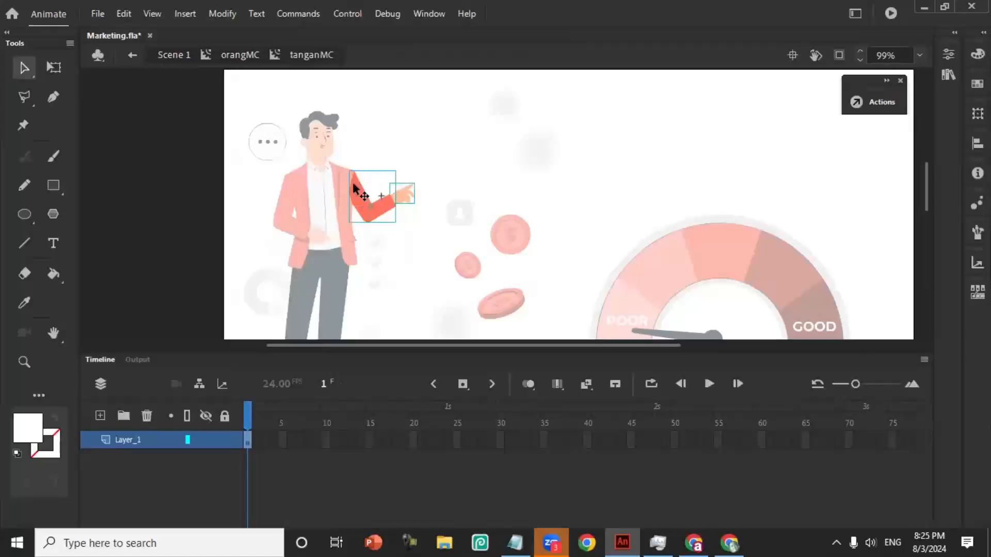
click(222, 13)
click(264, 48)
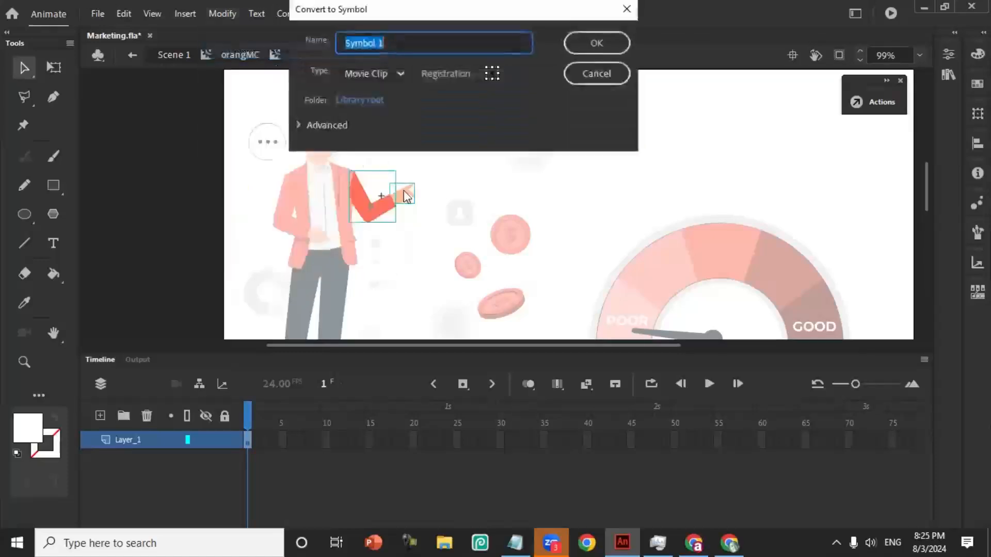
click(576, 43)
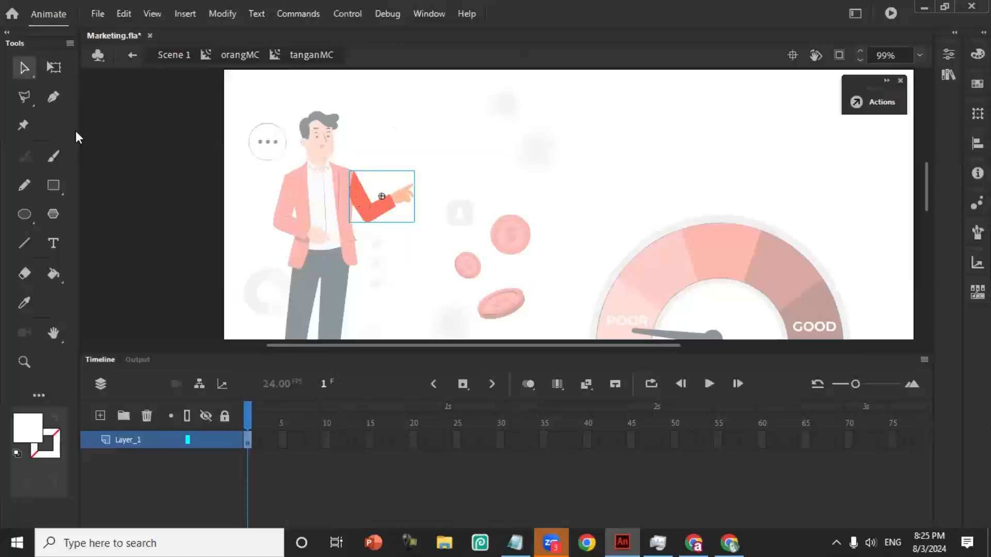
- Move the arm's transformation point to the shoulder and rotate the arm slightly upward
click(54, 67)
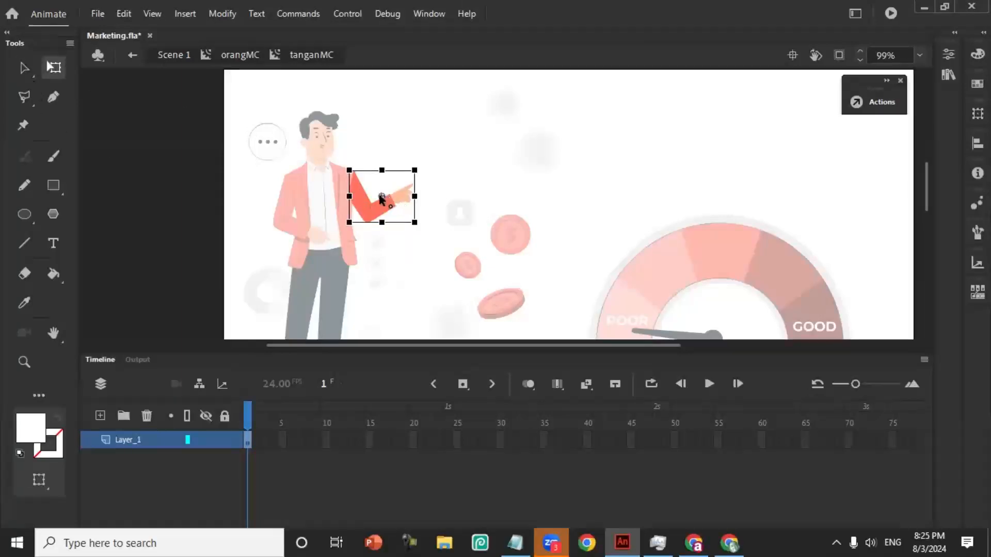
drag(381, 196, 347, 181)
drag(424, 170, 467, 153)
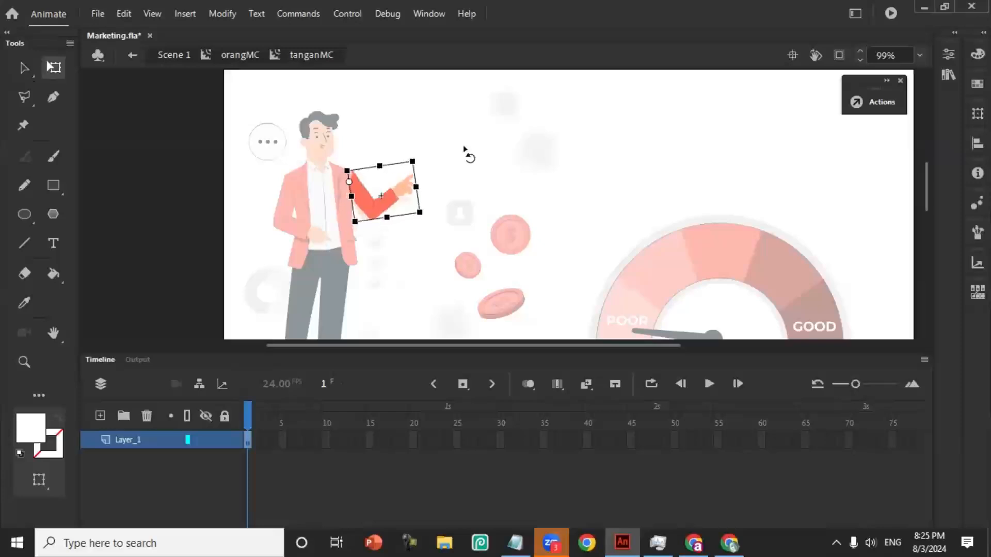
- Create a classic tween for the arm and add a keyframe at frame 24 with the arm rotated slightly downward
right_click(246, 438)
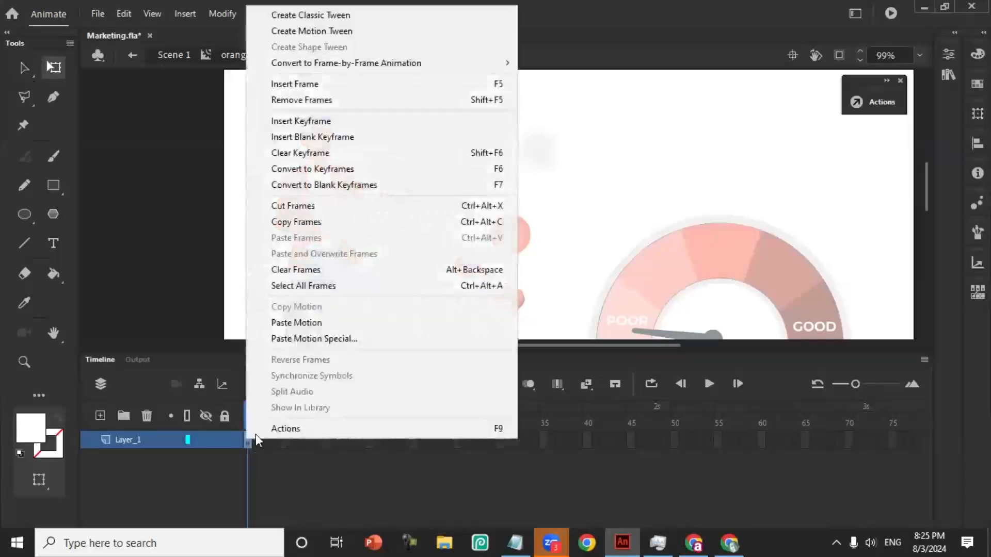
click(347, 18)
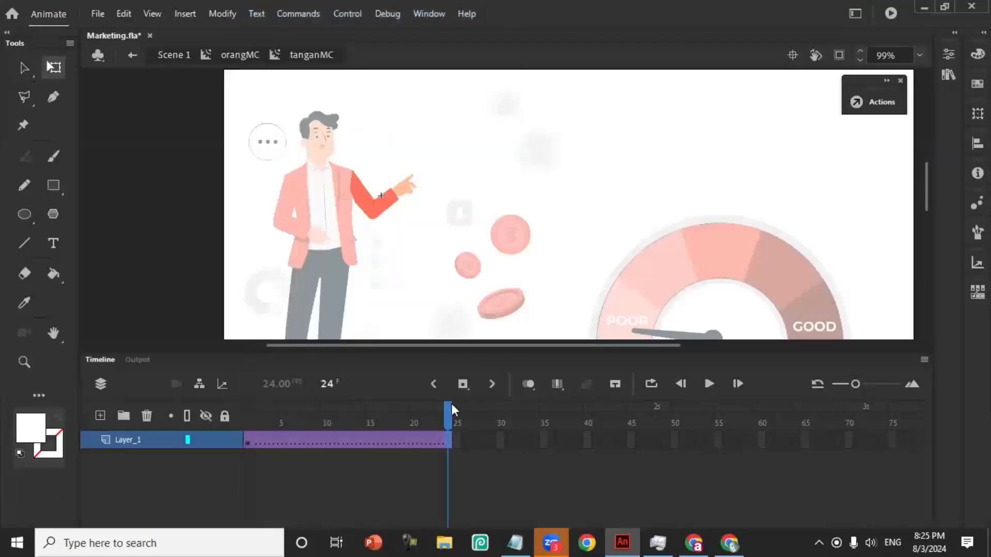
mouse_move(450, 415)
mouse_down()
mouse_move(310, 413)
mouse_move(441, 393)
mouse_move(456, 426)
mouse_up()
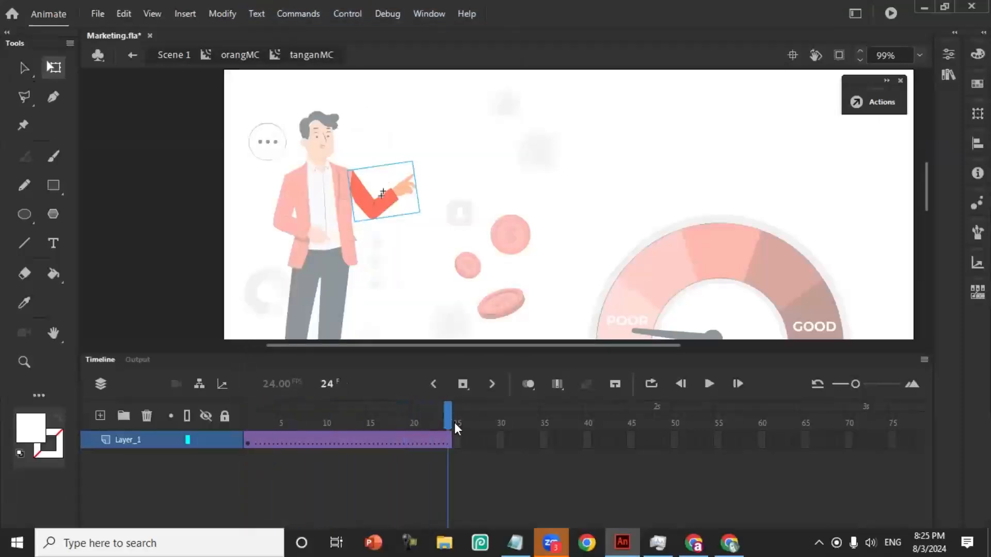
click(462, 384)
click(408, 186)
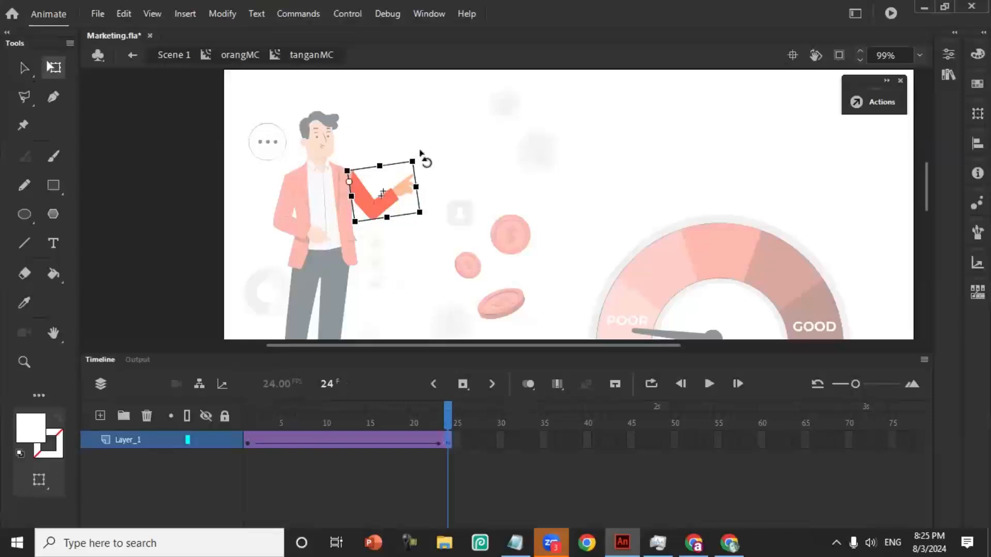
drag(421, 153, 440, 177)
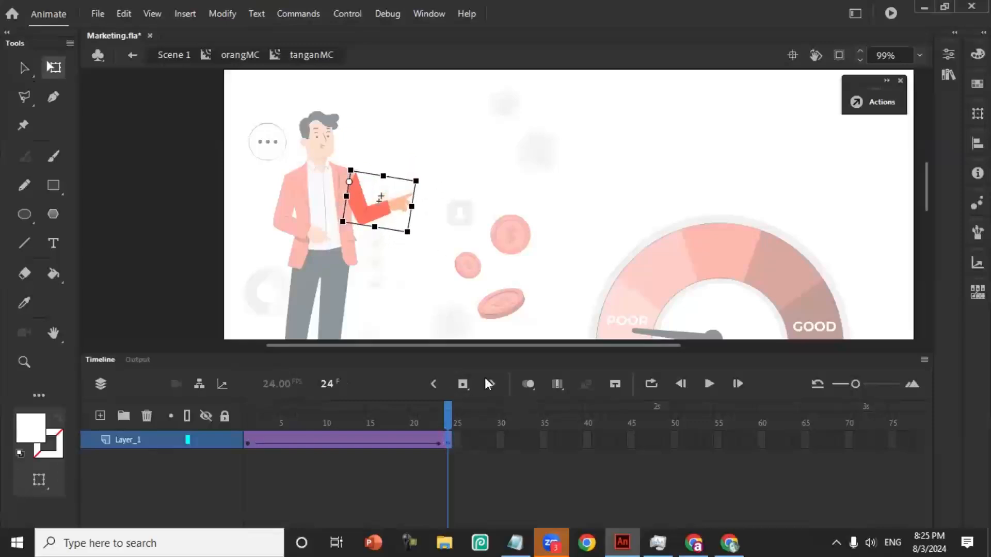
- Add arm keyframes at frame 38 with the arm raised high and at frame 47 with it rotated back down
click(570, 439)
click(462, 384)
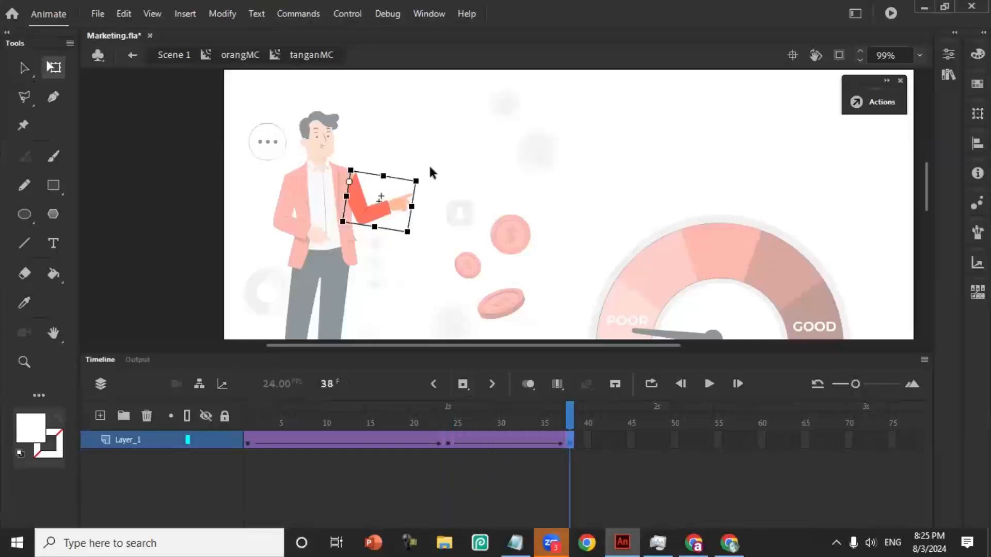
drag(432, 186, 416, 91)
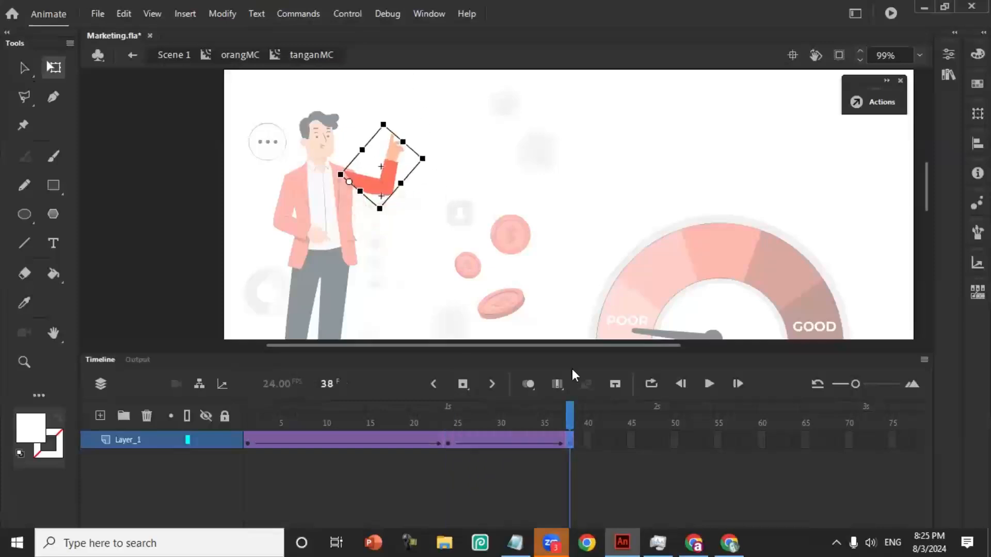
click(648, 440)
click(462, 383)
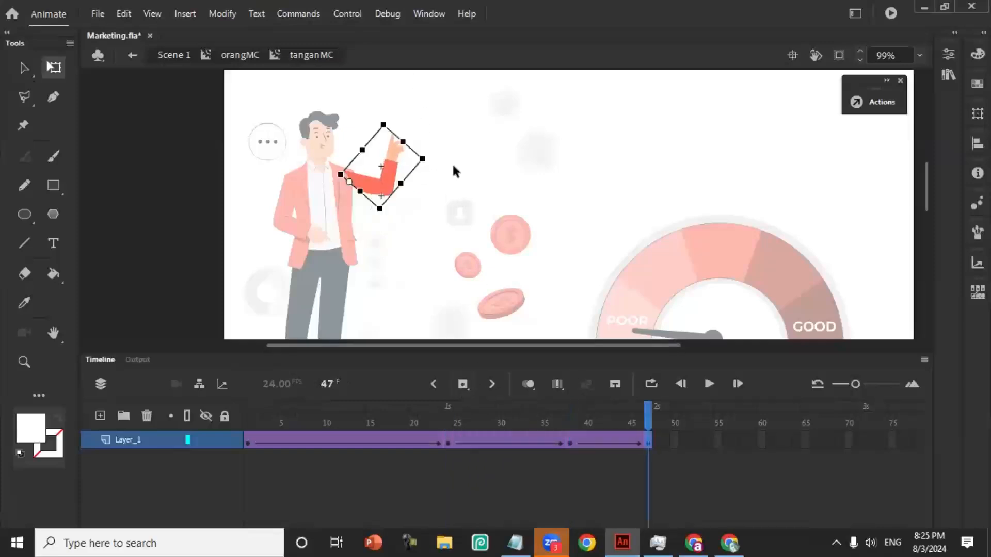
drag(389, 121, 487, 187)
- Copy the arm's first keyframe and paste it at frame 66 to close the motion loop
click(247, 441)
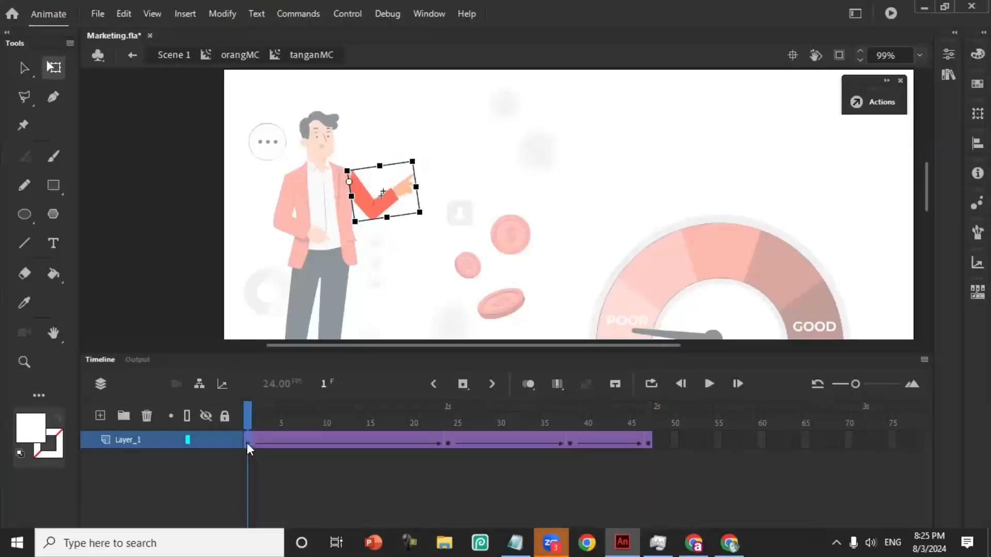
alt+drag(247, 442, 485, 443)
right_click(246, 441)
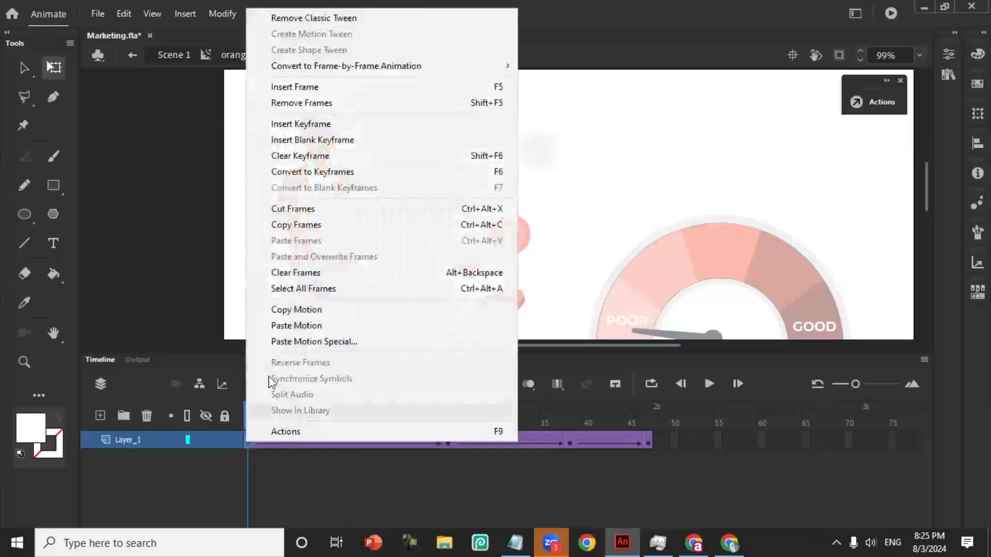
click(314, 228)
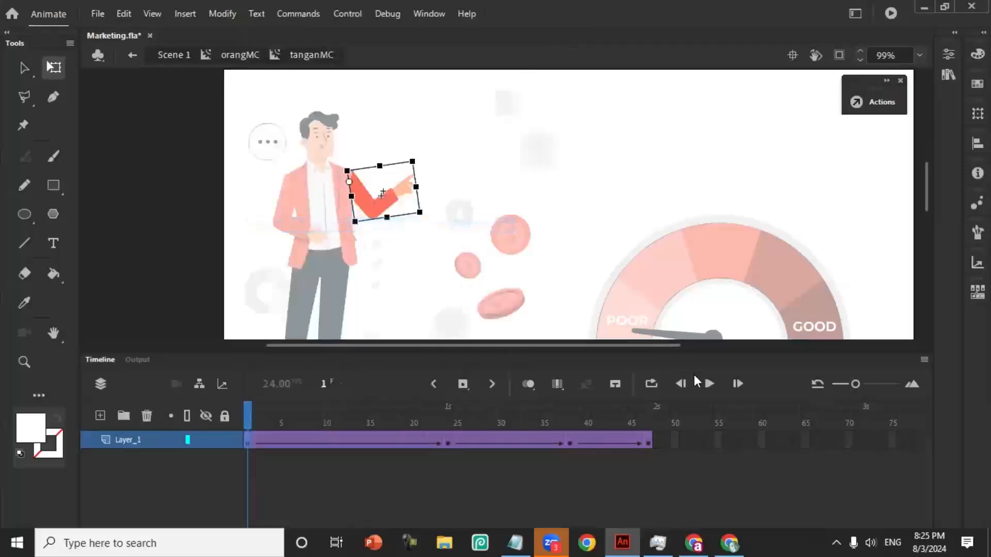
click(814, 440)
right_click(814, 440)
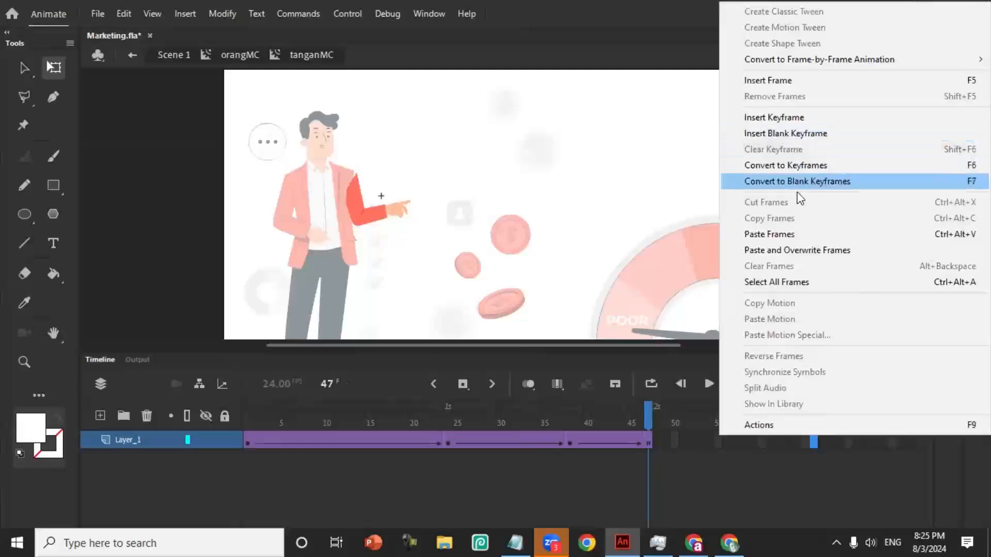
click(769, 234)
- Scrub through the arm animation and test the movie to check the man's arm motion
drag(651, 413, 338, 422)
key(ctrl+Return)
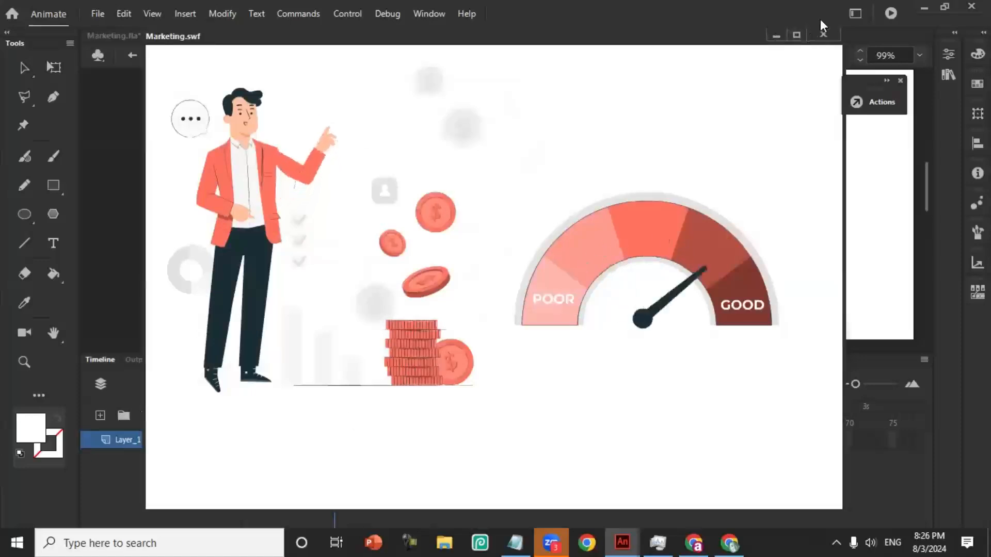
click(823, 34)
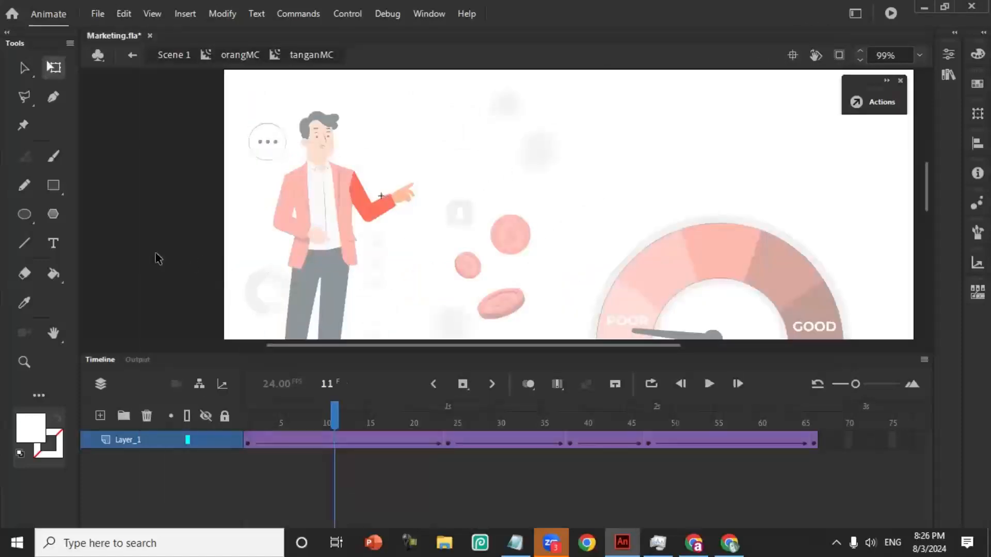
- Open the sleeve's group inside the nested arm symbol for editing, with the arm shown enlarged
click(25, 361)
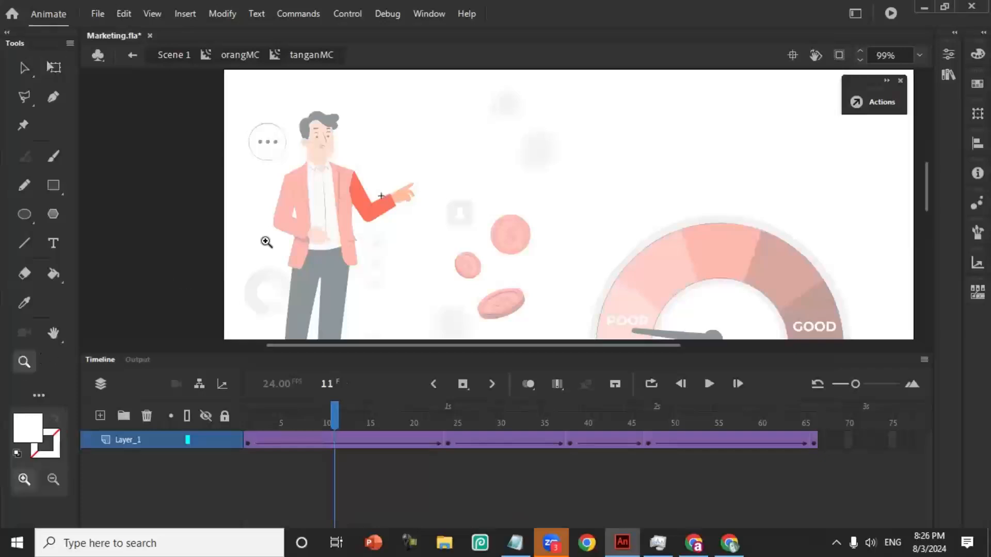
drag(329, 157, 434, 239)
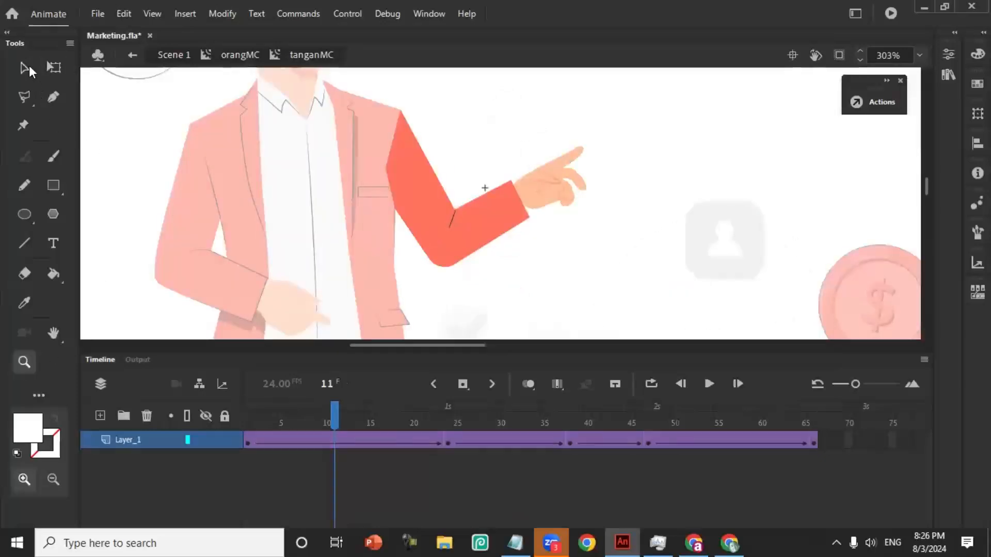
click(29, 66)
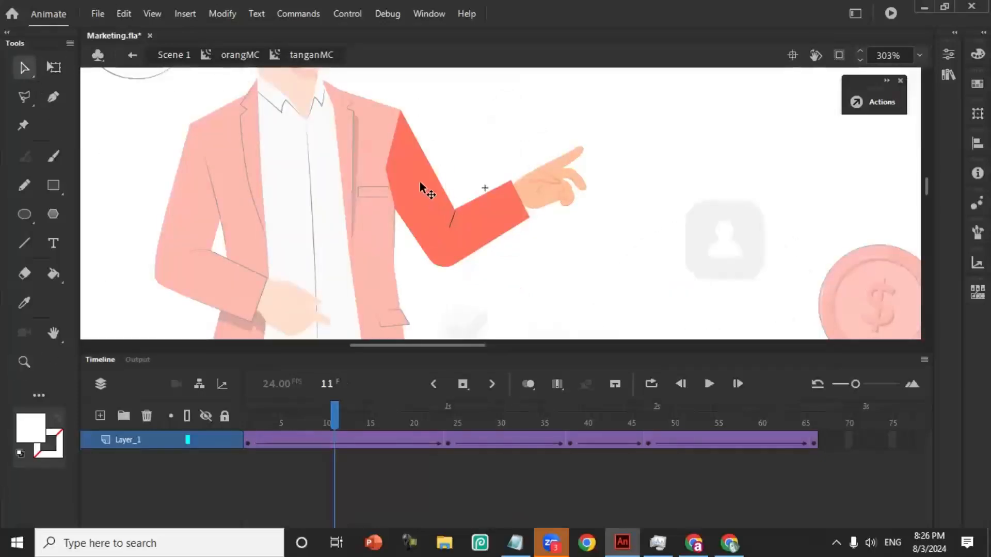
double_click(406, 174)
double_click(406, 174)
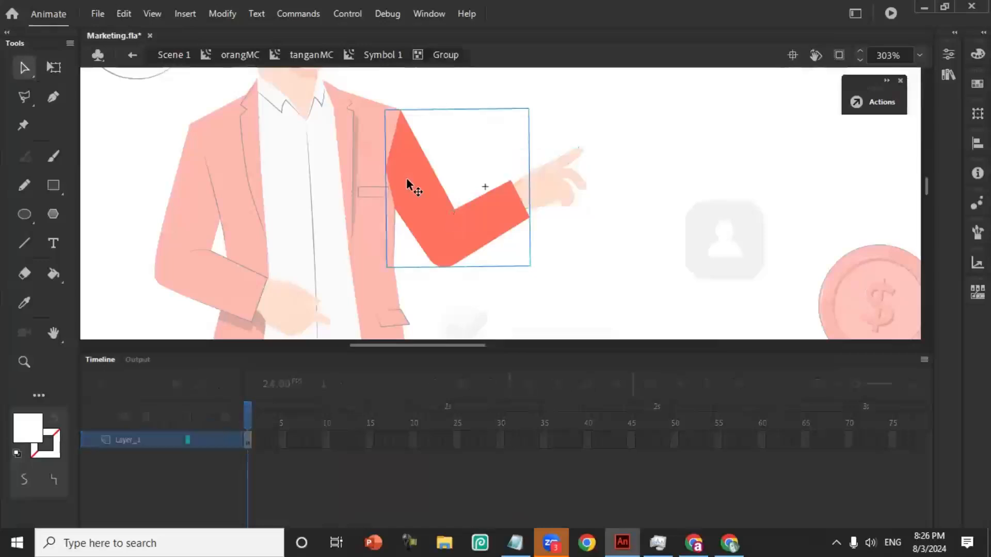
- Reshape the sleeve's drawing object so its shoulder end extends inward over the jacket's shoulder and chest
double_click(406, 174)
click(392, 185)
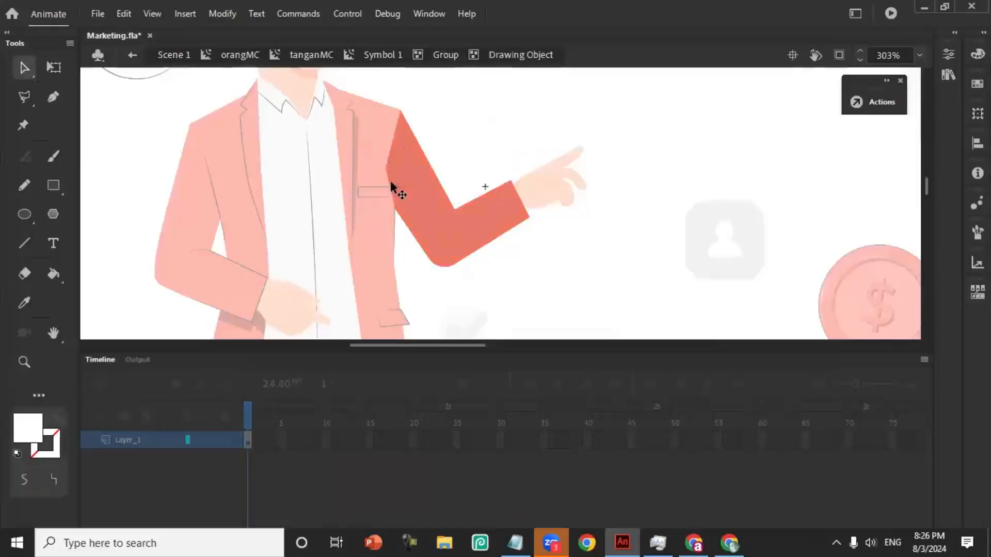
click(447, 108)
drag(395, 117, 351, 100)
drag(383, 166, 327, 157)
click(366, 119)
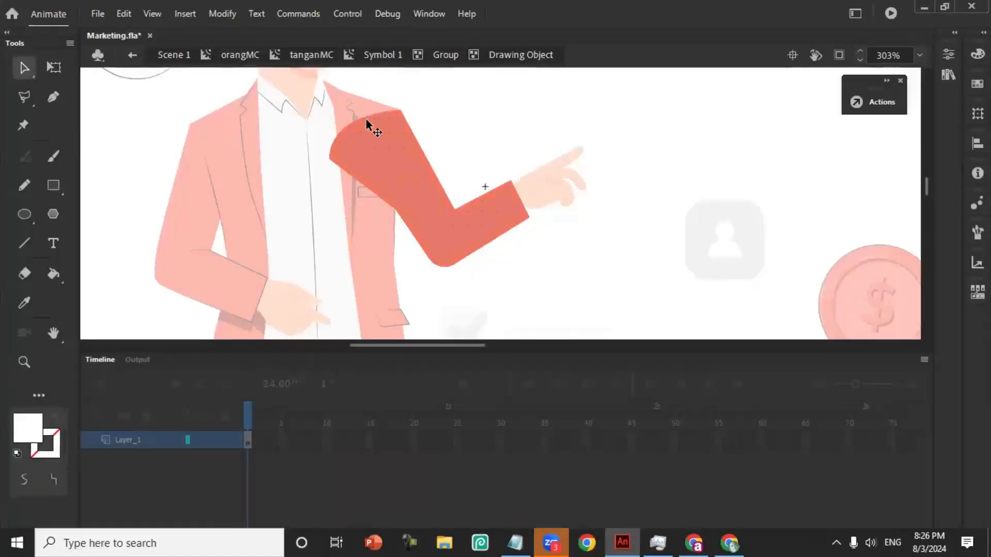
drag(362, 109, 380, 124)
click(364, 103)
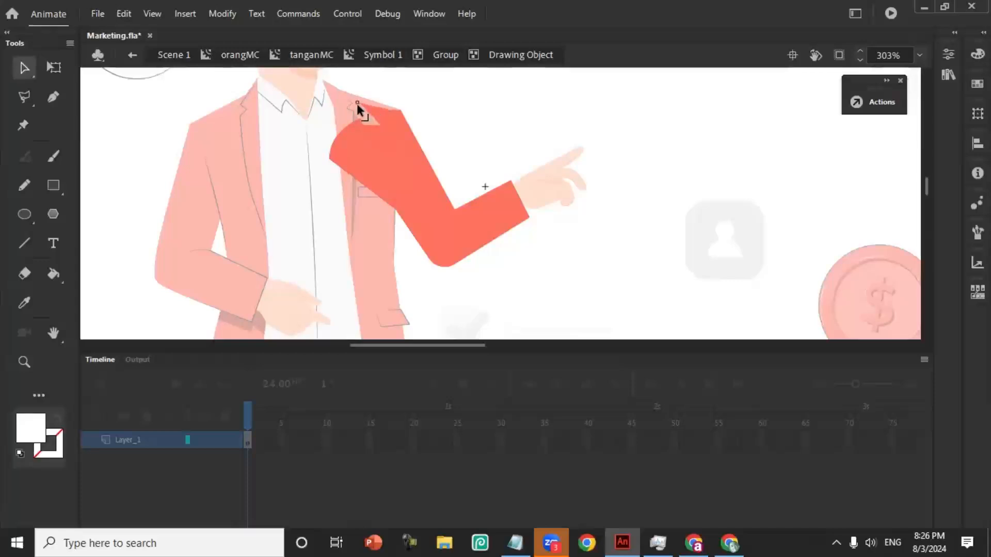
drag(378, 124, 347, 107)
- Leave the nested sleeve editing, return to Scene 1 and test the movie to check the extended sleeve
double_click(459, 113)
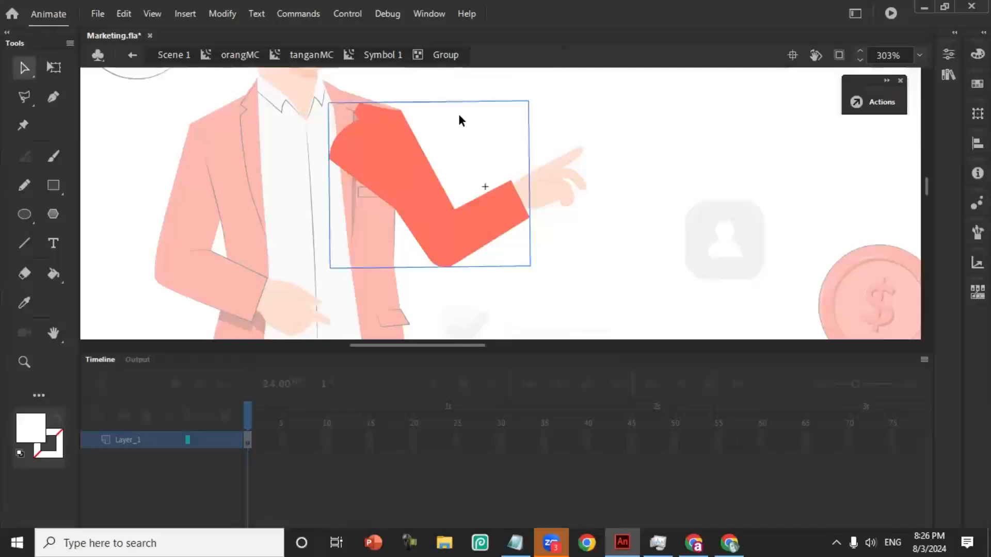
click(459, 114)
double_click(473, 114)
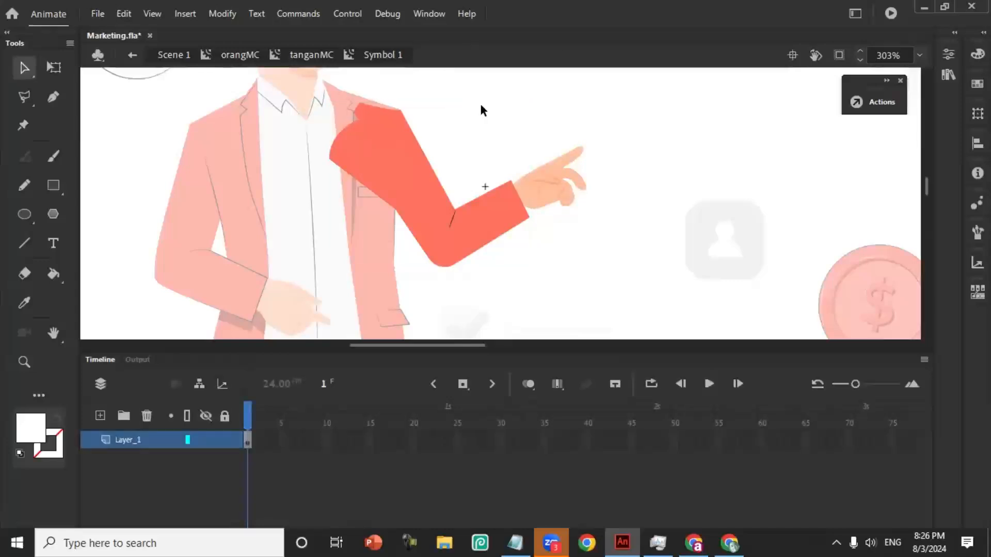
double_click(541, 108)
double_click(533, 110)
click(176, 54)
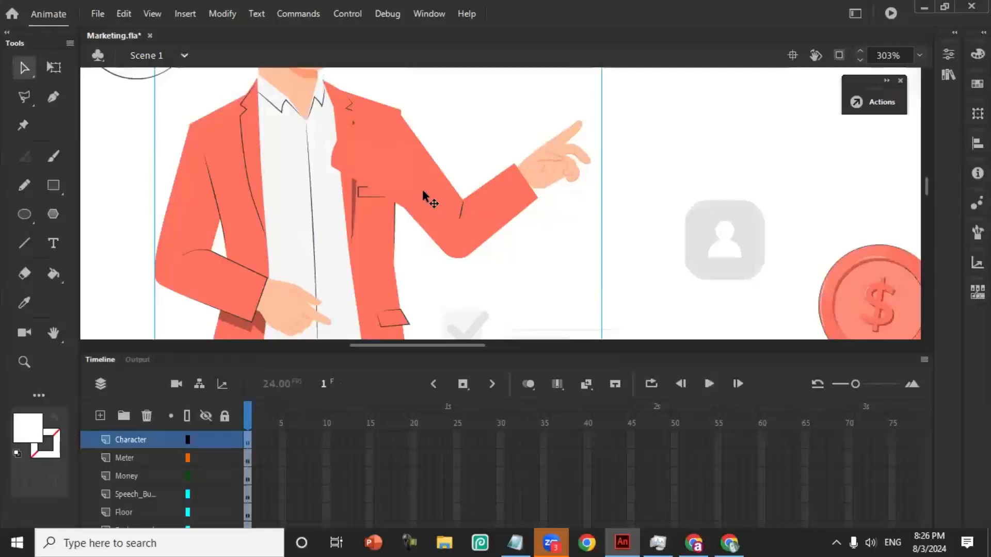
key(ctrl+Return)
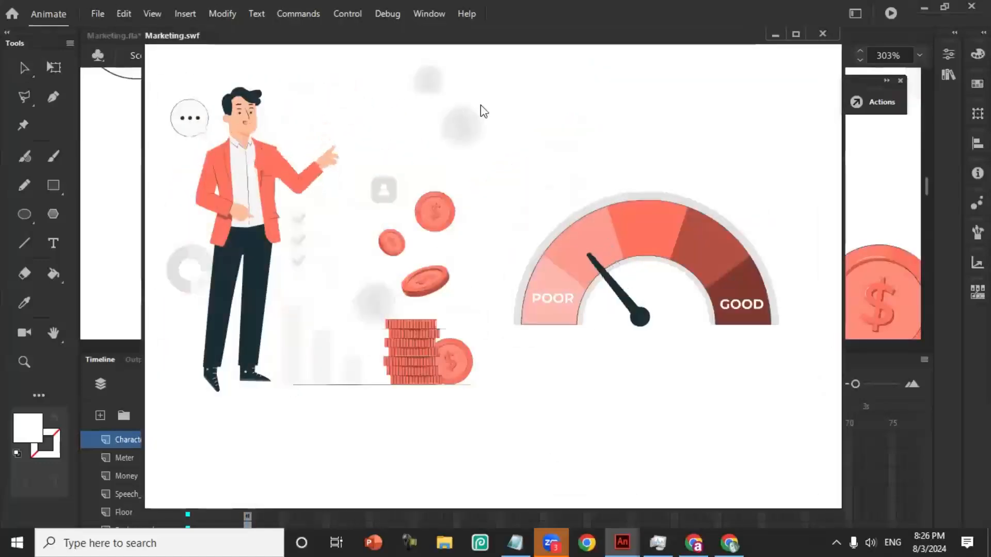
click(823, 33)
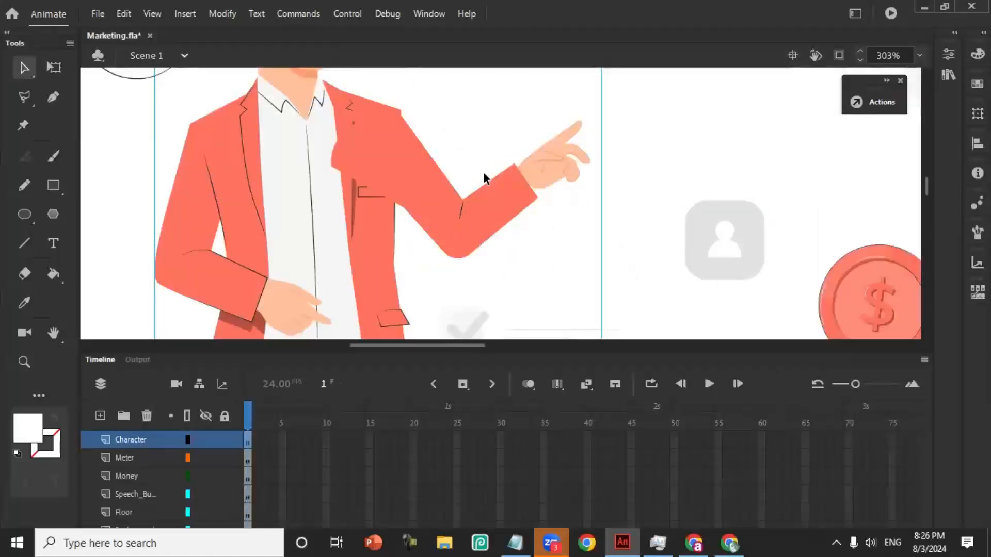
- Arrange the arm instance behind the jacket inside orangMC and test the movie
double_click(433, 217)
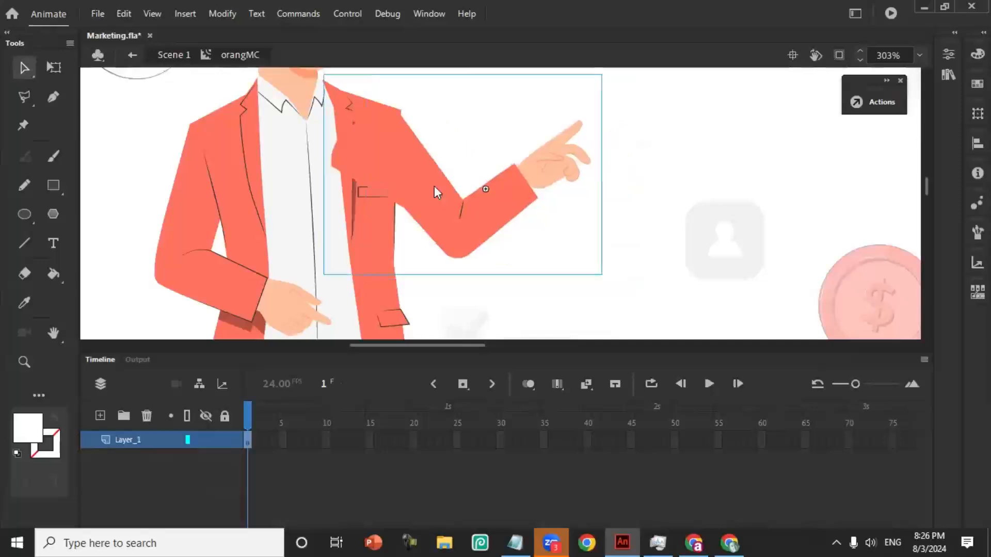
right_click(424, 181)
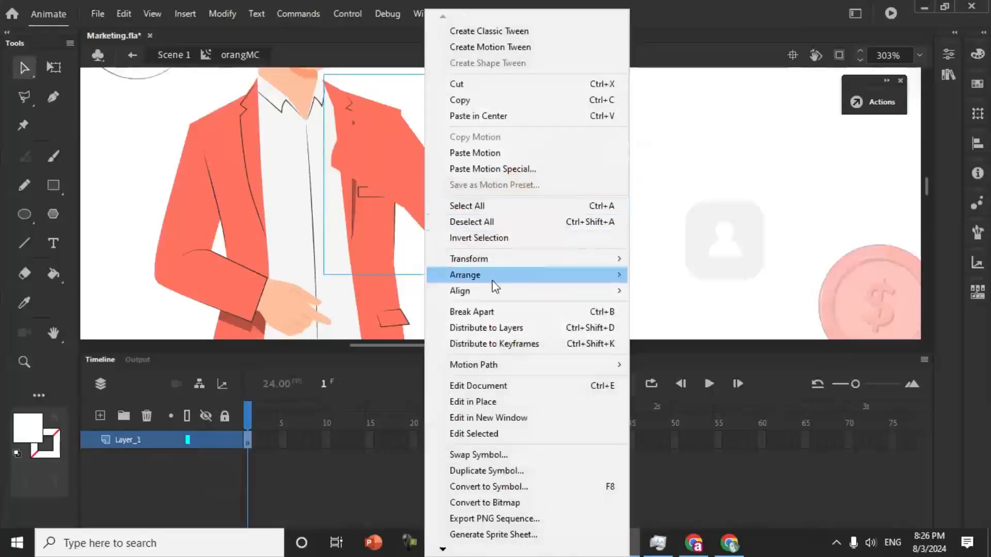
mouse_move(492, 281)
click(711, 324)
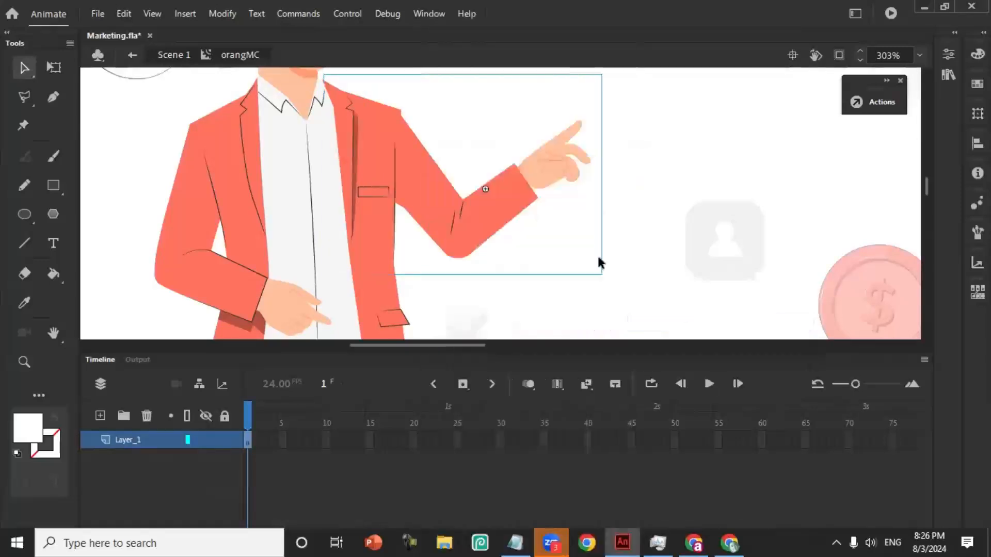
click(739, 172)
key(ctrl+Return)
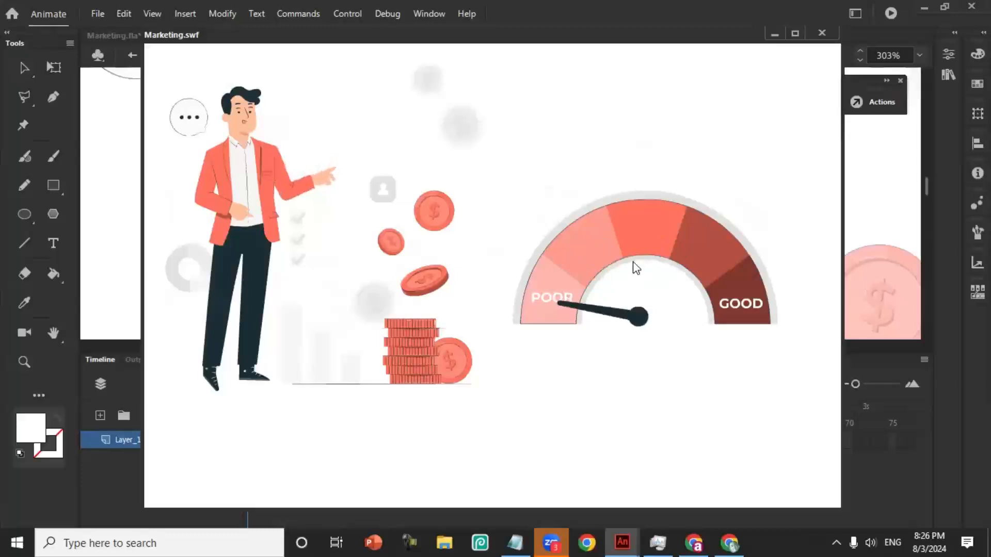
click(821, 32)
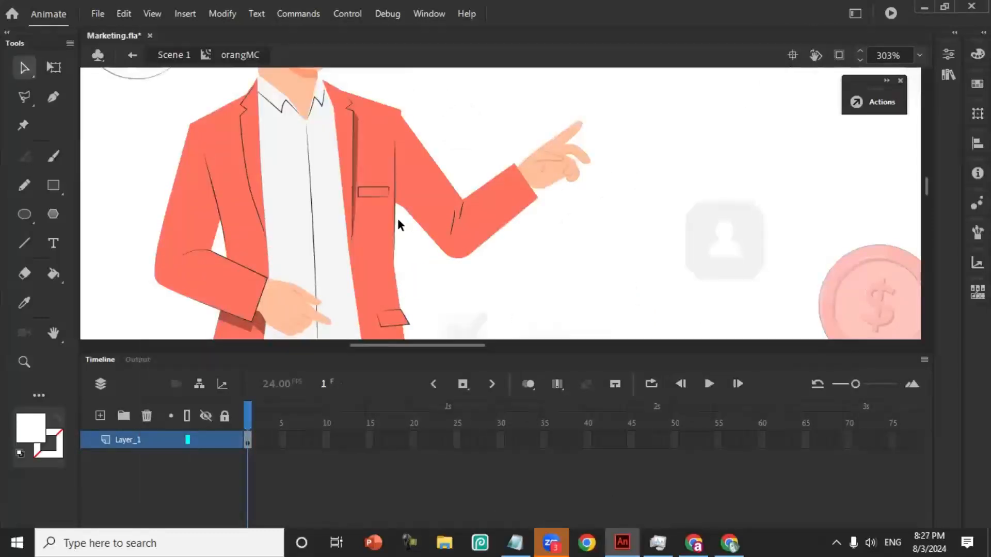
- Return to Scene 1 and move the meter above the coins, beside the man's head
key(ctrl+2)
double_click(600, 124)
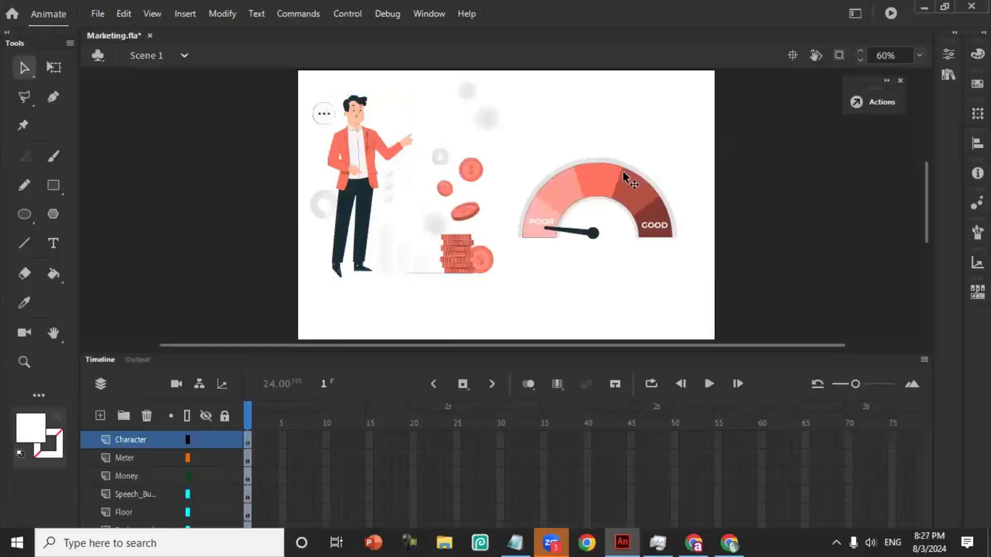
click(613, 189)
drag(613, 189, 413, 98)
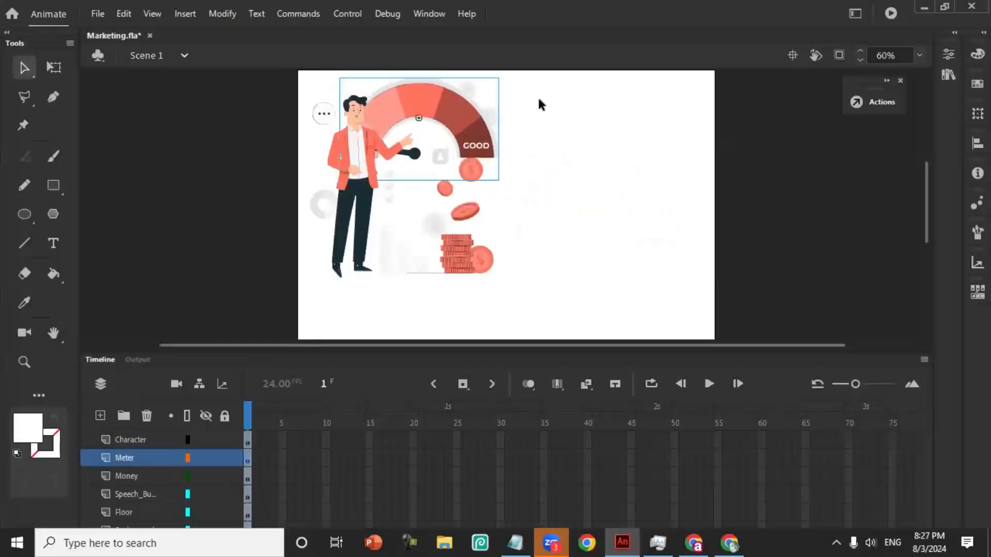
- Scale the meter down proportionally, place it just above the man's pointing hand, and test the movie
click(54, 67)
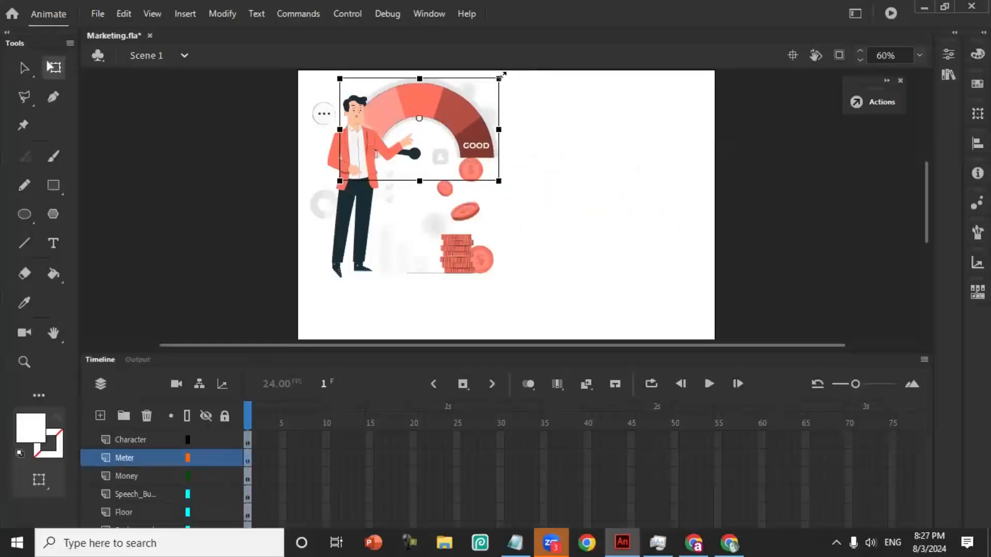
drag(501, 76, 480, 88)
drag(447, 124, 452, 119)
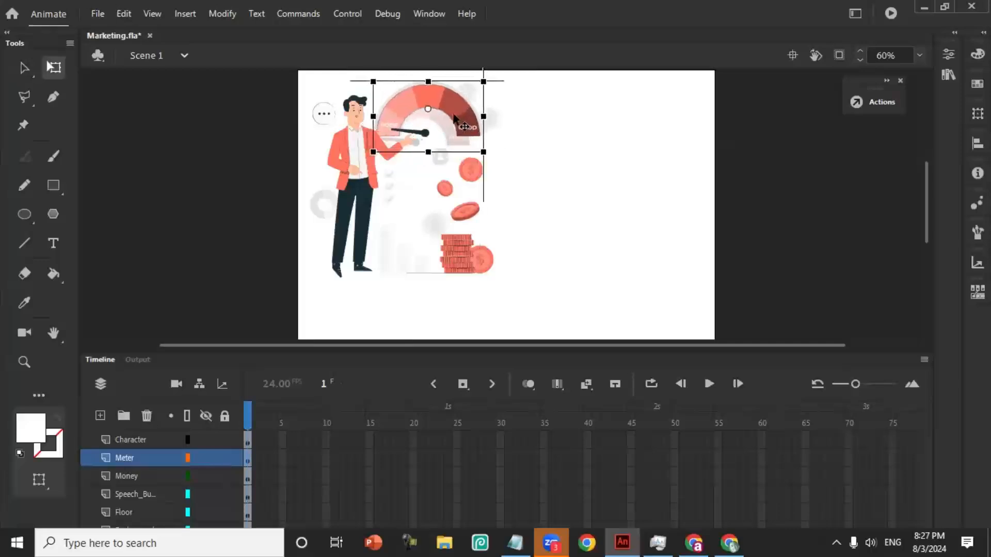
click(604, 132)
key(ctrl+Return)
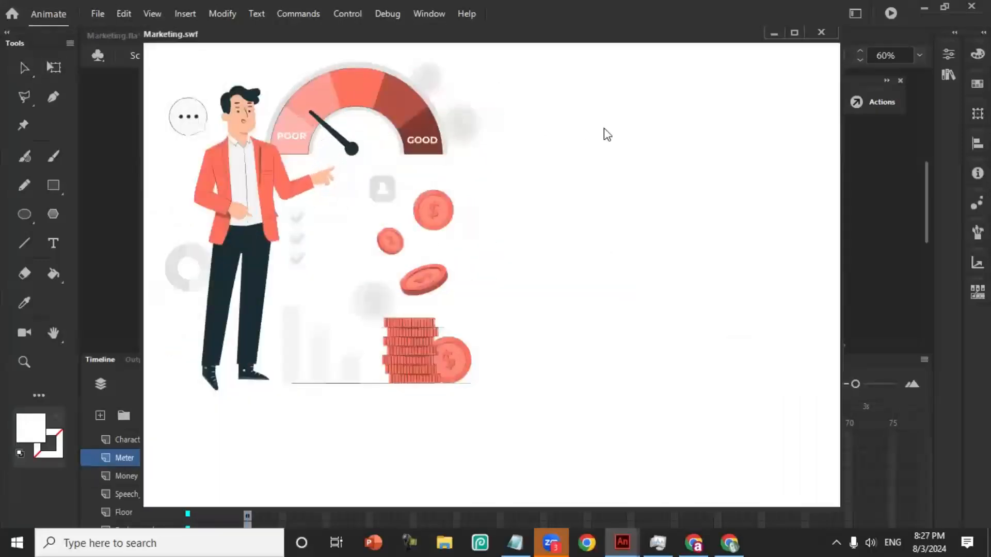
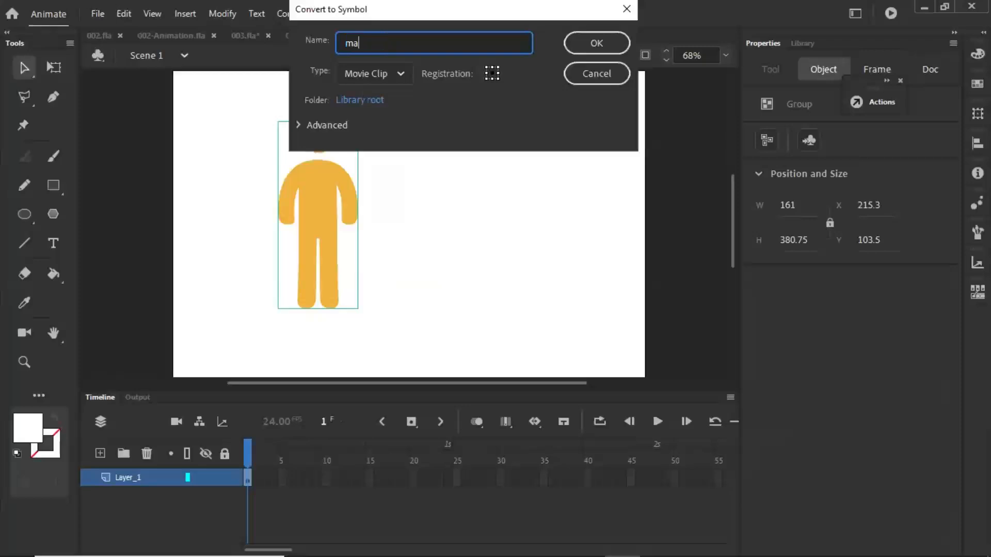
- Convert the grouped man figure to a movie clip symbol named manMC and open it for editing
text(nMC)
click(610, 45)
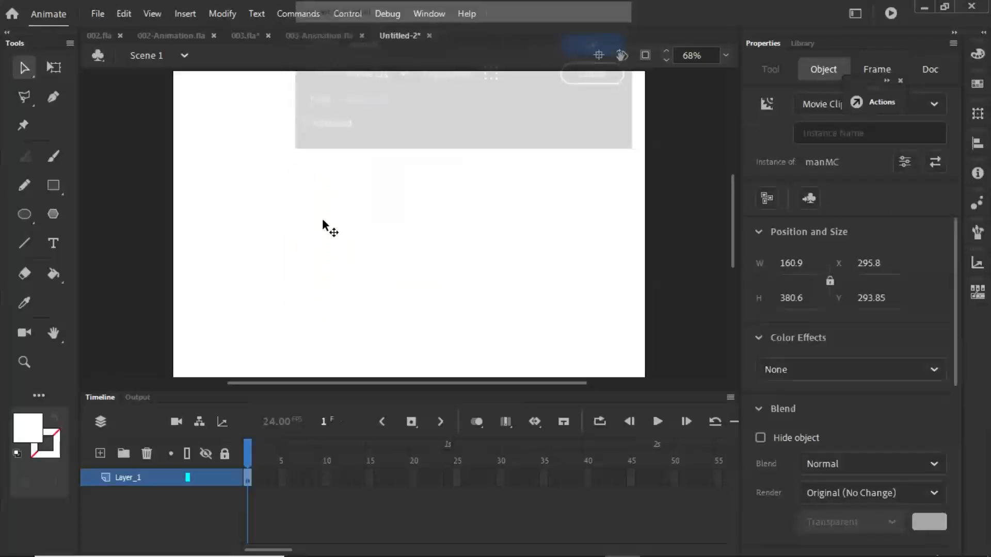
double_click(328, 256)
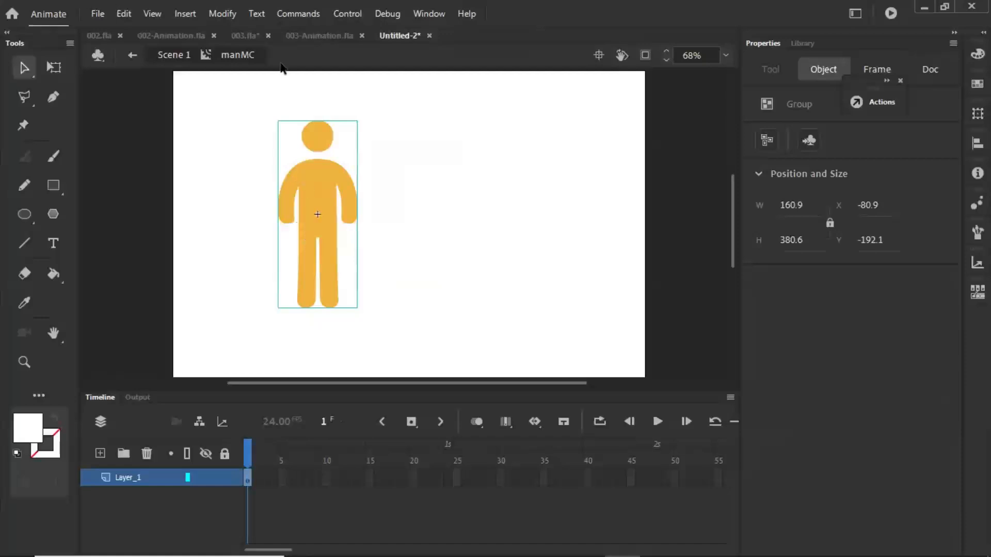
- Break the man figure apart twice, first from its group and again from its drawing objects, into plain shapes
key(alt+m)
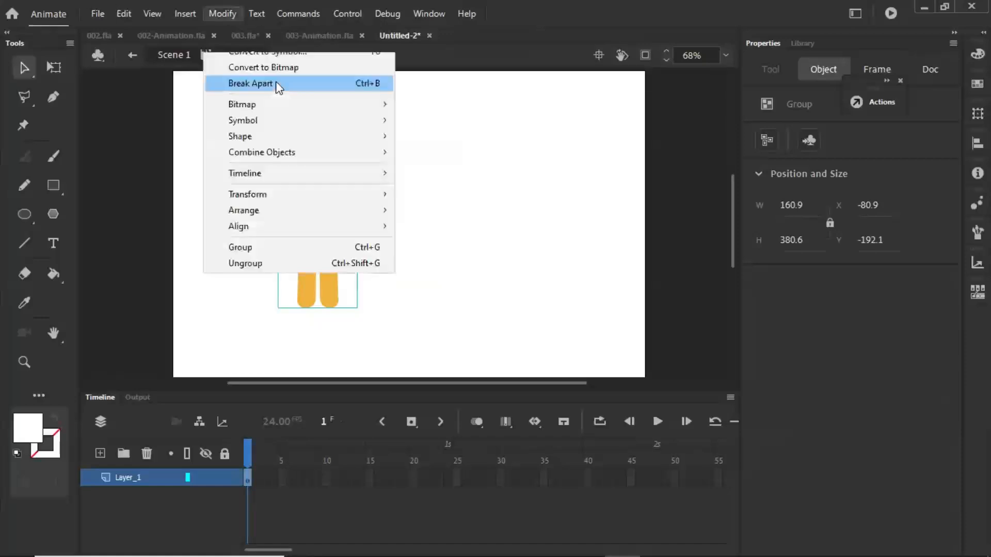
click(299, 84)
click(417, 174)
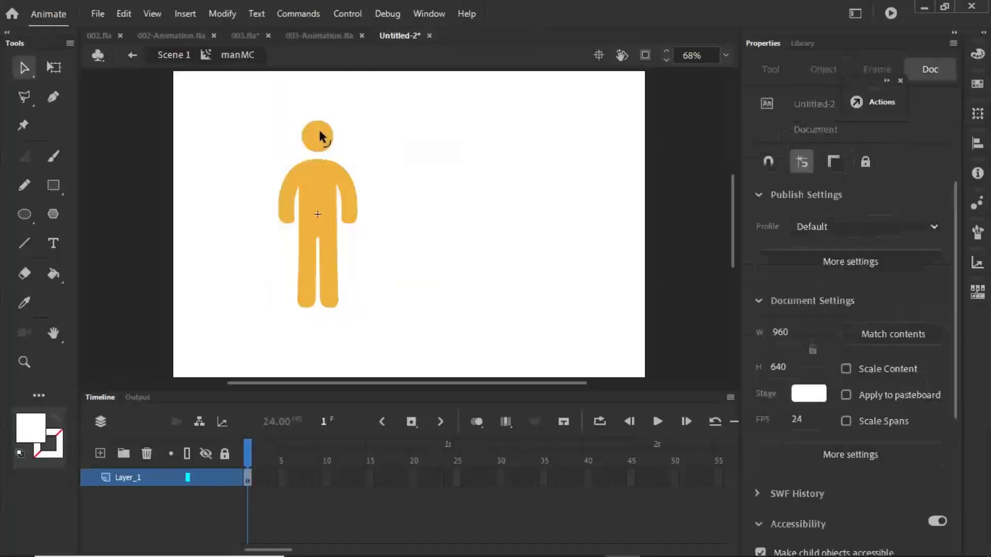
click(320, 132)
click(317, 171)
key(ctrl+a)
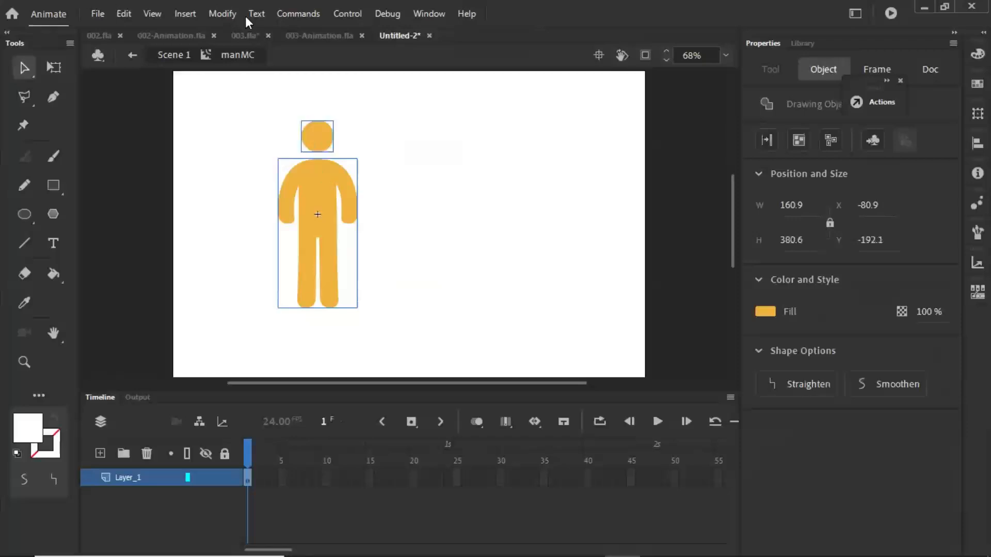
click(227, 15)
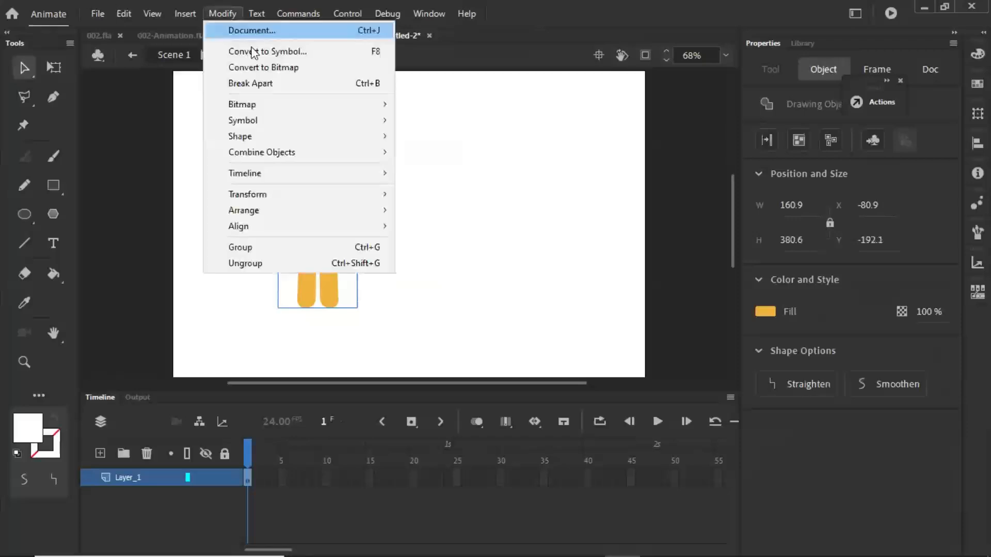
click(268, 88)
click(249, 273)
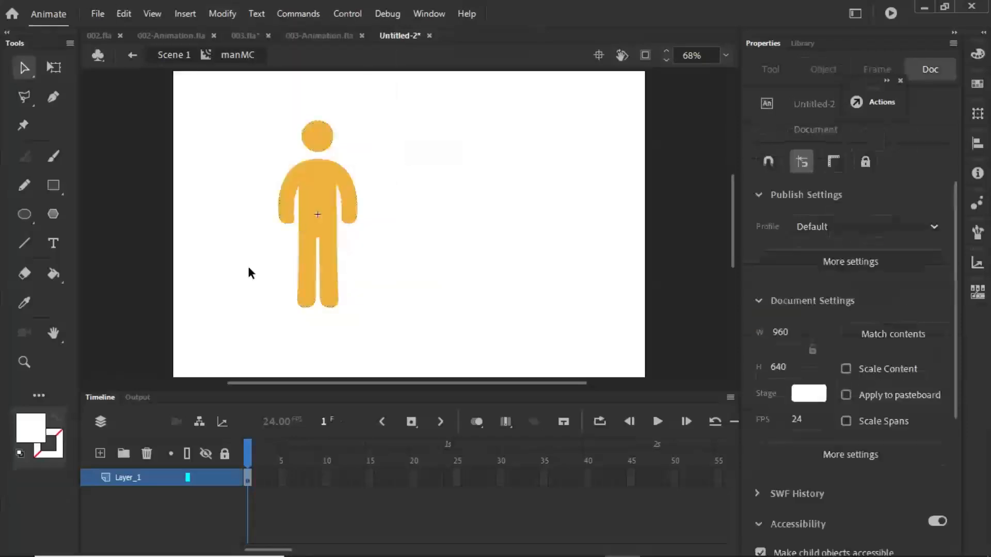
- Rename Layer_1 inside manMC to man
double_click(134, 473)
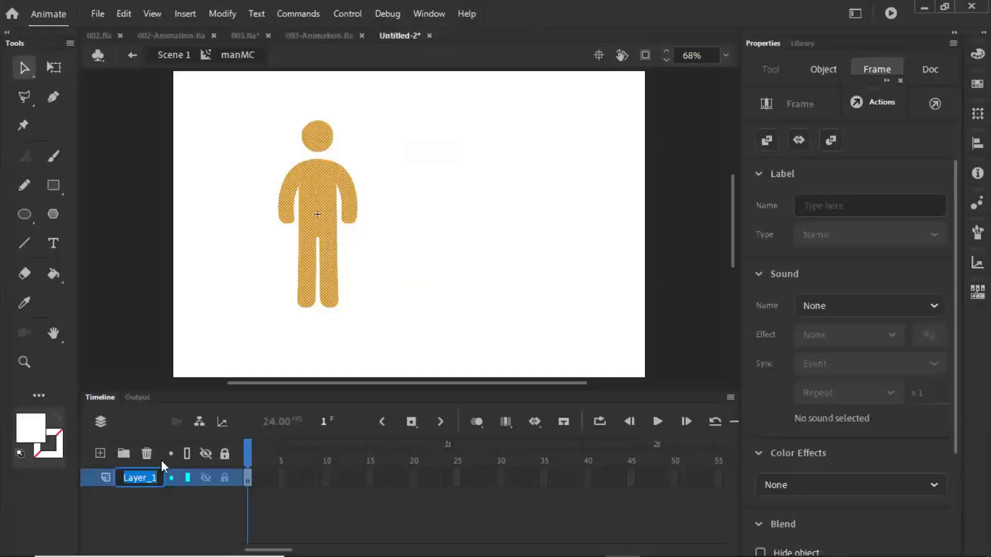
text(man)
key(Return)
click(168, 512)
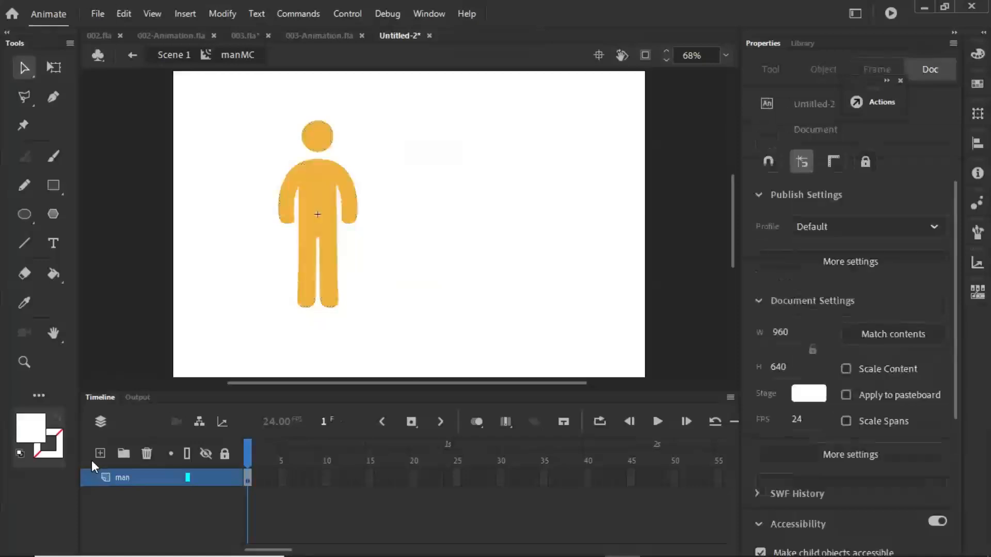
- Add a new layer named animasi and place it beneath the man layer
click(100, 453)
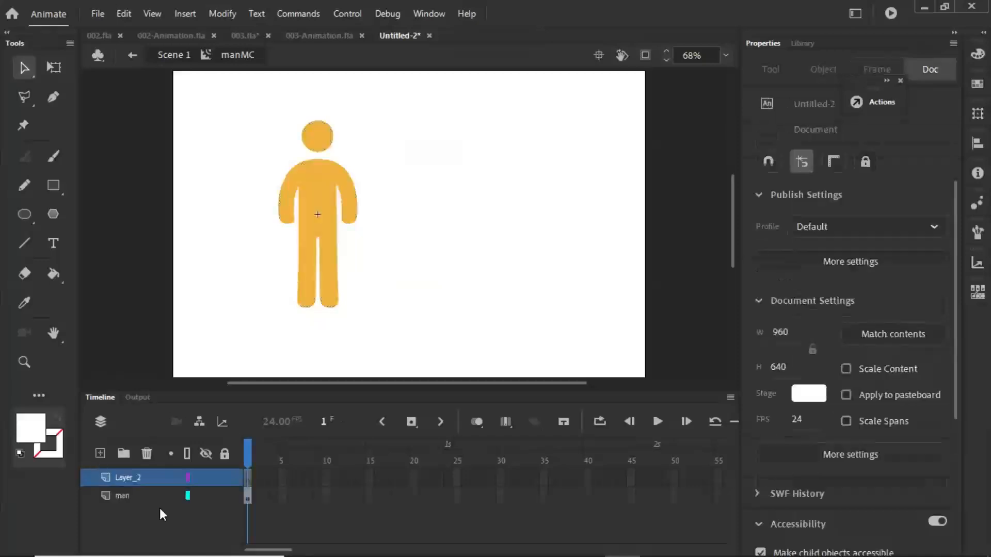
double_click(131, 478)
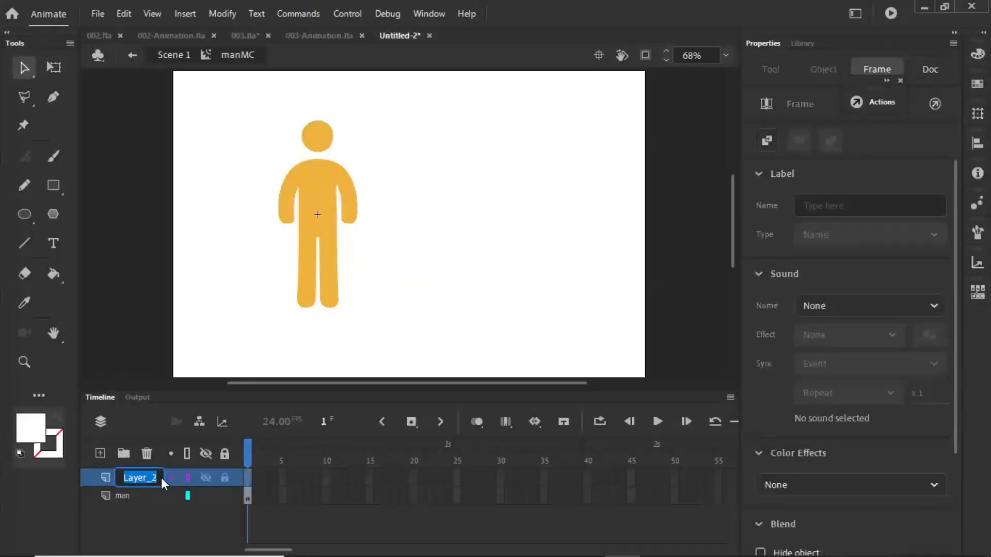
text(animasi)
click(252, 286)
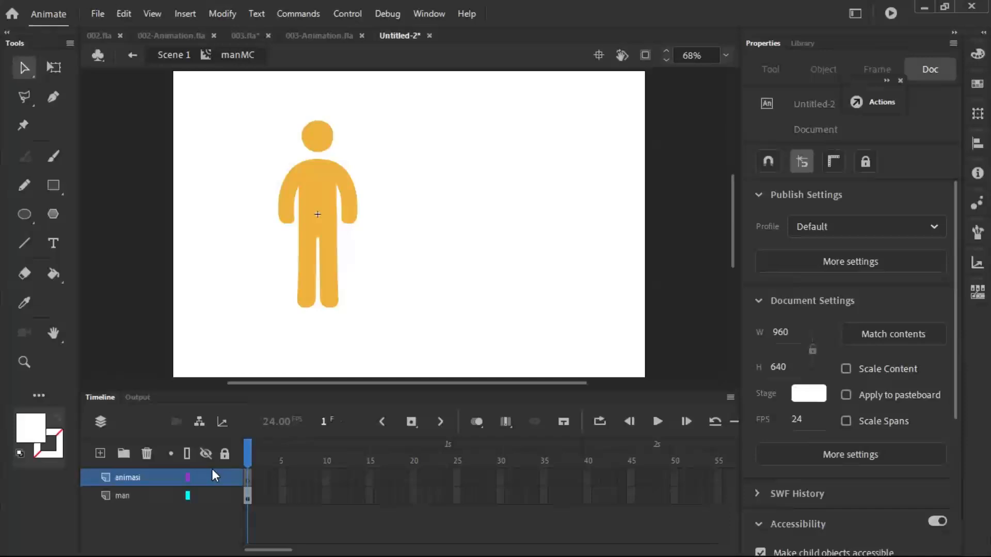
drag(129, 476, 128, 506)
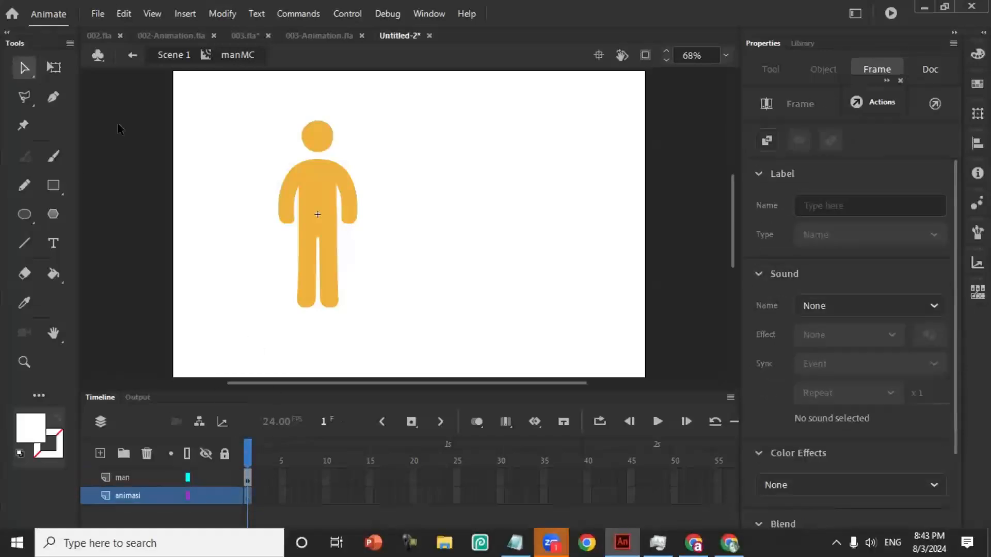
- Draw a red rectangle without stroke, about 265 by 43 px, below the man's feet on the animasi layer
key(r)
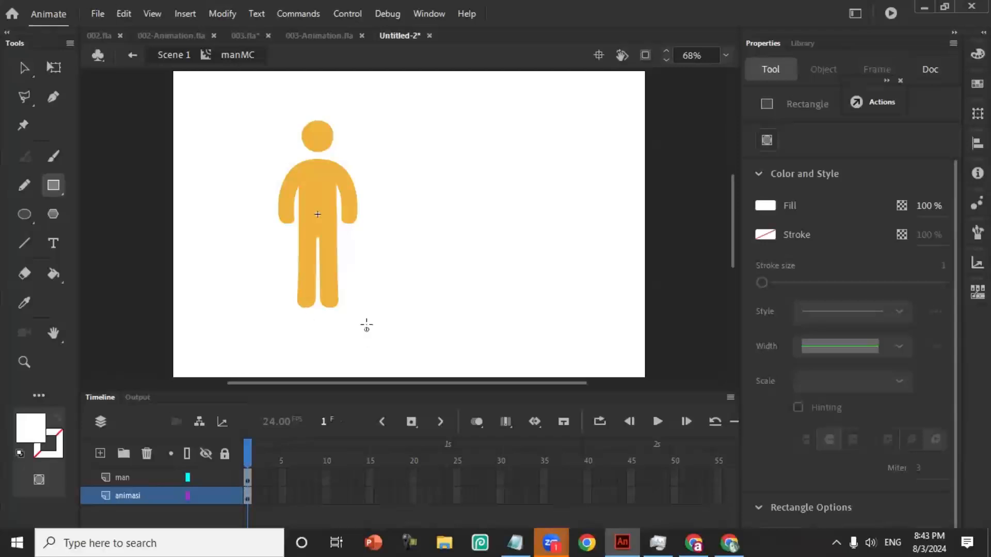
click(765, 205)
click(541, 298)
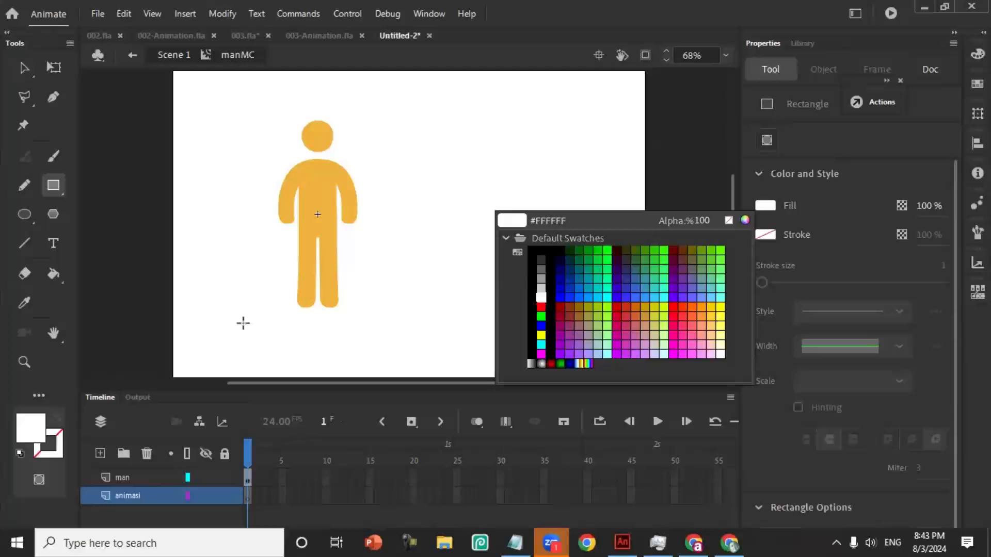
click(270, 312)
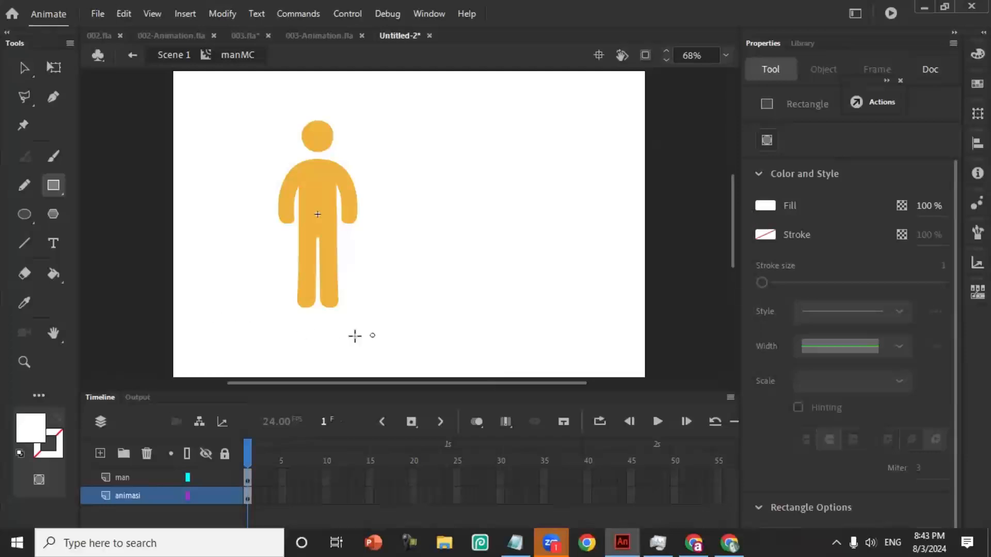
click(41, 428)
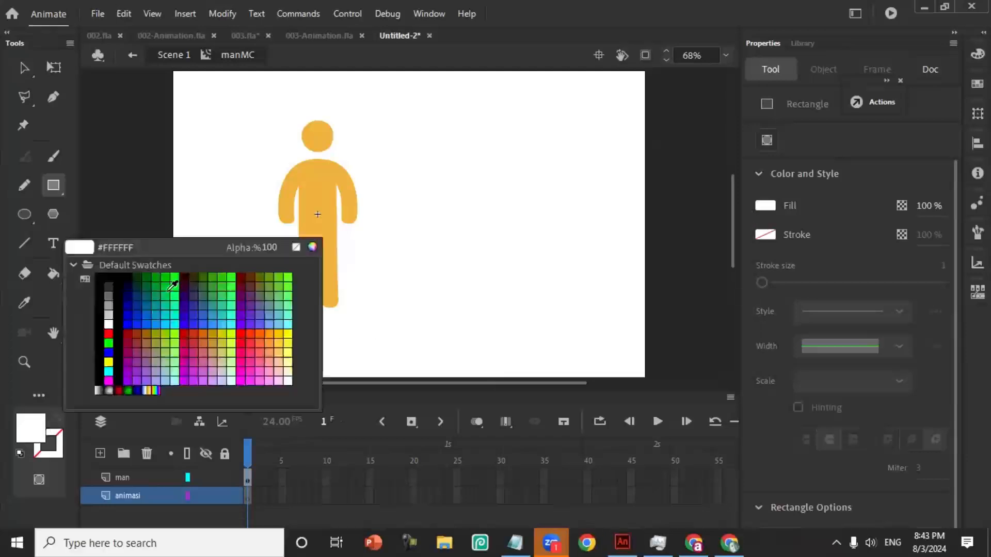
click(110, 333)
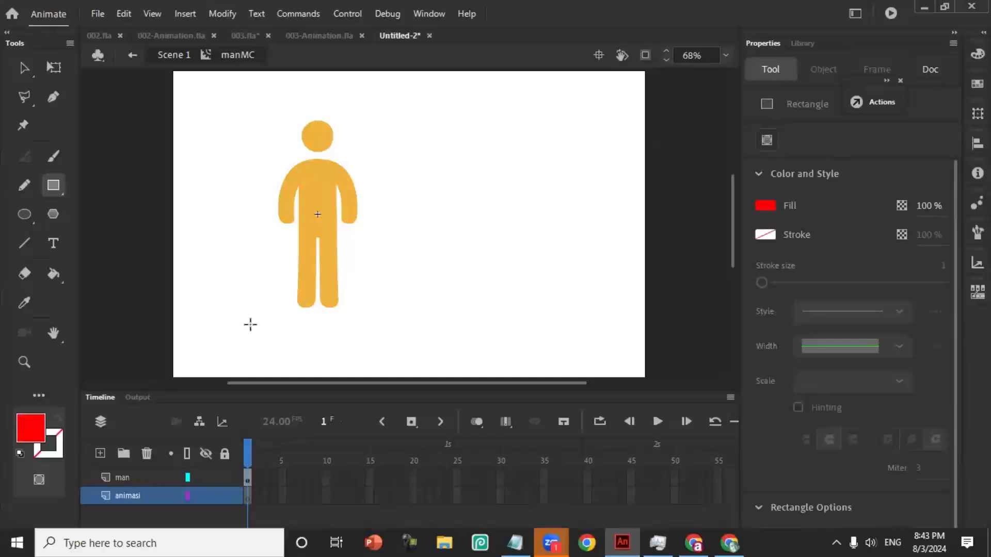
drag(247, 326, 377, 347)
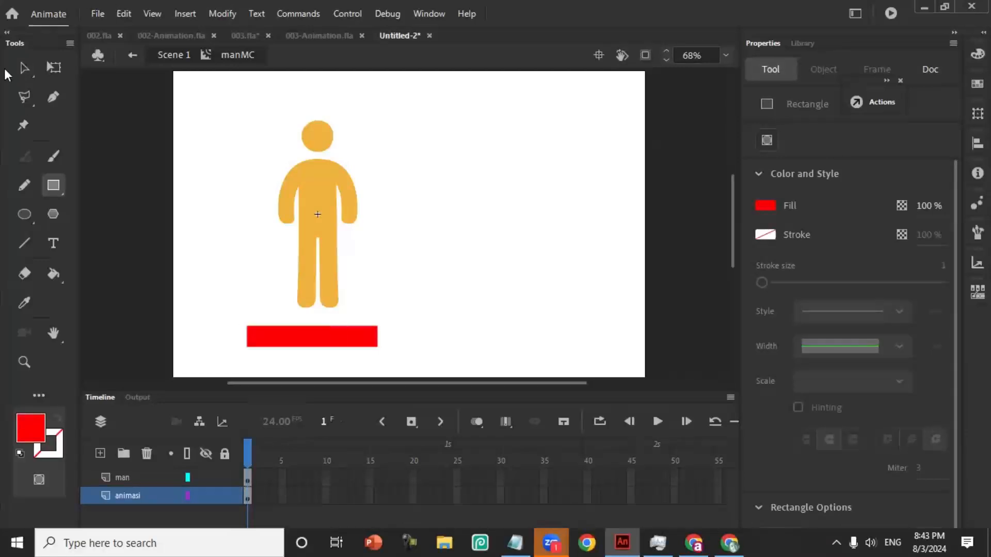
- Move the red rectangle slightly up and right, centred closely beneath the man's feet
click(24, 67)
click(337, 341)
drag(303, 341, 325, 336)
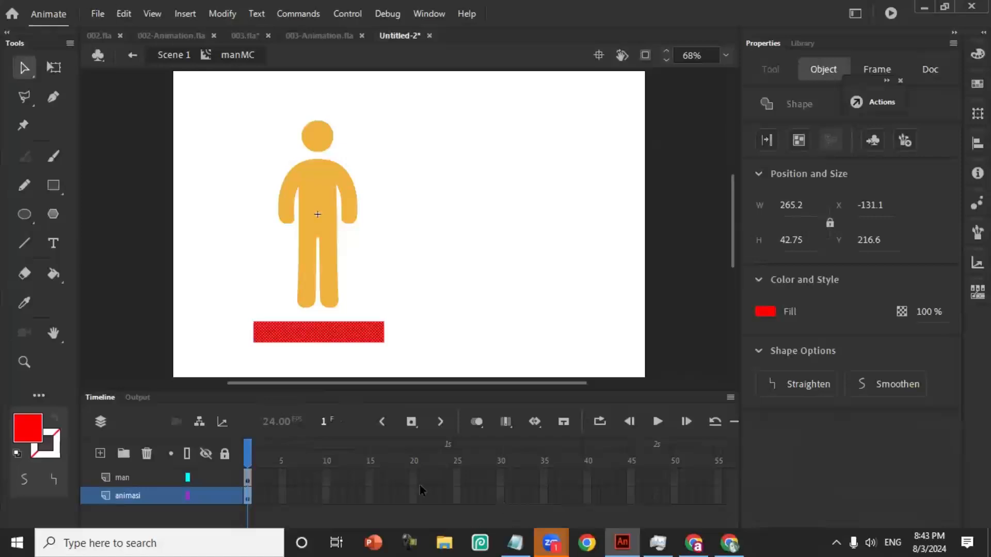
click(126, 481)
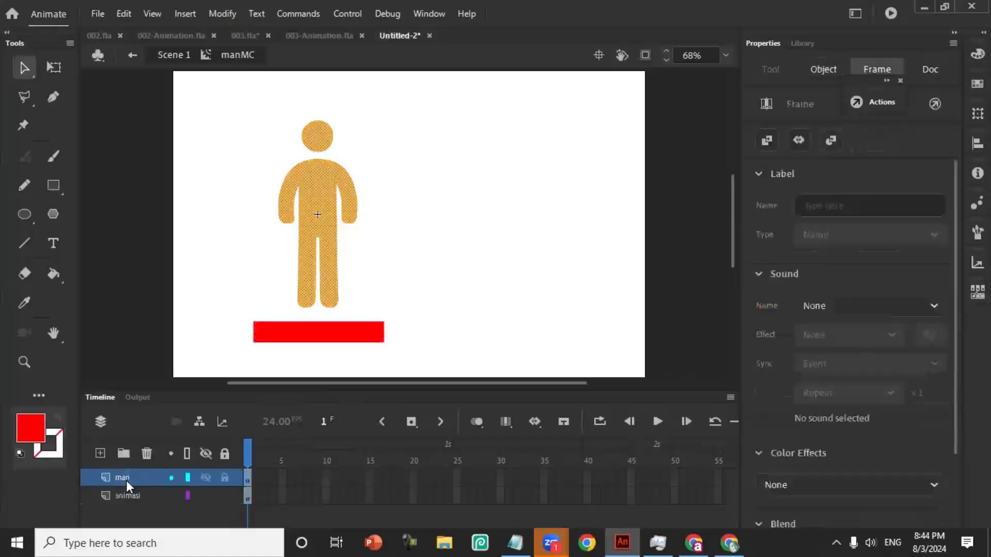
click(135, 497)
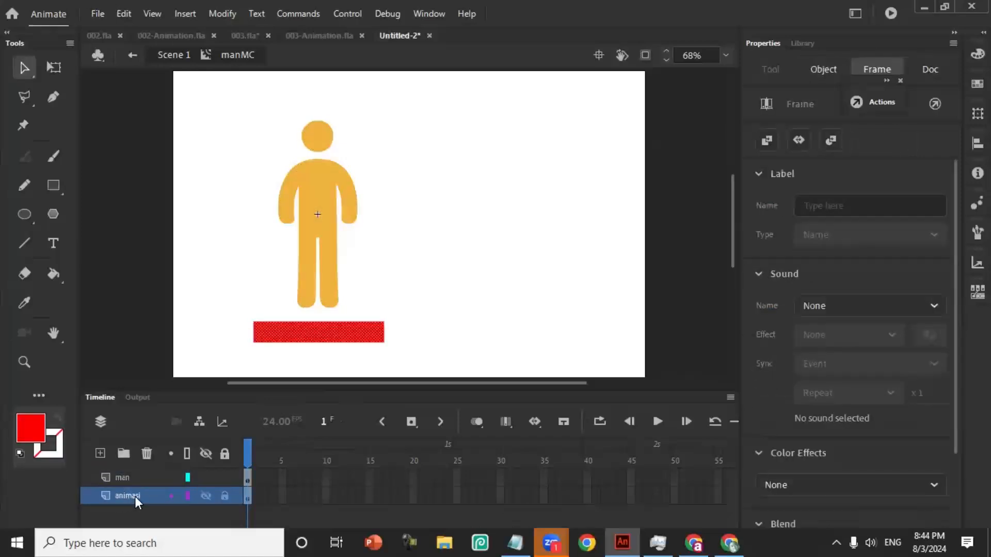
click(335, 170)
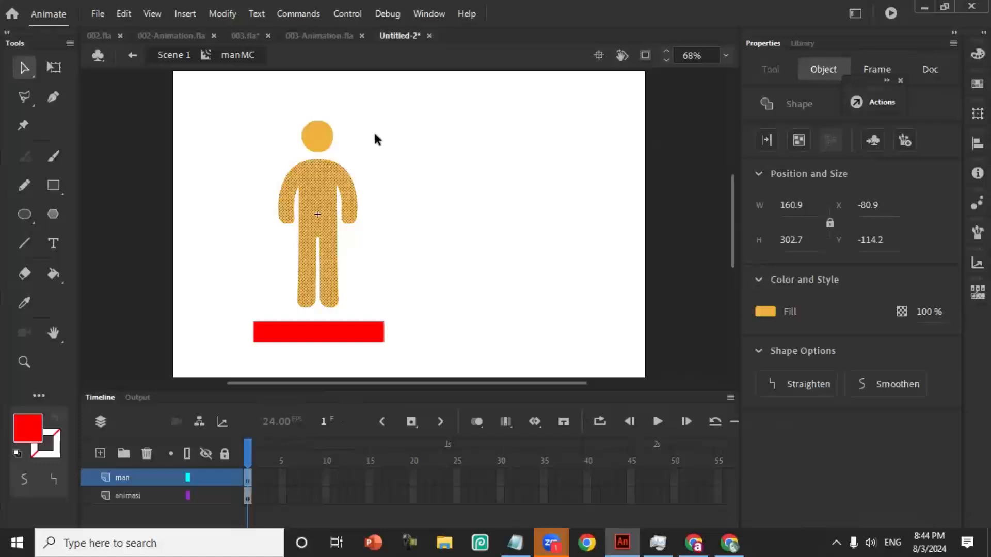
click(374, 136)
- Select the man's head and body, add a new layer above, and paste a copy in place there
click(323, 136)
shift+click(327, 199)
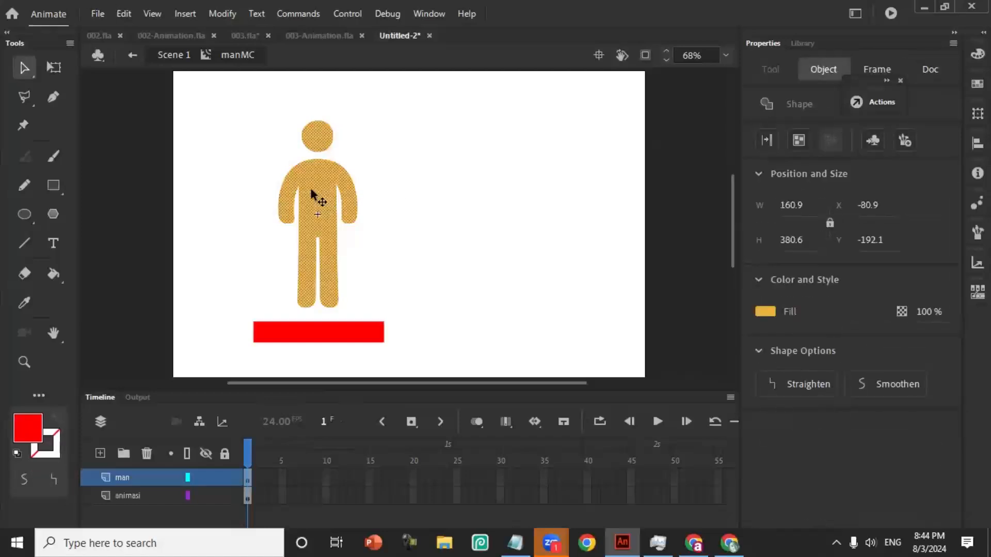
click(100, 454)
click(310, 299)
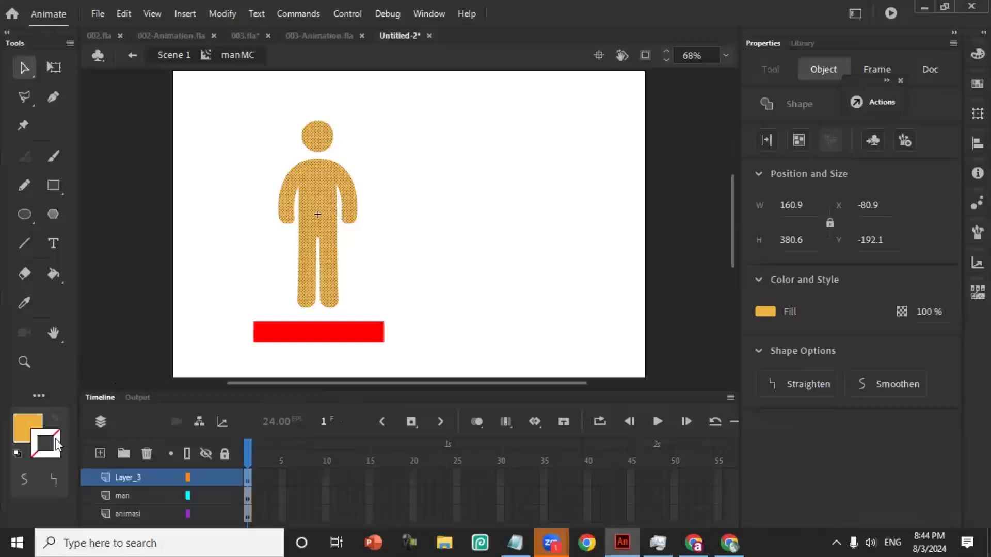
- Try to give the copied man figure a black stroke and no fill
click(58, 439)
click(57, 440)
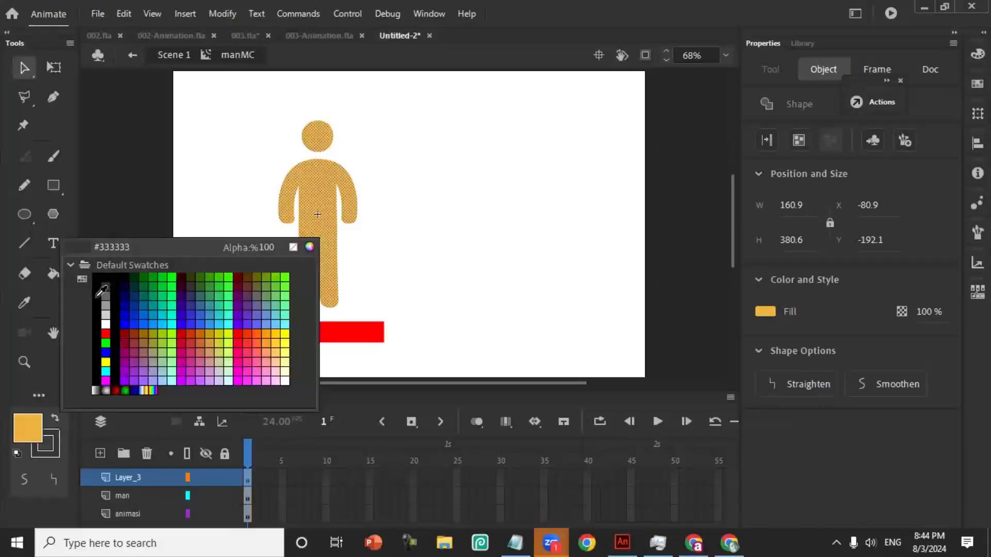
click(98, 289)
click(27, 426)
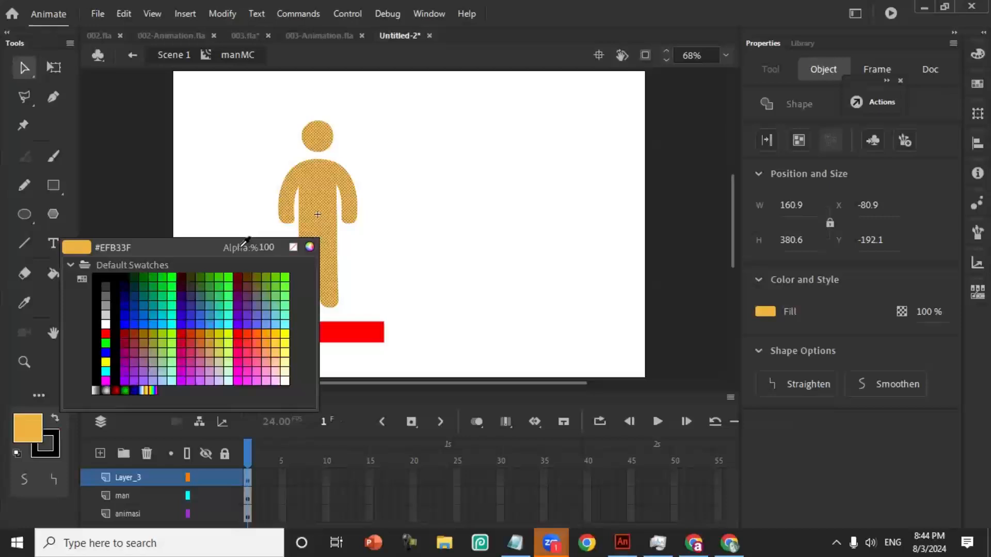
click(292, 248)
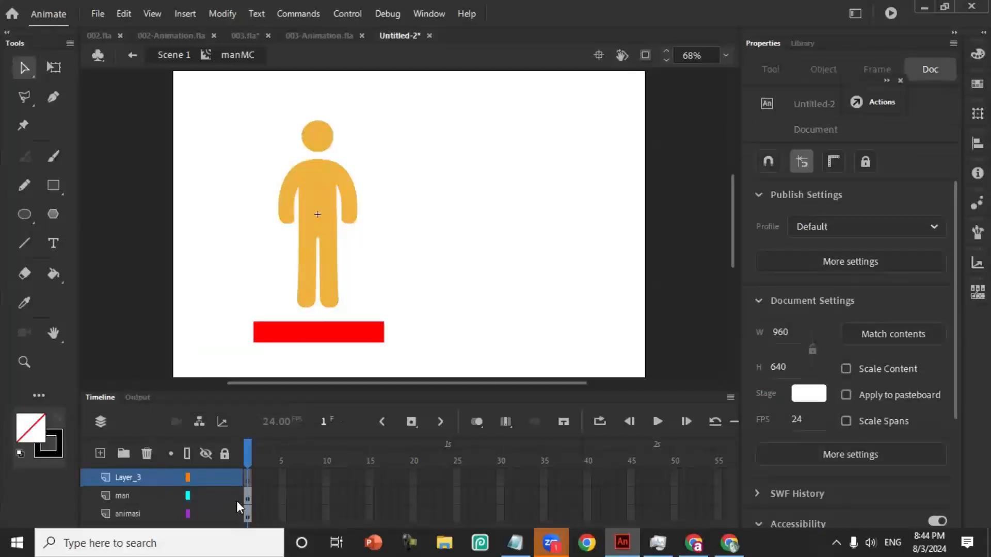
- Duplicate the man layer's first frame onto the empty layer above it
click(248, 495)
click(389, 226)
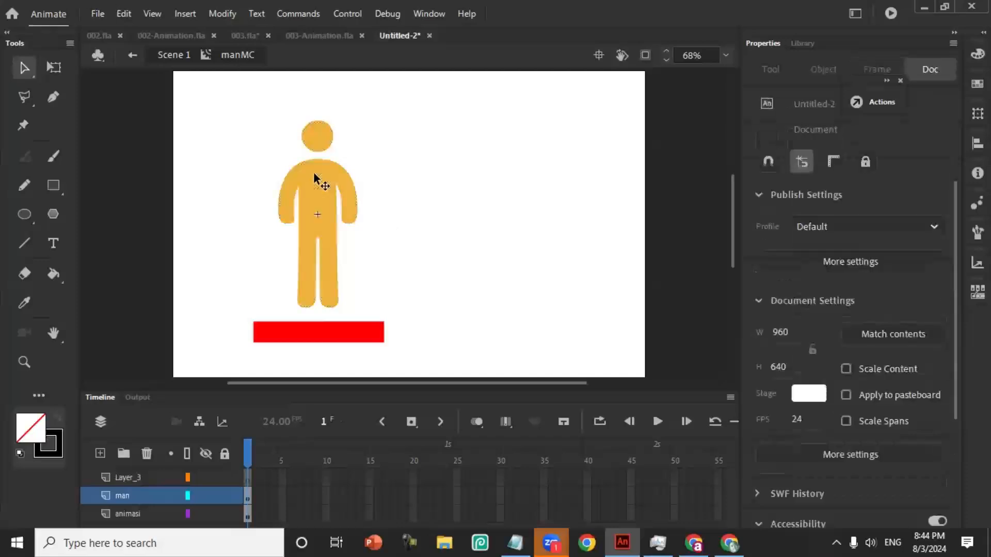
click(323, 146)
shift+click(322, 144)
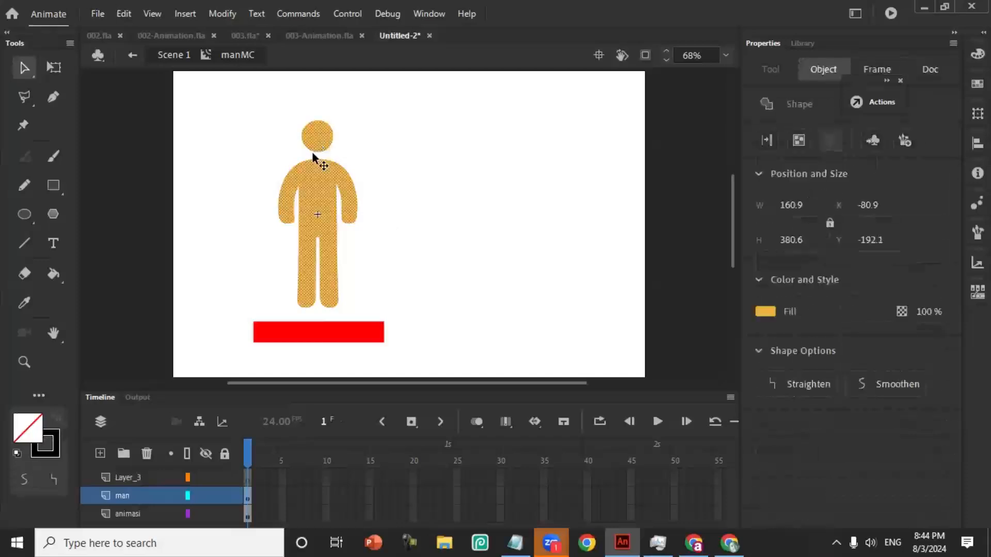
click(247, 499)
drag(247, 498, 248, 480)
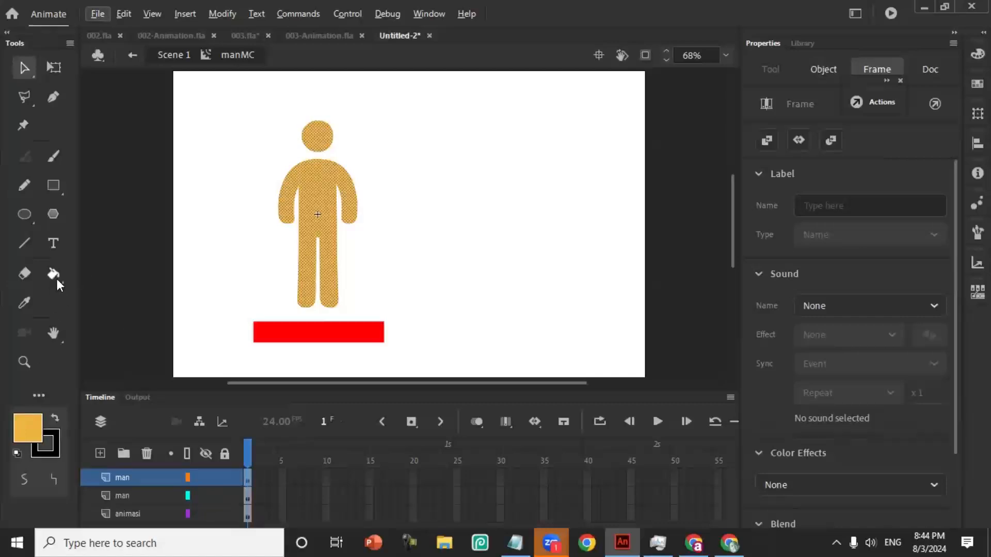
- Try to apply the Paint Bucket to the man figure's shoulder on the topmost layer and deselect the figure
click(41, 396)
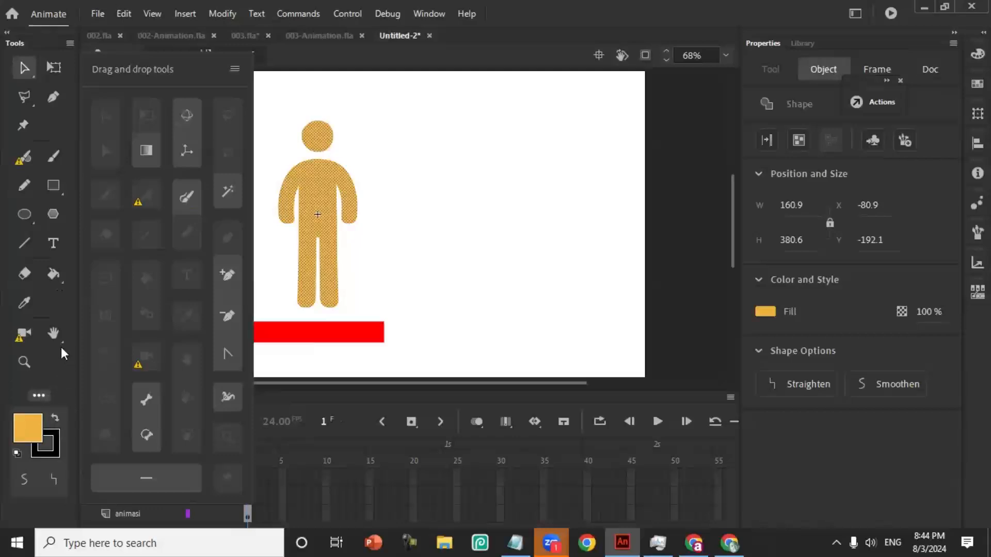
click(52, 275)
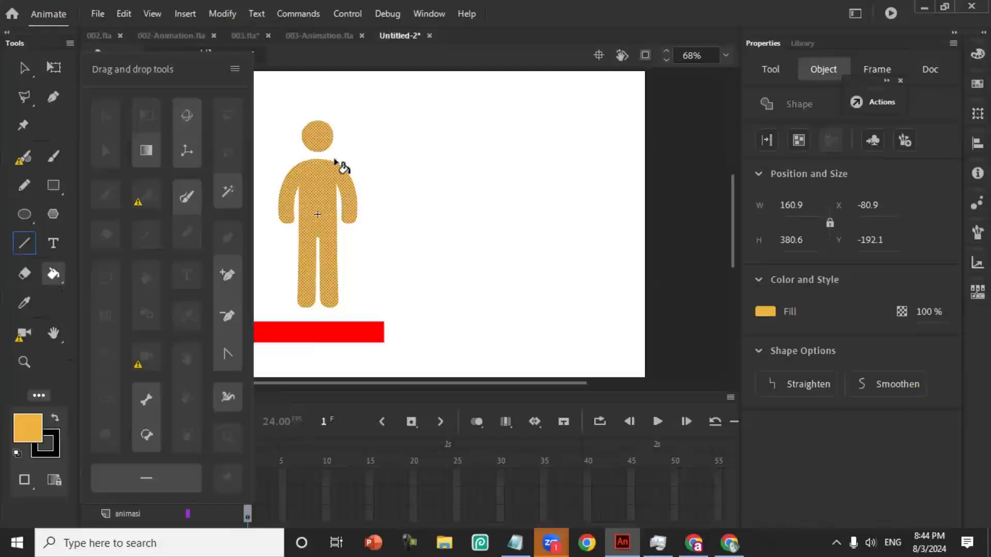
click(335, 161)
click(24, 68)
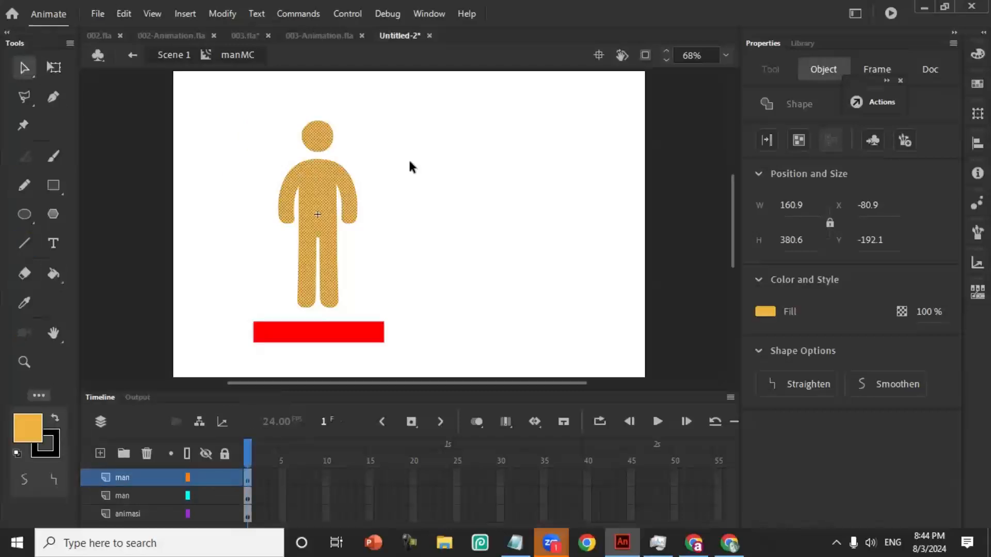
click(188, 380)
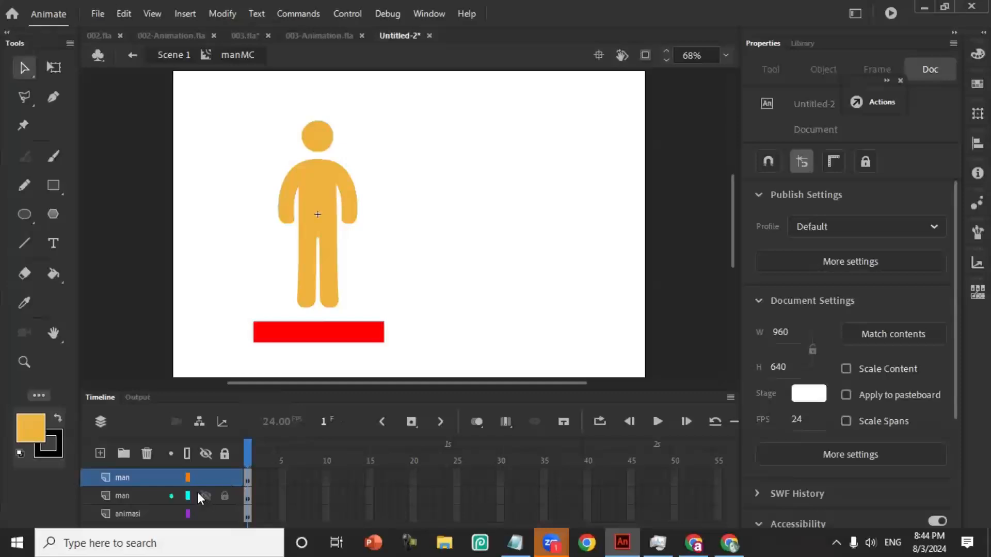
- Create a classic tween on the red rectangle in the animasi layer with an ending keyframe at frame 24
click(303, 329)
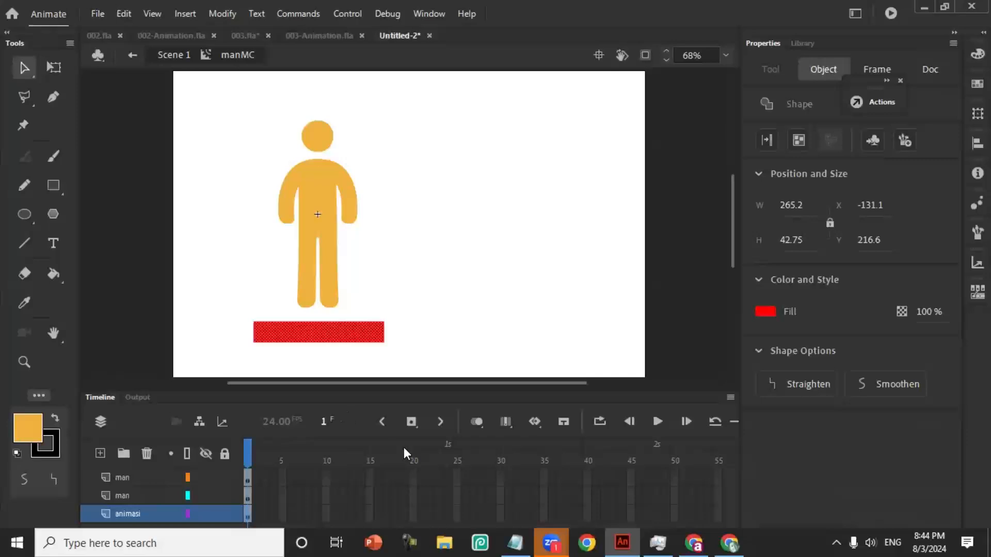
click(540, 425)
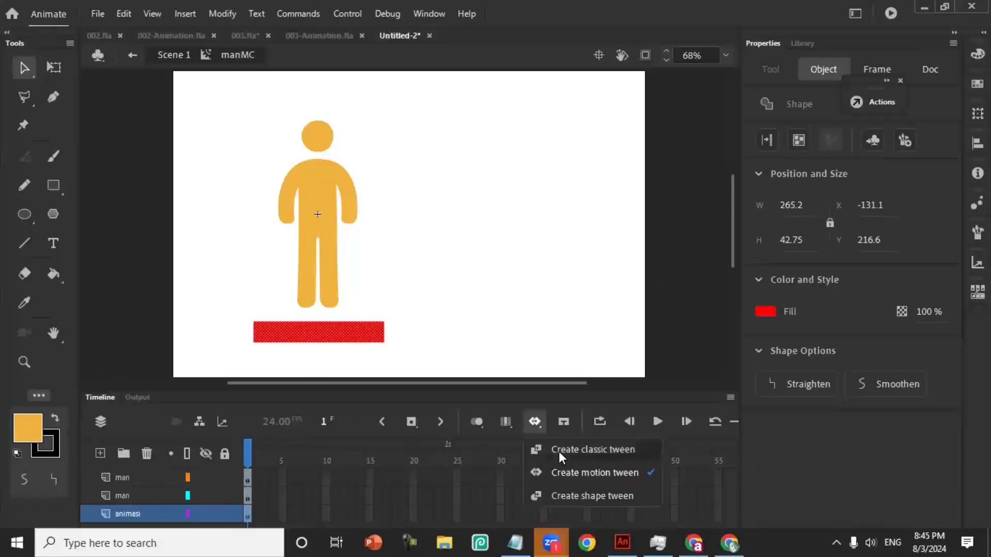
click(559, 450)
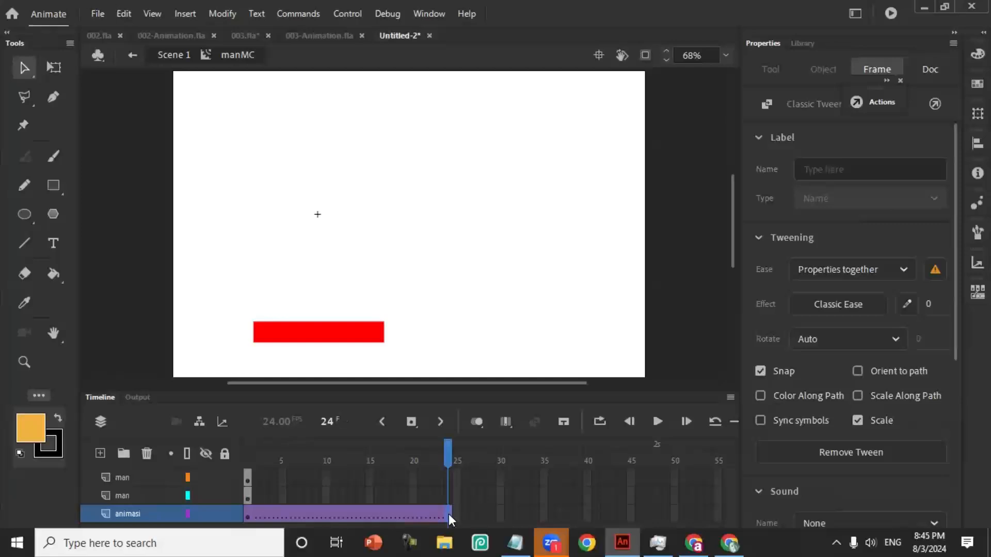
click(415, 417)
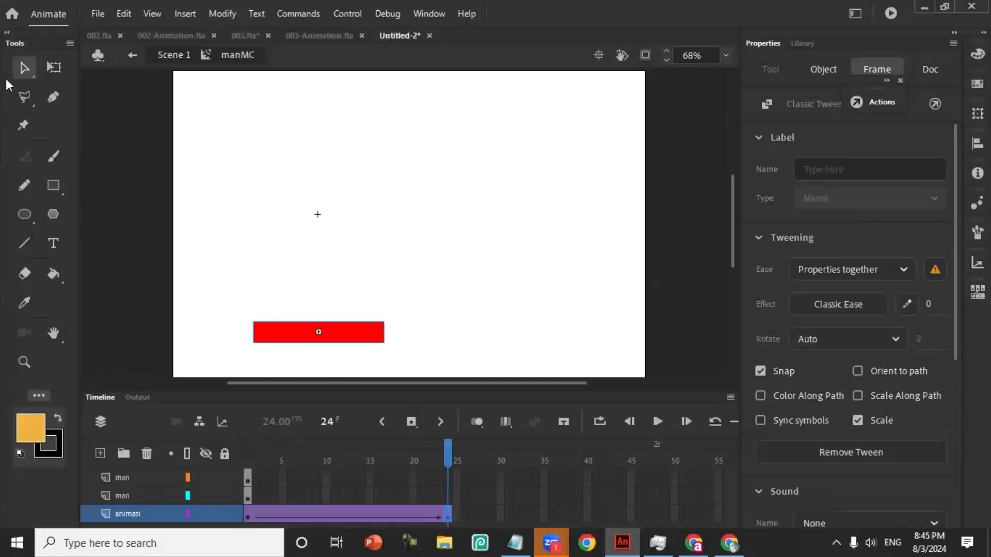
- Move the red rectangle's transformation point to its bottom edge and stretch it upward at frame 24 to about 511 px tall
click(56, 67)
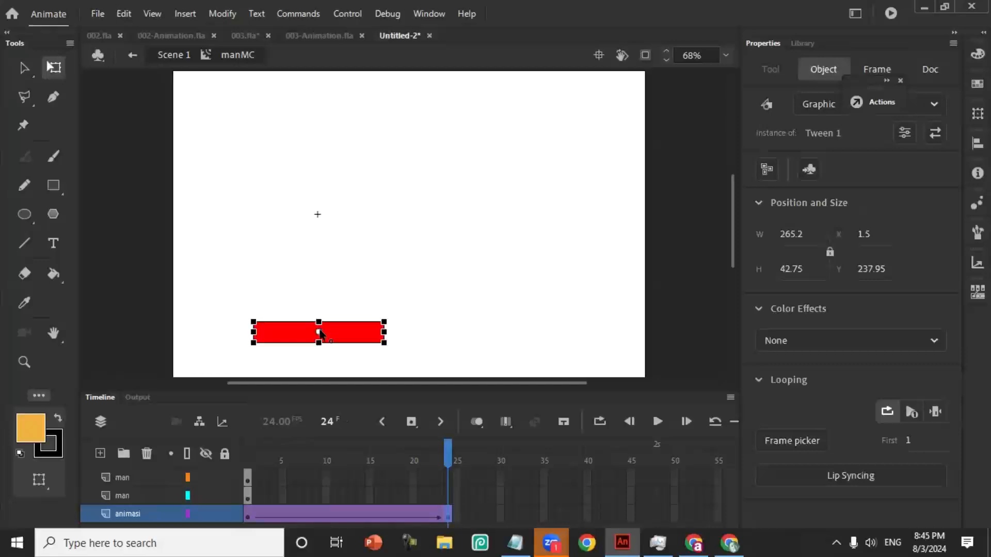
click(249, 518)
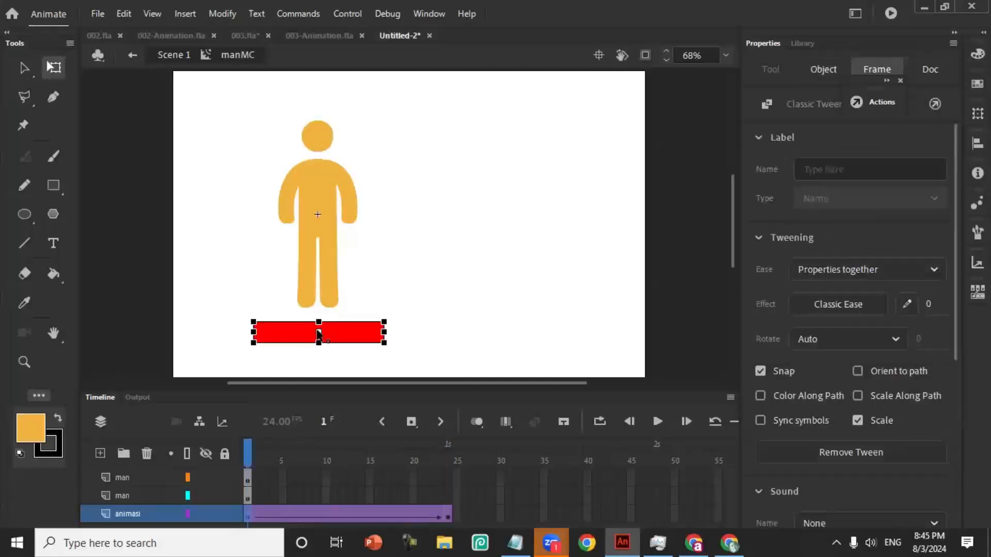
click(320, 347)
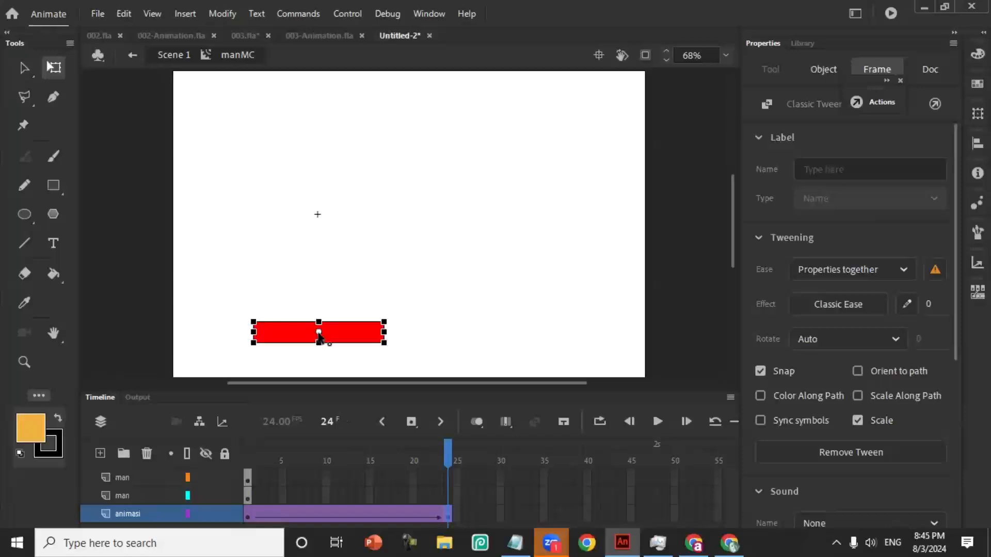
drag(319, 333, 322, 215)
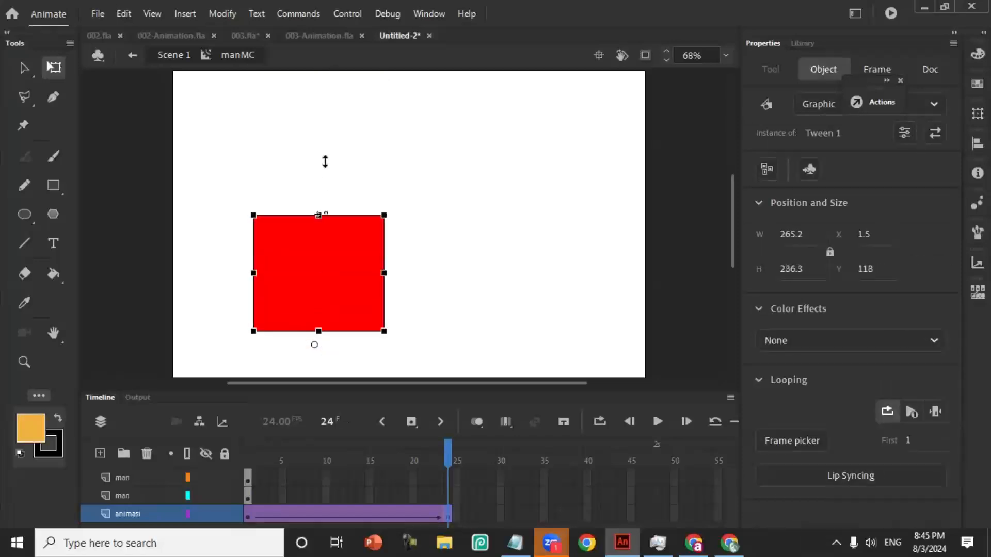
drag(325, 162, 323, 154)
key(ctrl+z)
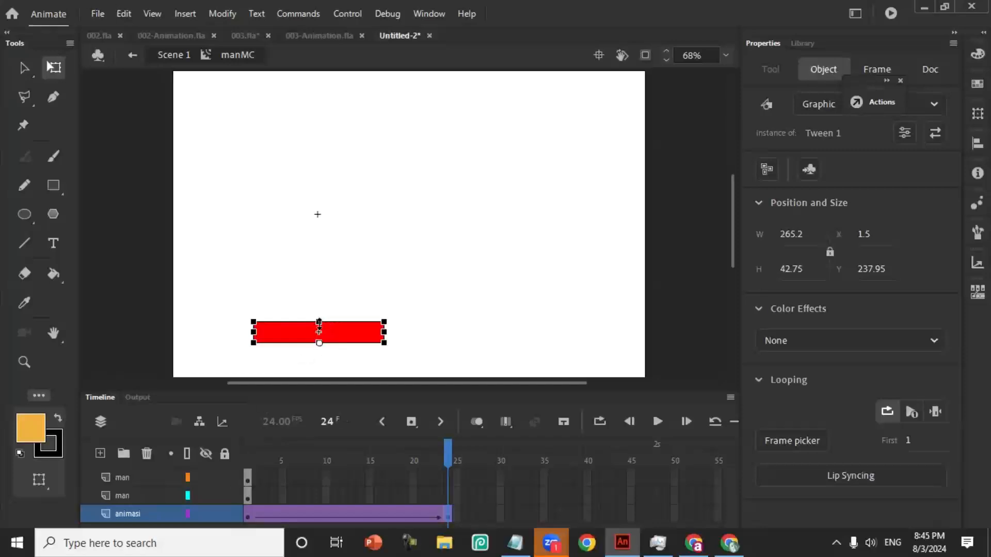
drag(319, 325, 345, 91)
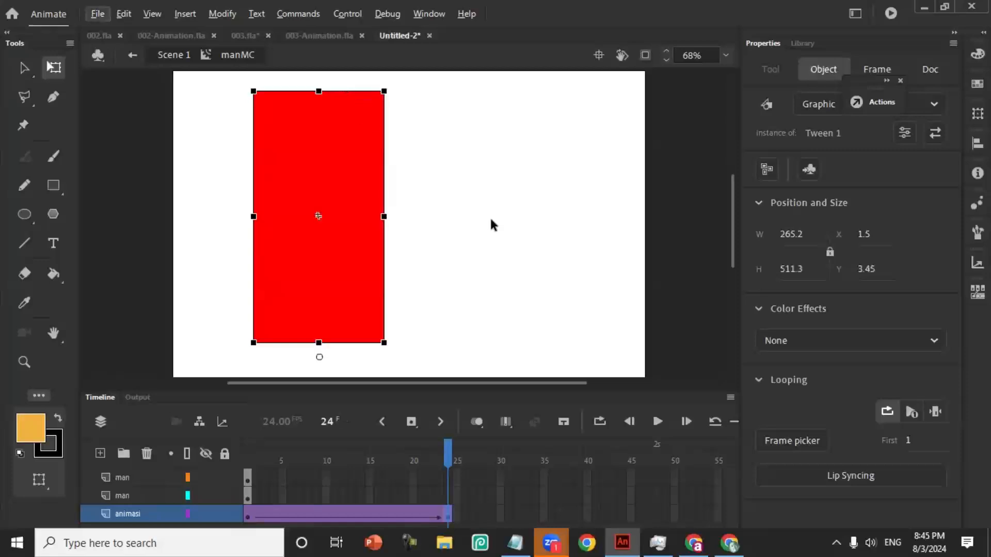
- Extend the man layer directly above animasi to frame 24 and preview the rectangle rising behind the figure
right_click(447, 489)
click(498, 135)
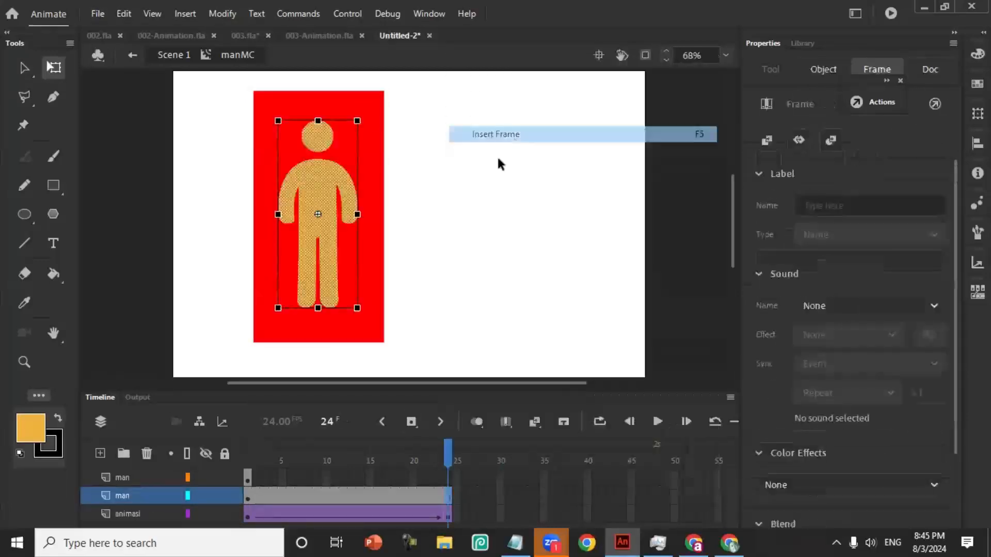
key(Return)
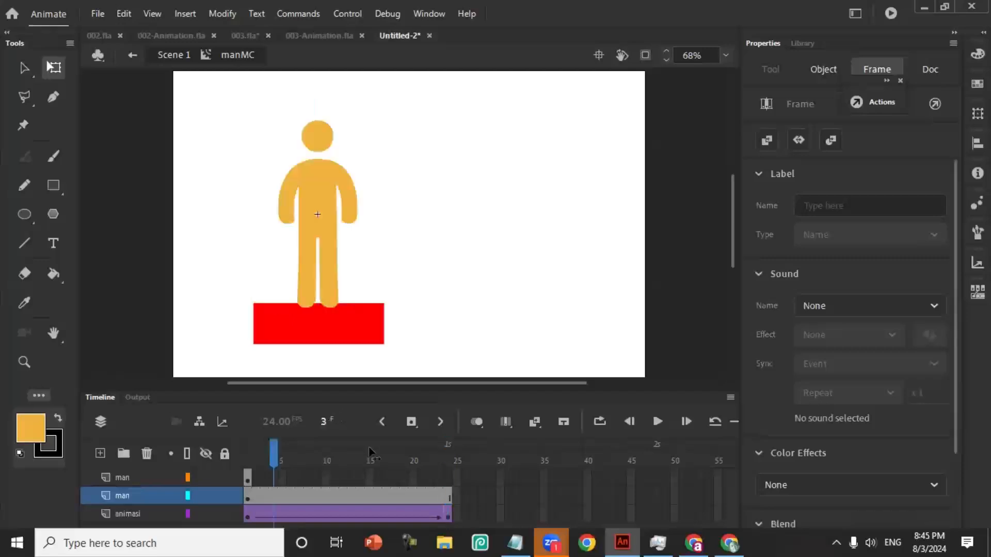
drag(315, 446, 357, 450)
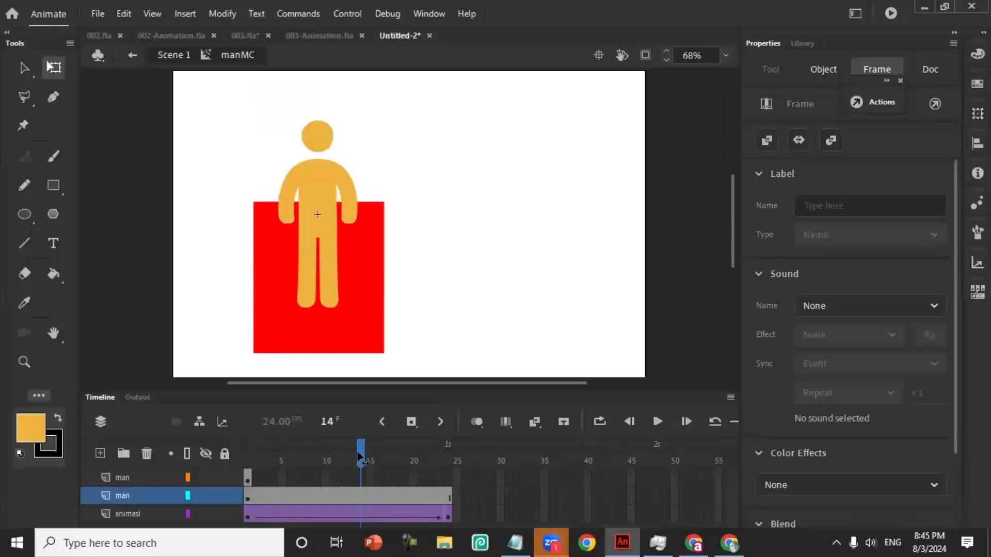
- Lower the red rectangle's top edge at frame 24 to the man's shoulders, making it about 342 px tall
click(388, 252)
click(448, 517)
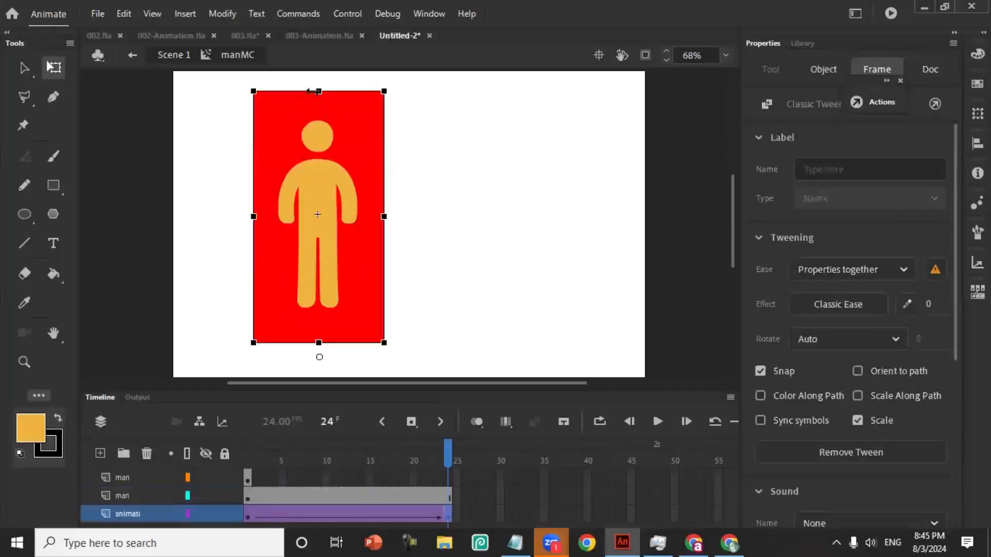
drag(318, 90, 319, 180)
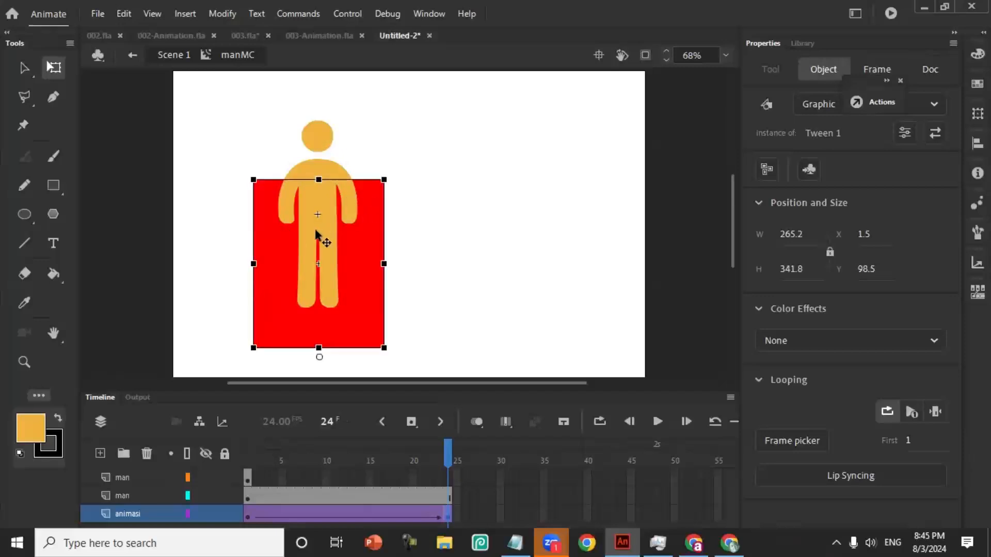
- Turn the man layer directly above animasi into a mask and scrub back through the frames to check it
click(125, 495)
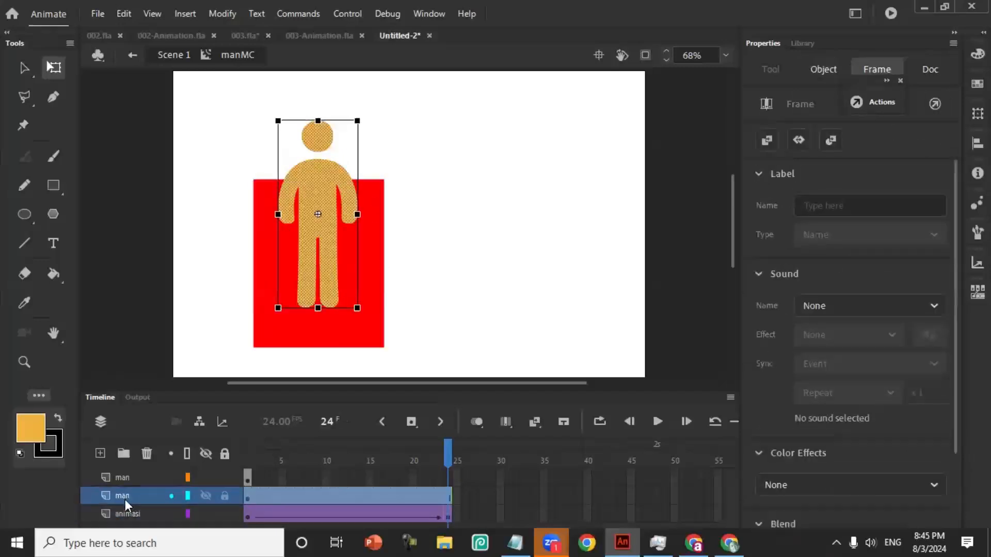
right_click(125, 499)
click(191, 345)
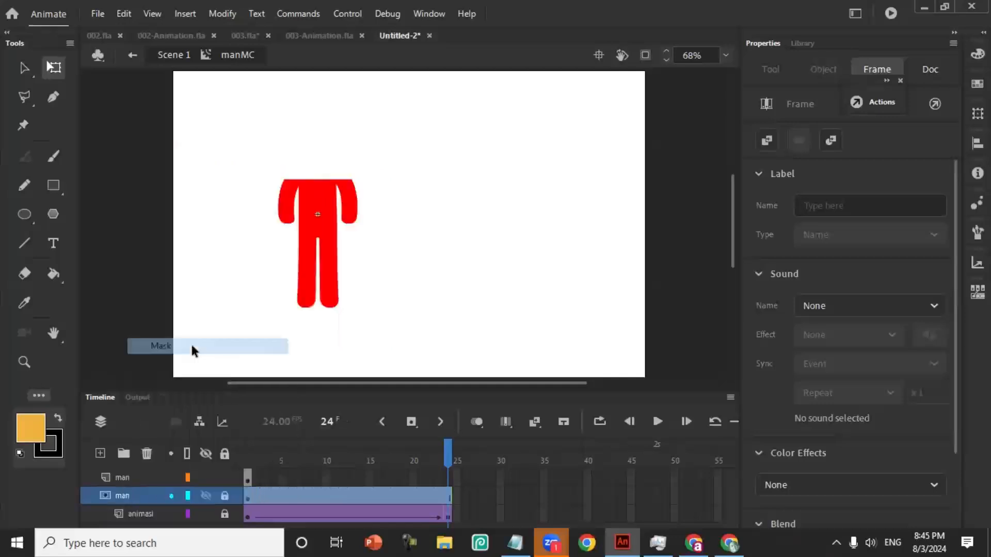
drag(448, 457, 335, 472)
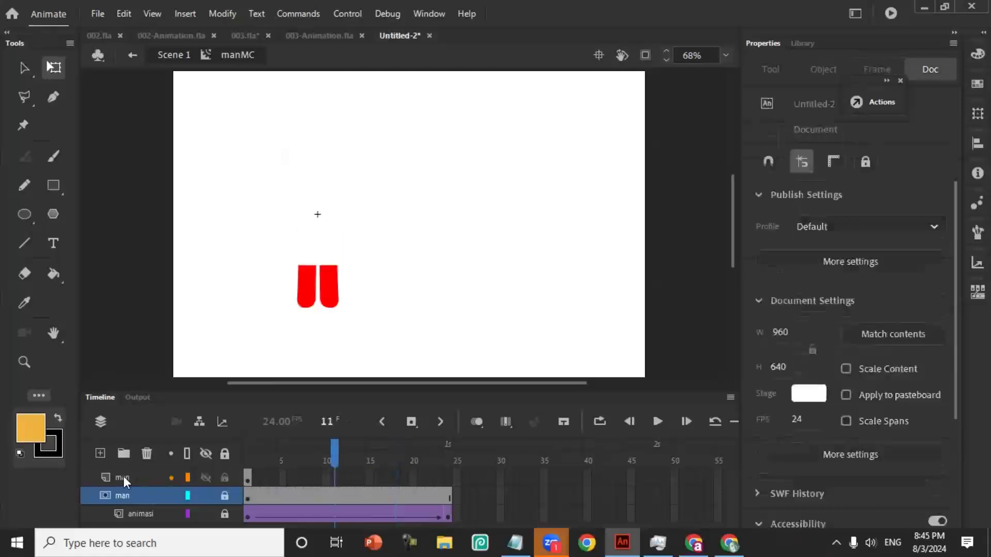
- Move the topmost man layer below the masked animasi layer and extend its frames to frame 24
click(123, 476)
drag(181, 391, 177, 355)
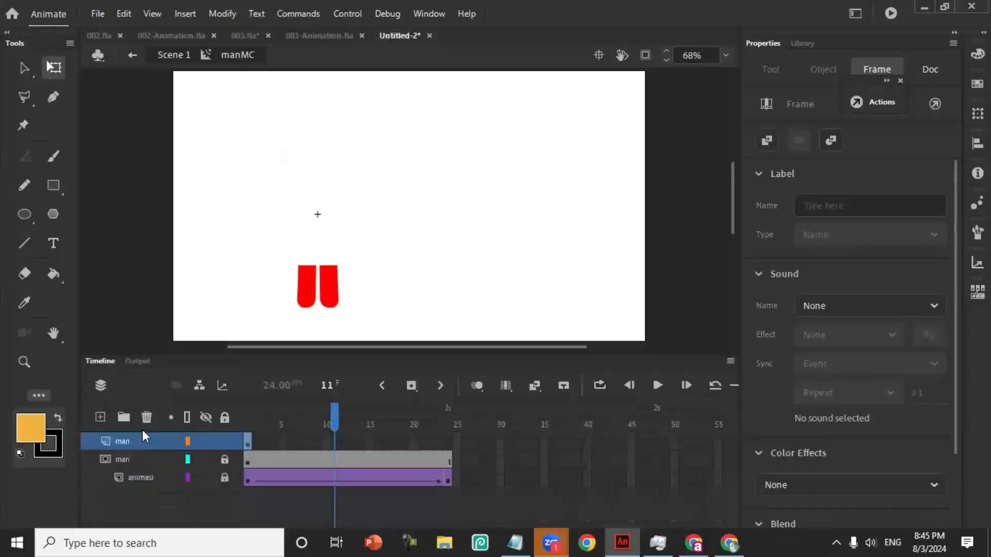
drag(144, 437, 127, 478)
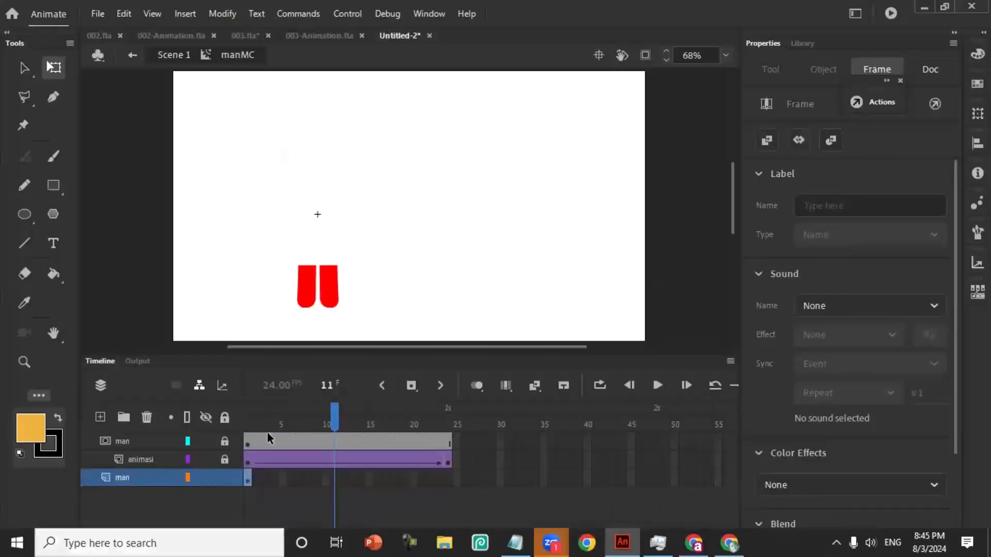
right_click(447, 477)
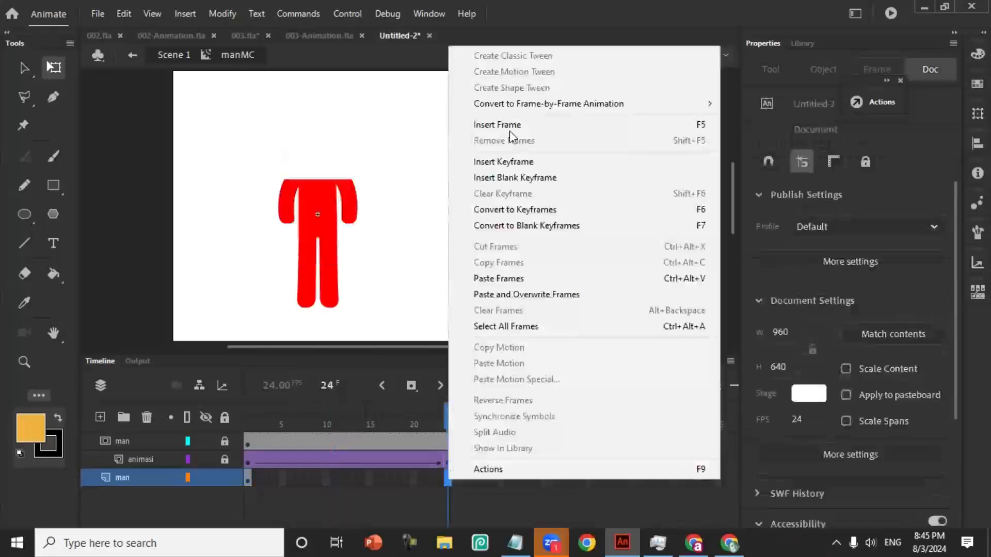
- Play the masked fill animation from frame 1 to the end and return to Scene 1
drag(447, 420, 235, 441)
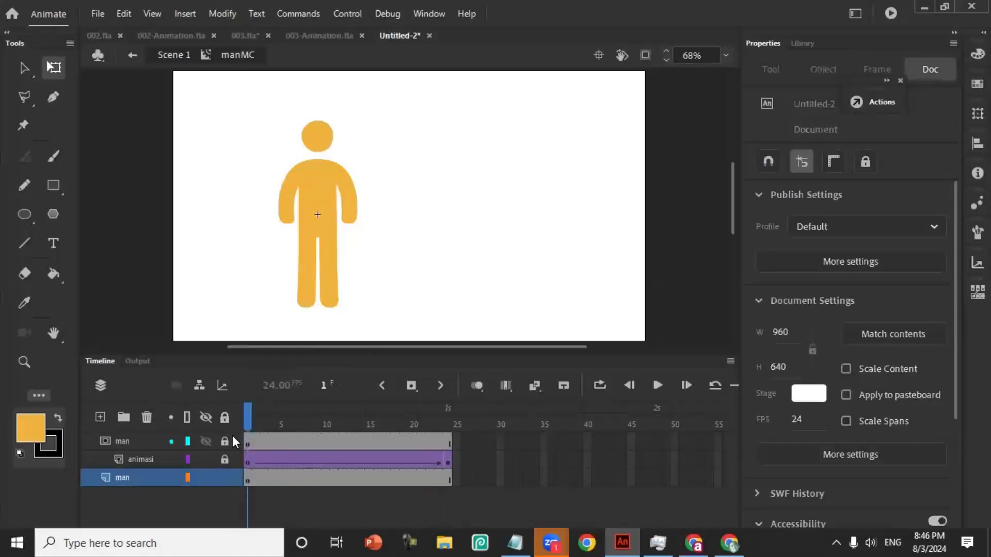
key(Return)
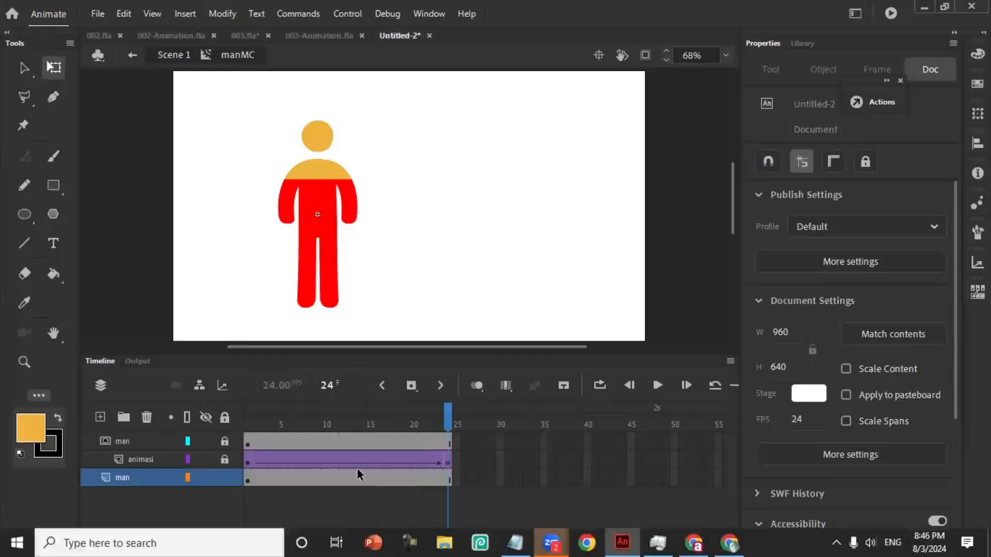
mouse_move(444, 412)
mouse_down()
mouse_move(325, 411)
mouse_move(448, 411)
mouse_up()
click(173, 55)
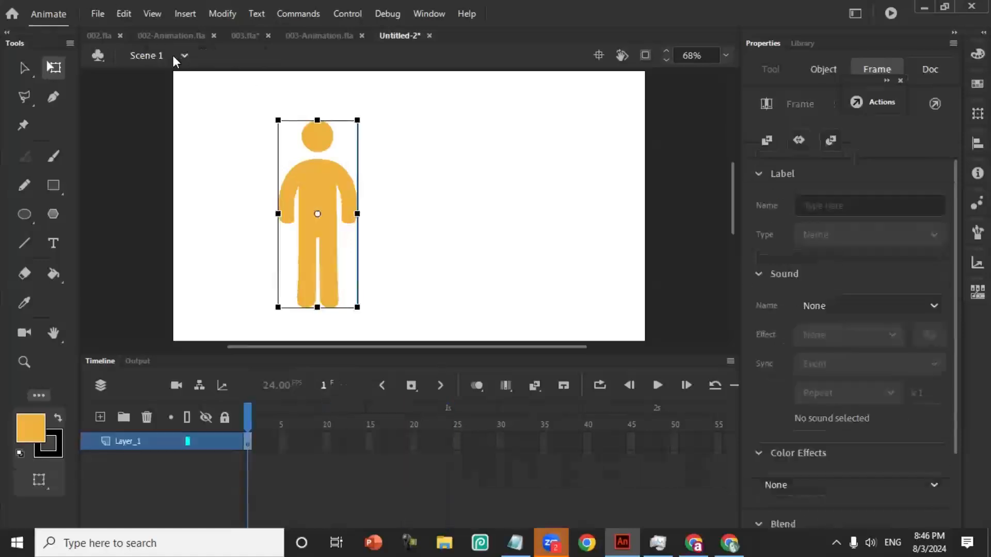
- Switch to the 003-Animation.fla document, test the movie to view its fill and counter animation, and close the preview
click(337, 36)
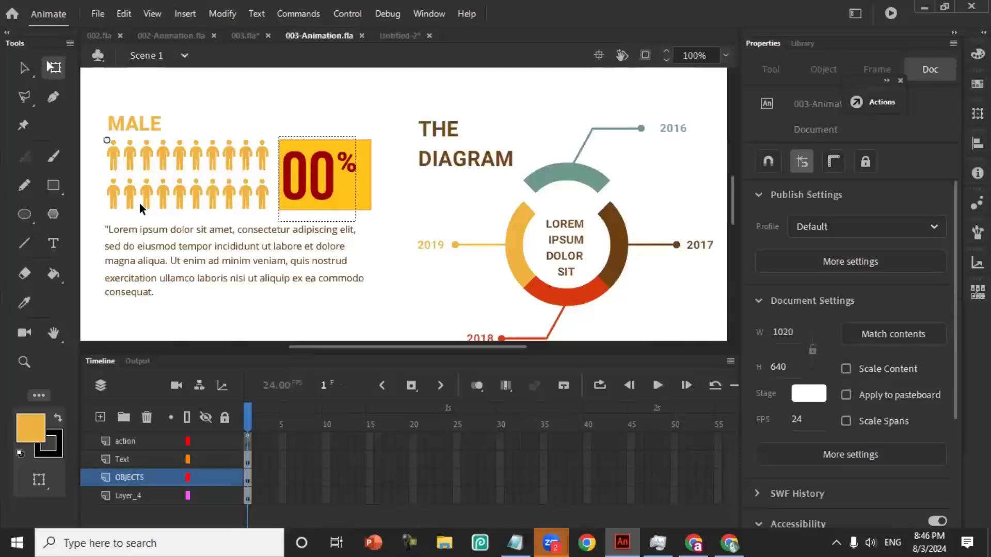
key(ctrl+Return)
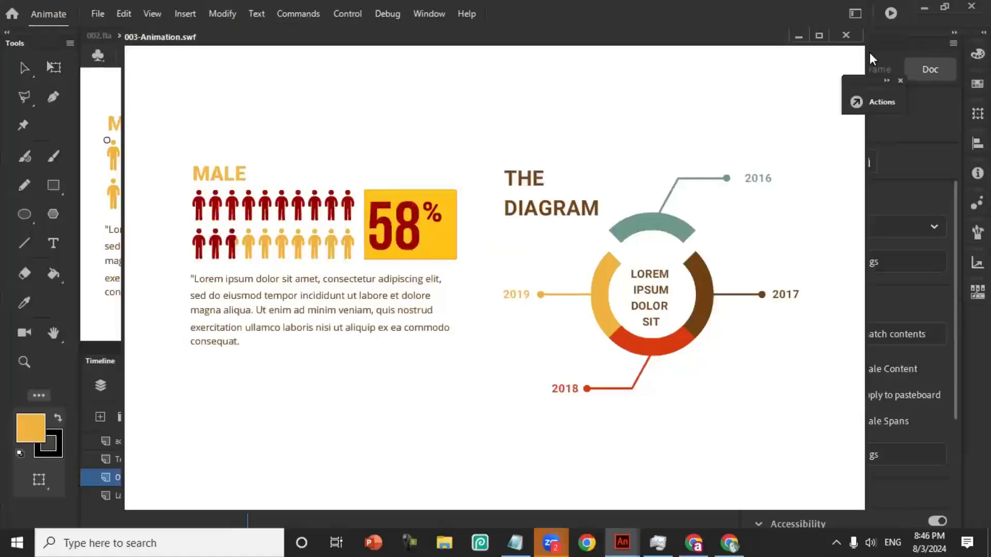
click(845, 35)
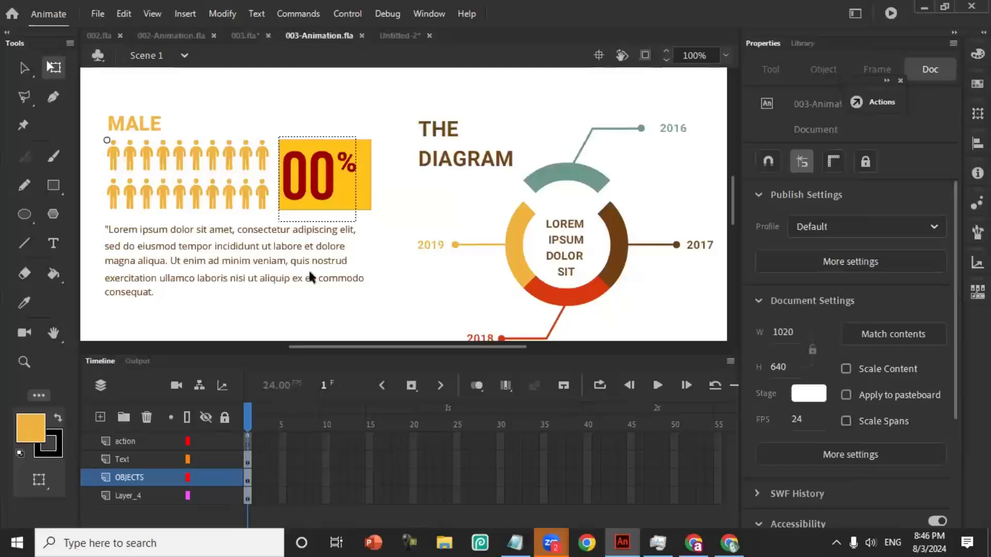
- Examine the counterText percentage field and read through the counter script on the action layer's first frame
click(313, 195)
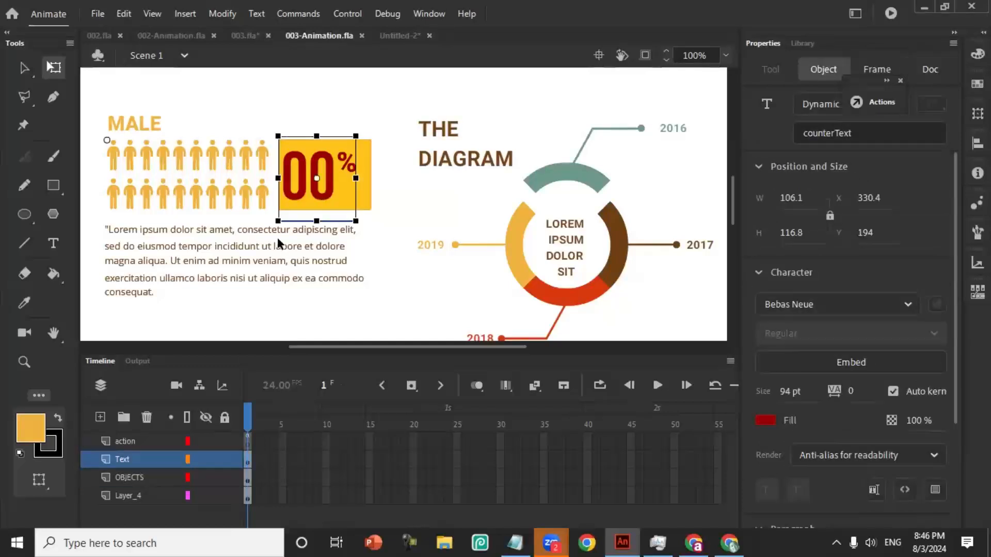
click(248, 440)
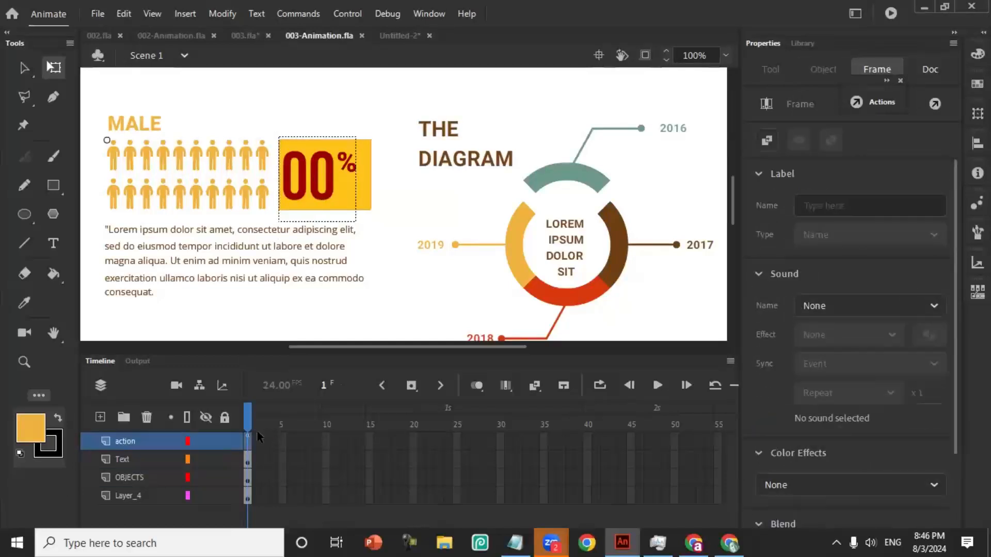
right_click(251, 445)
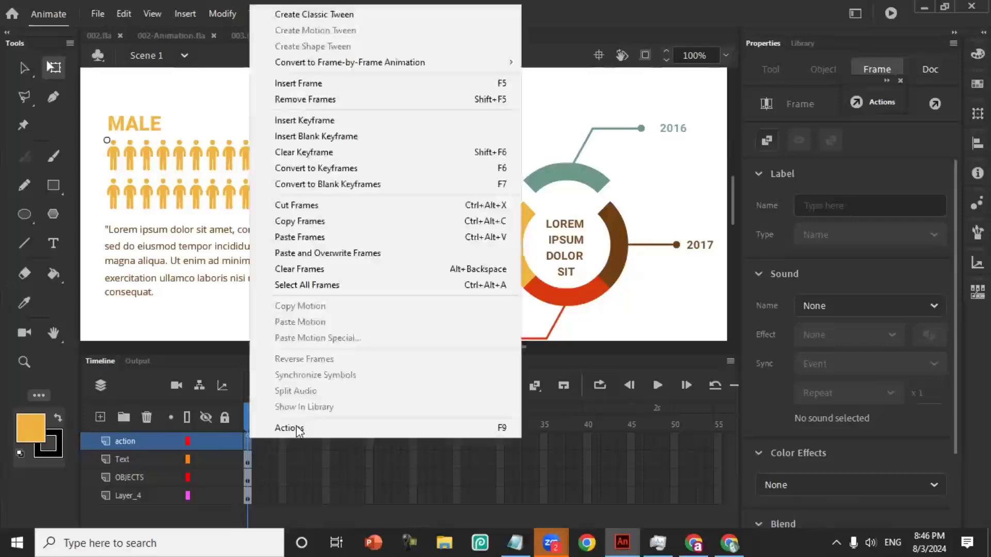
click(296, 428)
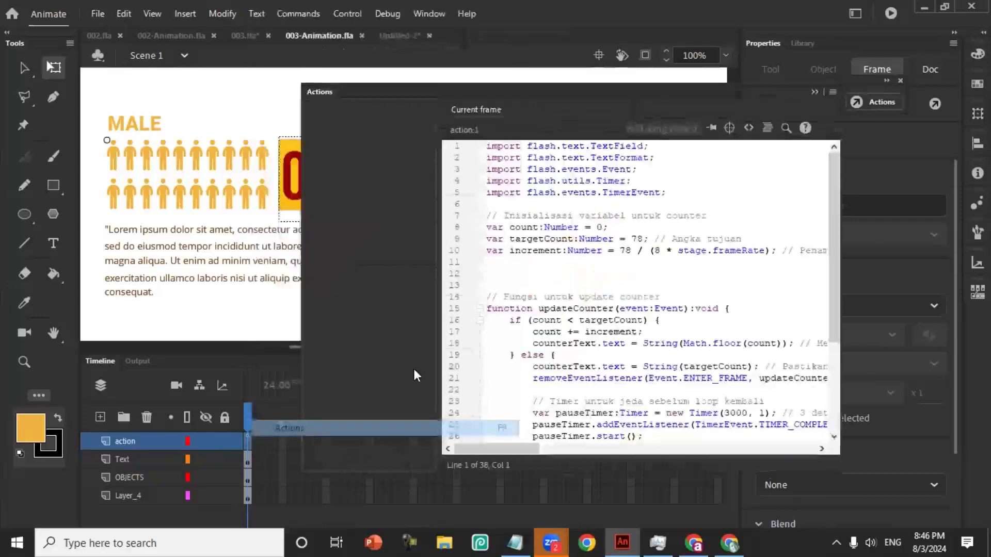
click(602, 241)
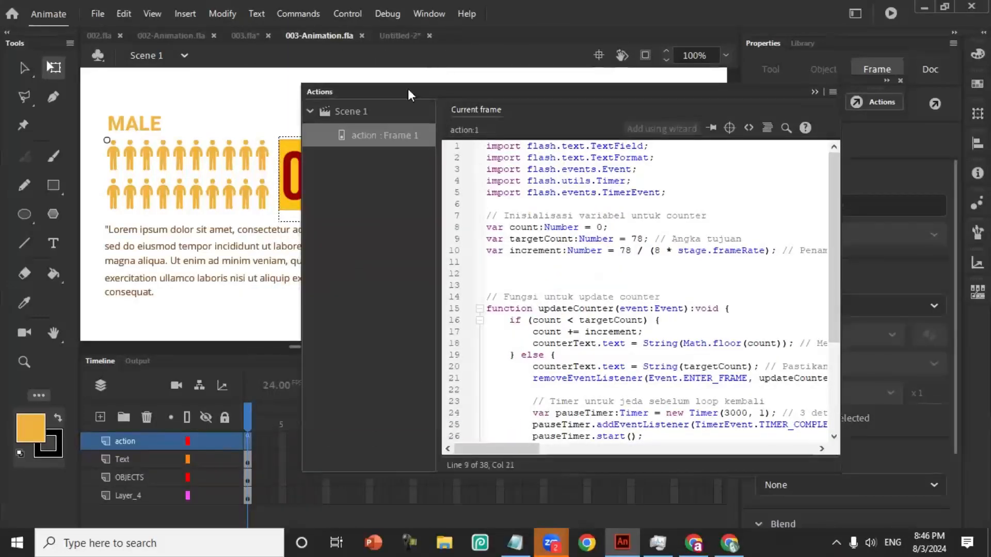
drag(609, 92, 825, 92)
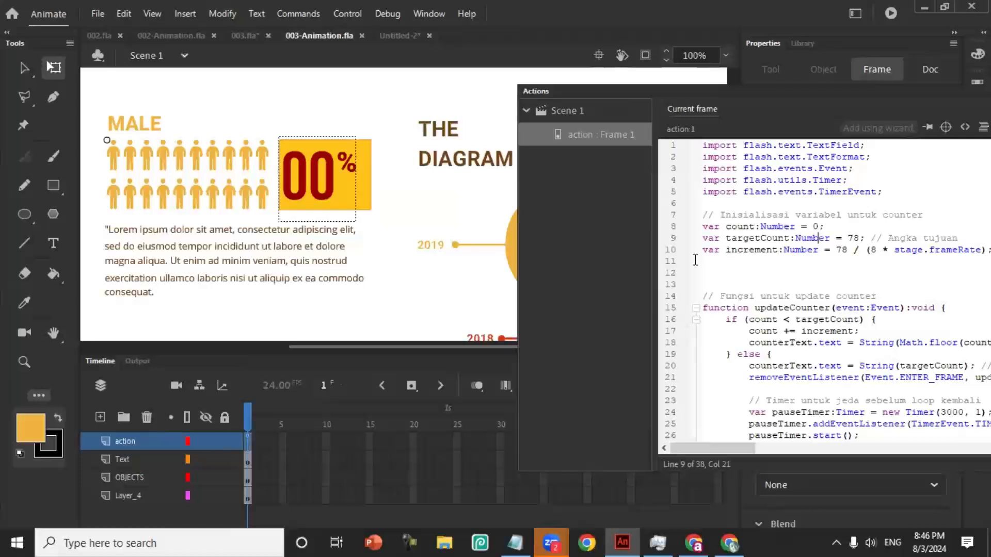
scroll(695, 260, down, 4)
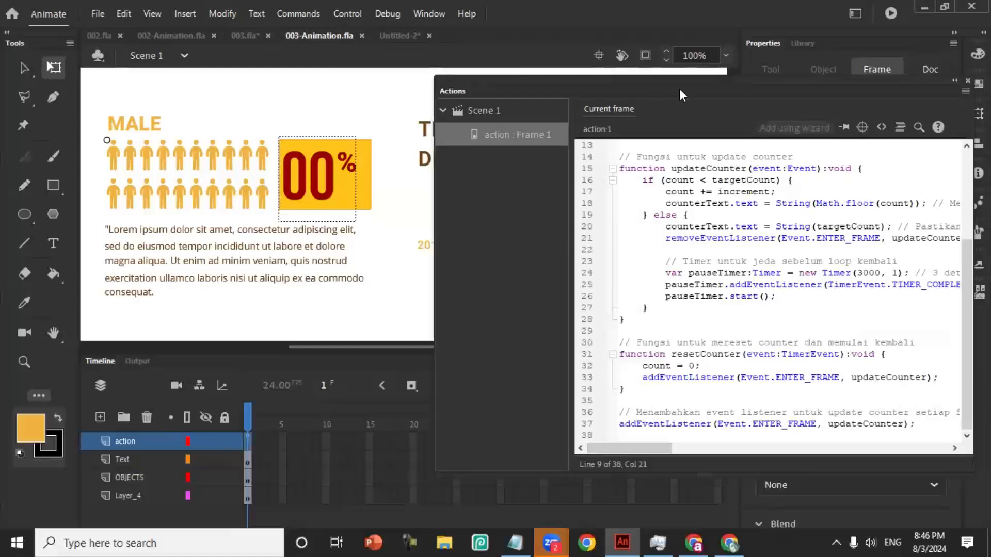
drag(680, 90, 603, 82)
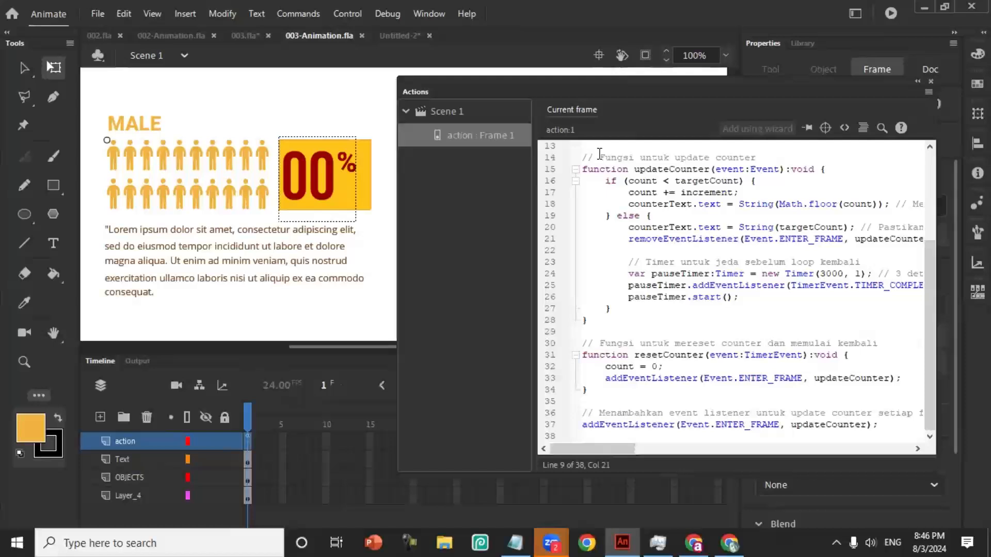
- Review the variables at the start of the counter script and reposition the Actions window over the stage
scroll(601, 155, up, 4)
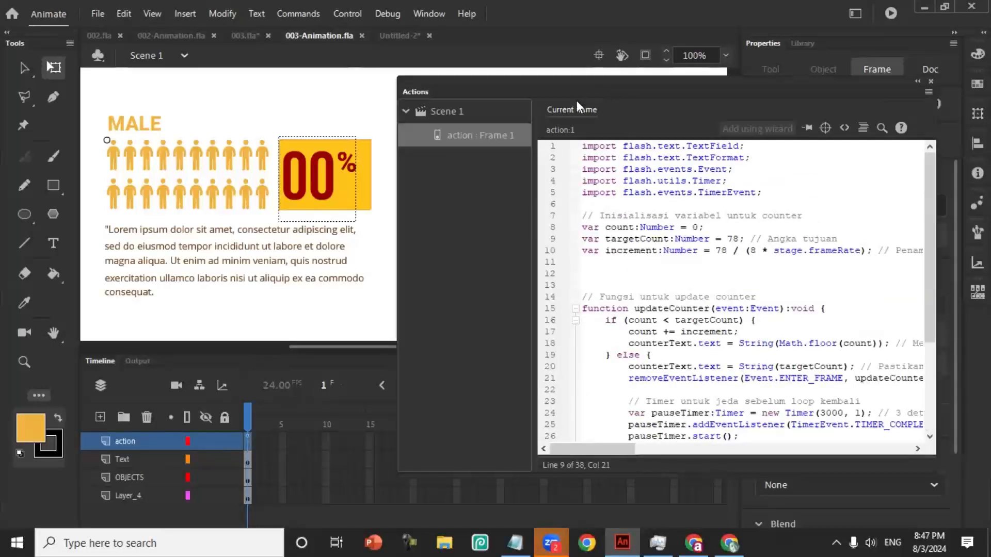
drag(563, 85, 530, 102)
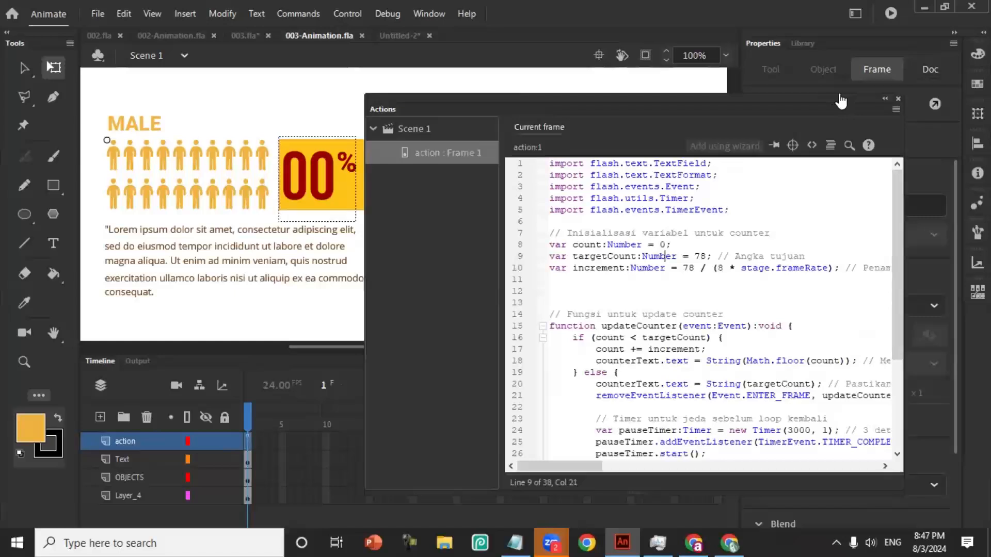
drag(841, 98, 800, 94)
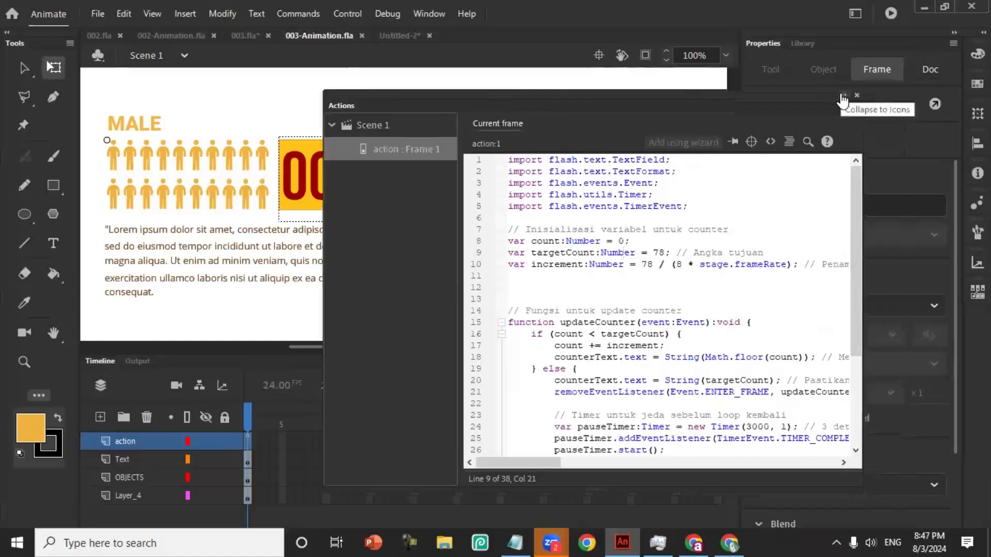
- Switch to ChatGPT in Chrome and try to open the "Membuat Animasi Number" conversation from the chat history
click(735, 542)
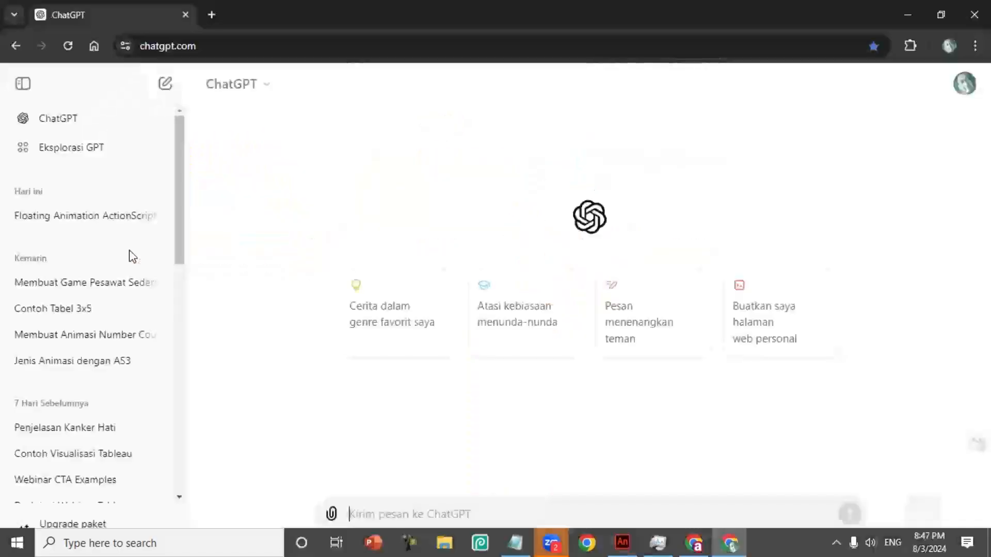
click(88, 336)
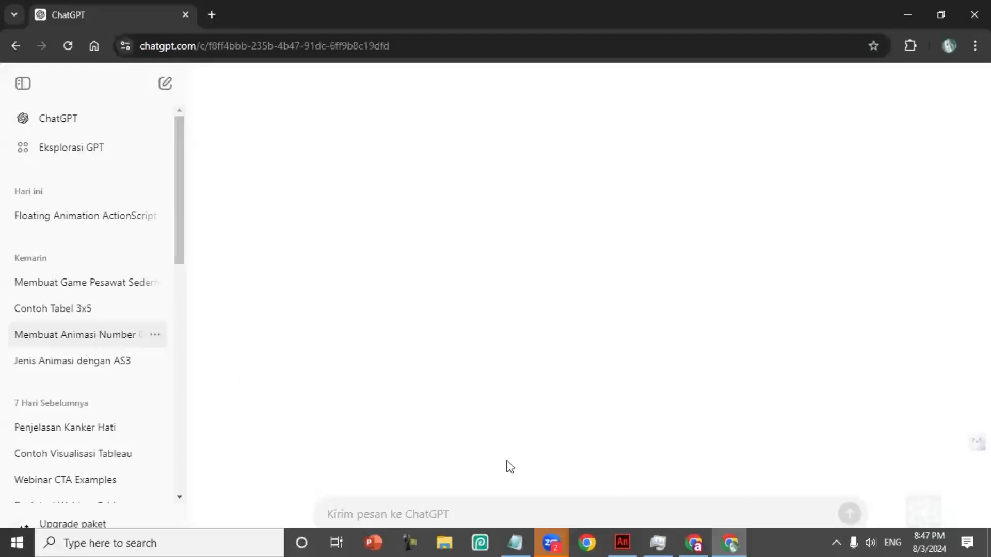
mouse_move(557, 541)
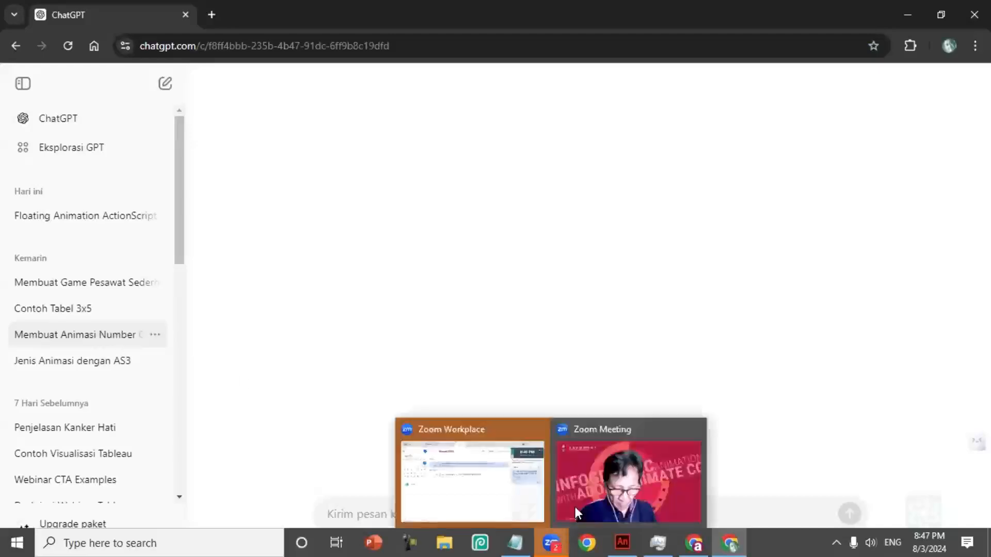
click(633, 446)
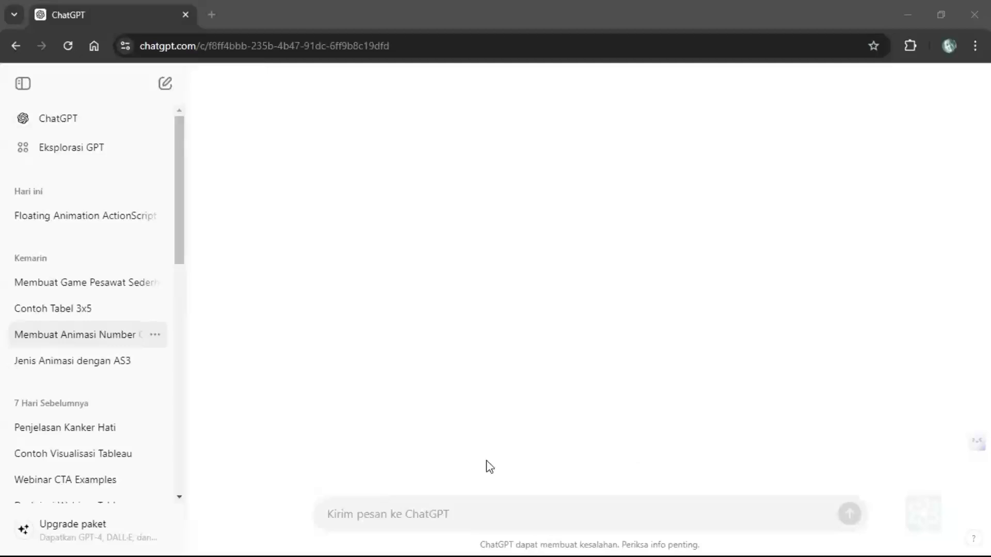
key(alt+Tab)
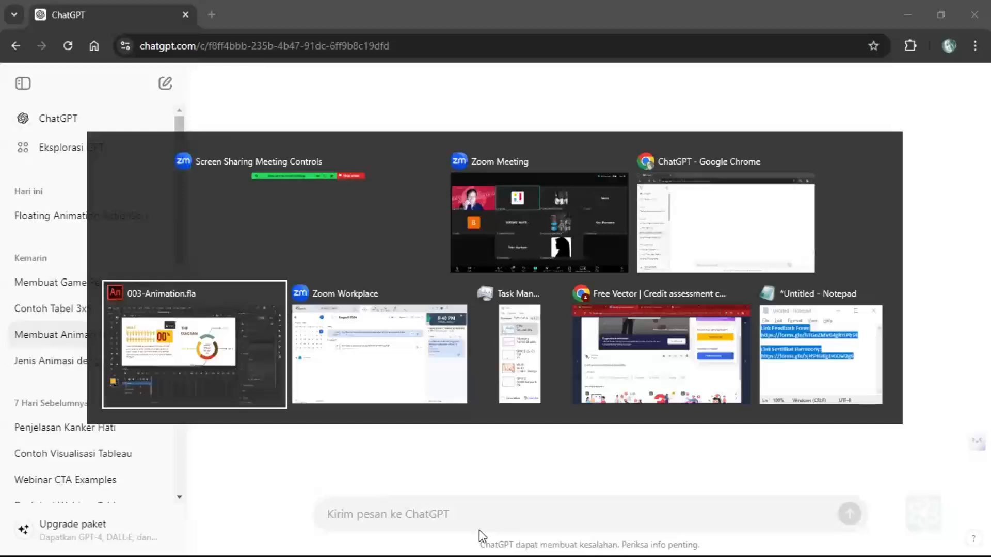
key(Escape)
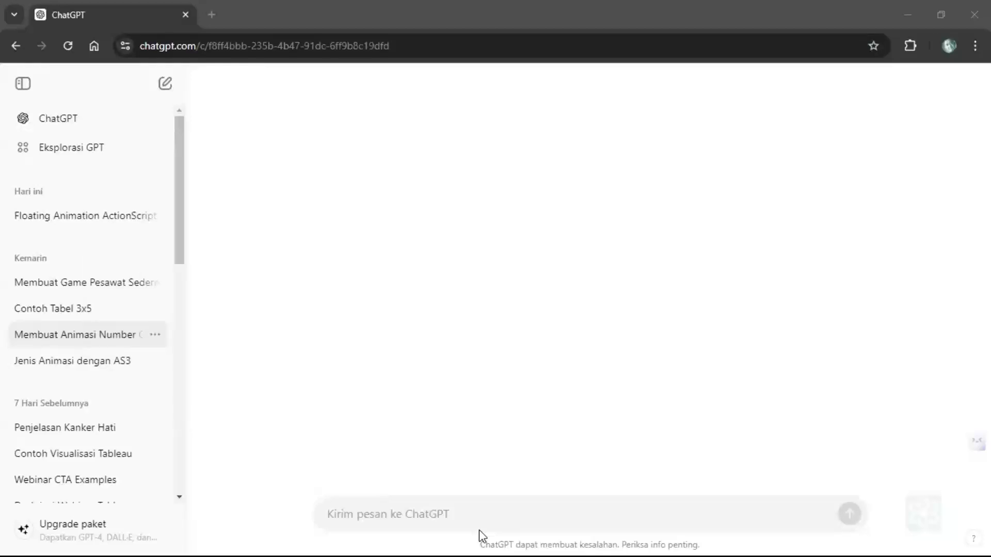
key(alt+Tab)
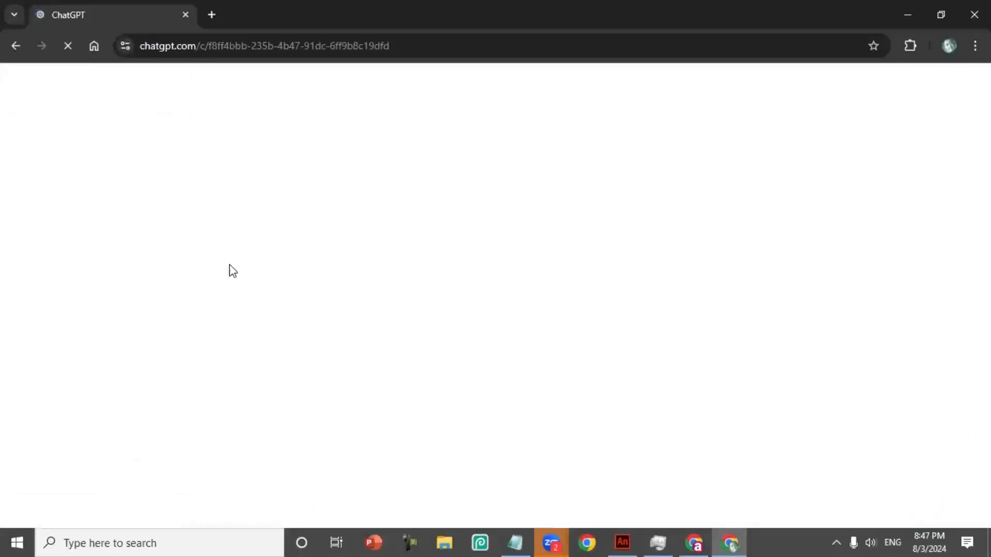
- Switch back to Animate, inspect the counterText dynamic text field, and move the collapsed Actions window away from it
click(630, 534)
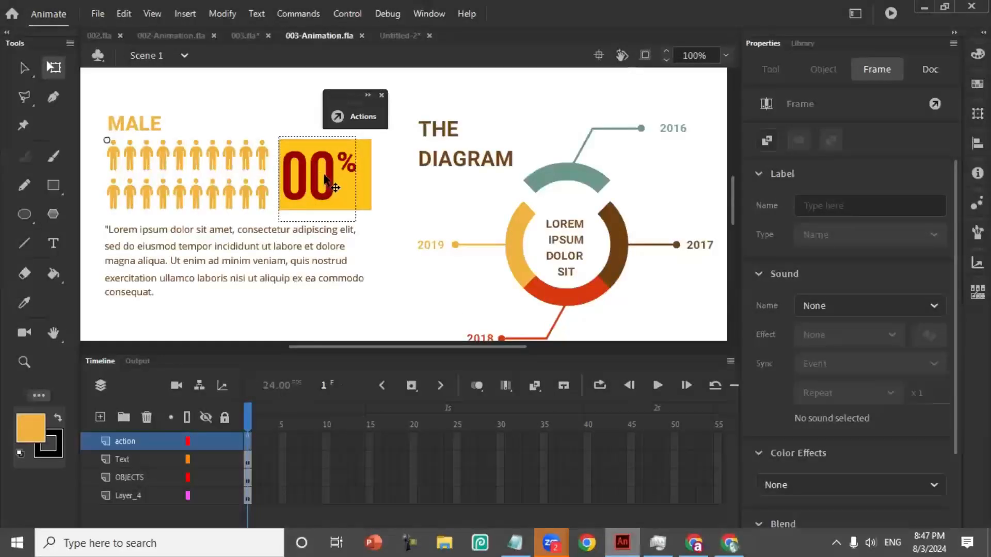
click(325, 180)
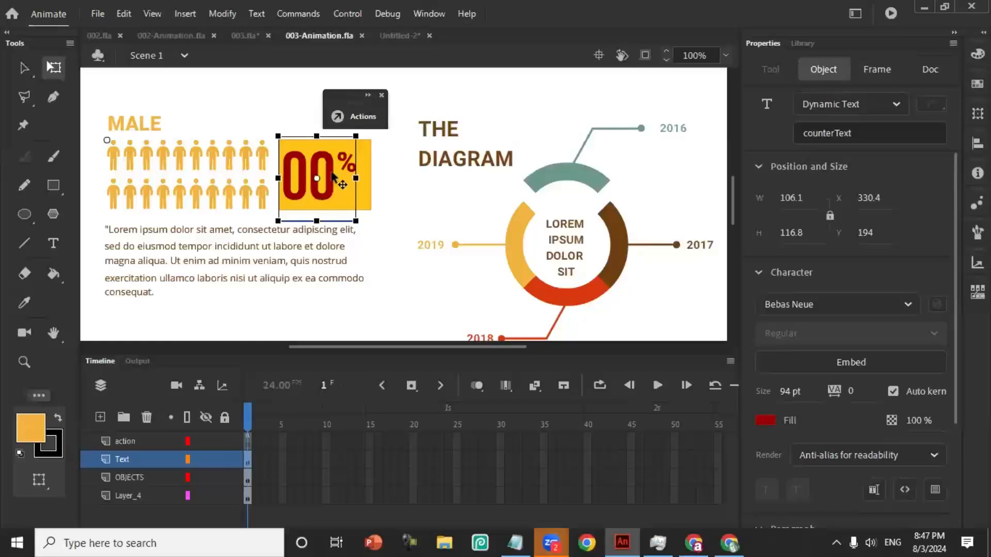
drag(342, 101, 477, 85)
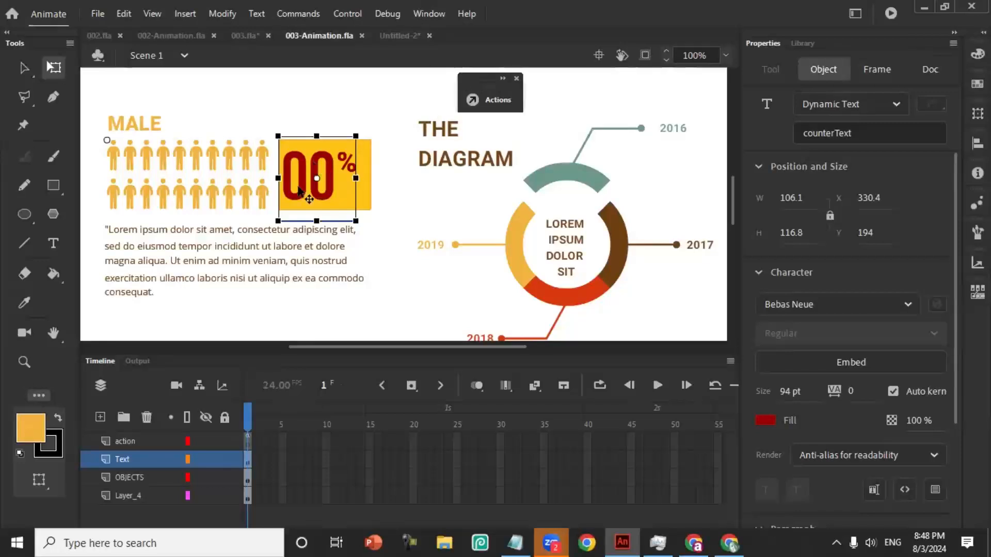
- Reopen the script on frame 1 of the action layer, look through the counter code, and close the Actions window
right_click(247, 444)
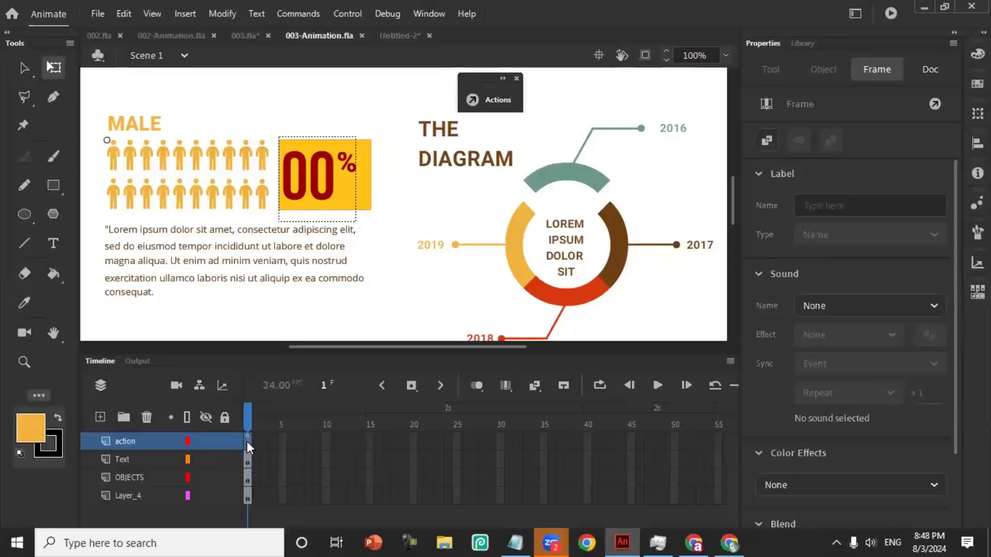
click(282, 433)
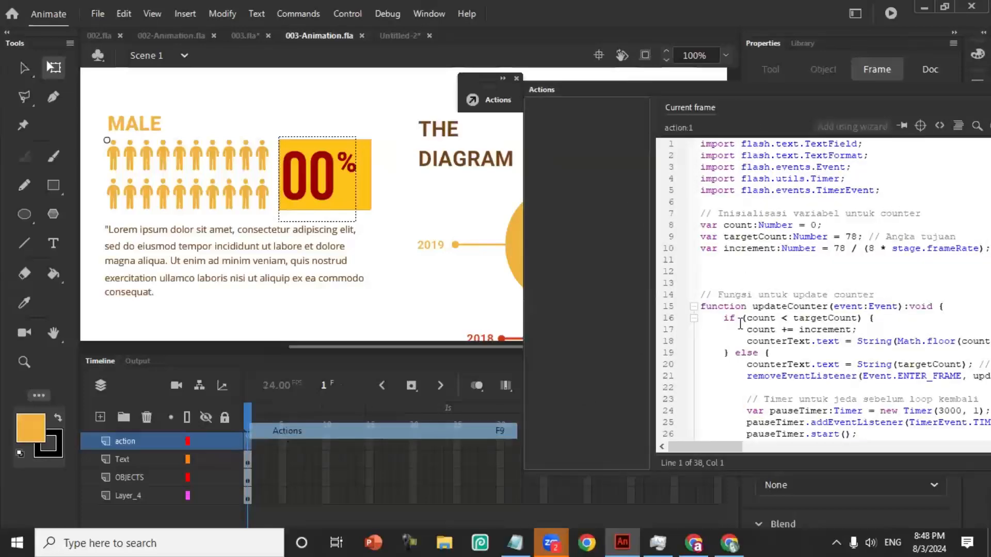
scroll(683, 155, down, 4)
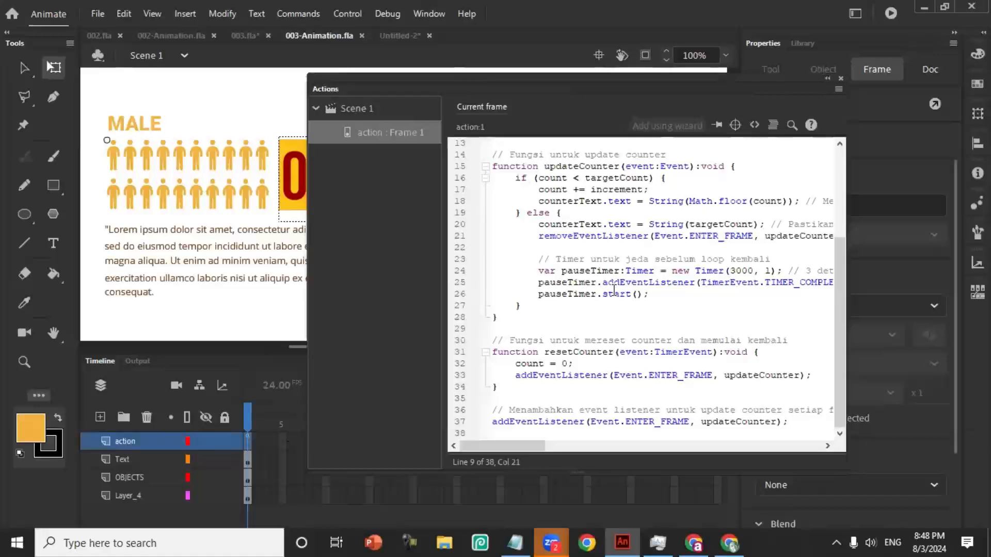
scroll(531, 391, up, 4)
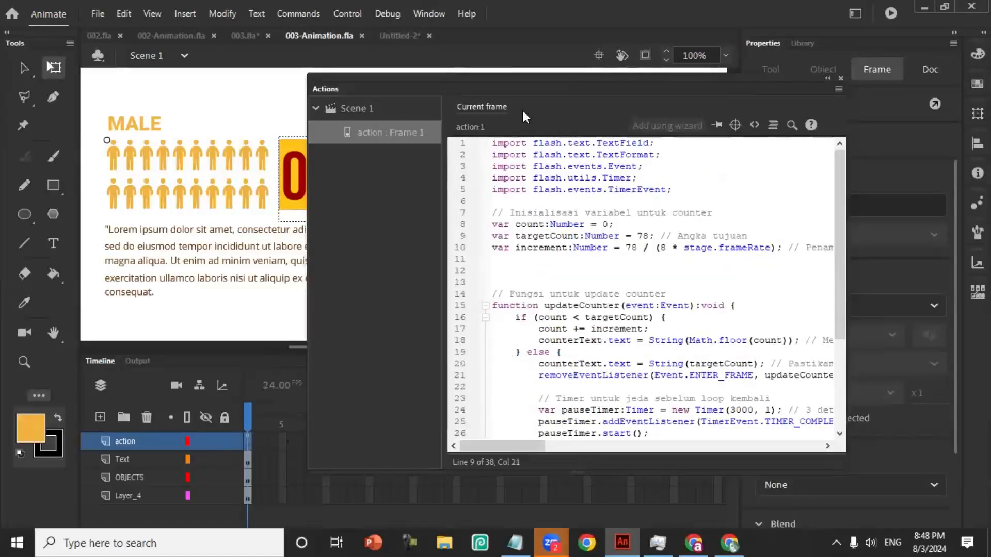
click(840, 79)
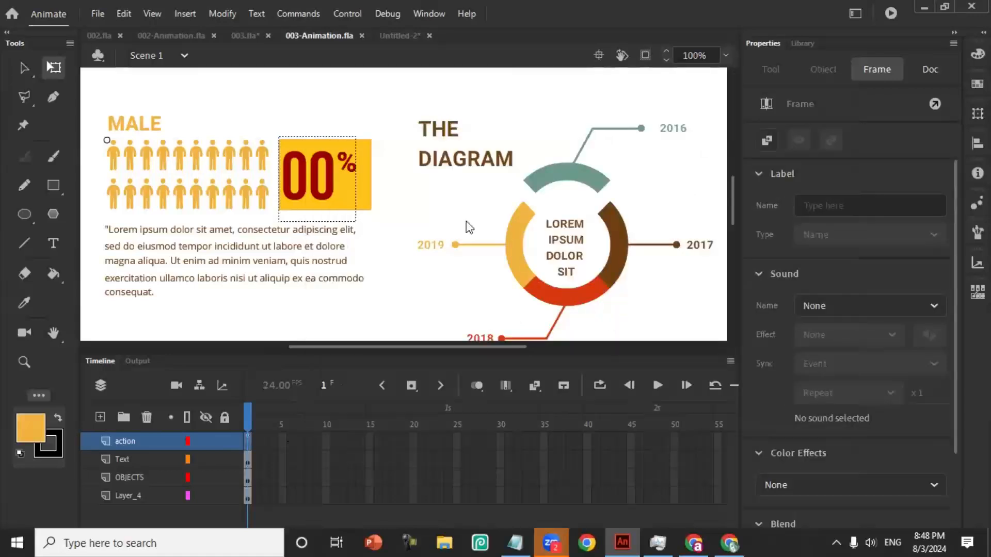
- Switch to ChatGPT in Chrome and try to reload the number counter conversation from its address
key(alt+Tab)
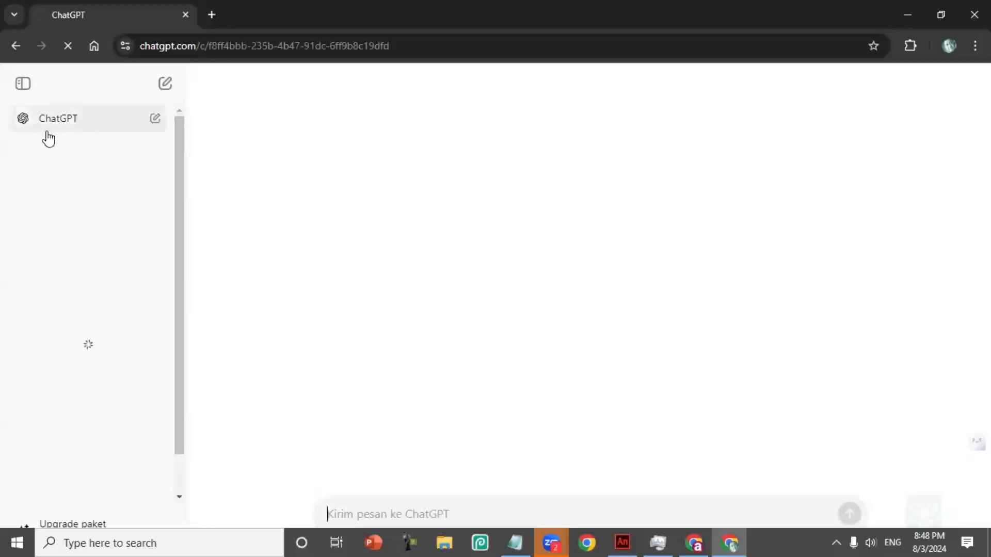
click(21, 542)
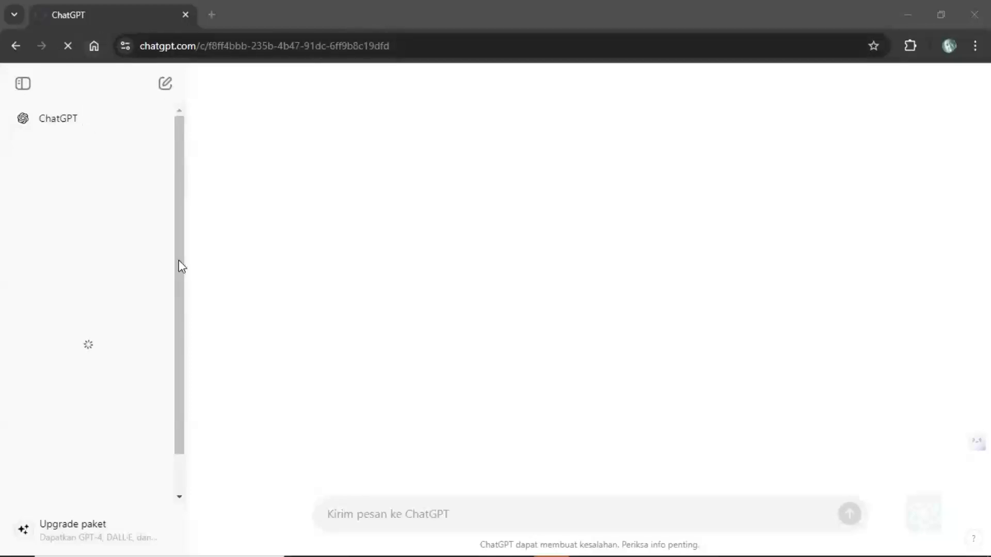
drag(180, 346, 200, 267)
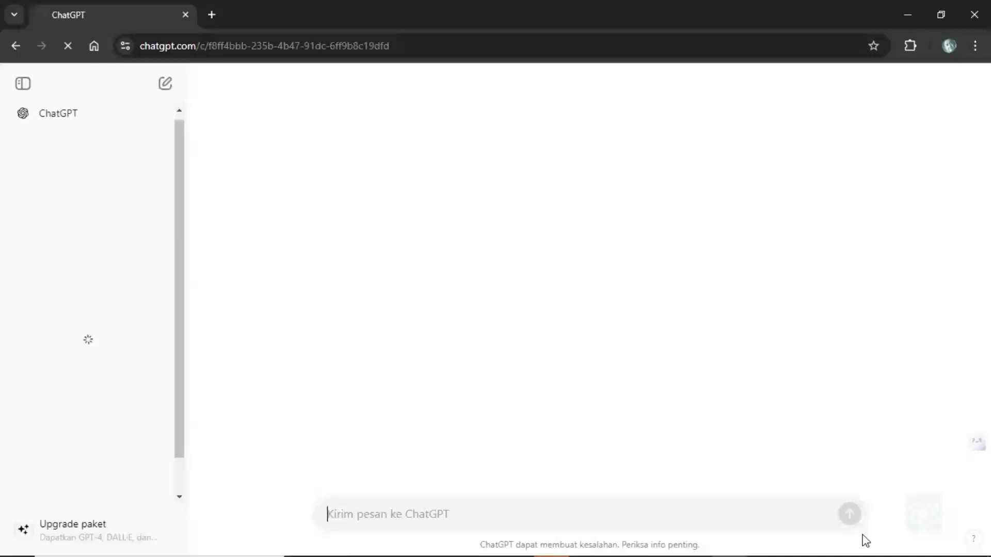
click(842, 539)
click(193, 68)
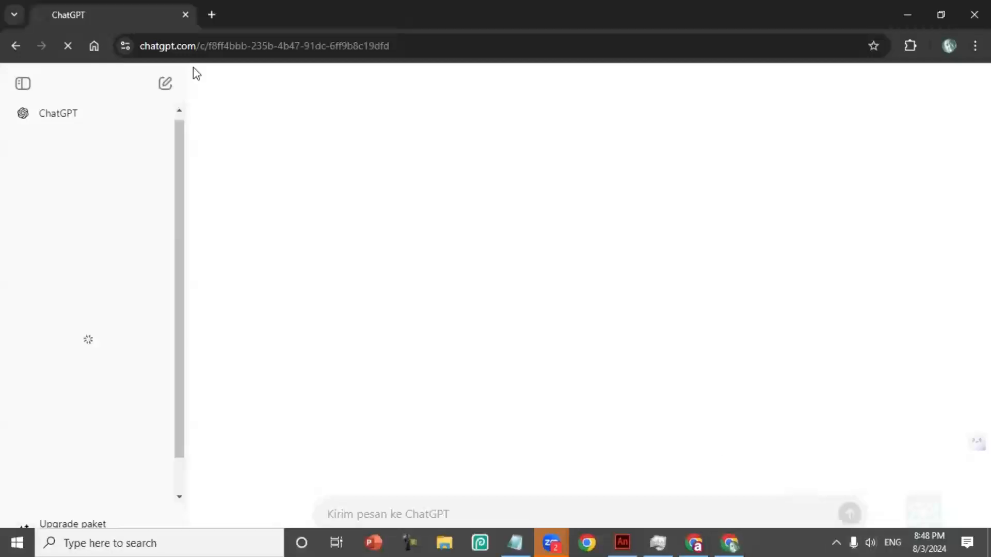
click(430, 43)
key(Return)
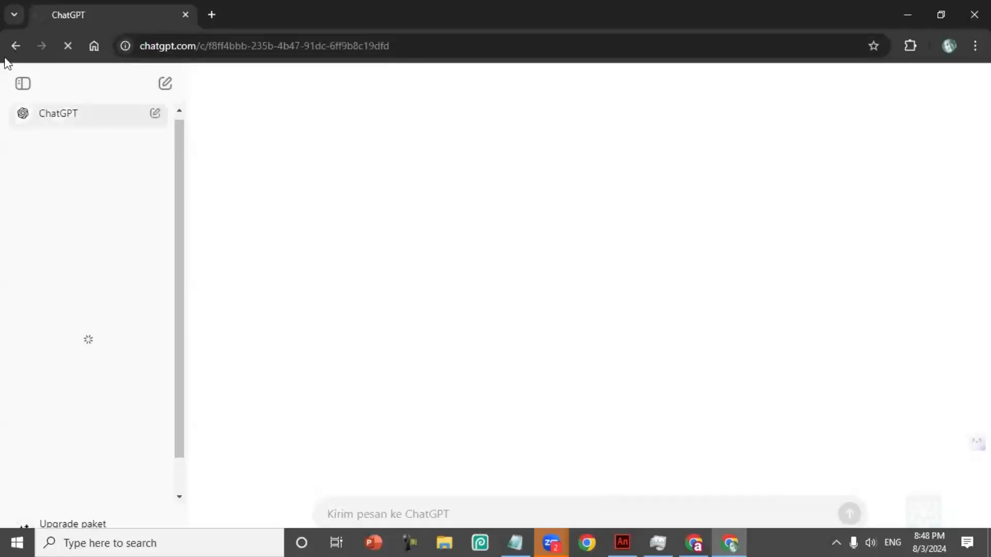
- Replace the stuck ChatGPT tab with a new browser tab showing the ChatGPT home page
click(15, 46)
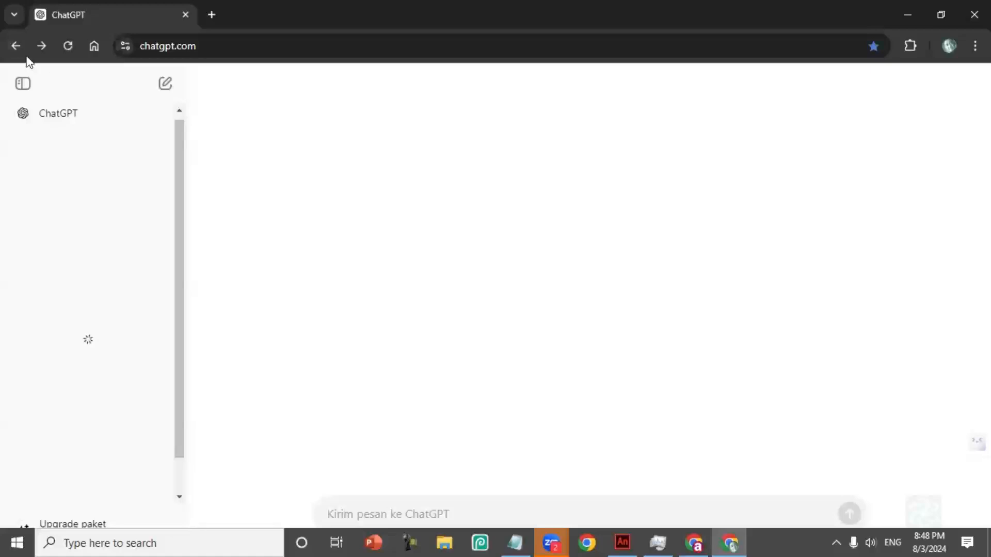
click(212, 15)
click(185, 14)
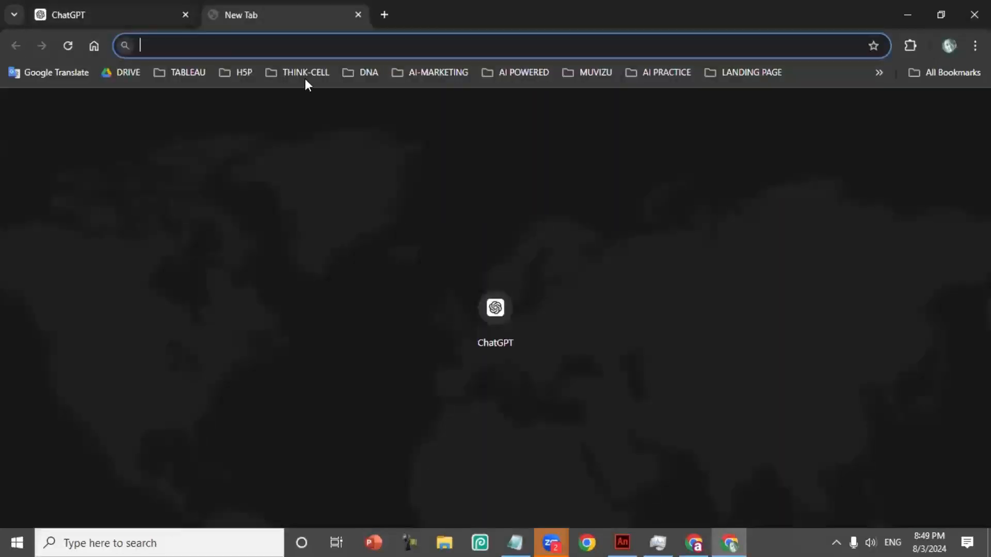
click(397, 72)
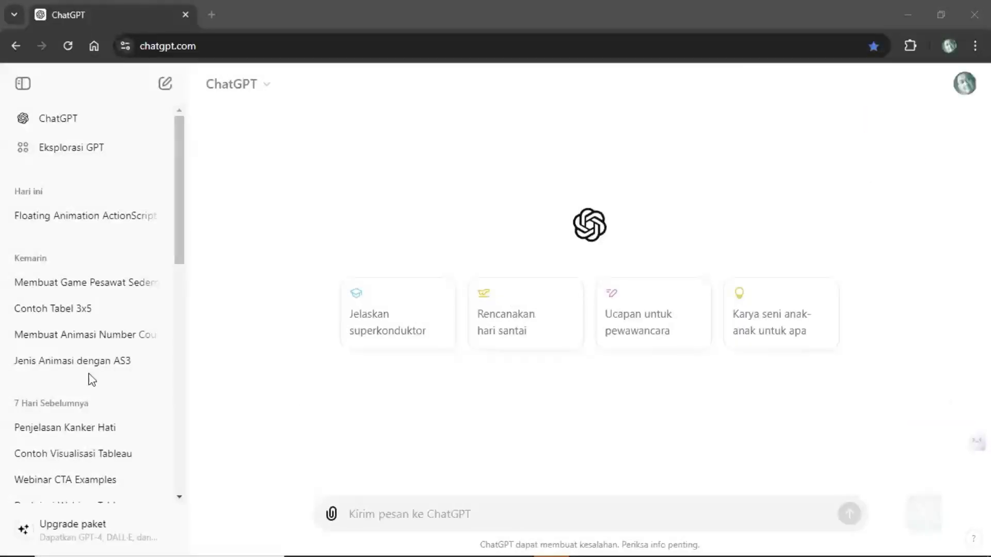
- Open the "Membuat Animasi Number" conversation and read its opening question and the first steps of the answer
click(85, 338)
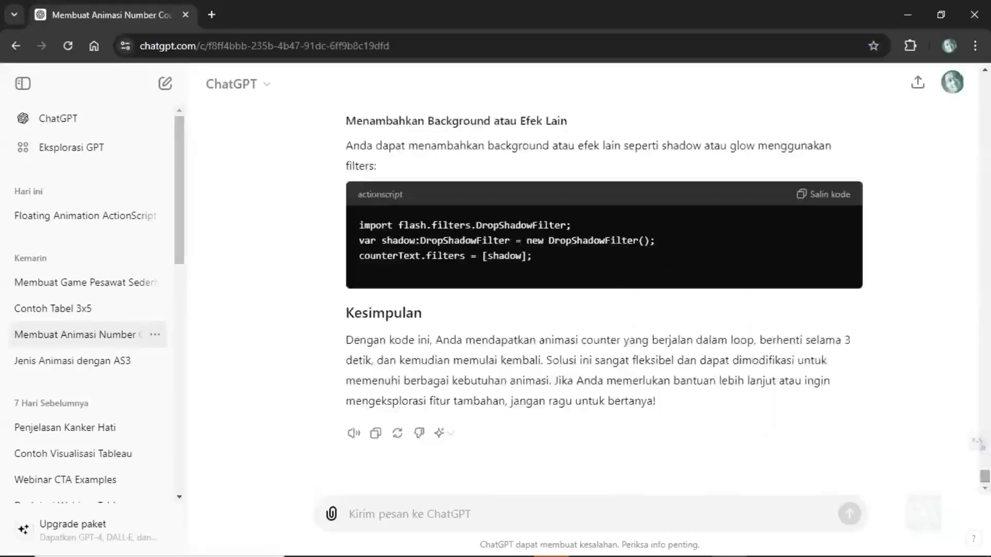
drag(984, 476, 985, 82)
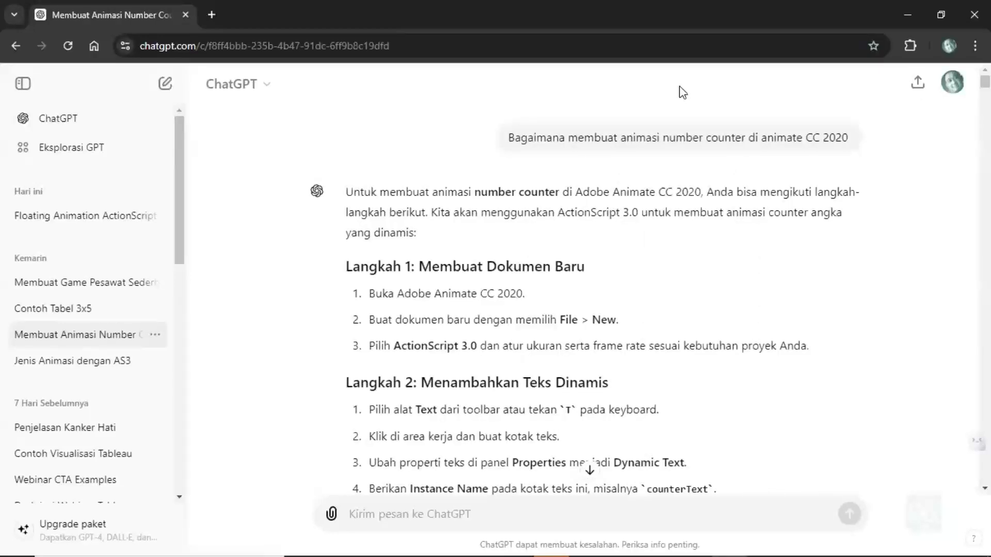
scroll(890, 243, down, 5)
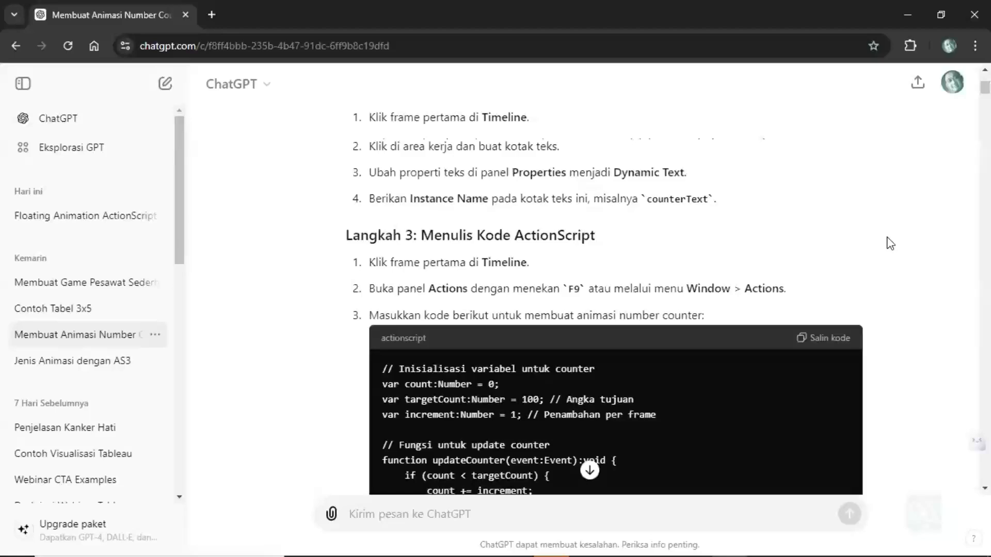
scroll(890, 244, down, 1)
scroll(890, 243, up, 2)
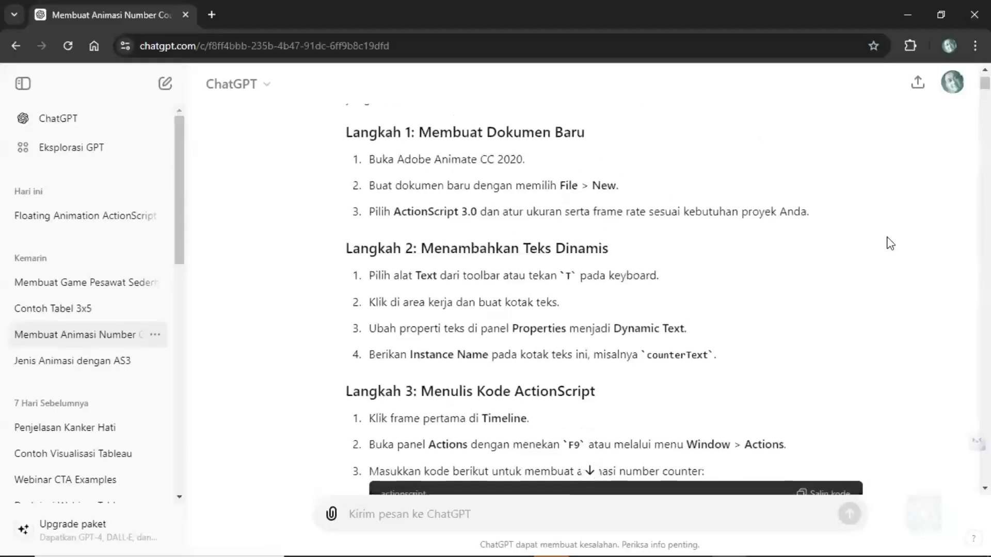
scroll(890, 243, up, 4)
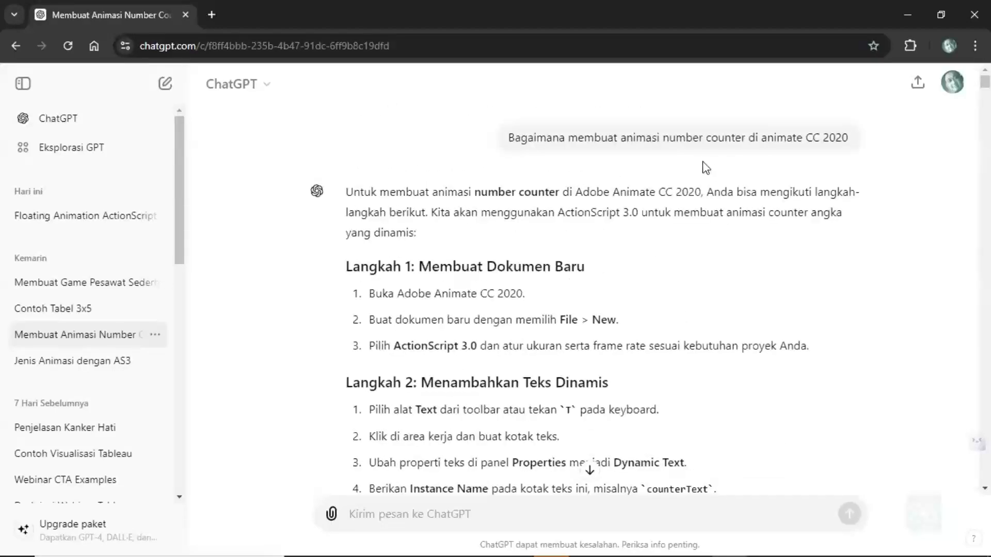
- Read through the rest of the conversation, covering the ActionScript code, dynamic text and instance name answers, to its end
scroll(873, 238, down, 5)
scroll(873, 263, down, 15)
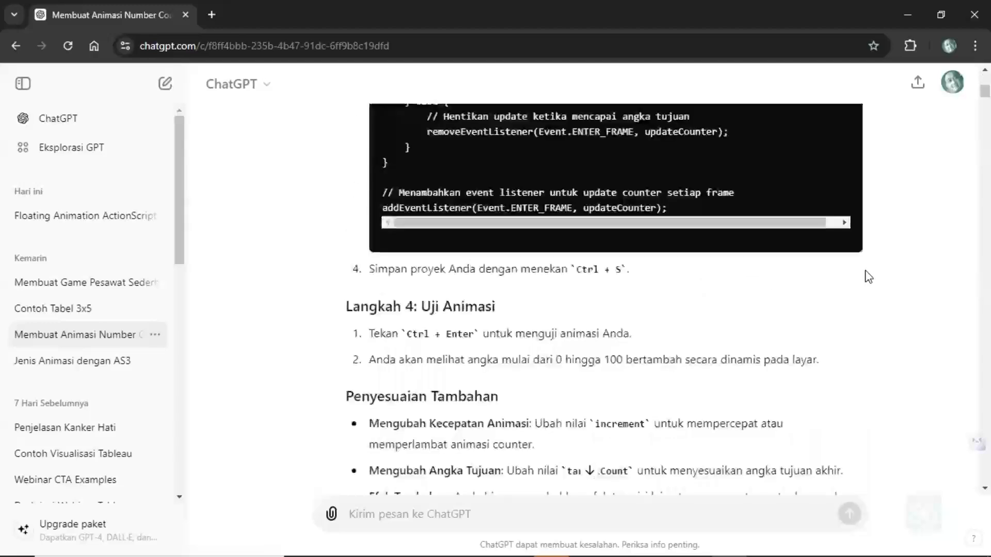
scroll(867, 277, down, 7)
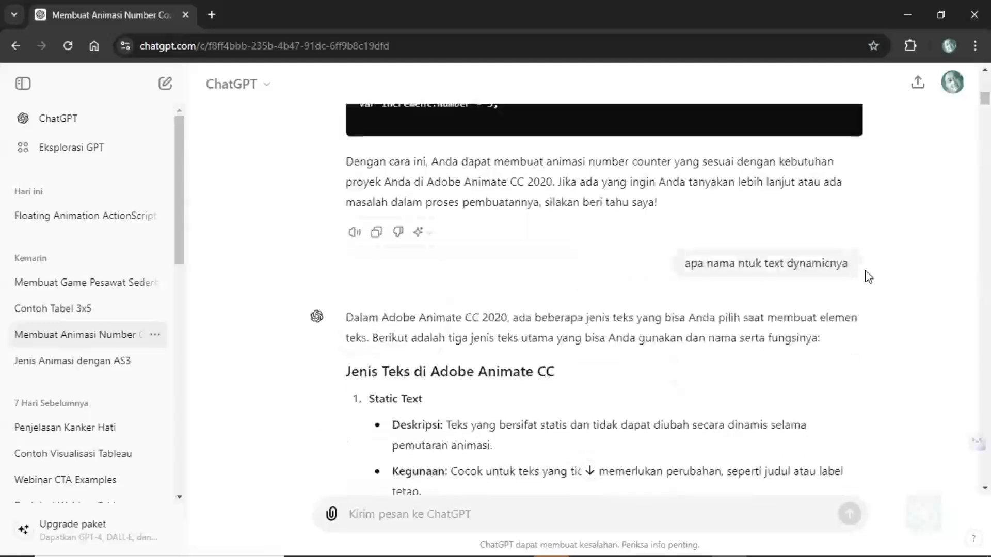
scroll(867, 276, up, 5)
scroll(846, 281, down, 12)
scroll(826, 286, down, 6)
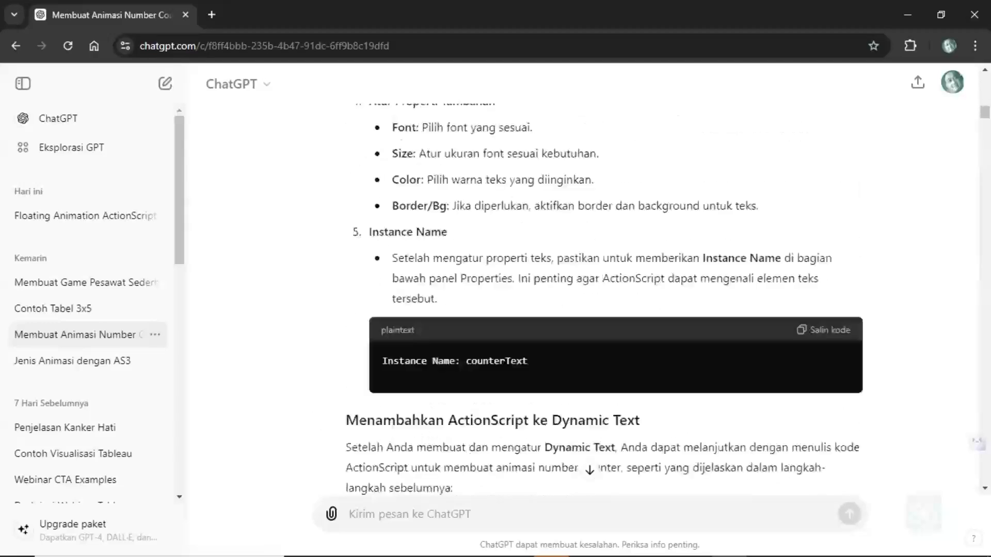
scroll(603, 289, down, 20)
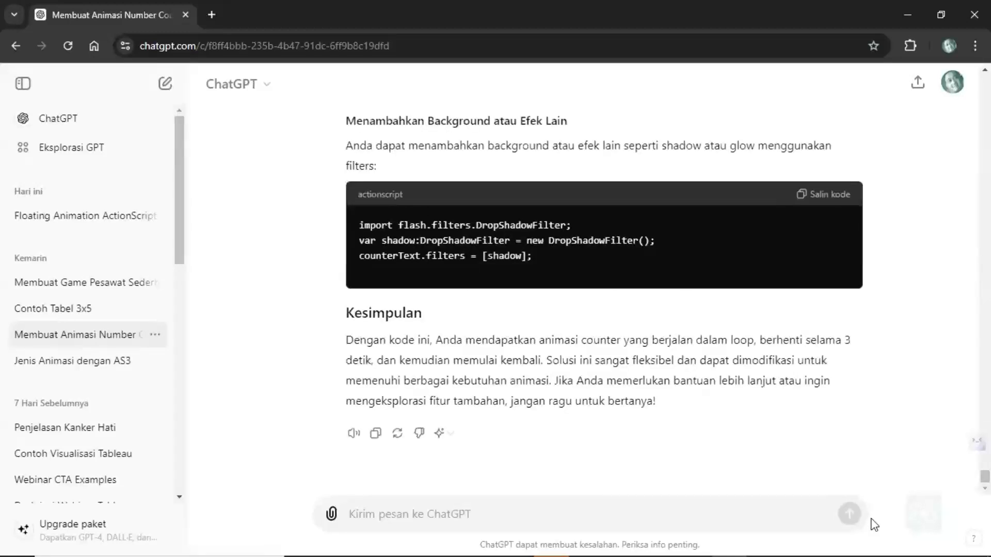
- Send ChatGPT the follow-up prompt "buatkan animasi counter text dengan ActionScript 3.0 dengan nilai 78" in the same conversation
click(391, 521)
text(buatkan)
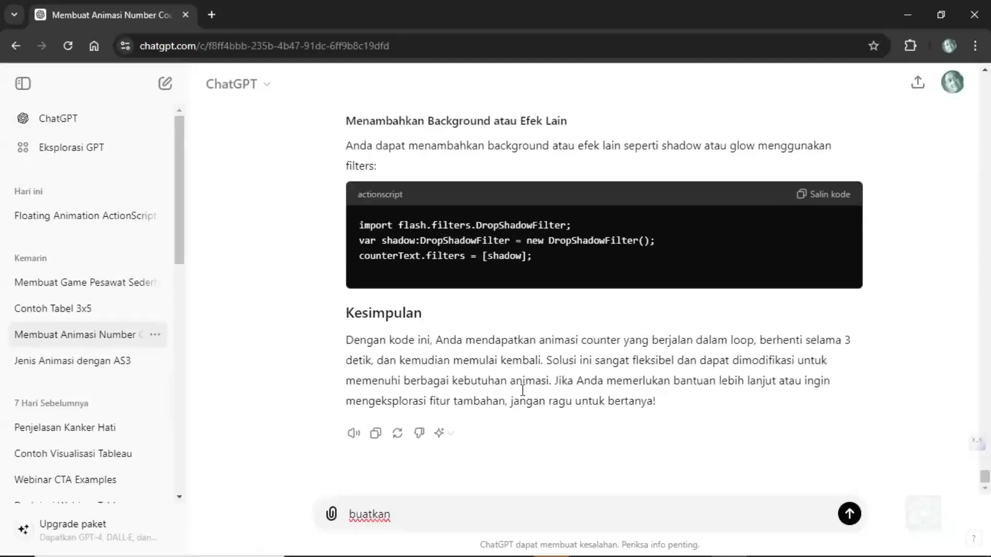
text( animasi )
text(text)
key(BackSpace)
key(BackSpace)
key(BackSpace)
text(coun)
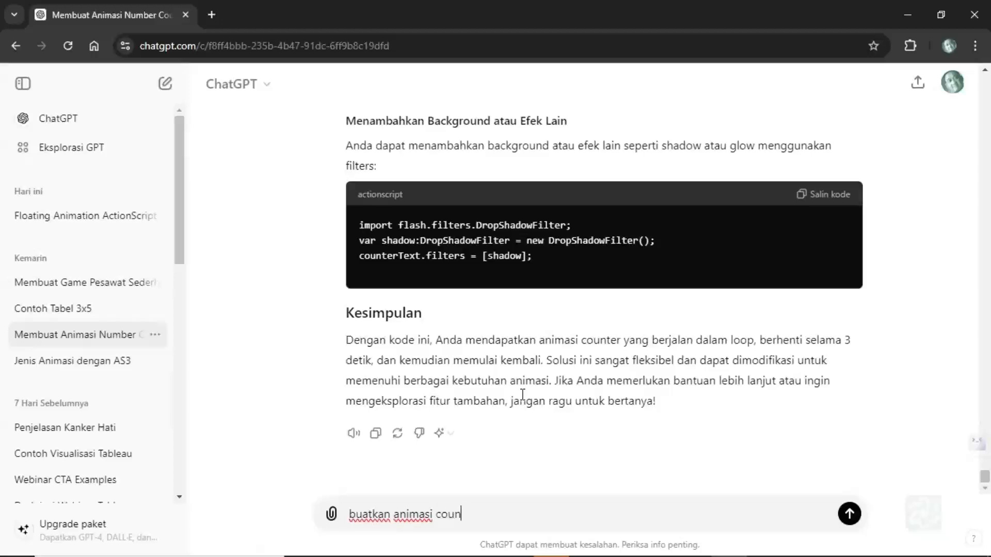
text(ter text dengan A)
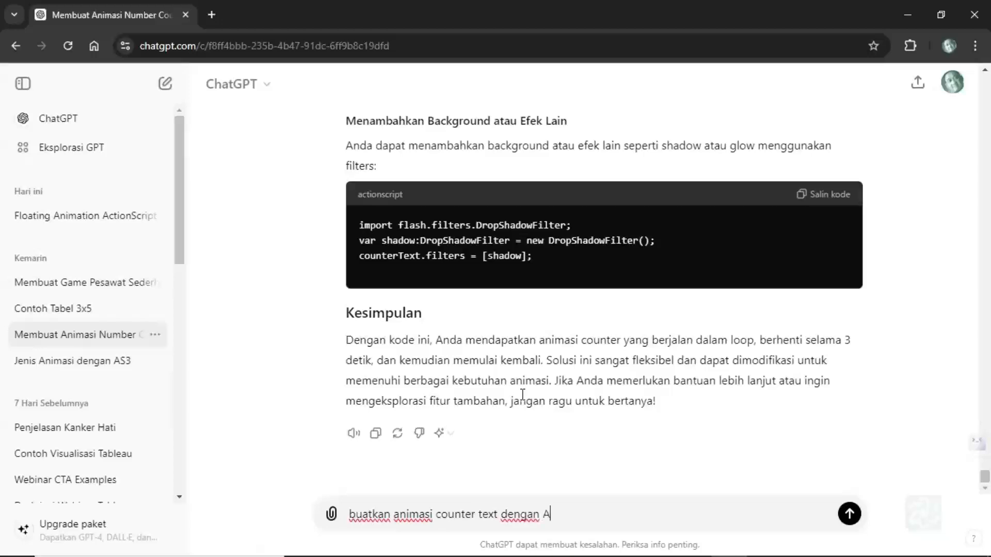
text(ction)
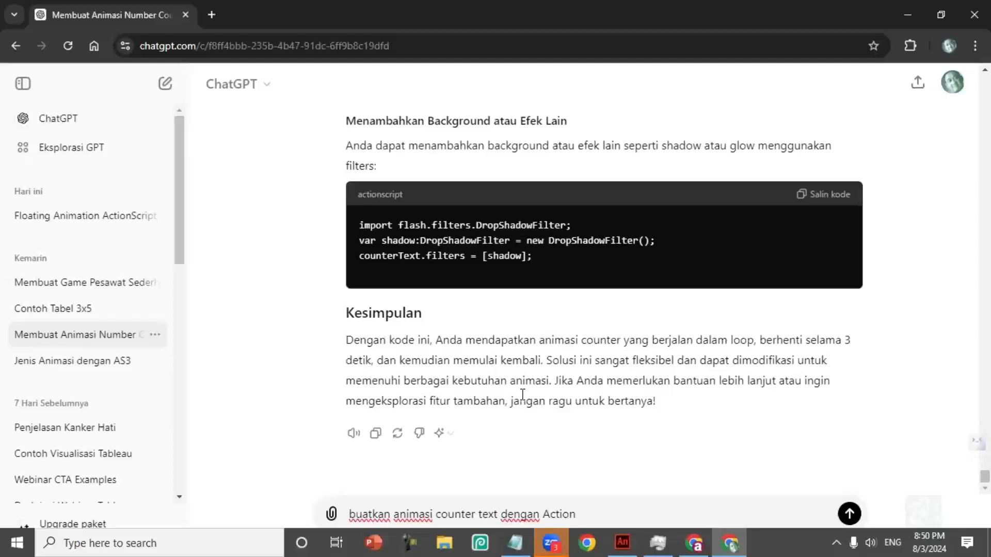
text(Script 3.0 dengan )
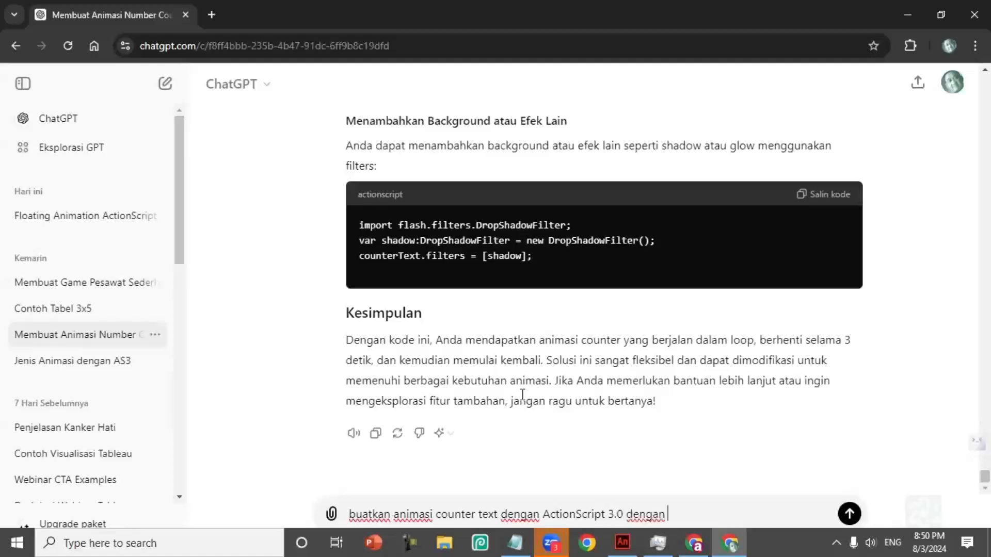
text(nama)
key(BackSpace)
key(BackSpace)
key(BackSpace)
key(BackSpace)
key(BackSpace)
key(BackSpace)
key(BackSpace)
key(BackSpace)
key(BackSpace)
text(dengan)
key(BackSpace)
key(BackSpace)
key(BackSpace)
key(BackSpace)
key(BackSpace)
key(BackSpace)
text(dengan nilai)
click(849, 514)
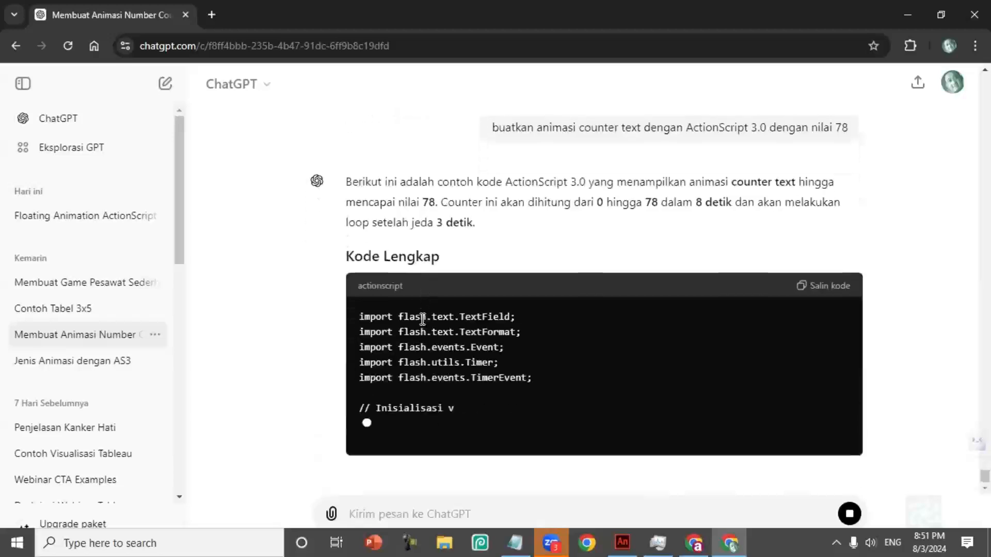
- Copy the ActionScript code under "Kode Lengkap" in the new answer and switch to Adobe Animate
scroll(555, 285, up, 2)
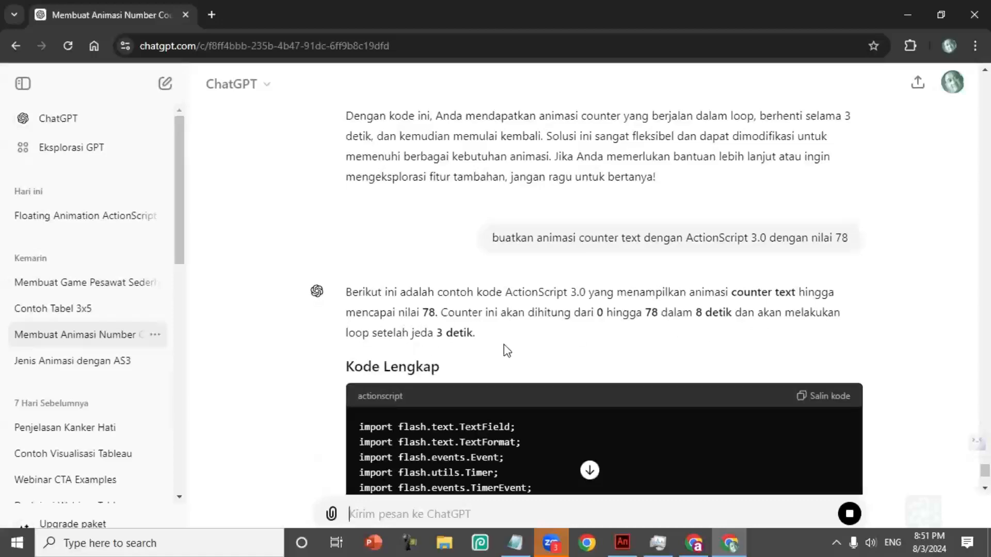
scroll(557, 359, down, 4)
scroll(549, 347, up, 1)
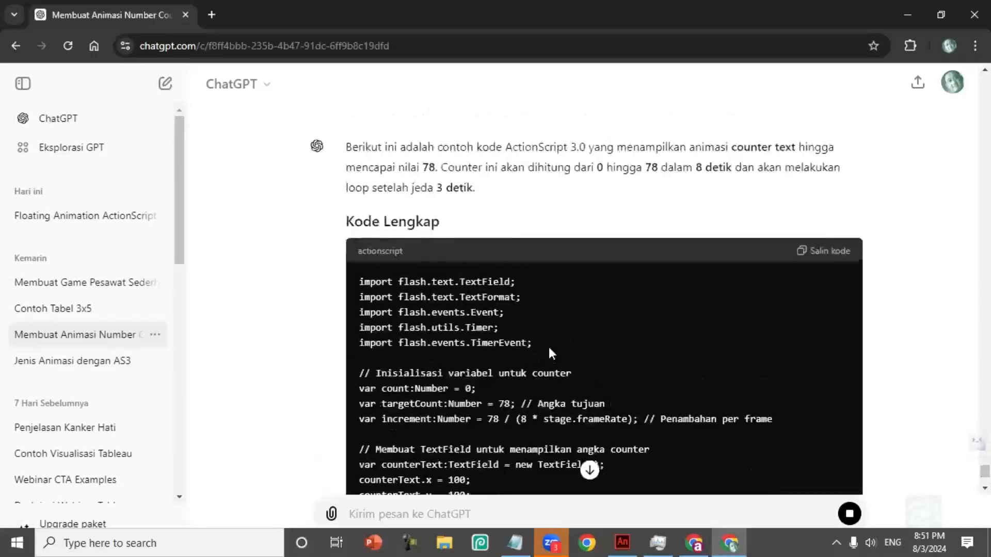
scroll(548, 347, down, 3)
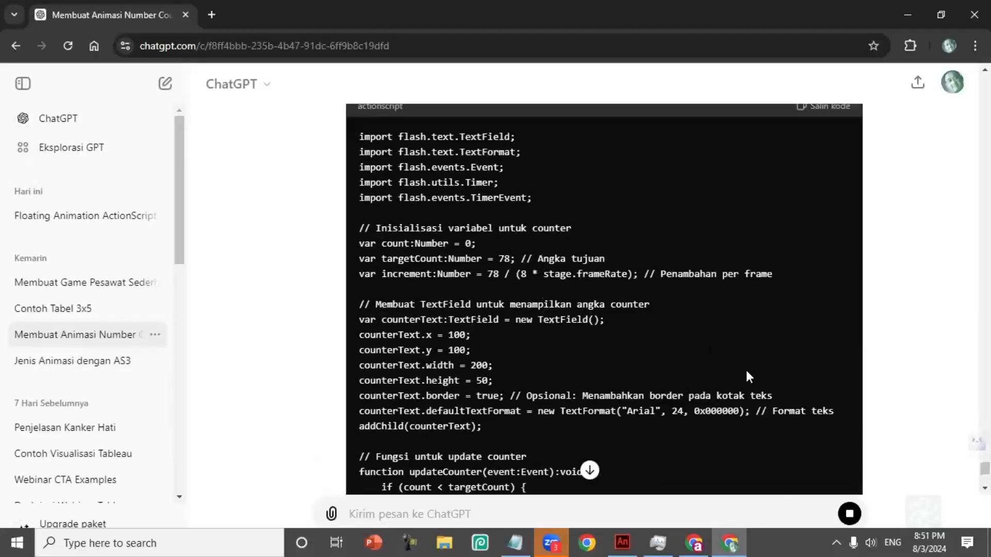
scroll(639, 364, down, 2)
scroll(639, 364, up, 6)
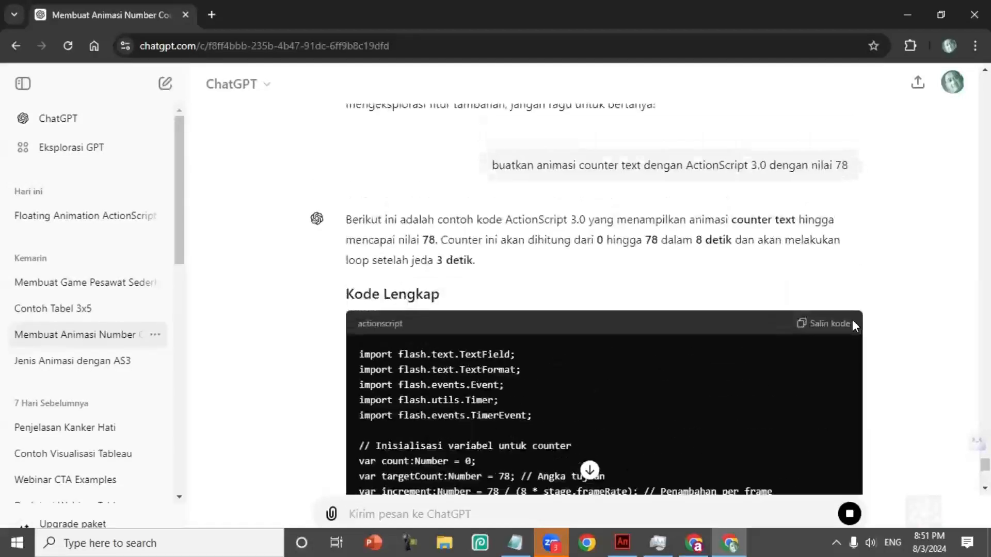
click(830, 325)
key(alt+Tab)
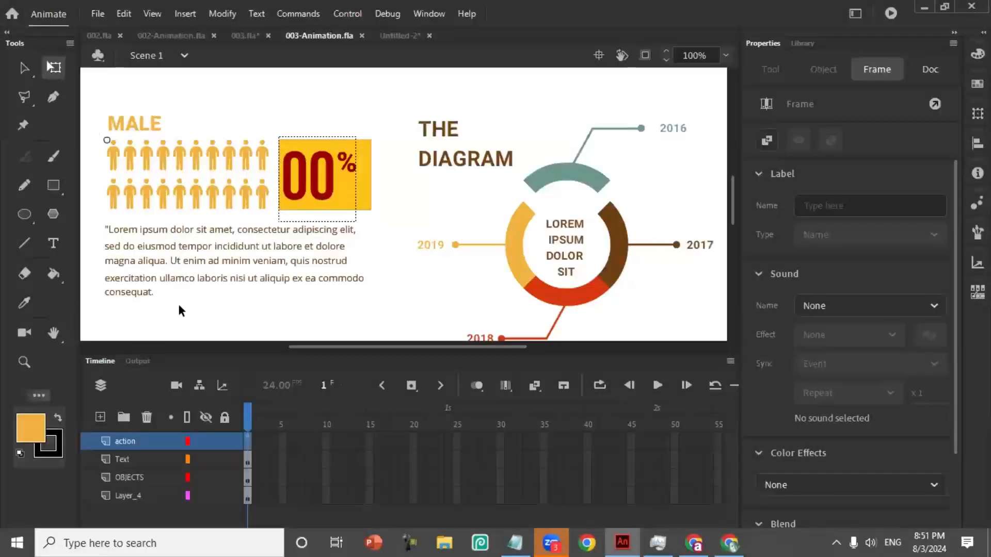